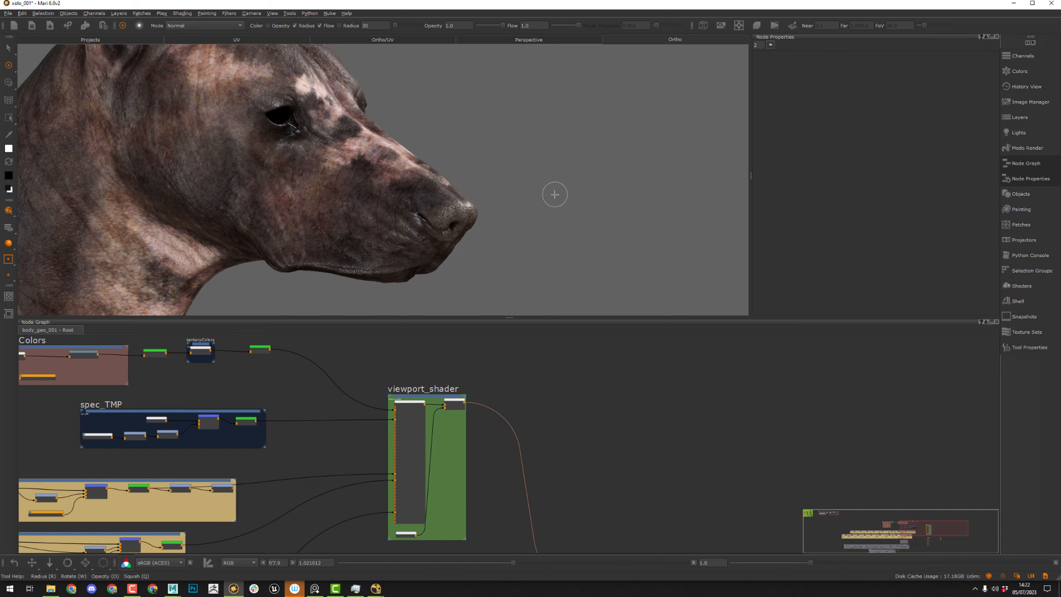
- Maximize the viewport and examine the textured dog's head from the side and at a three-quarter angle
key("space")
middle_click_drag(644, 227, 599, 235, "alt")
right_click_drag(628, 218, 588, 219, "alt")
middle_click_drag(596, 251, 608, 264, "alt")
left_click_drag(635, 218, 611, 282, "alt")
middle_click_drag(612, 282, 561, 227, "alt")
right_click_drag(562, 228, 710, 301, "alt")
middle_click_drag(642, 246, 620, 274, "alt")
left_click_drag(620, 273, 627, 246, "alt")
middle_click_drag(626, 246, 713, 294, "alt")
left_click_drag(714, 278, 699, 256, "alt")
middle_click_drag(699, 256, 746, 235, "alt")
right_click_drag(783, 222, 704, 181, "alt")
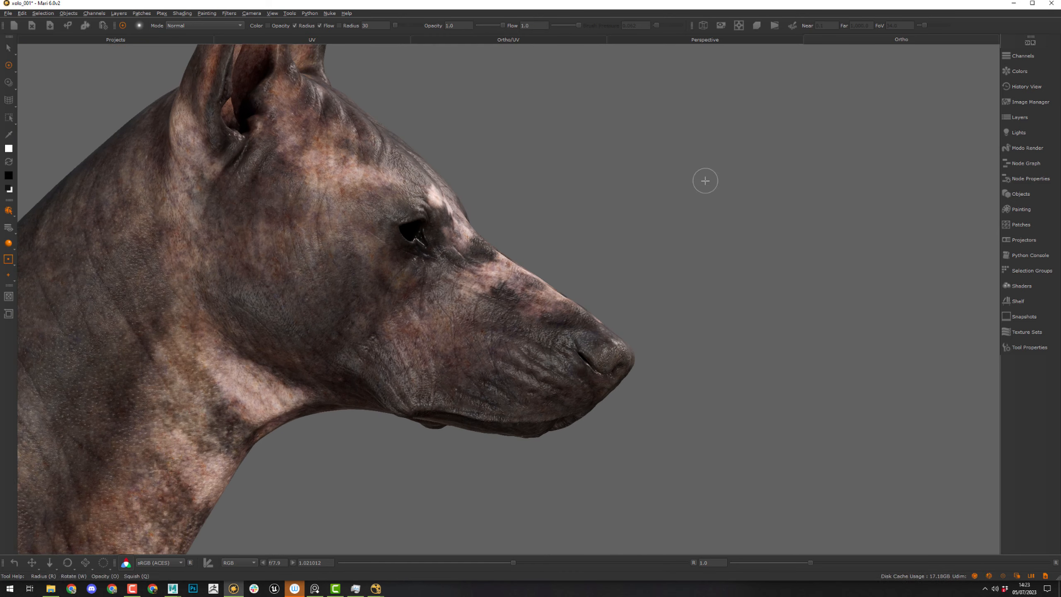
middle_click_drag(745, 199, 745, 232, "alt")
mouse_move(743, 232)
left_mouse_down("alt")
mouse_move(700, 248)
mouse_move(683, 233)
left_mouse_up("alt")
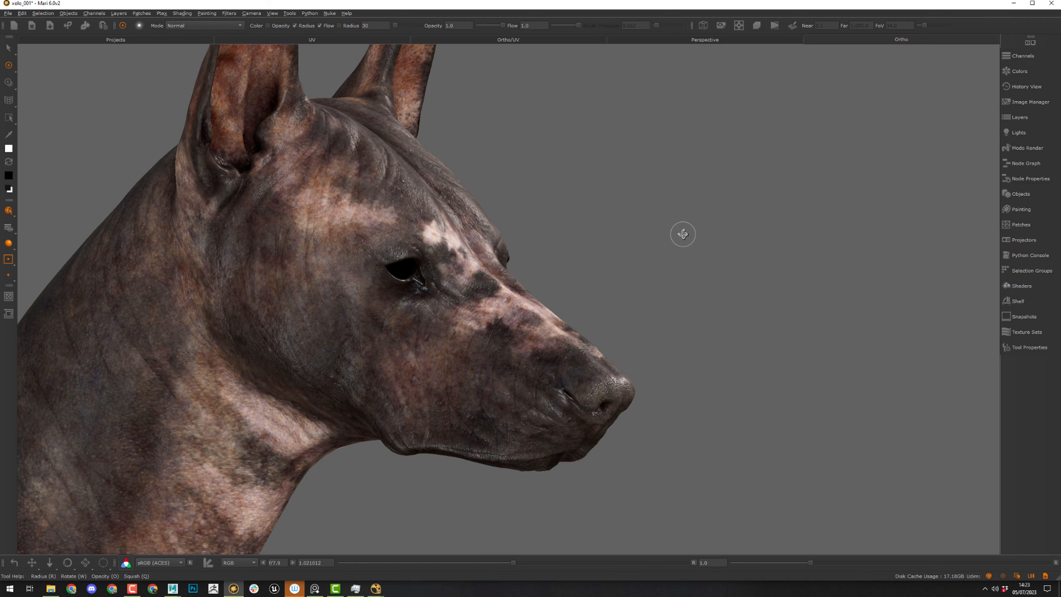
middle_click_drag(676, 331, 691, 334, "alt")
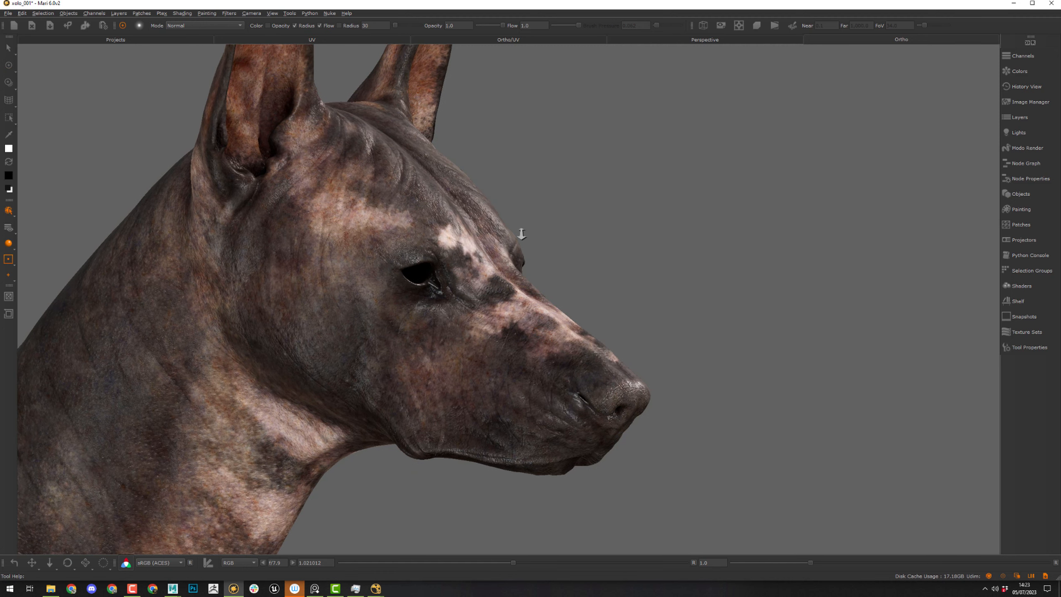
right_click_drag(486, 227, 533, 248, "alt")
left_click_drag(532, 248, 547, 250, "alt")
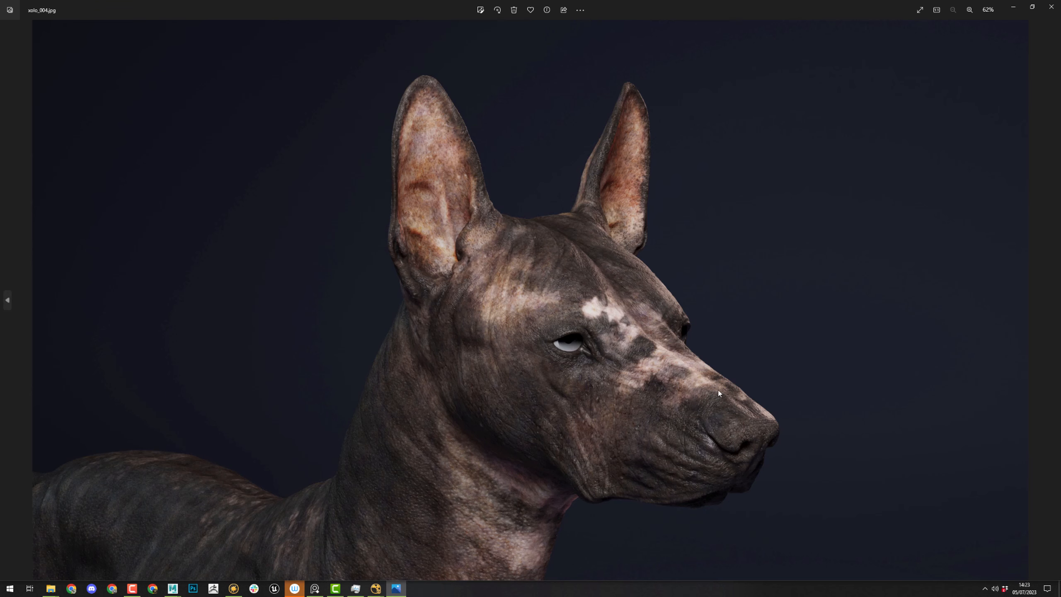
- Examine the skin detail on the nose, muzzle and eye area in the rendered image xolo_004.jpg
scroll(764, 443, "up", 6)
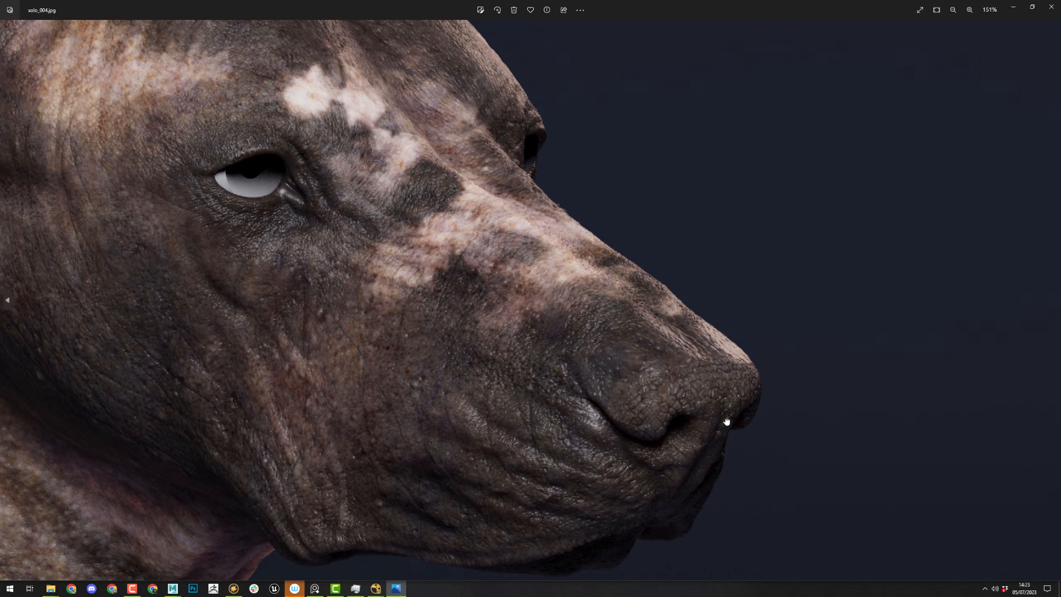
left_click_drag(727, 421, 712, 413)
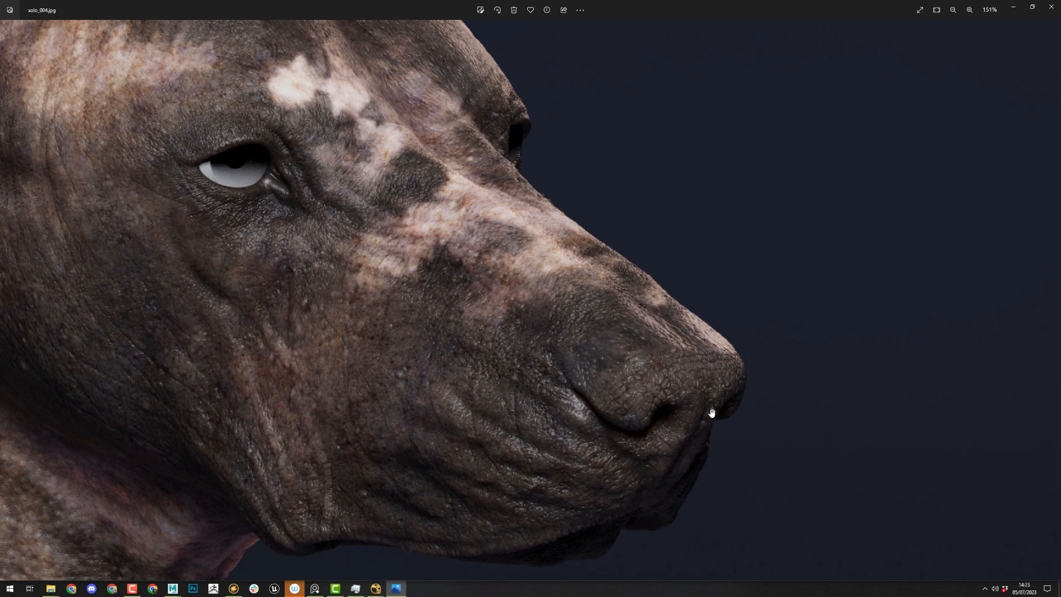
left_click_drag(749, 365, 661, 311)
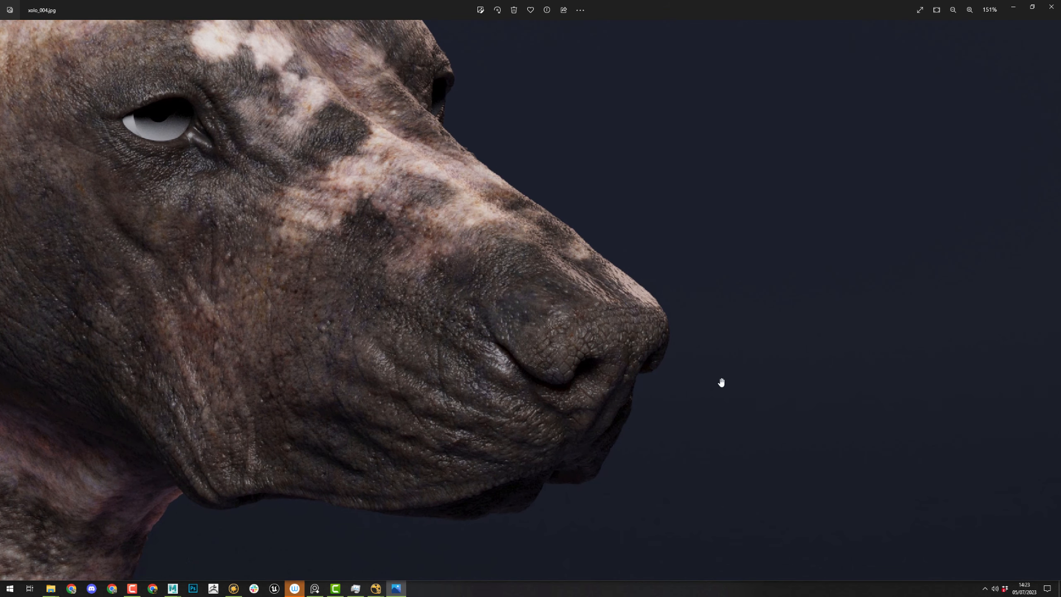
scroll(717, 322, "up", 4)
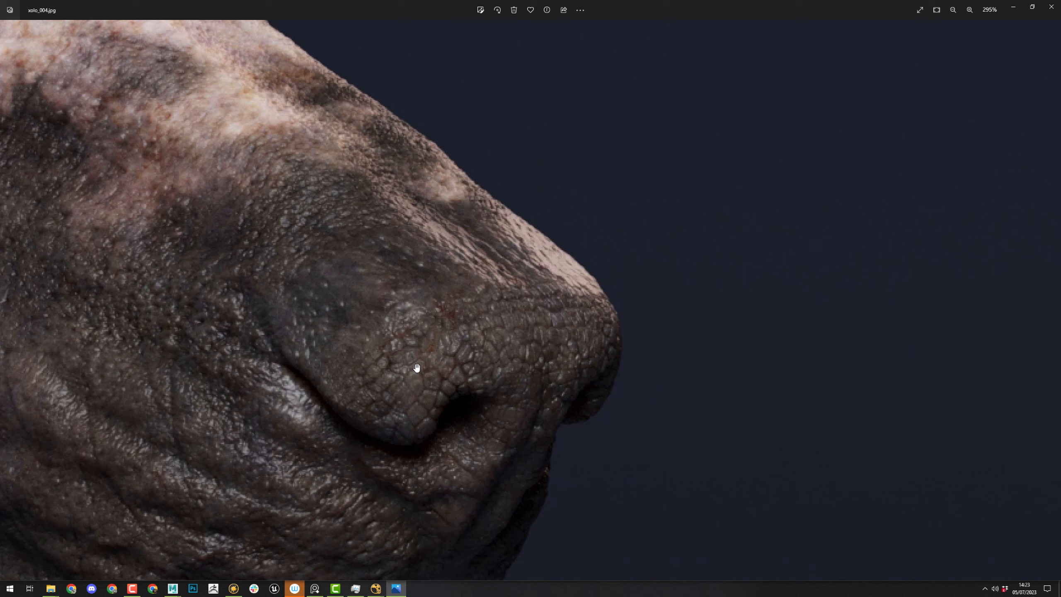
left_click_drag(530, 419, 560, 315)
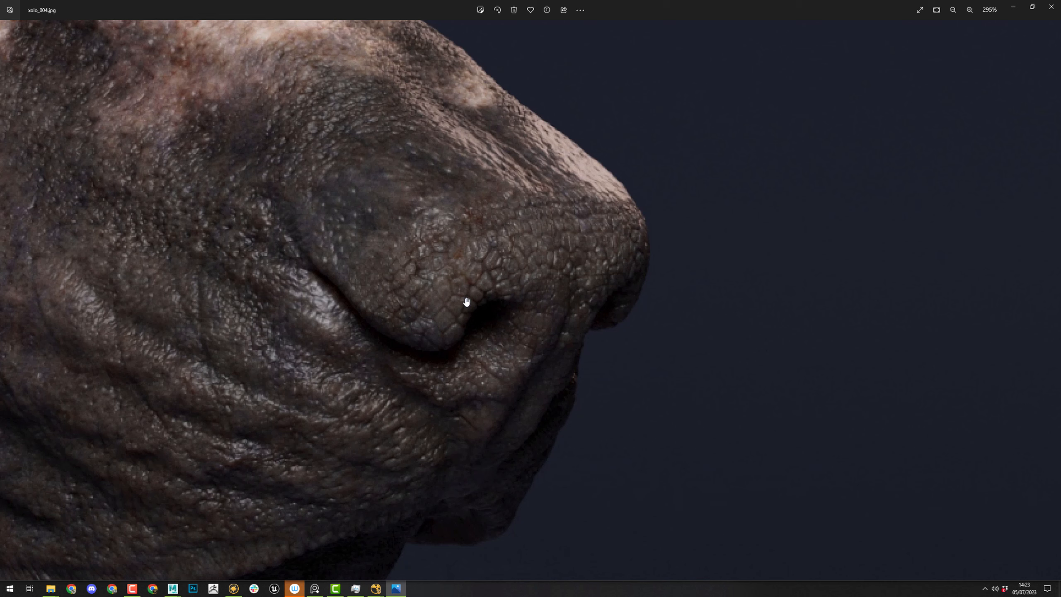
left_click_drag(203, 232, 641, 417)
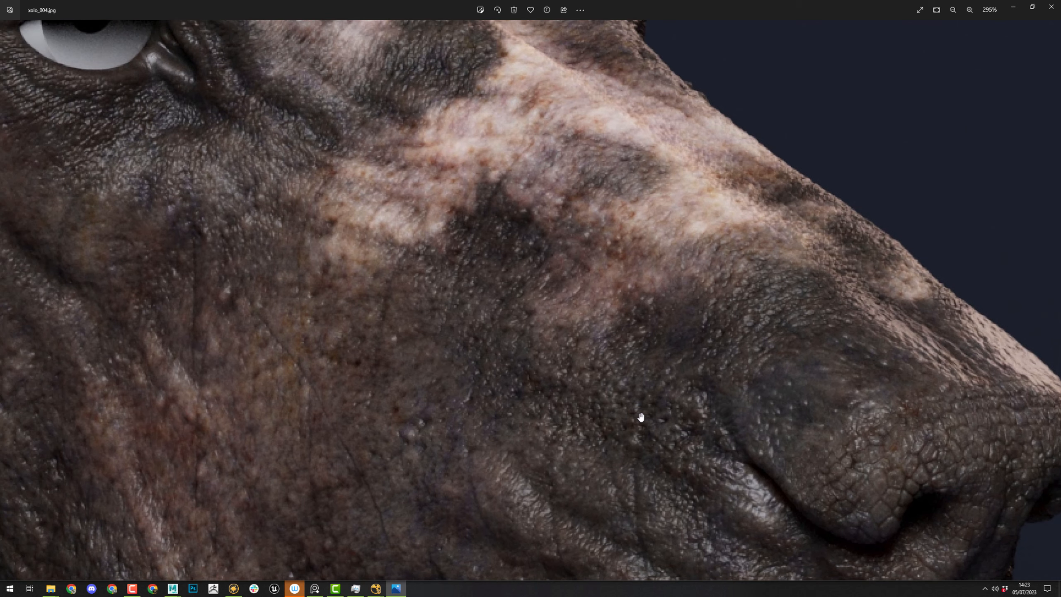
scroll(589, 319, "down", 8)
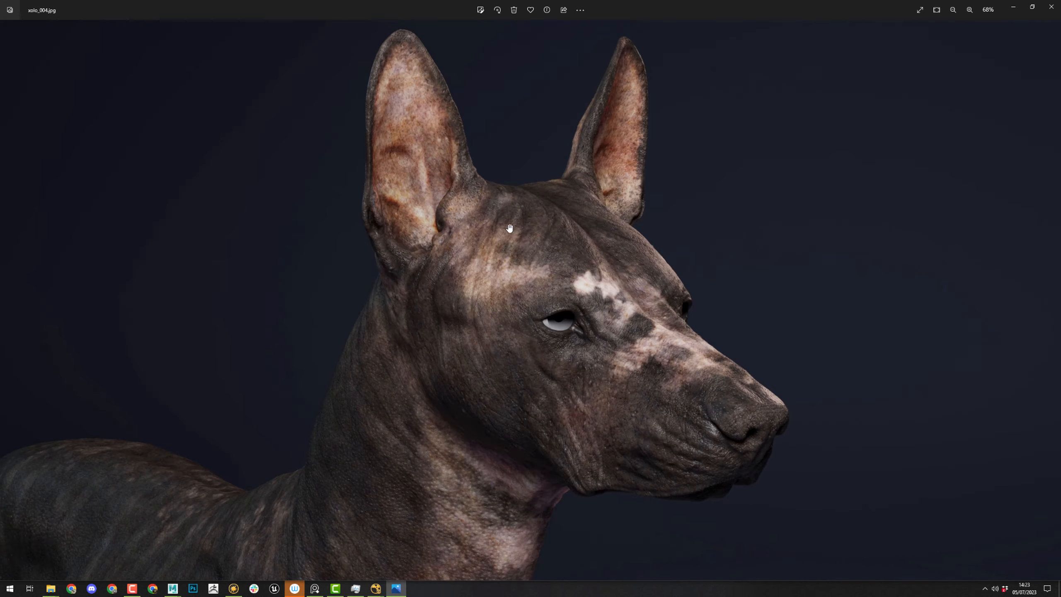
scroll(779, 271, "down", 1)
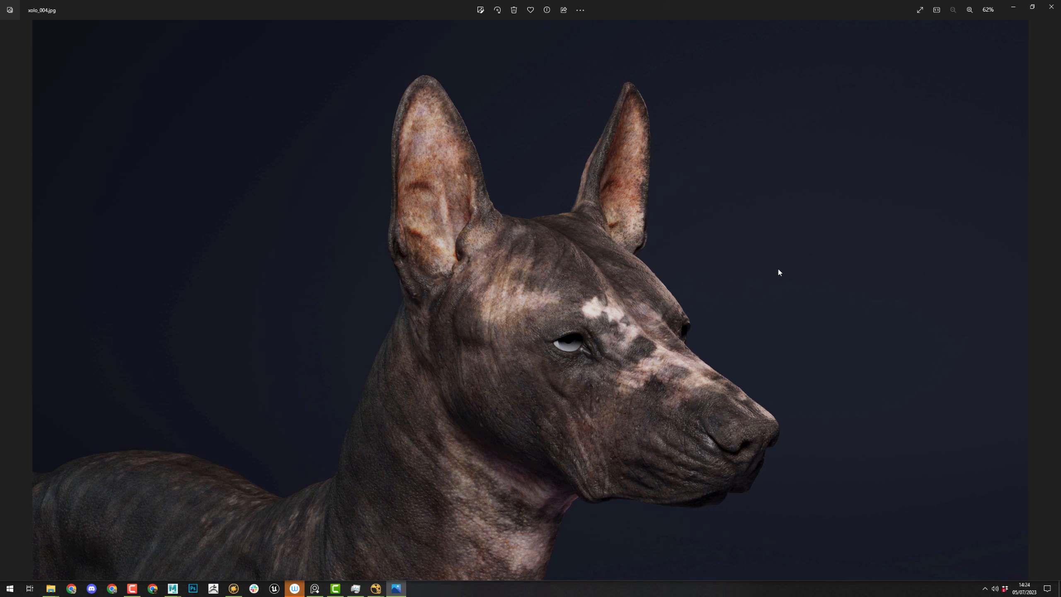
- Switch to Mari and show the mDisp_XYZ_BKP node's output on the model
key("alt+Tab")
key("alt+Tab")
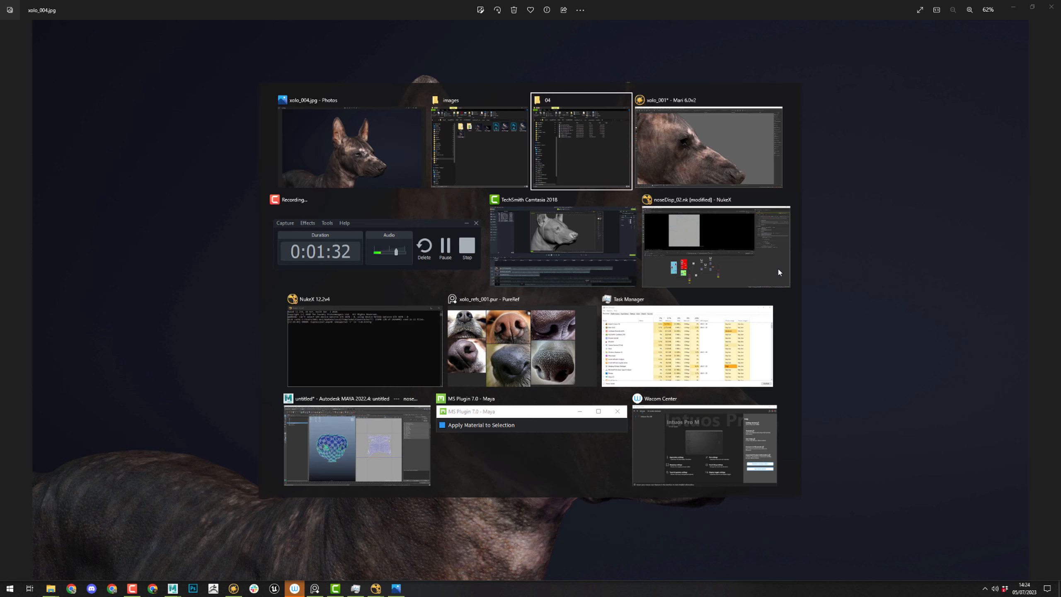
key("Tab")
middle_click_drag(545, 500, 757, 387)
middle_click_drag(389, 479, 535, 357)
scroll(601, 424, "up", 6)
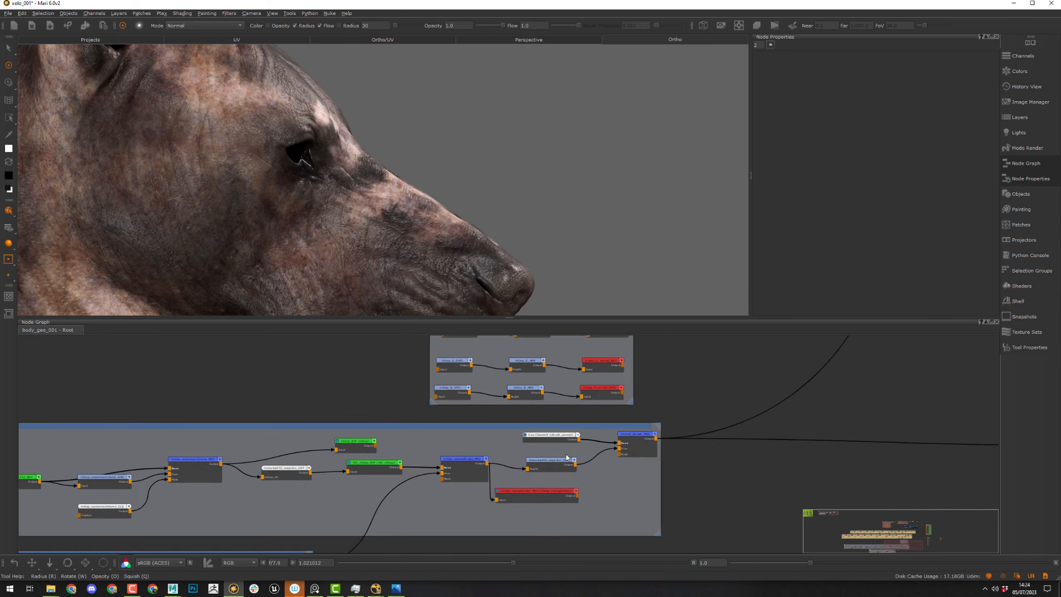
middle_click_drag(666, 428, 615, 414)
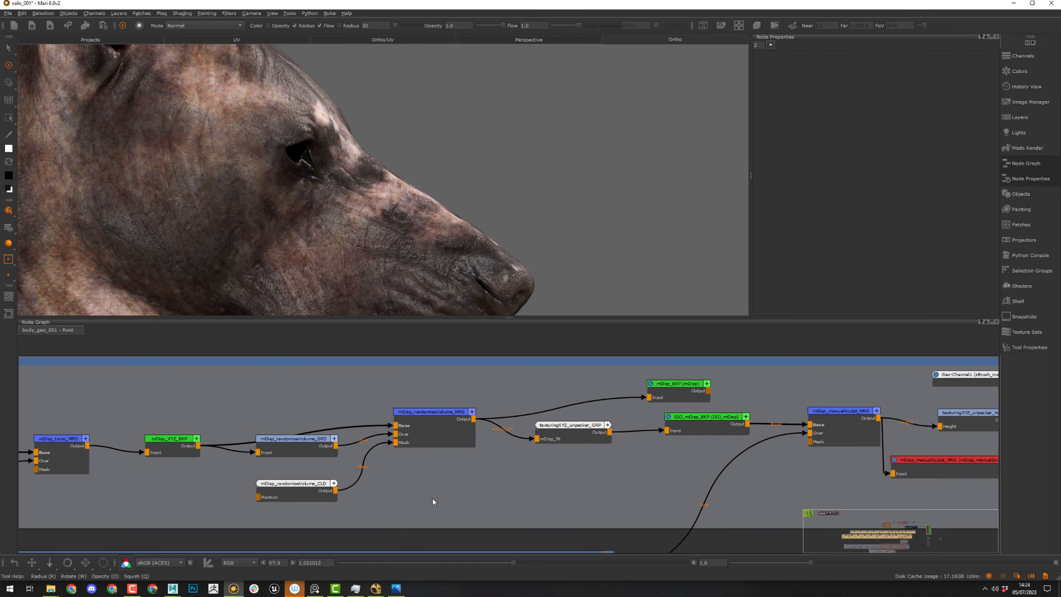
middle_click_drag(391, 488, 539, 489)
key("v")
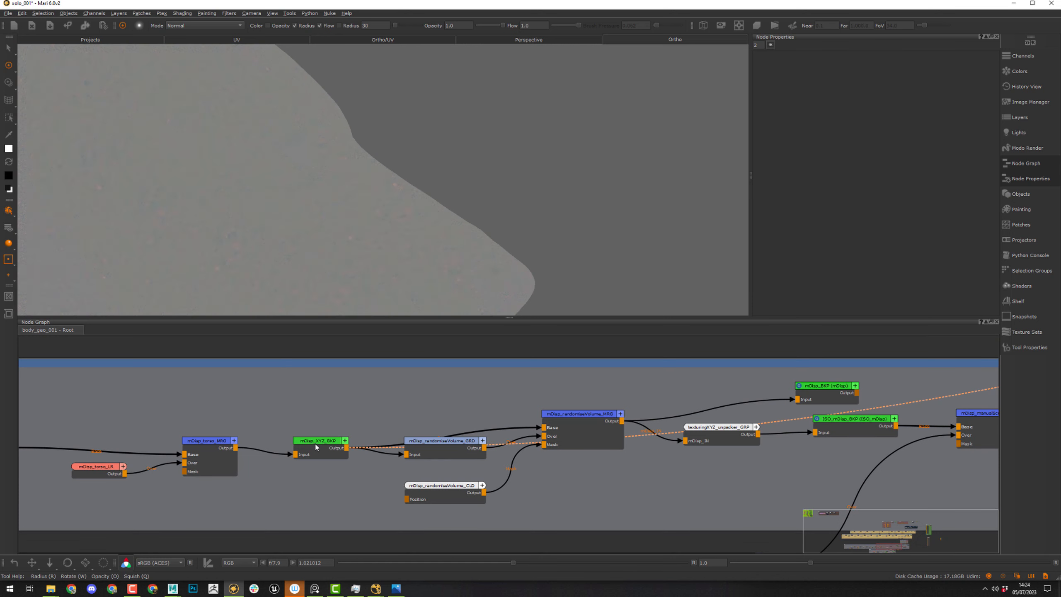
- Examine the mDisp_XYZ_BKP displacement on the snout in the Raw colour space
middle_click_drag(496, 240, 473, 173, "alt")
left_click_drag(549, 220, 490, 232, "alt")
middle_click_drag(573, 491, 274, 493)
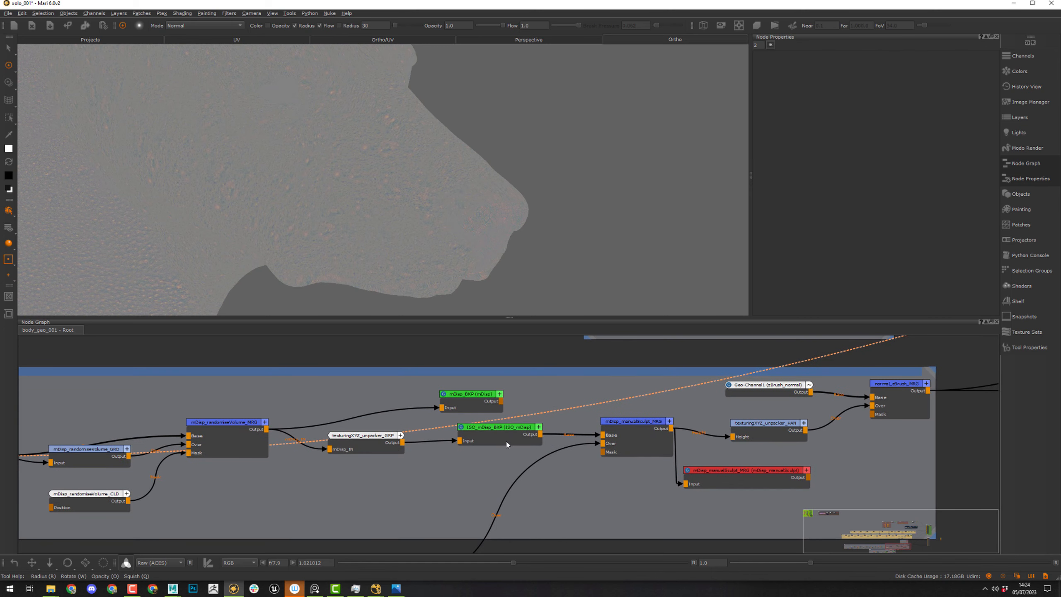
middle_click_drag(583, 213, 535, 228, "alt")
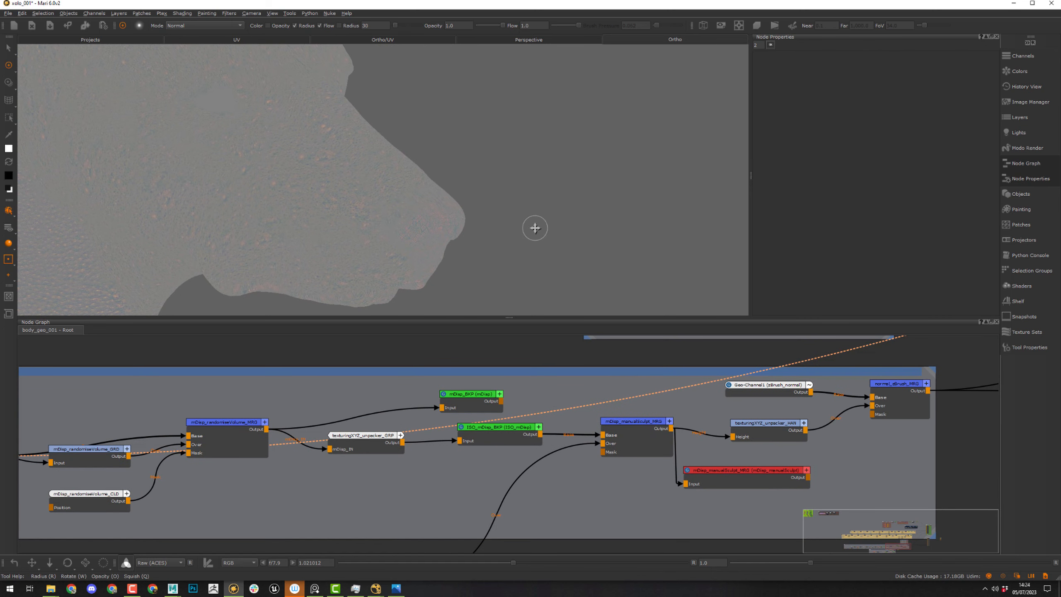
right_click_drag(556, 225, 603, 228, "alt")
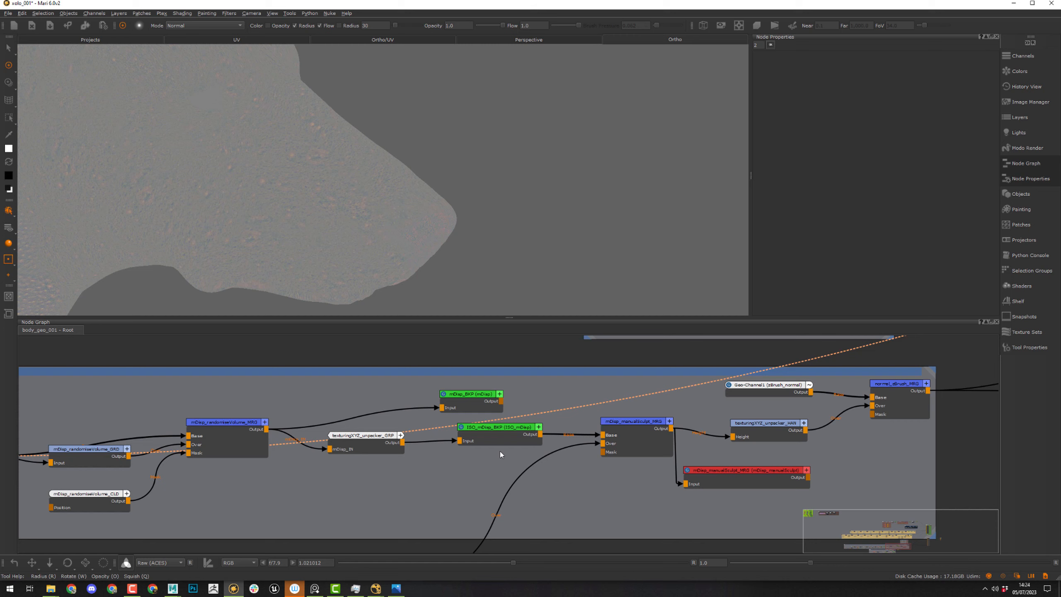
- Show the texturingXYZ_unpacker_GRP output on the model and examine it around the head and nose
middle_click_drag(501, 467, 382, 475)
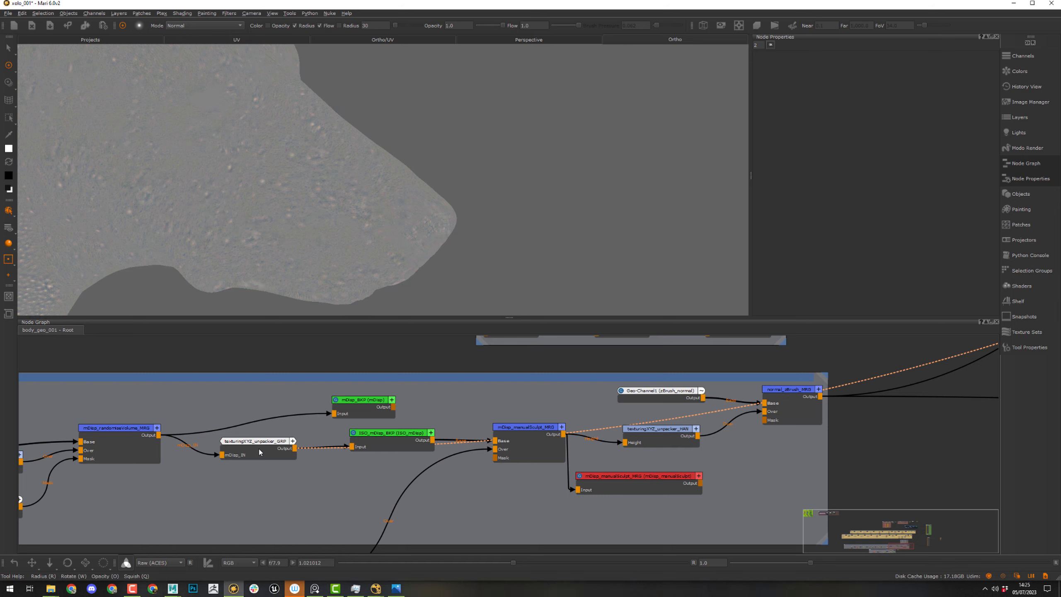
middle_click_drag(455, 171, 514, 242)
left_click_drag(514, 241, 529, 253, "alt")
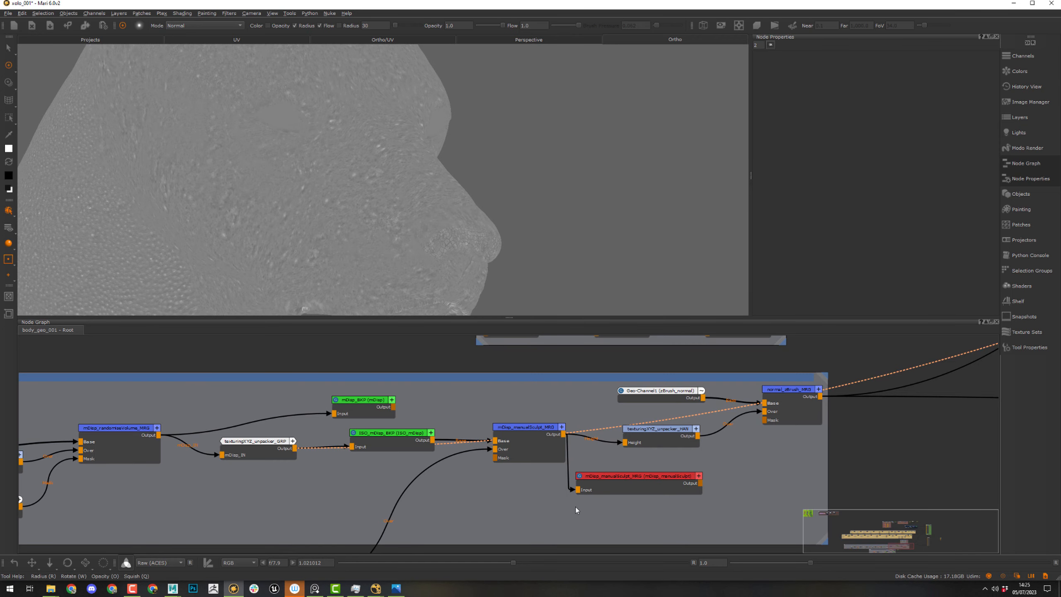
- Trace the displacement network forward to the shader's Normal input and back to the mDisp_XYZ_BKP node
mouse_move(790, 452)
middle_mouse_down()
mouse_move(654, 431)
mouse_move(535, 470)
middle_mouse_up()
middle_click_drag(598, 443, 206, 508)
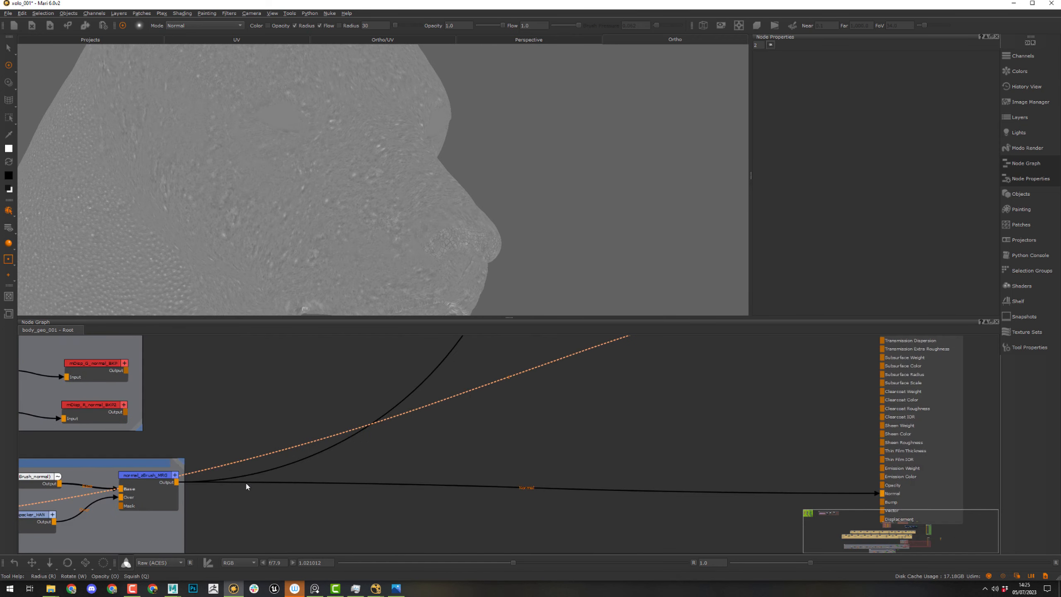
scroll(572, 343, "down", 3)
middle_click_drag(560, 359, 433, 502)
middle_click_drag(395, 465, 650, 346)
scroll(448, 496, "up", 4)
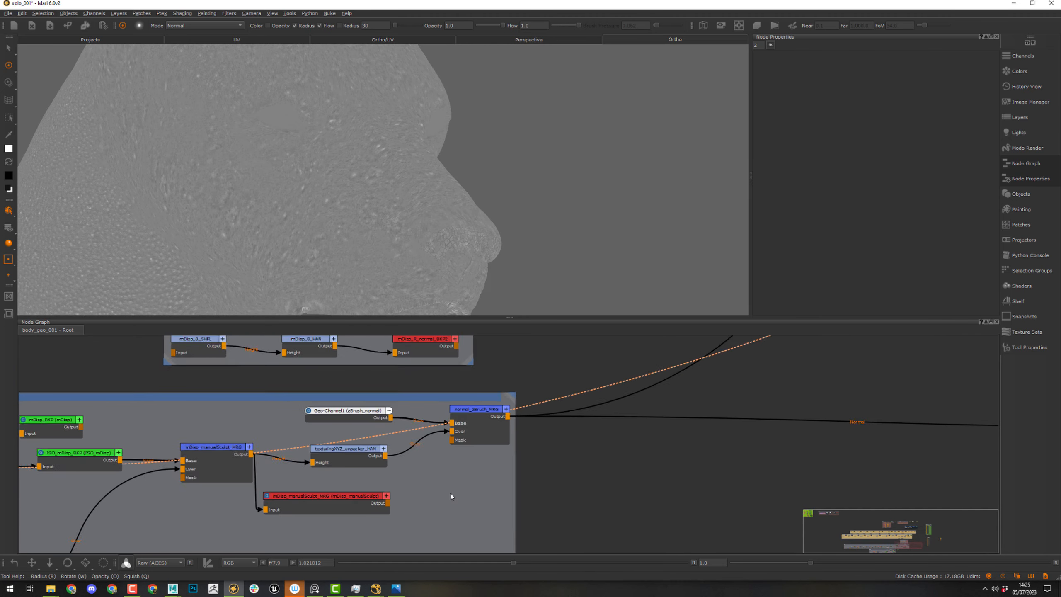
mouse_move(448, 495)
middle_mouse_down()
mouse_move(563, 467)
mouse_move(637, 476)
middle_mouse_up()
middle_click_drag(305, 472, 476, 487)
middle_click_drag(414, 464, 655, 447)
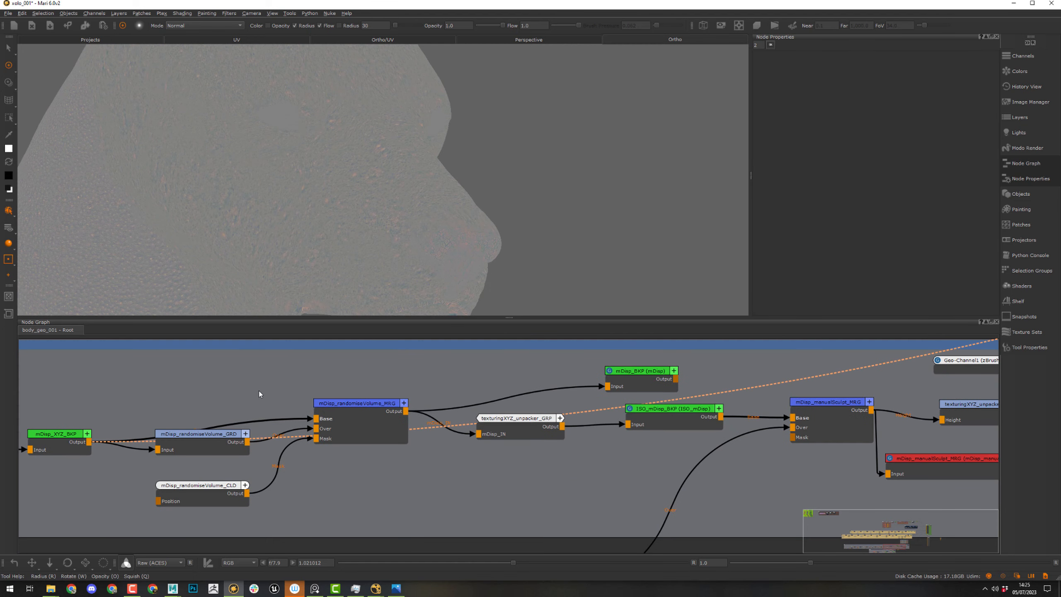
- Show the ISO_mDisp_BKP node's output on the model
left_click(687, 417)
key("1")
left_click(672, 432)
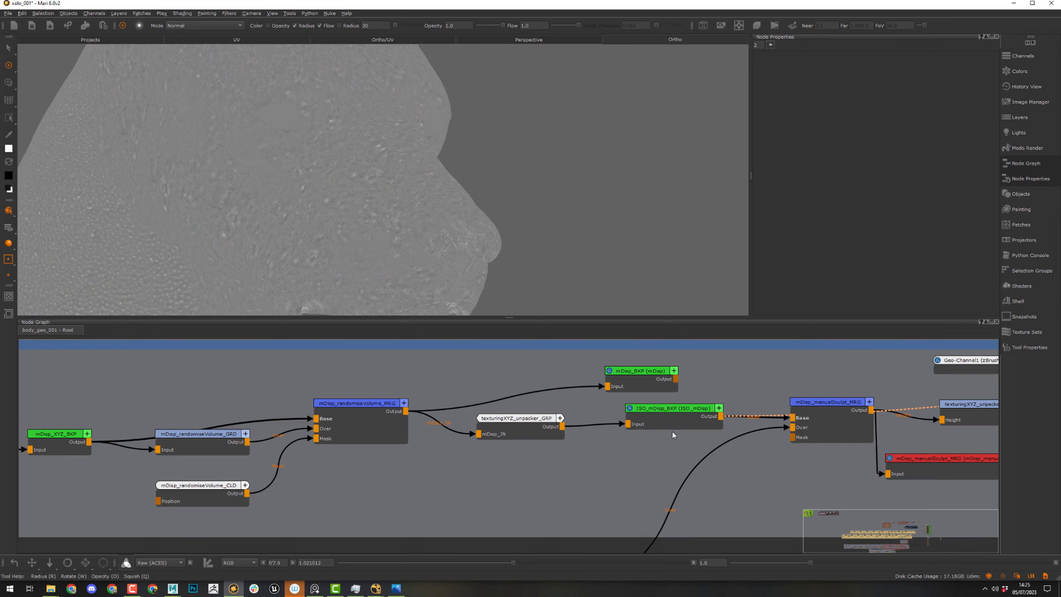
- Follow the chain from ISO_mDisp_BKP through normal_zBrush_MRG to the shader and review the surrounding node groups
middle_click_drag(673, 434, 700, 412)
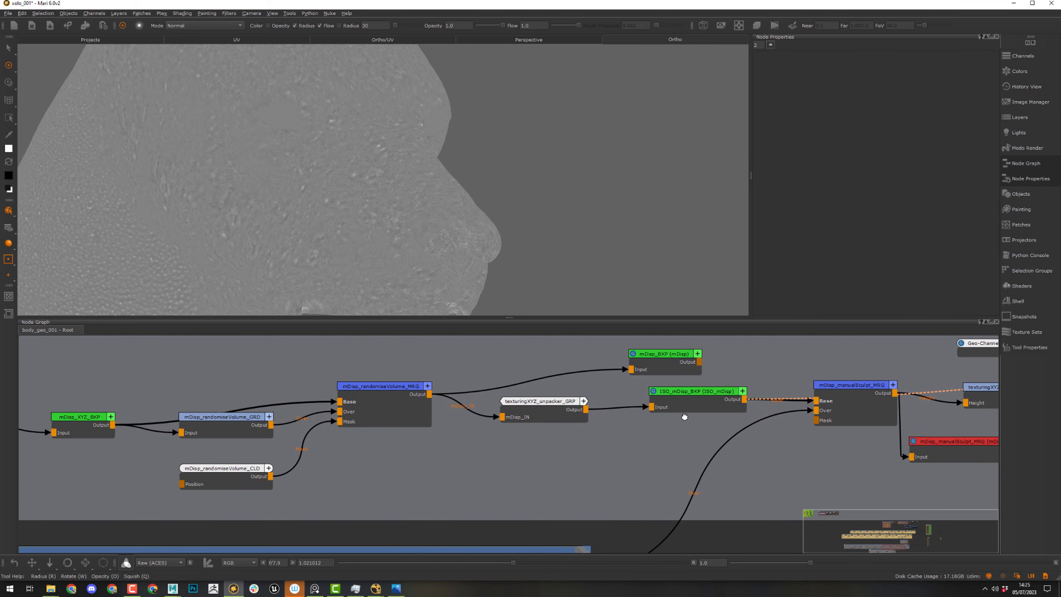
middle_click_drag(630, 459, 172, 452)
middle_click_drag(769, 406, 587, 428)
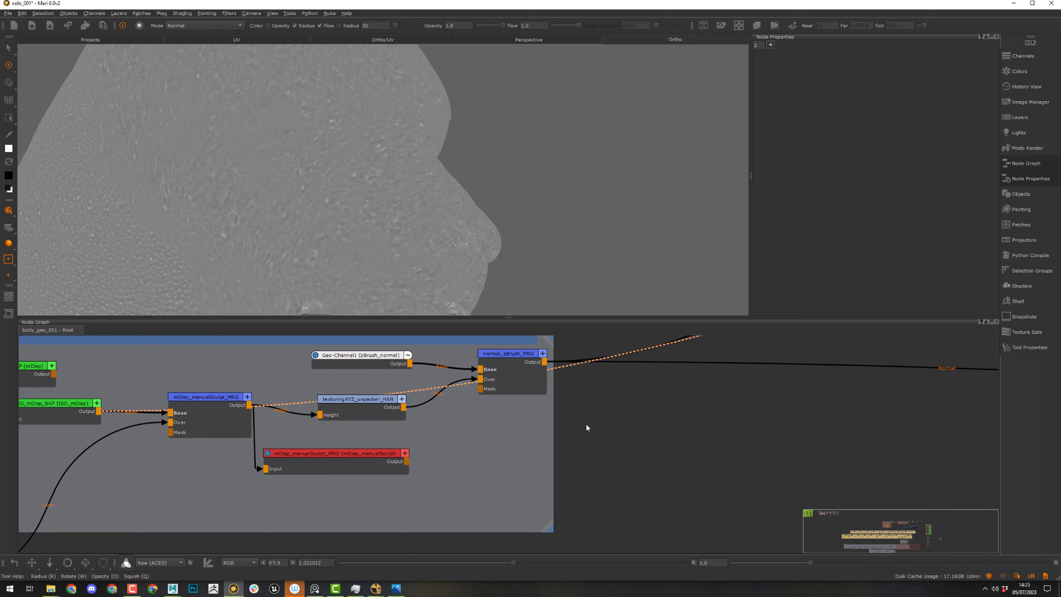
middle_click_drag(644, 425, 149, 444)
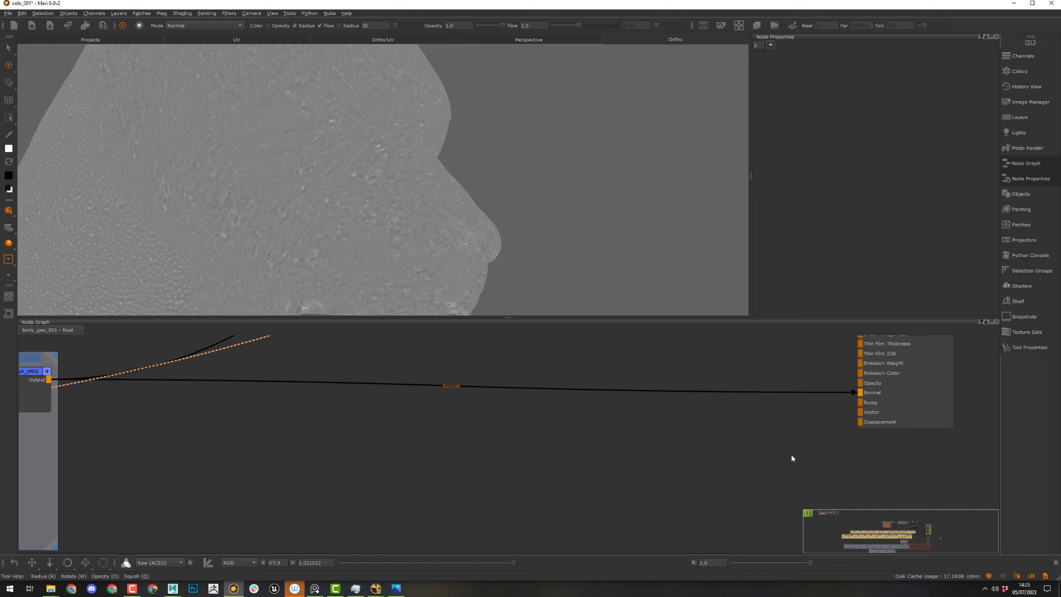
scroll(751, 365, "down", 5)
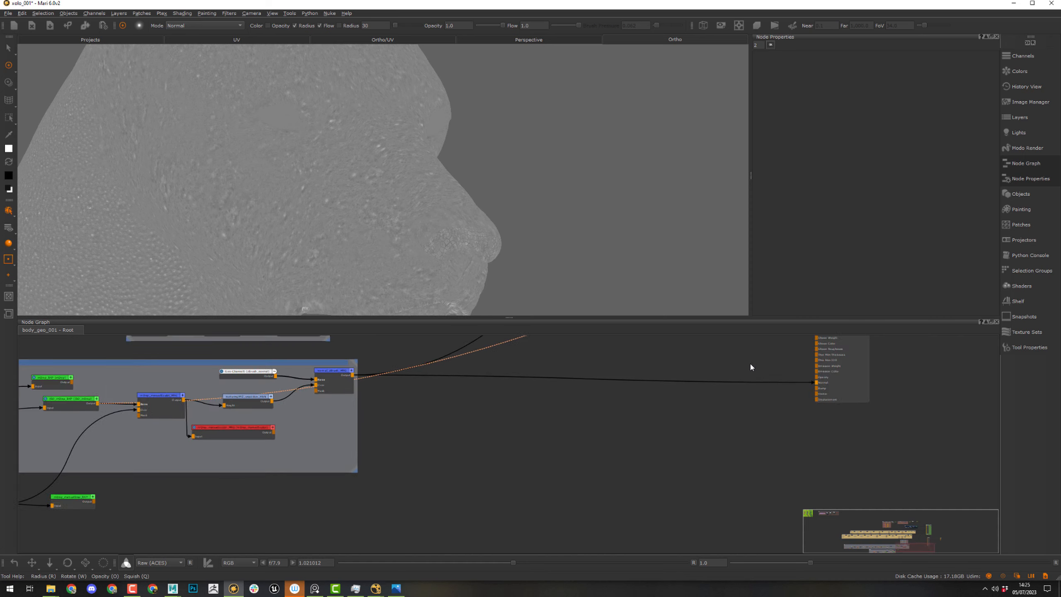
middle_click_drag(639, 407, 229, 514)
scroll(641, 409, "down", 3)
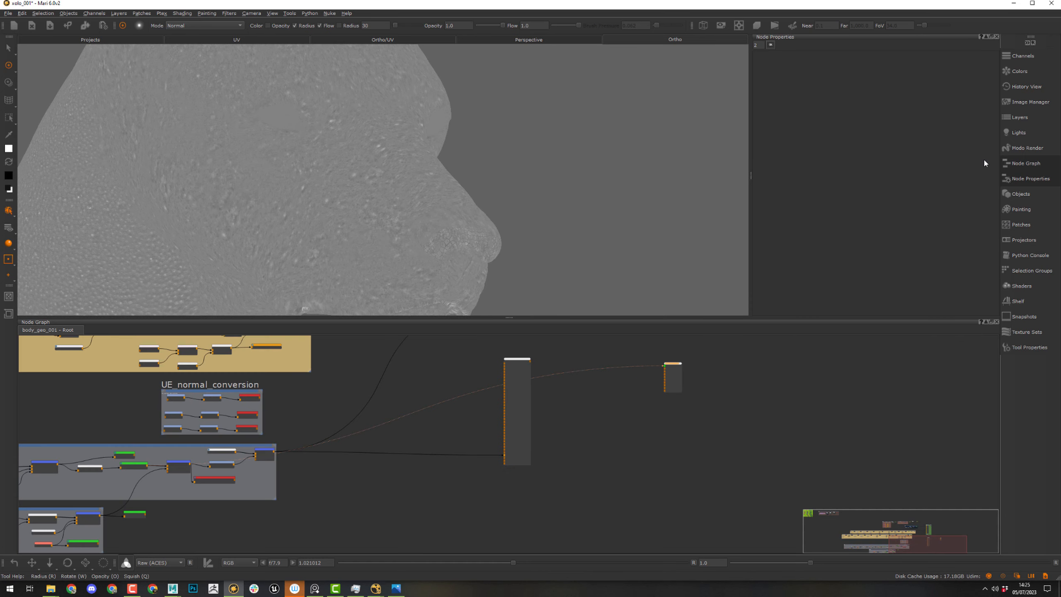
- Open the Image Manager, preview the forehead_001.tif displacement texture and close the preview
left_click(1031, 102)
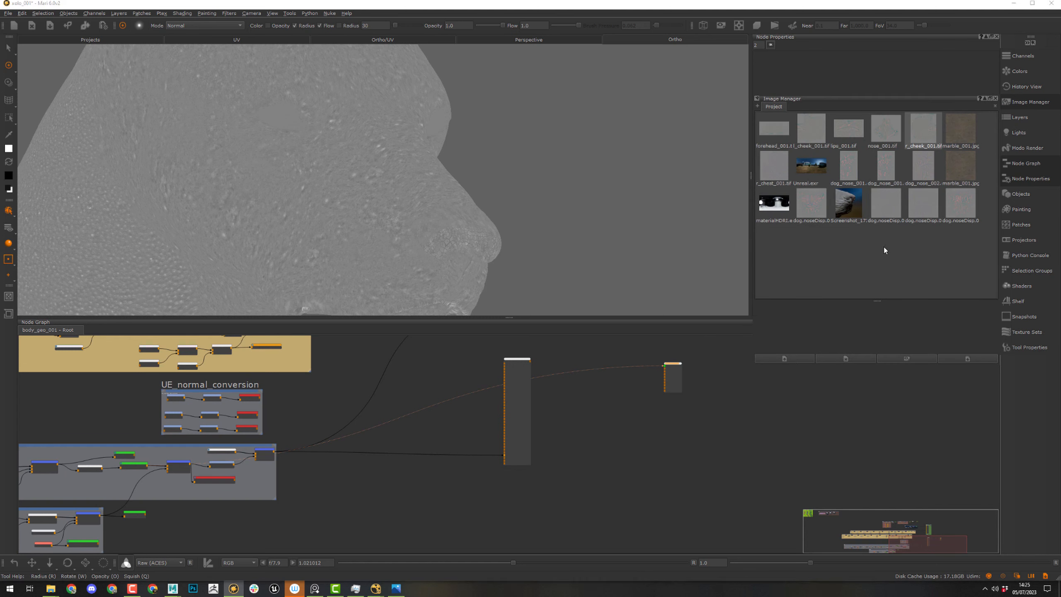
left_click(775, 136)
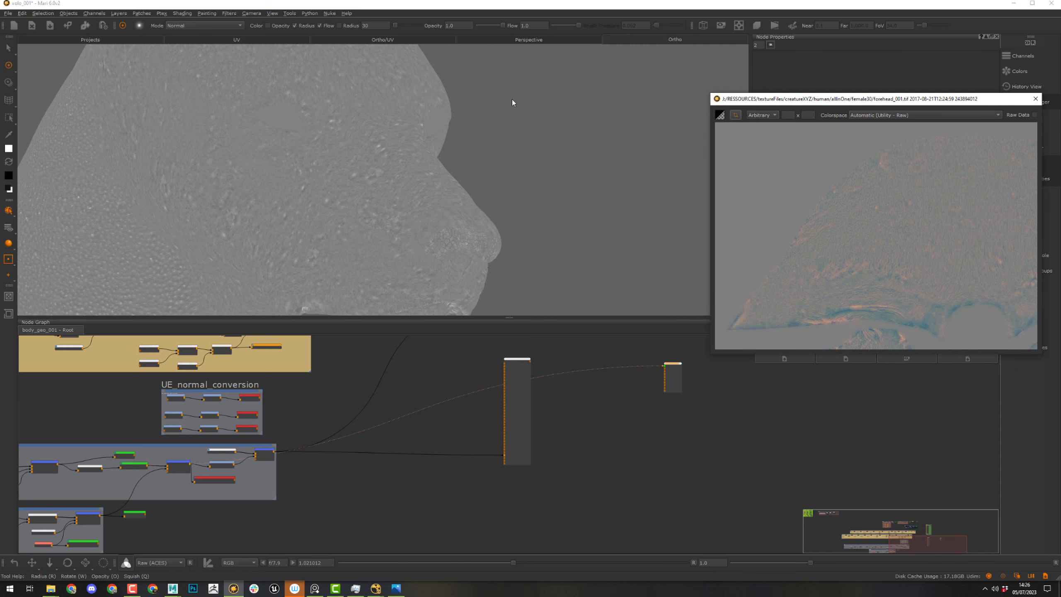
left_click_drag(1011, 101, 632, 98)
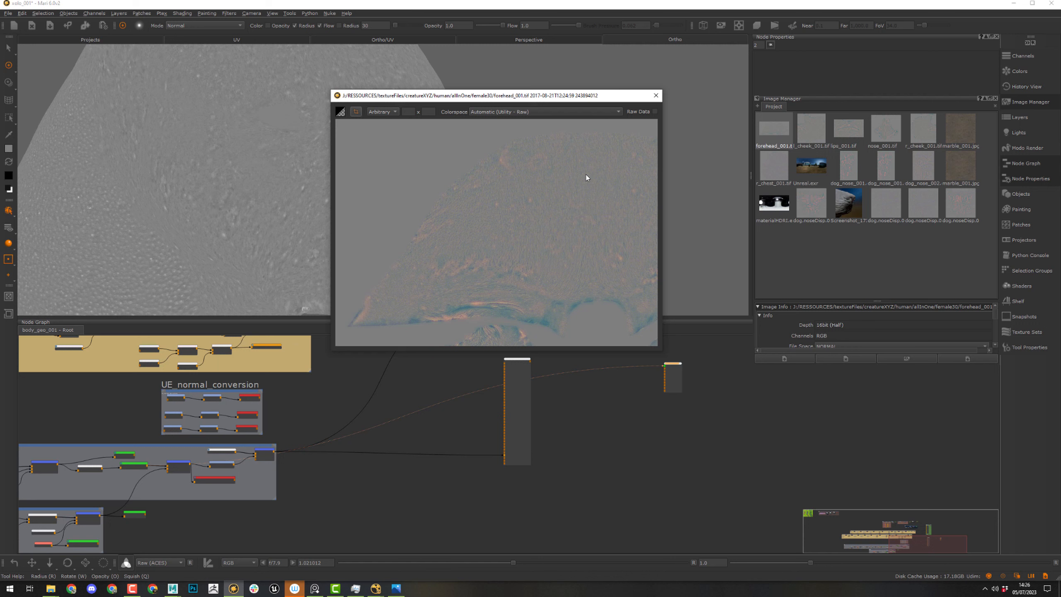
left_click(655, 95)
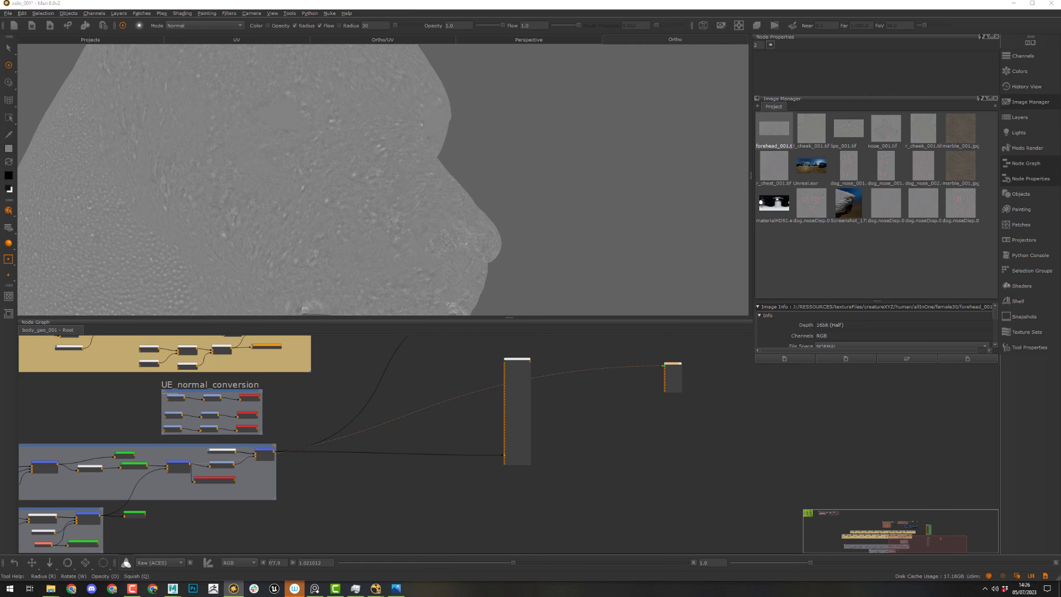
- Preview the first two dog.noseDisp displacement textures from the Image Manager side by side
left_click(849, 208)
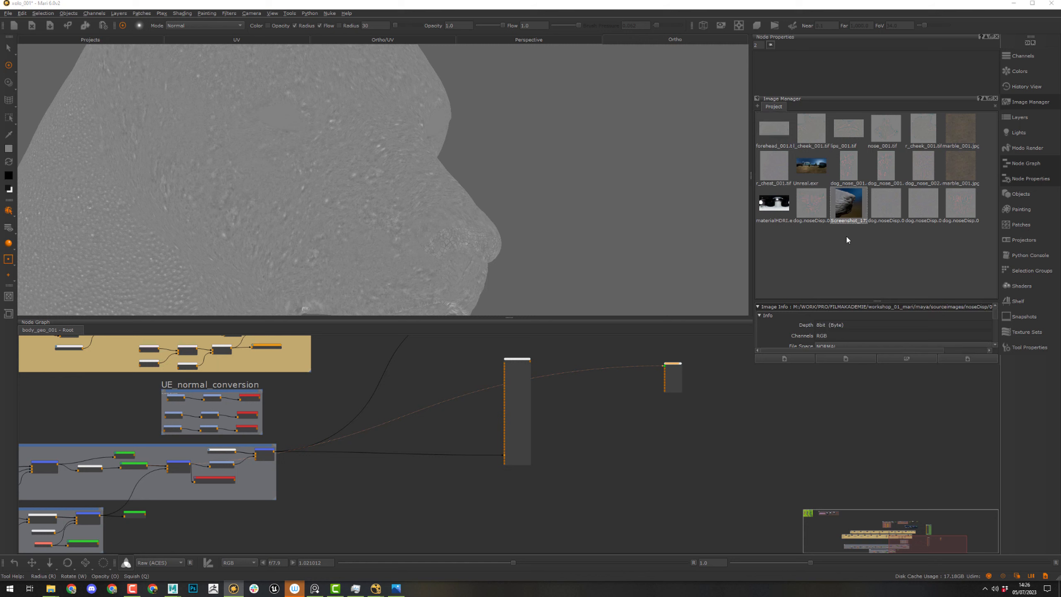
left_click(816, 205)
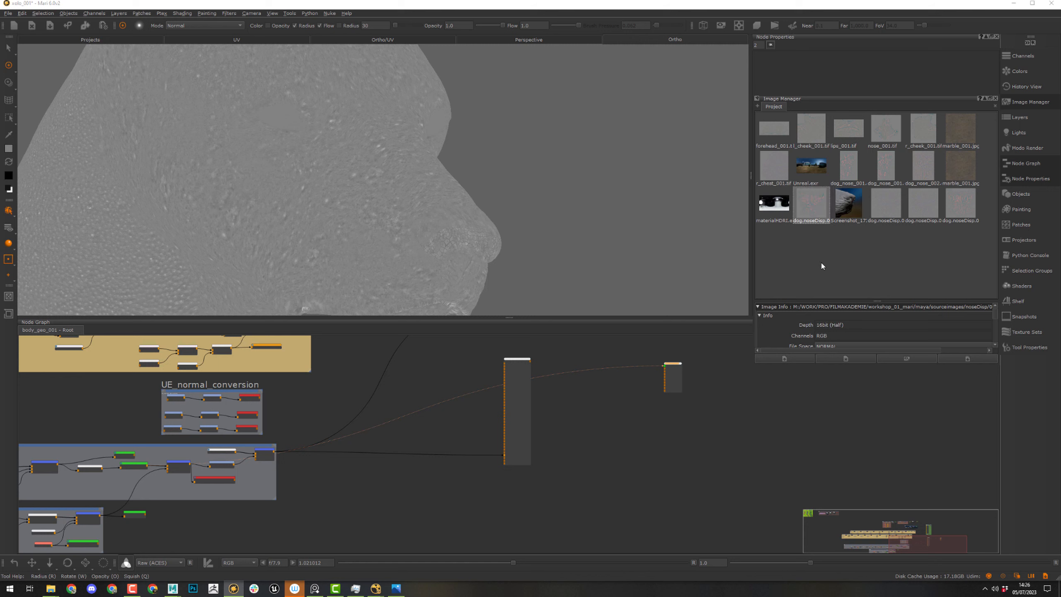
double_click(811, 199)
left_click_drag(952, 95, 502, 126)
left_click(895, 204)
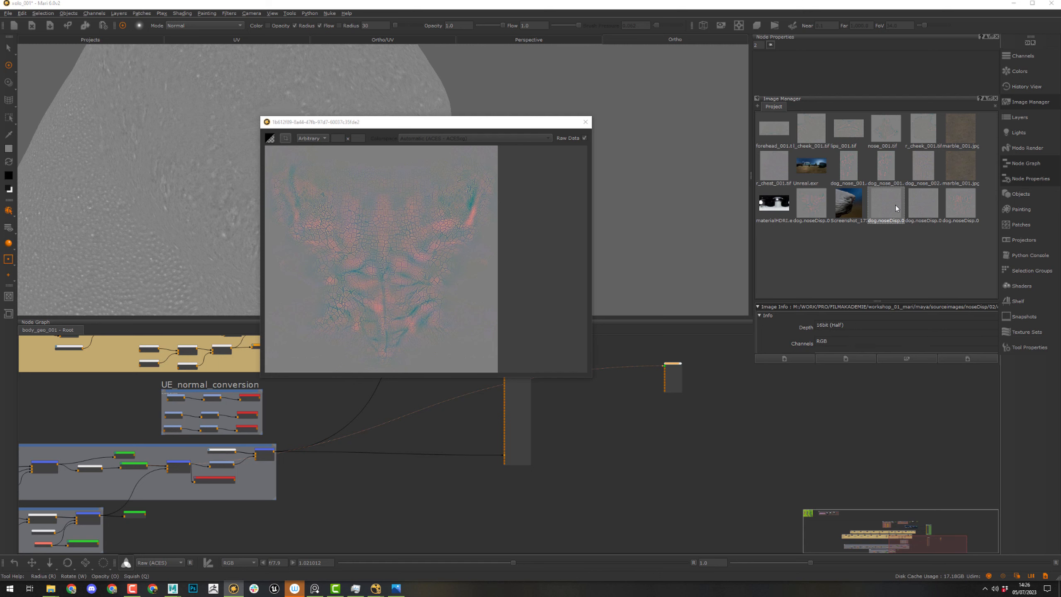
double_click(895, 204)
left_click_drag(794, 109, 615, 129)
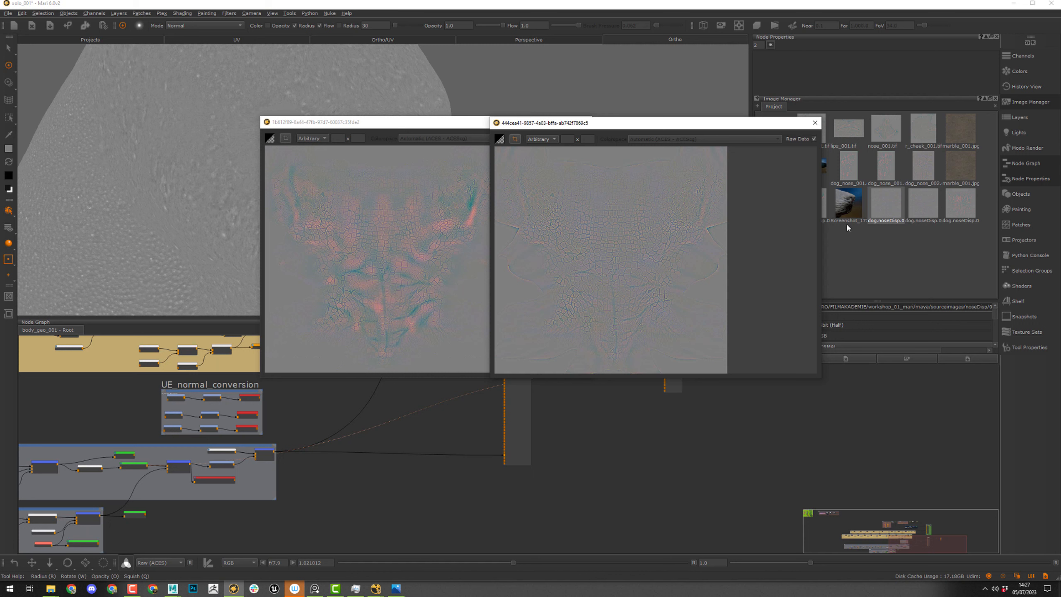
- Preview a third dog.noseDisp texture beside the other two for comparison, and close all three previews
left_click(926, 195)
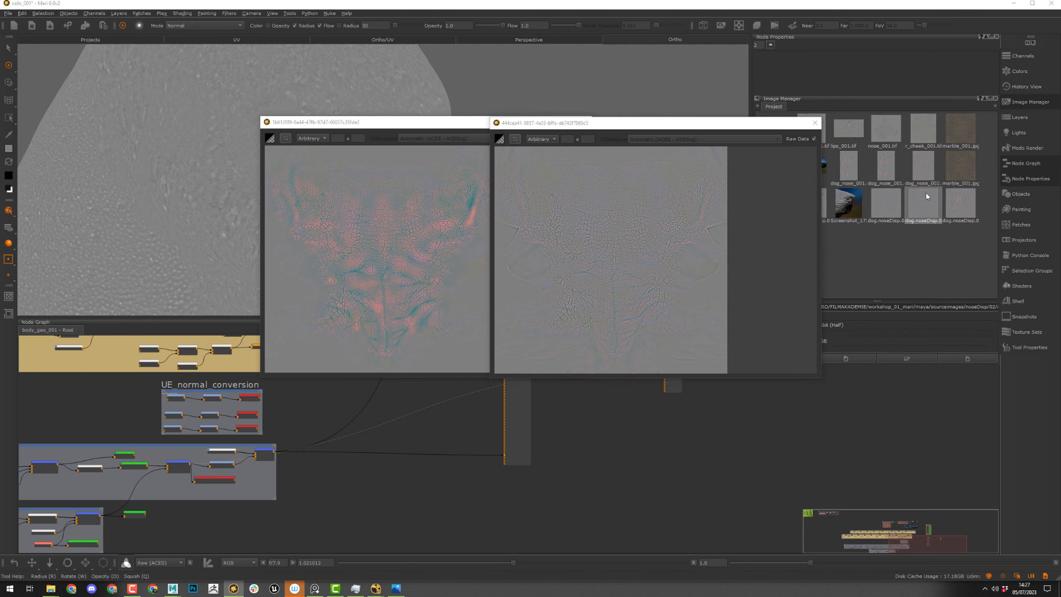
double_click(924, 205)
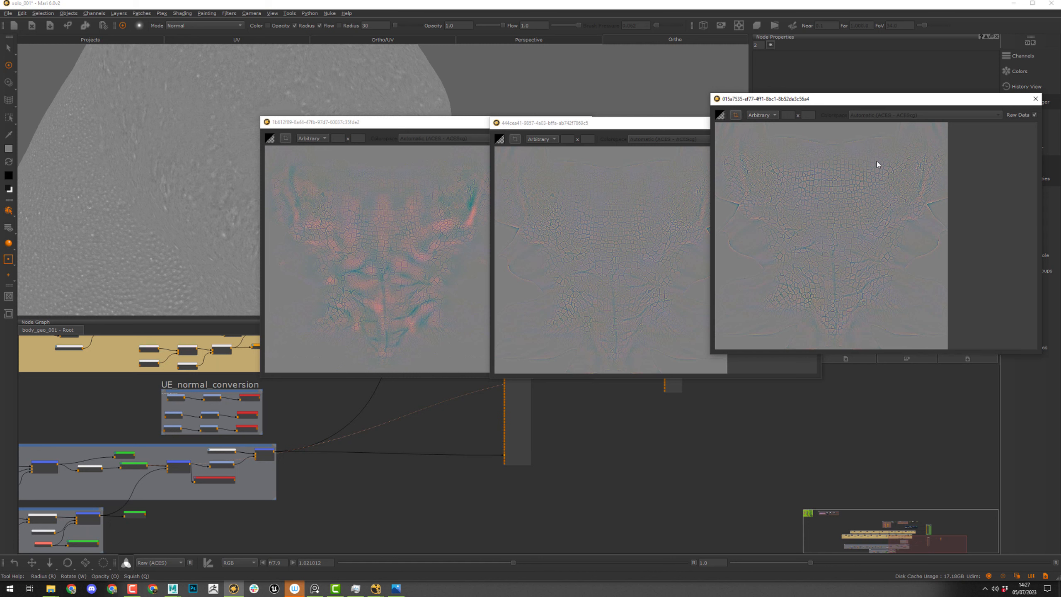
left_click(996, 589)
left_click(939, 569)
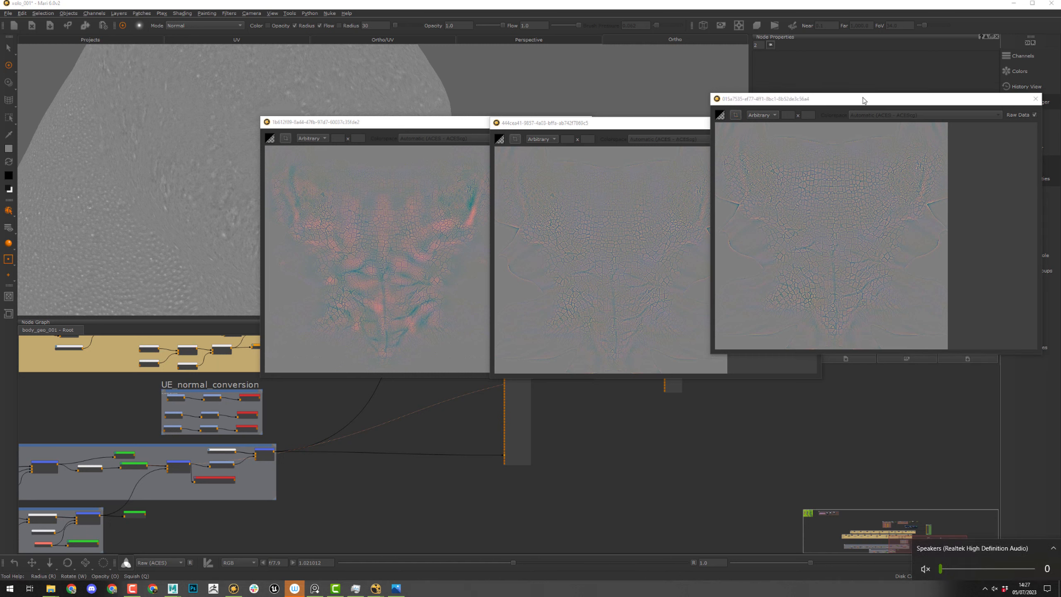
left_click_drag(863, 100, 796, 128)
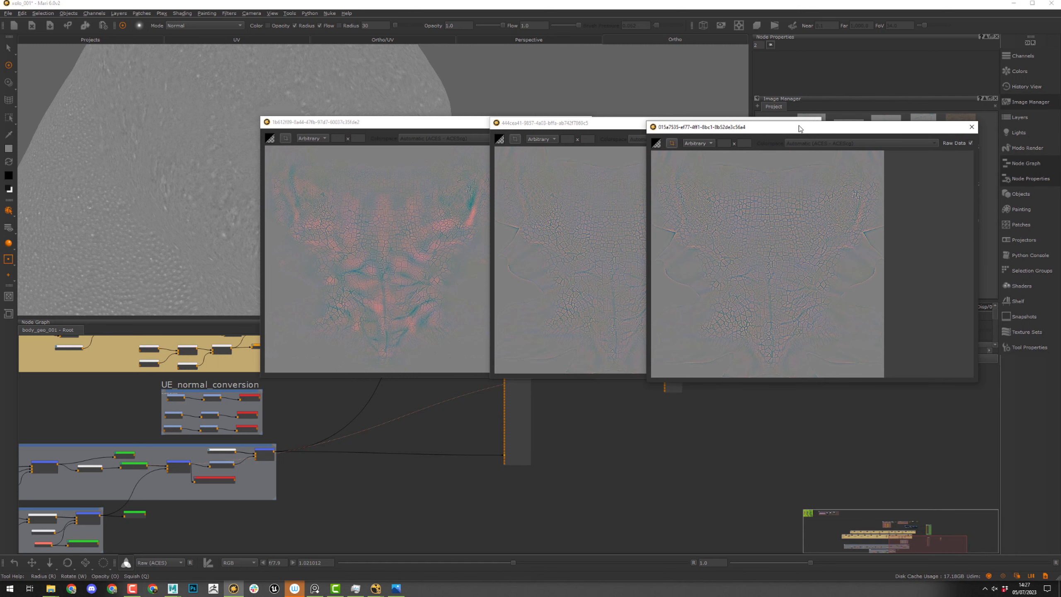
left_click(971, 127)
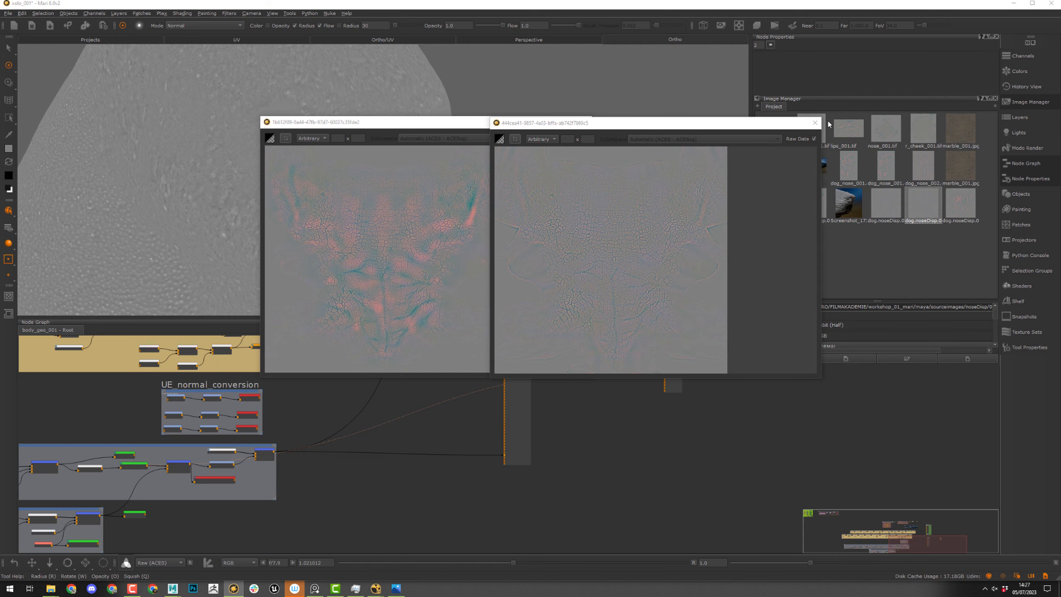
left_click(814, 123)
left_click(586, 123)
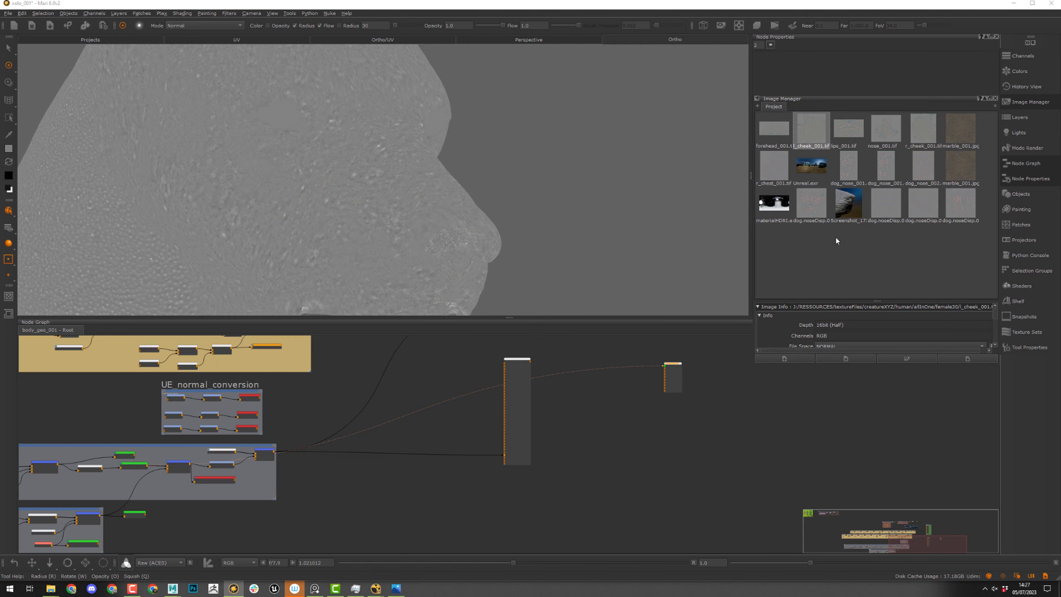
- Compare previews of the fourth dog.noseDisp texture and dog.noseDisp.001.exr side by side, and close both
left_click(968, 215)
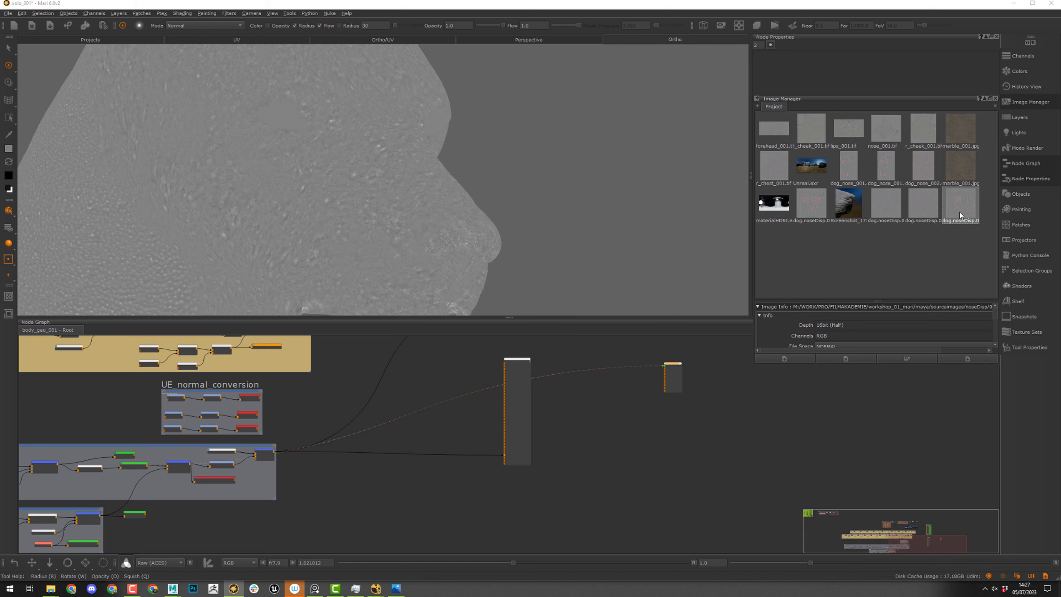
double_click(955, 214)
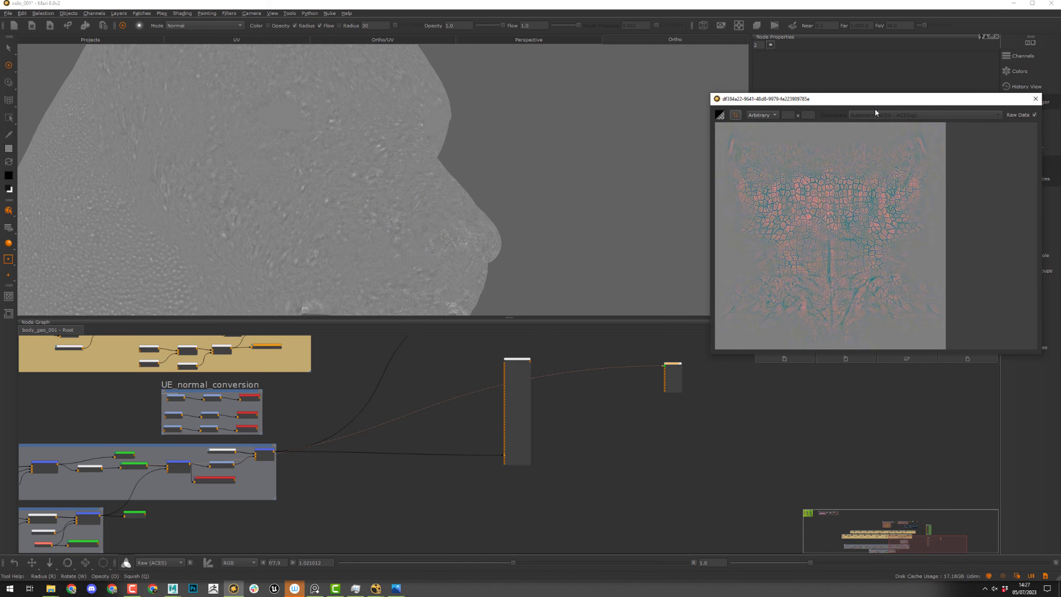
left_click_drag(876, 100, 527, 102)
double_click(814, 204)
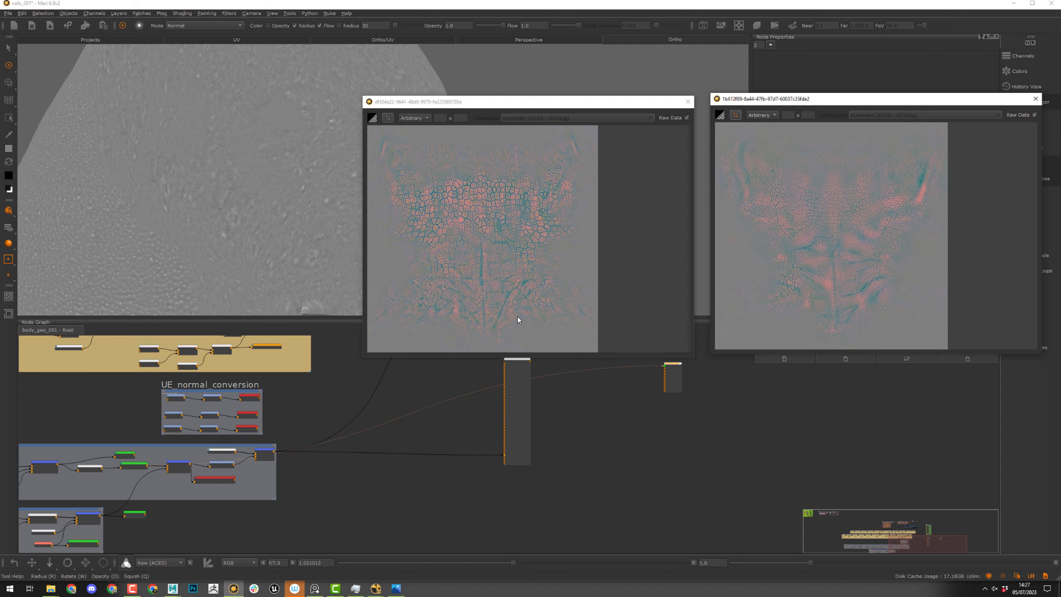
left_click(1036, 99)
left_click(688, 102)
left_click(910, 264)
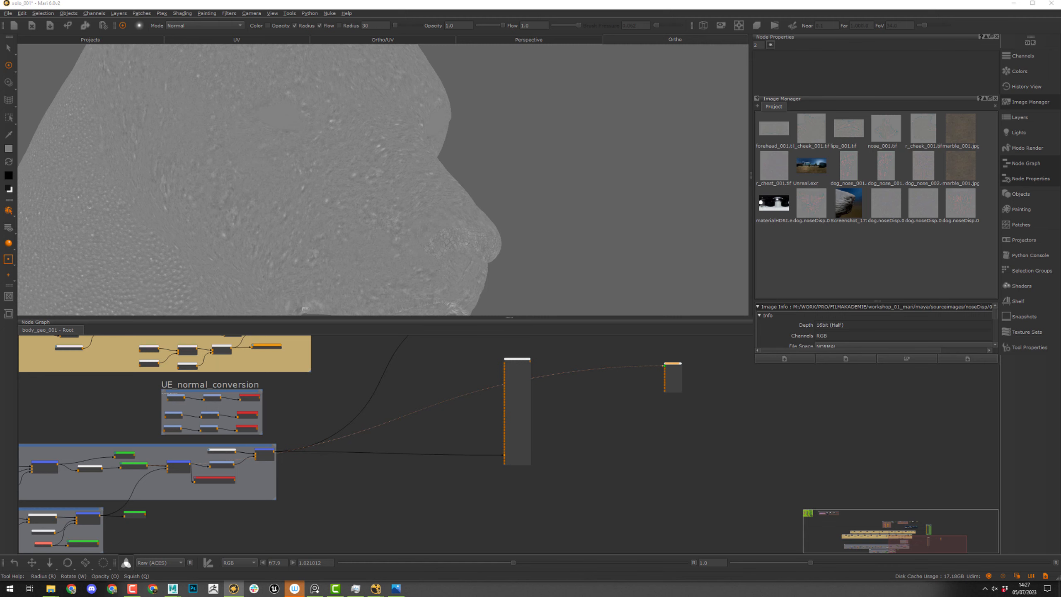
- Import dog.noseDisp.004.exr from the noseDisp 04 folder in File Explorer into Mari's Image Manager
left_click_drag(1059, 167, 382, 92)
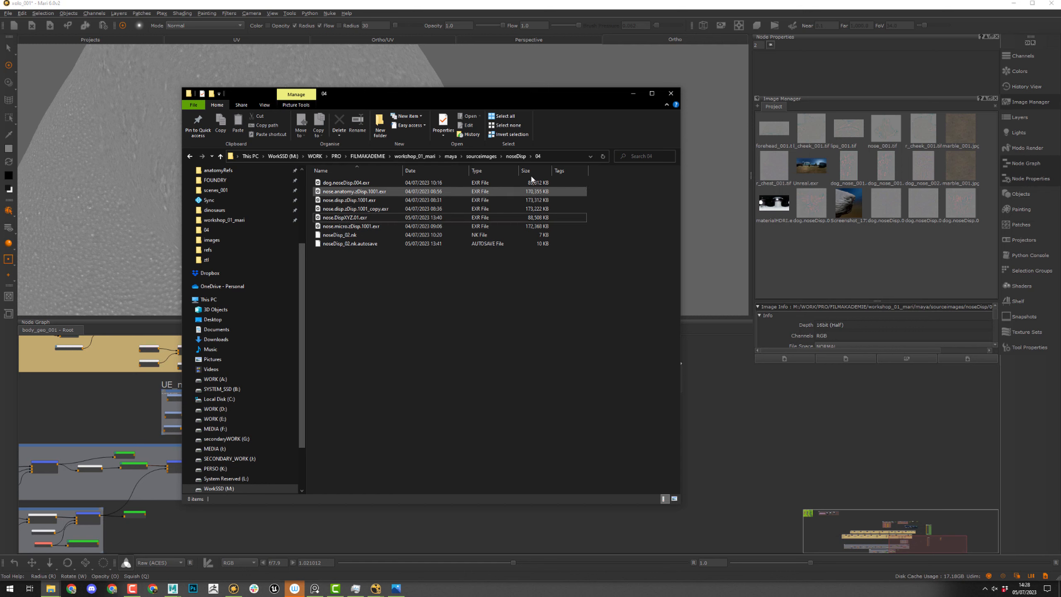
left_click(439, 173)
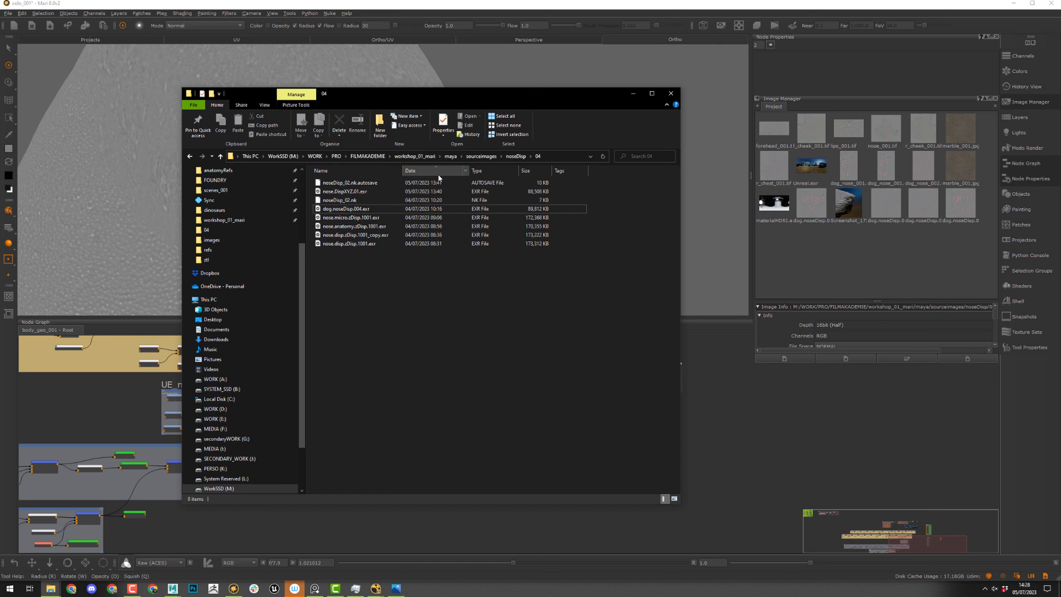
left_click(394, 191)
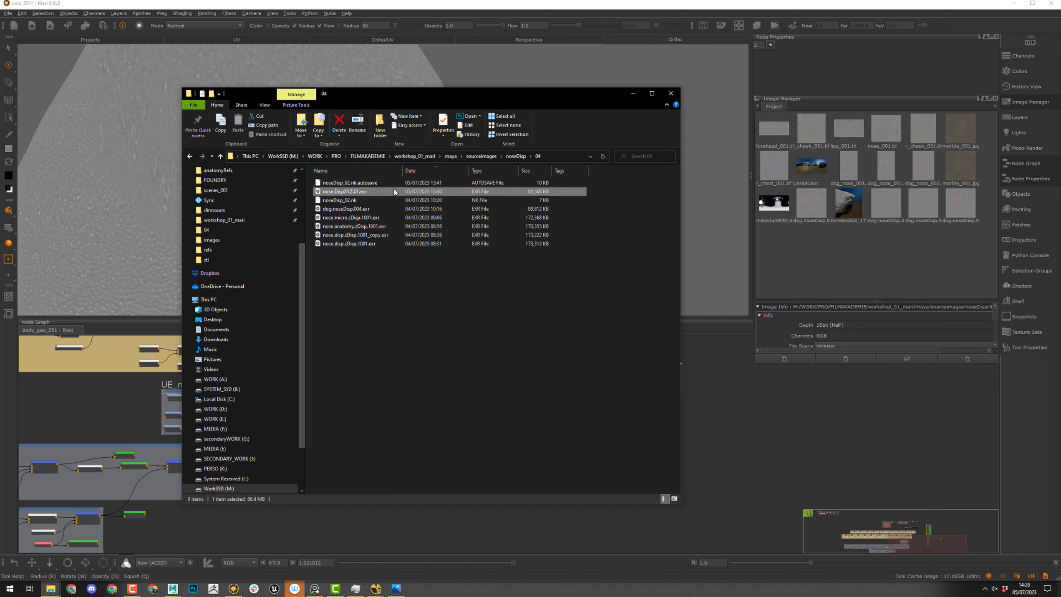
left_click(377, 208)
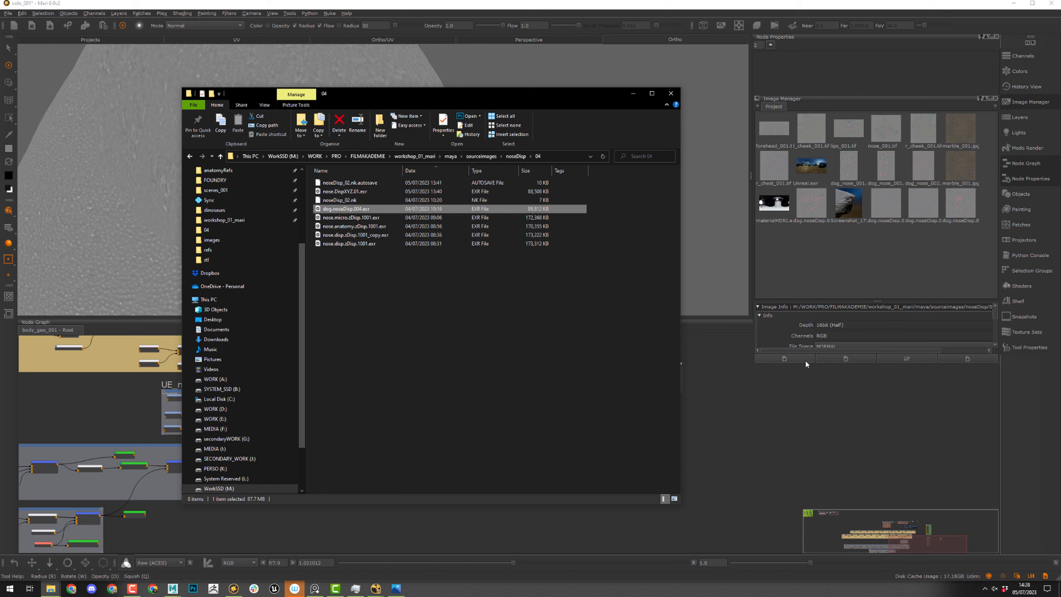
left_click(841, 277)
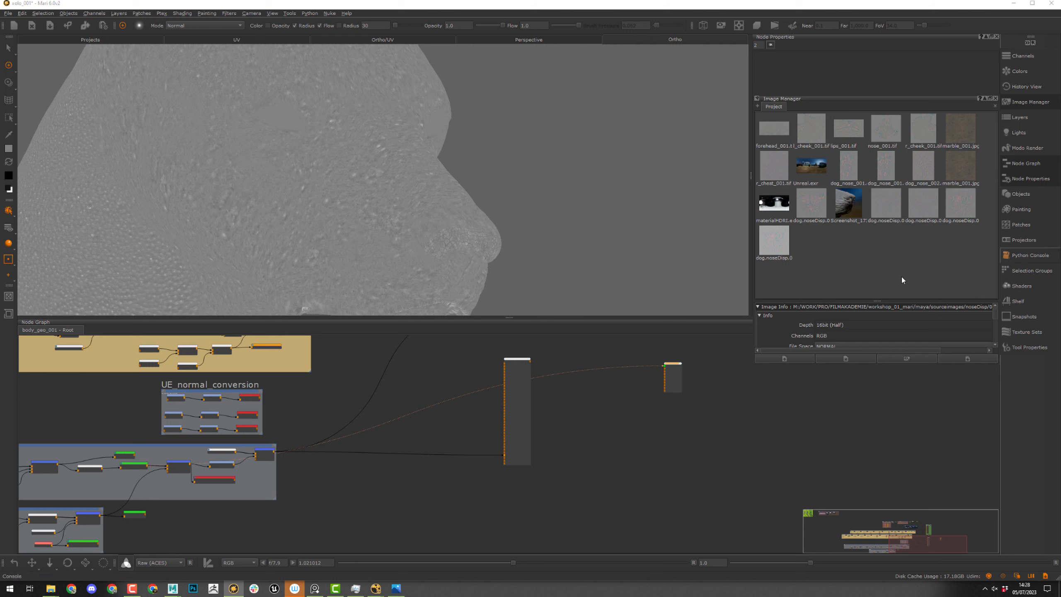
- Enlarge the Image Manager and preview the imported dog.noseDisp.004.exr texture
left_click_drag(811, 364, 816, 442)
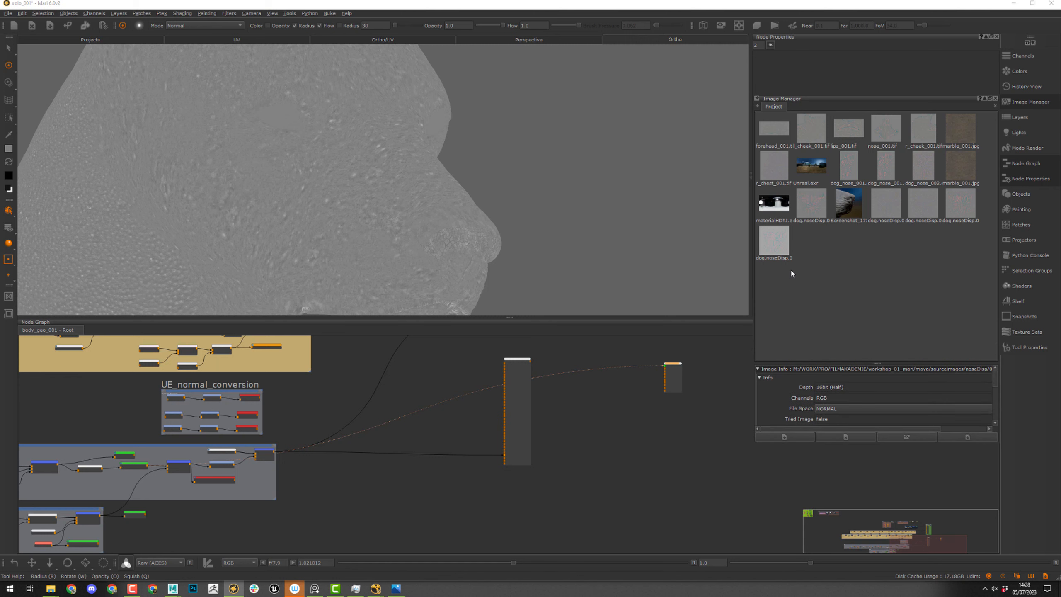
right_click(918, 262)
left_click(836, 277)
left_click(814, 131)
left_click(781, 252)
double_click(784, 256)
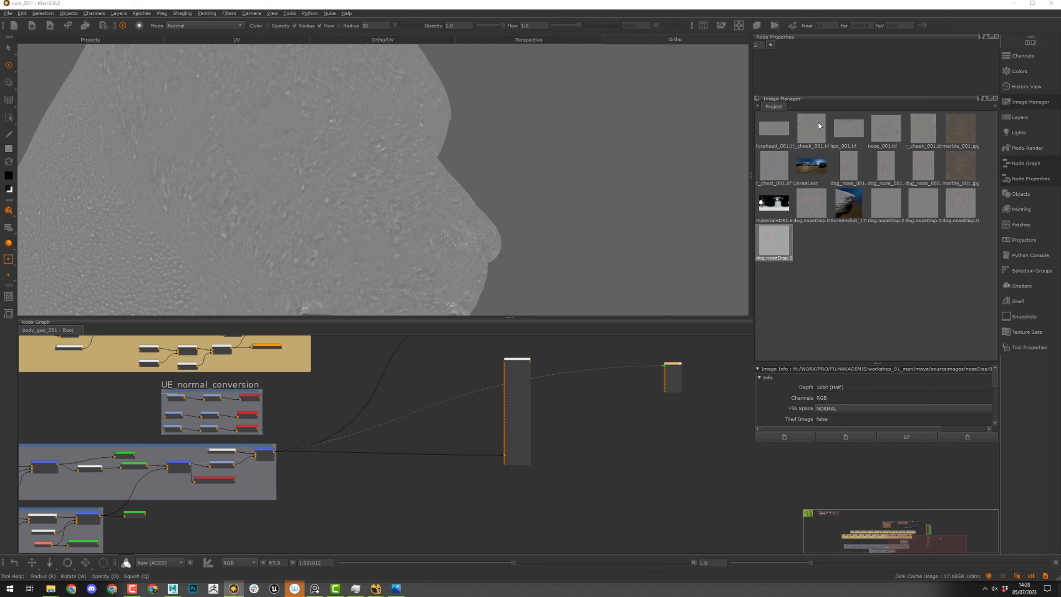
left_click_drag(831, 140, 499, 125)
- Preview forehead_001.tif alongside the imported nose texture to compare their colorspace handling, and close both previews
left_click(774, 132)
double_click(772, 129)
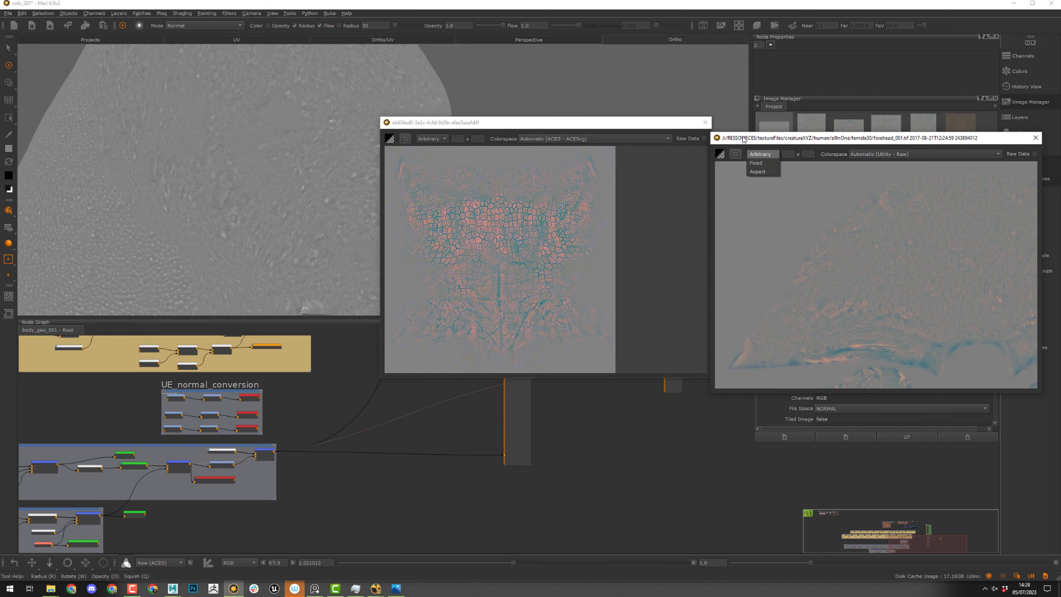
left_click(758, 138)
left_click_drag(759, 142, 445, 238)
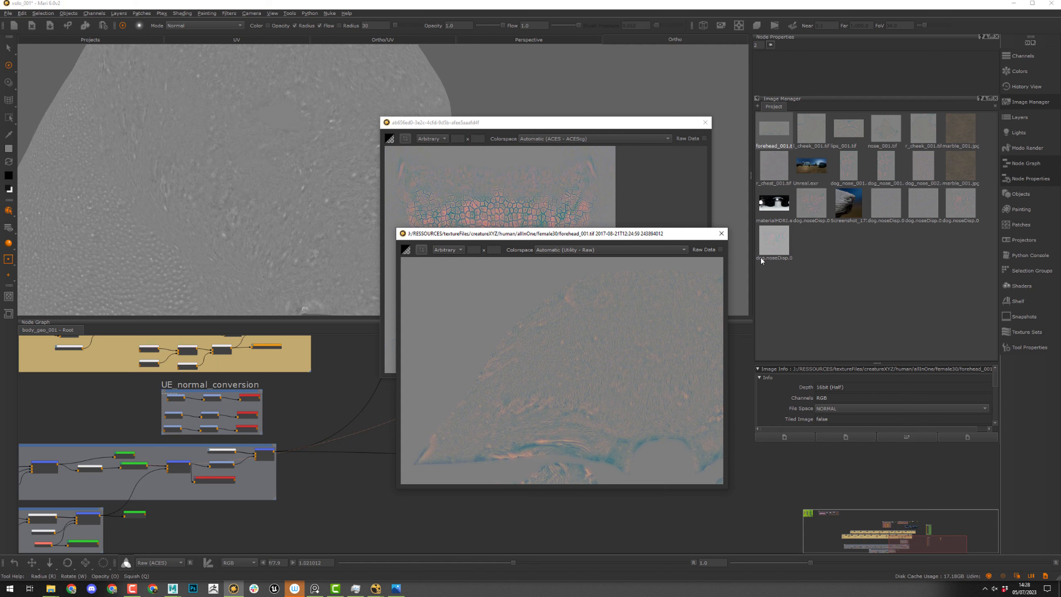
left_click(551, 126)
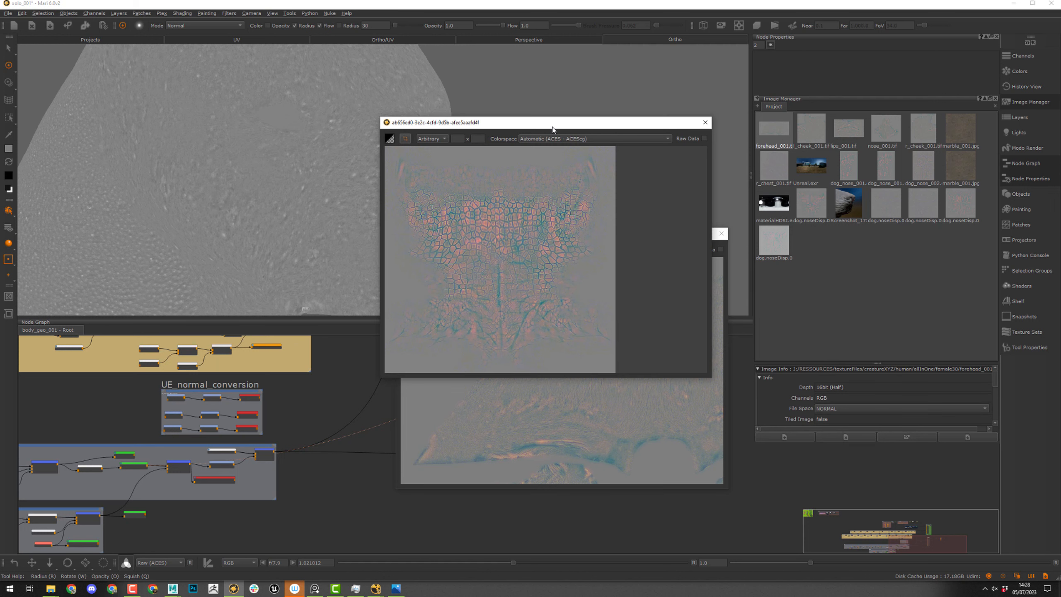
left_click(705, 123)
left_click(721, 233)
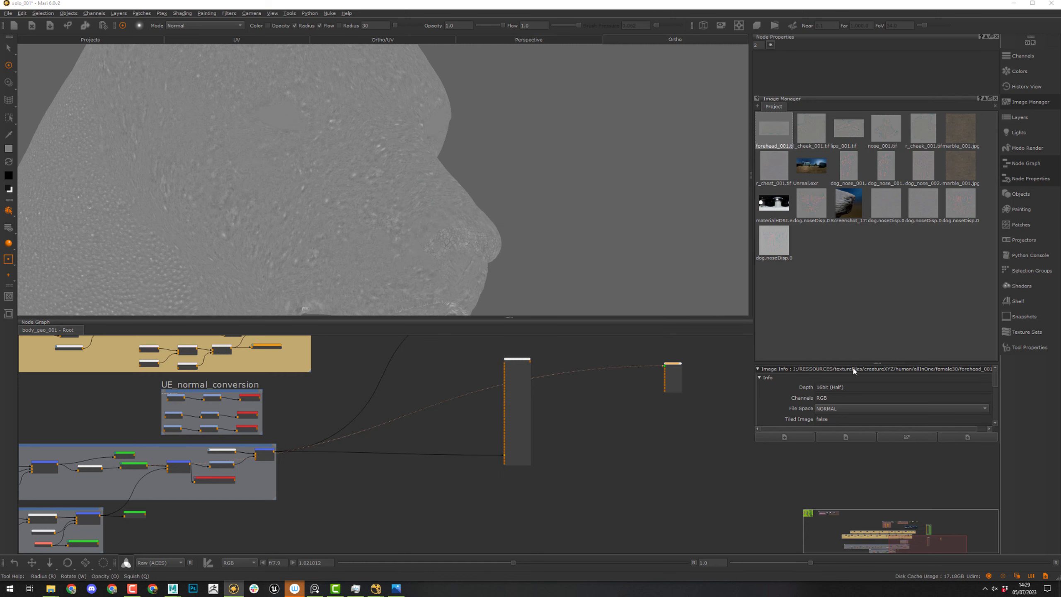
- Expand the image info area and compare the colorspace settings of forehead_001.tif and dog.noseDisp.004.exr
left_click_drag(861, 362, 860, 274)
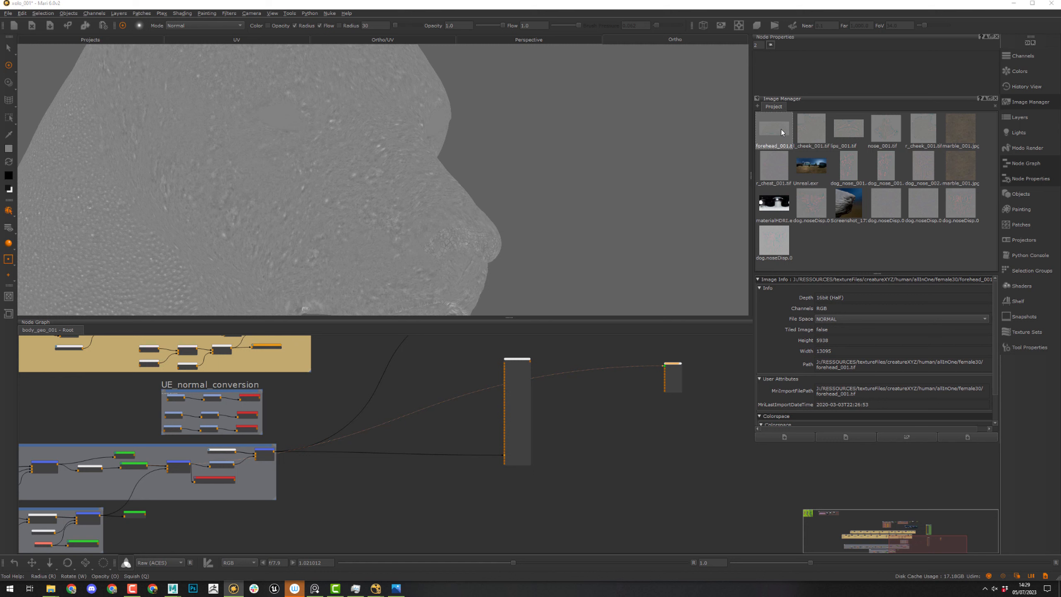
scroll(800, 413, "down", 2)
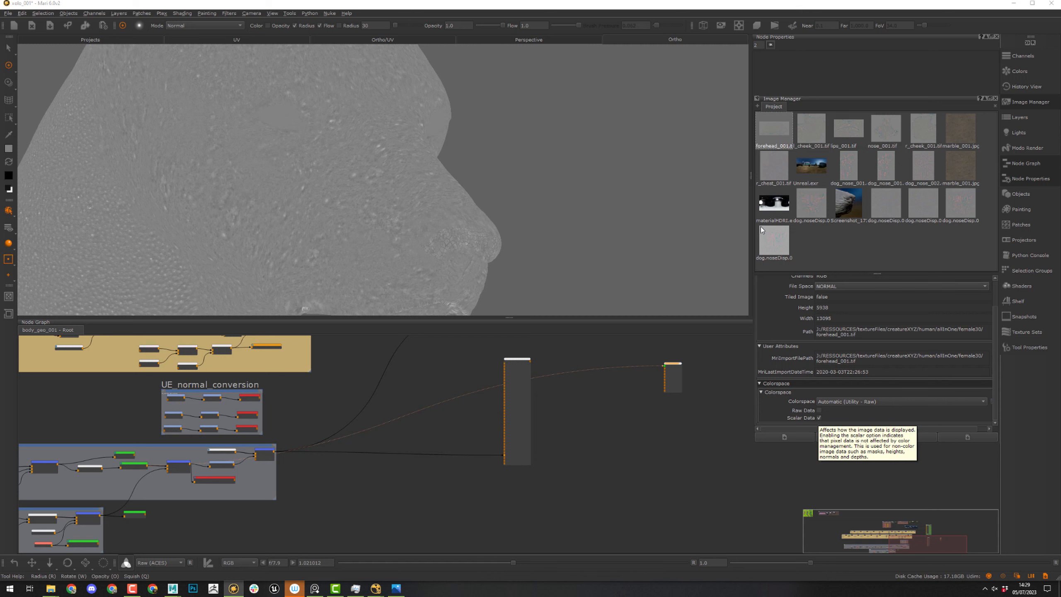
left_click(776, 246)
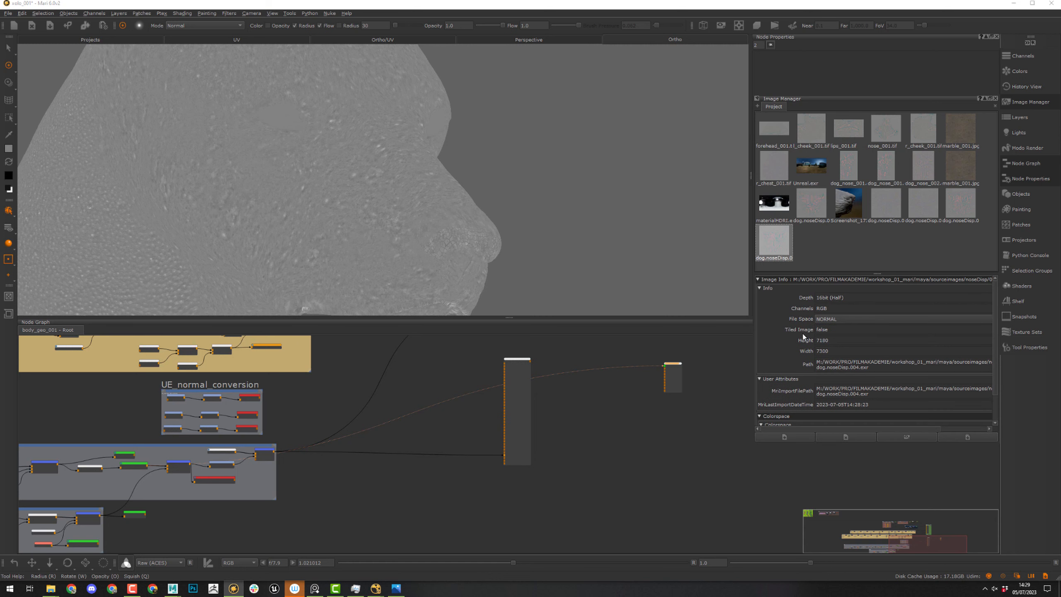
scroll(802, 335, "down", 2)
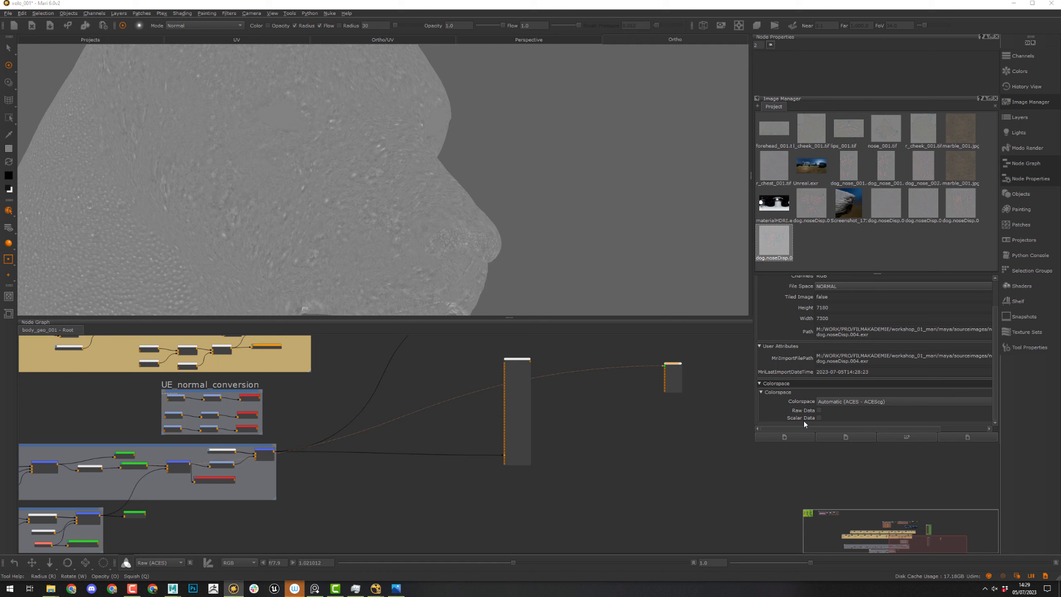
- Enable Scalar Data and Raw Data for dog.noseDisp.004.exr and compare its thumbnail with dog.noseDisp.001.exr
left_click(818, 418)
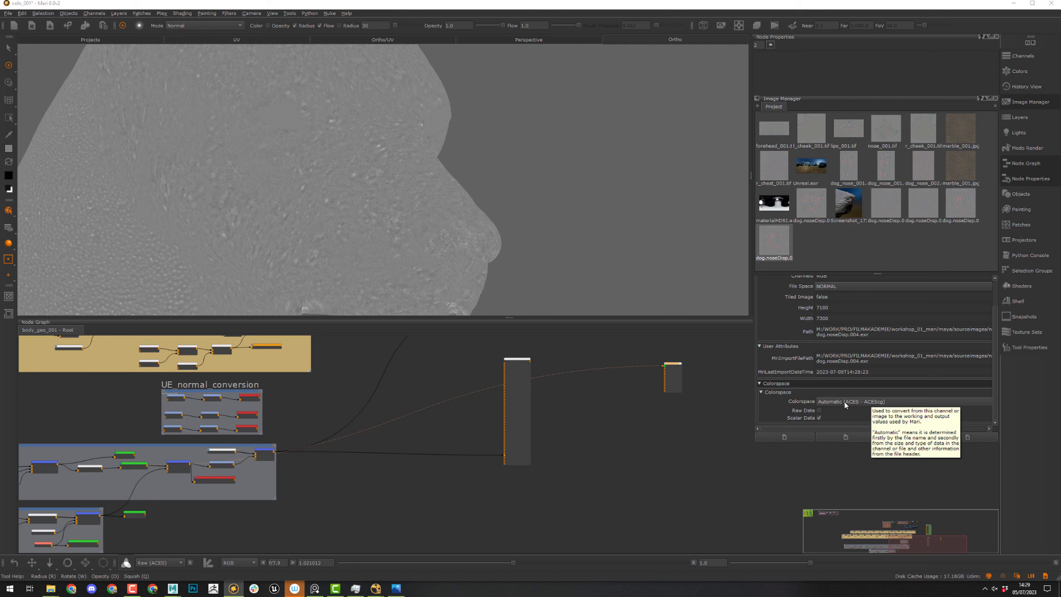
left_click(819, 411)
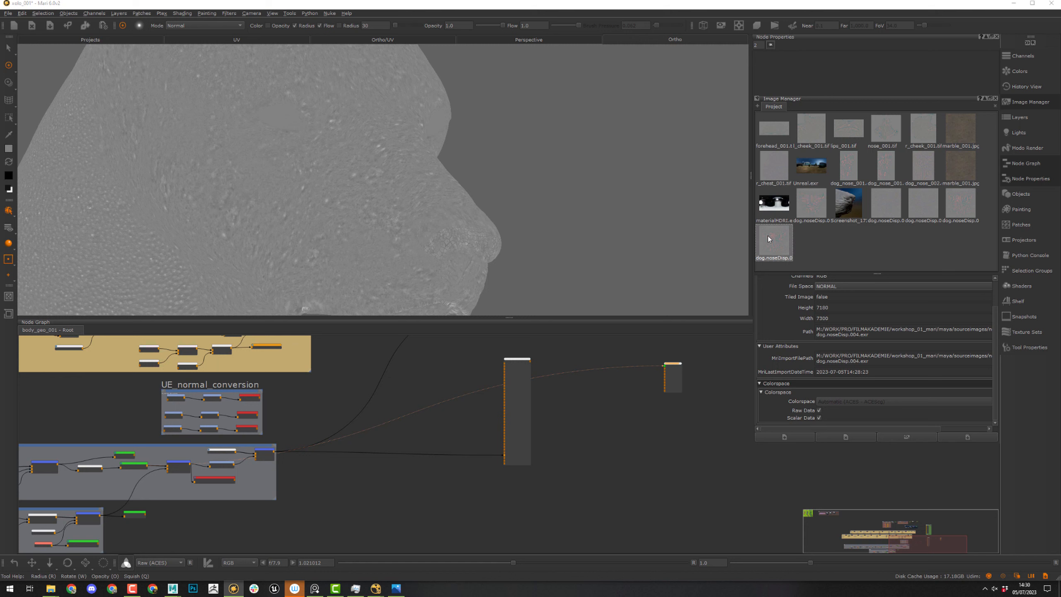
left_click(805, 207)
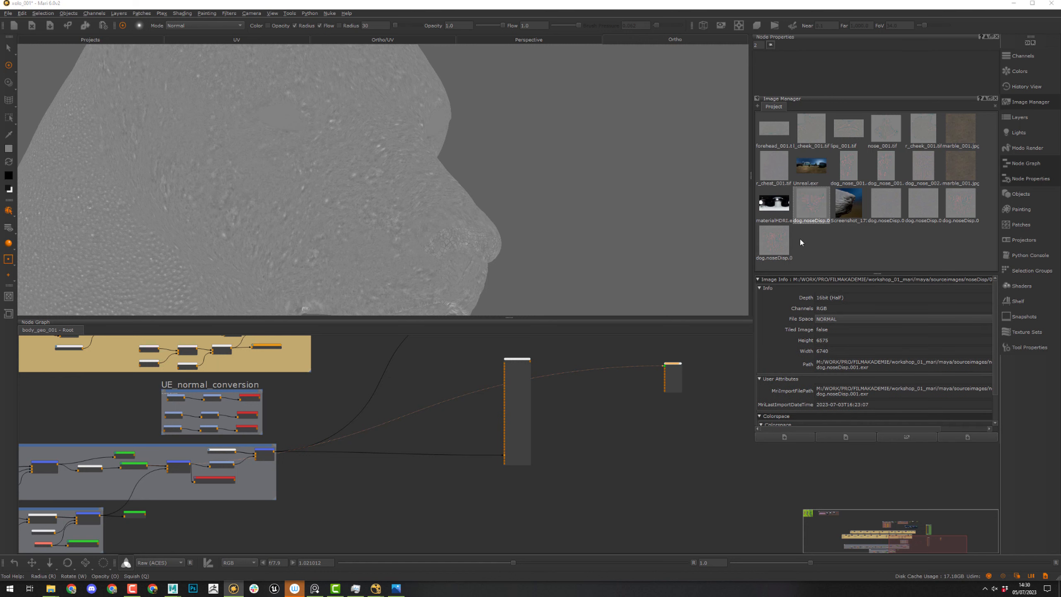
left_click(787, 248)
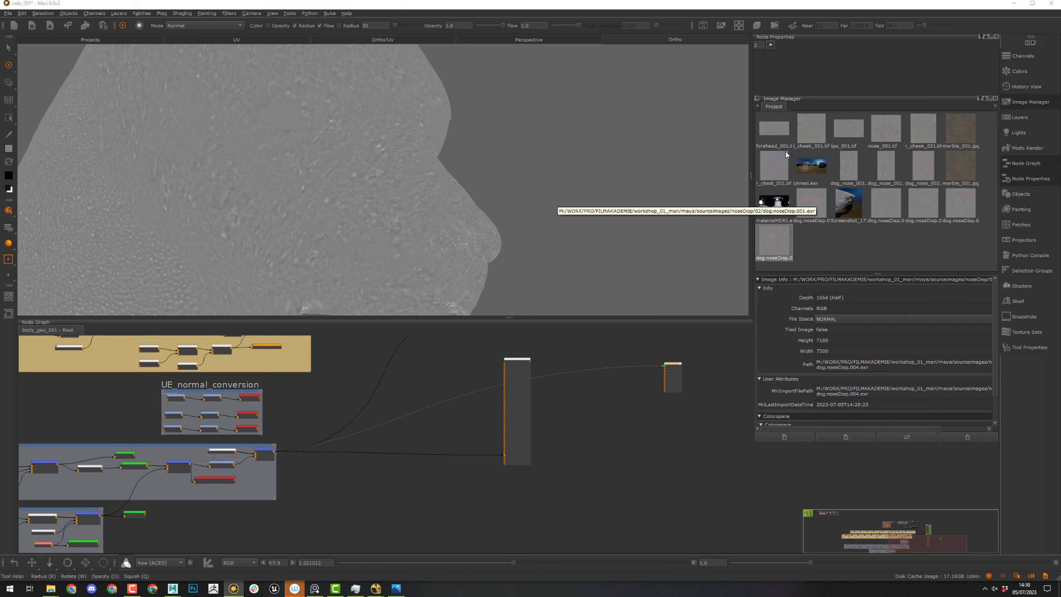
- Examine how the displacement chain's output connects to the two large nodes at the end of the node graph
middle_click_drag(627, 415, 487, 458)
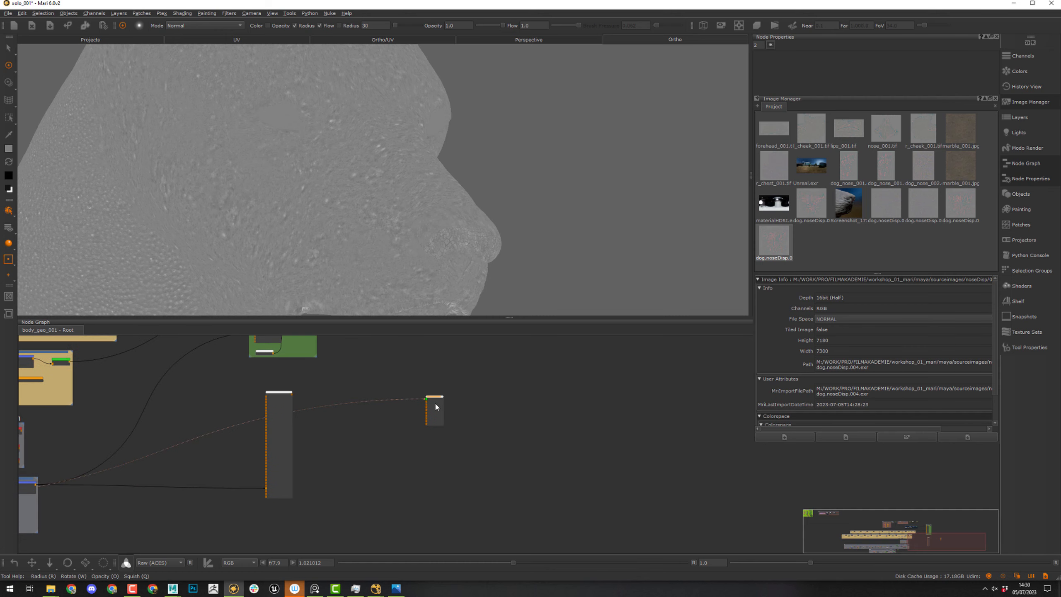
scroll(274, 439, "up", 5)
left_click_drag(371, 462, 313, 493)
scroll(425, 473, "down", 5)
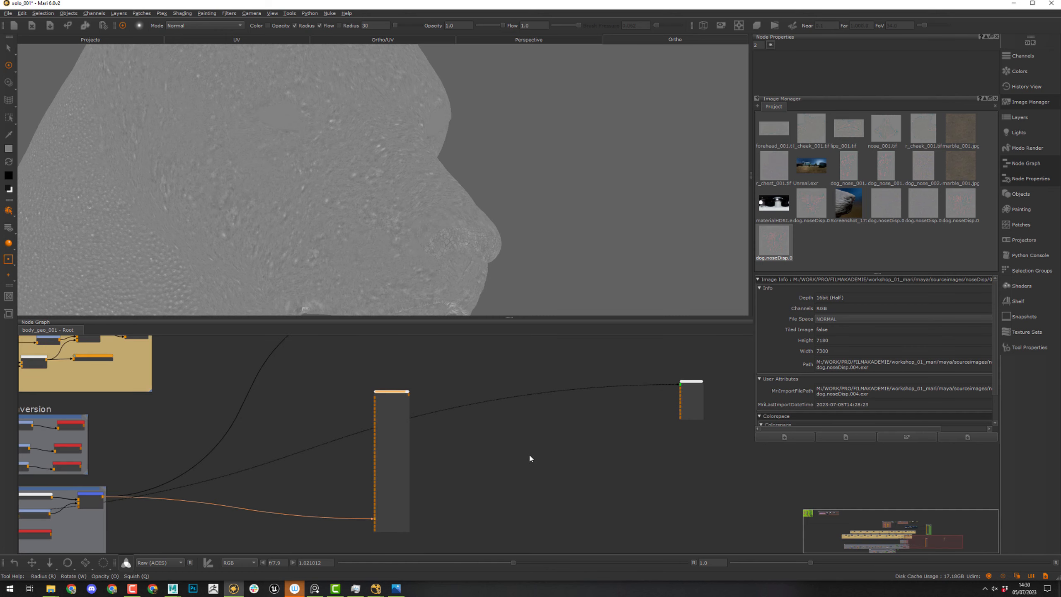
- Spread the two large nodes at the end of the node graph apart to free space between them
middle_click_drag(528, 452, 378, 470)
left_click_drag(586, 402, 733, 351)
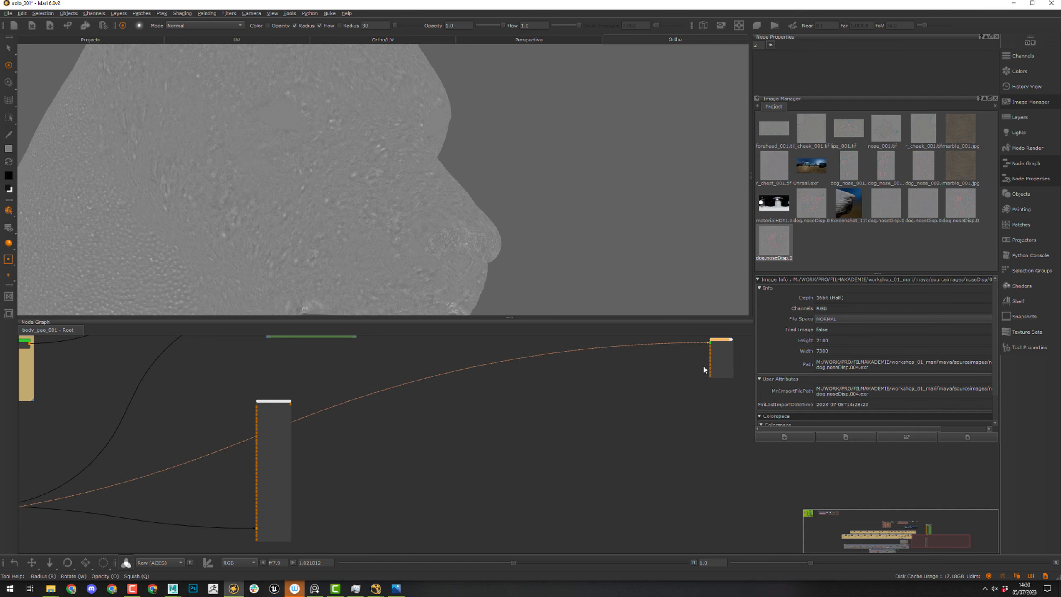
middle_click_drag(627, 416, 532, 446)
left_click(516, 421)
middle_click_drag(443, 464, 533, 395)
left_click_drag(267, 446, 247, 416)
middle_click_drag(400, 475, 304, 511)
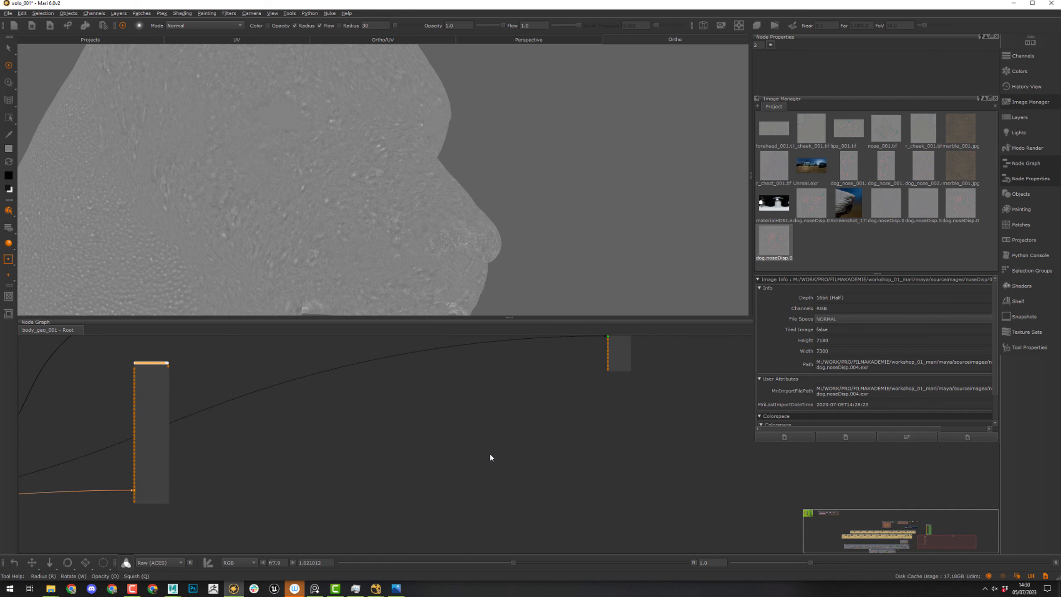
middle_click_drag(406, 366, 452, 408)
- Create an Arnold Standard Surface node and place it between the two large end nodes of the graph
left_click(448, 448)
key("Tab")
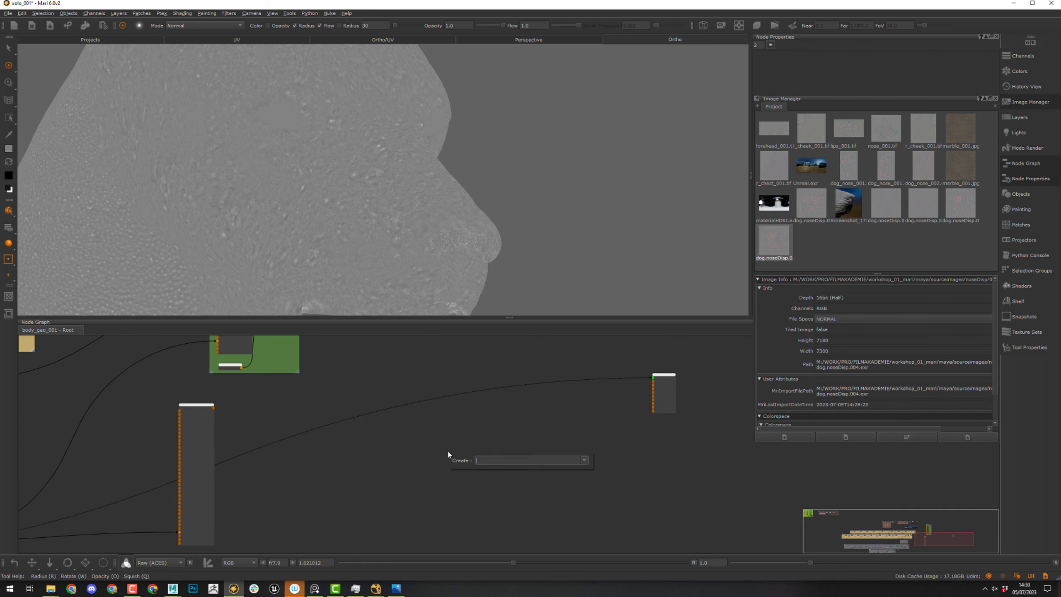
type("arno")
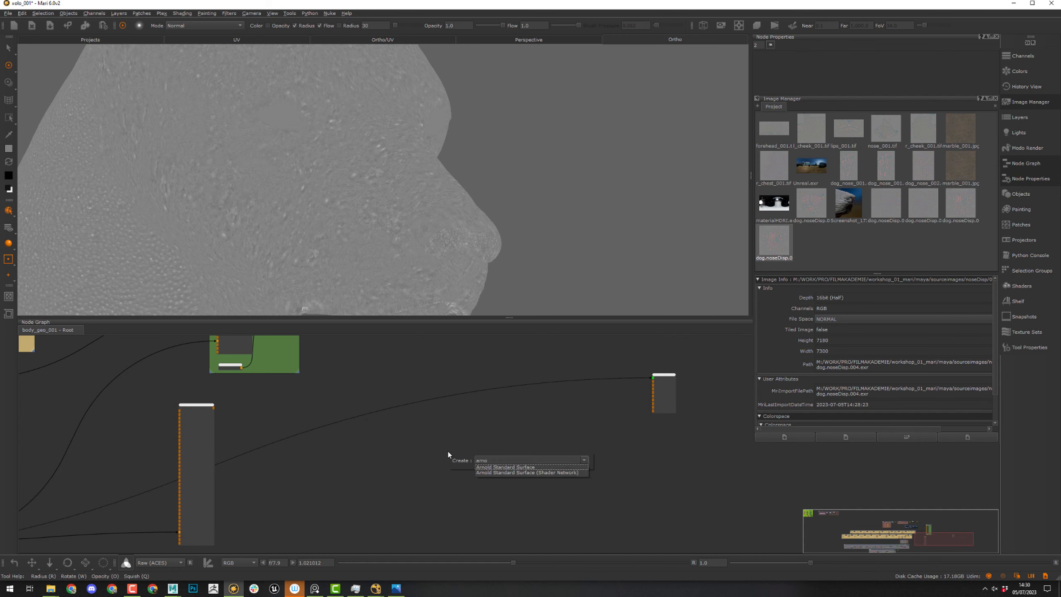
key("Return")
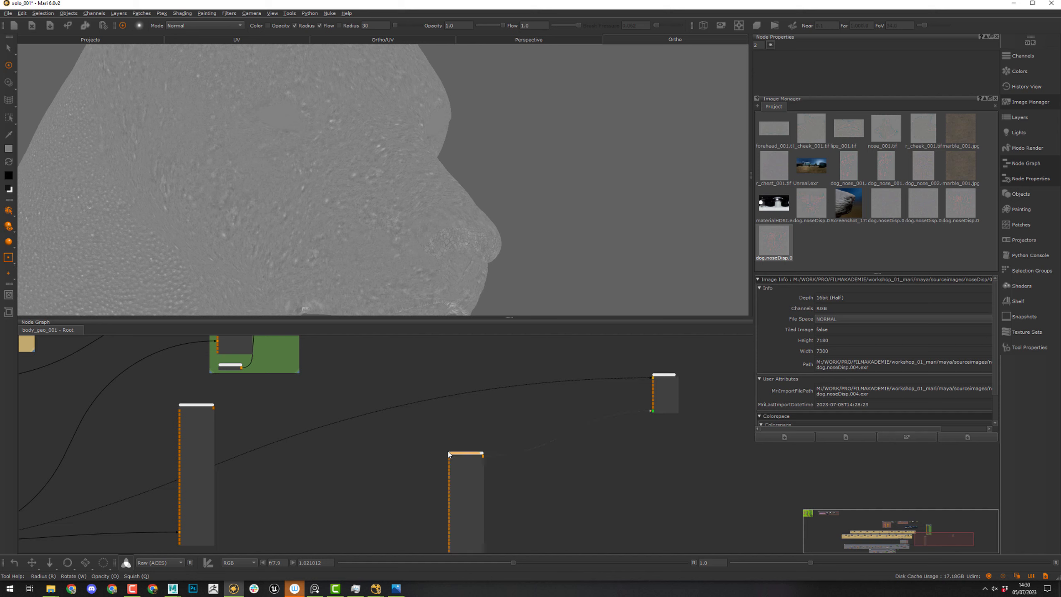
left_click_drag(472, 465, 507, 418)
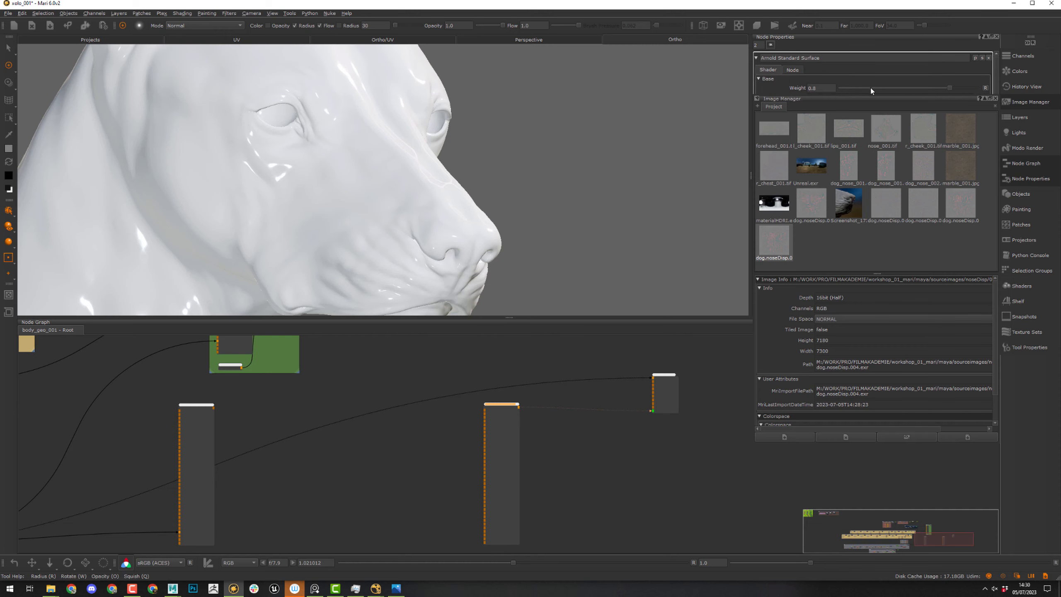
- Float the Image Manager away from the node properties and set the Arnold shader's base weight to 1.0
left_click_drag(791, 98, 622, 92)
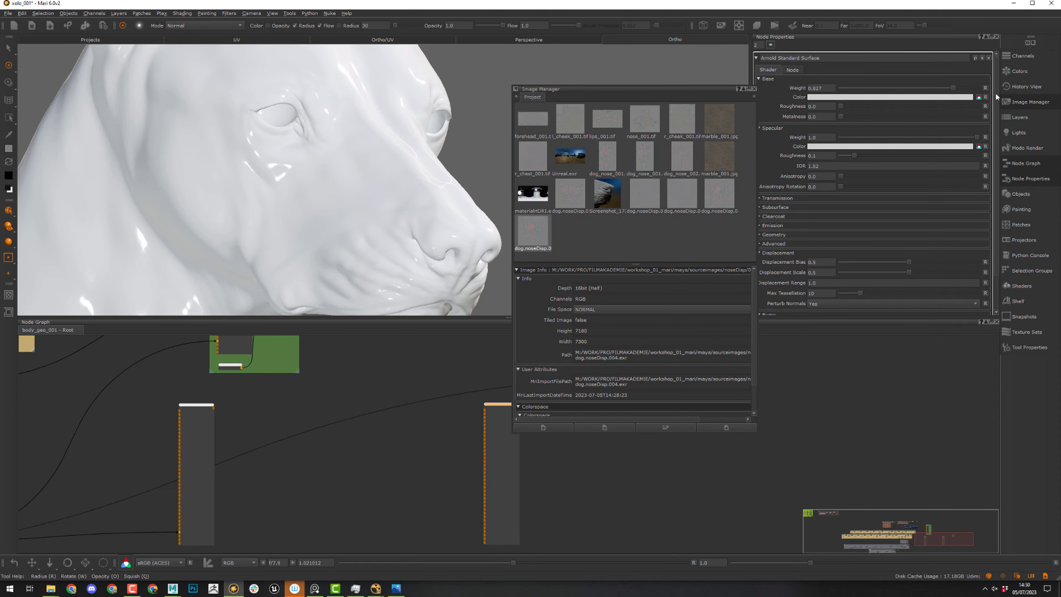
left_click_drag(953, 87, 978, 89)
middle_click_drag(327, 168, 306, 199, "alt")
left_click_drag(306, 199, 320, 196, "alt")
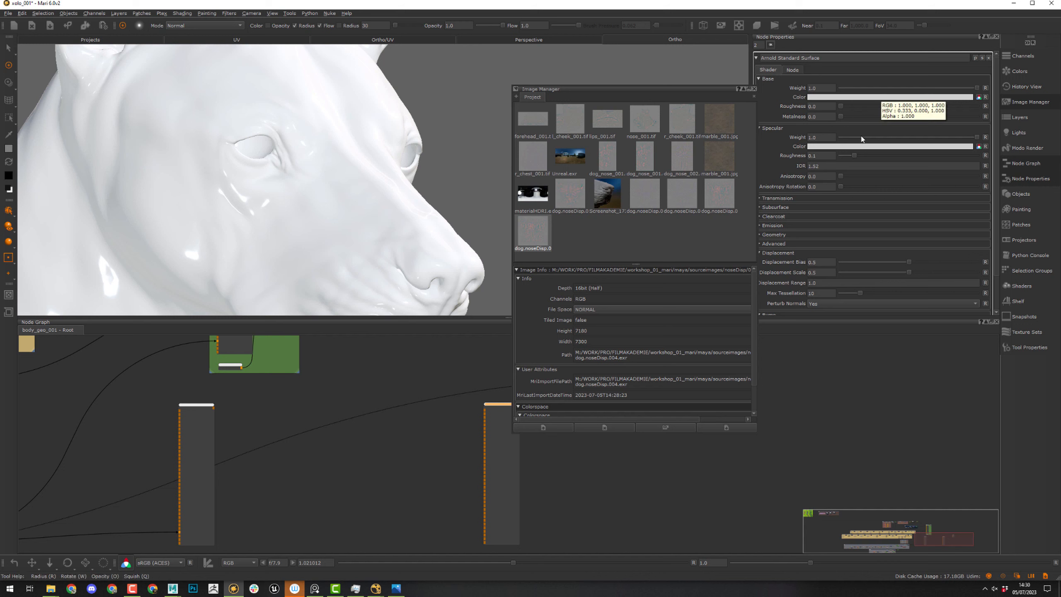
- Set the Arnold shader's base color to a mid grey with an intensity of 0.5
left_click(860, 97)
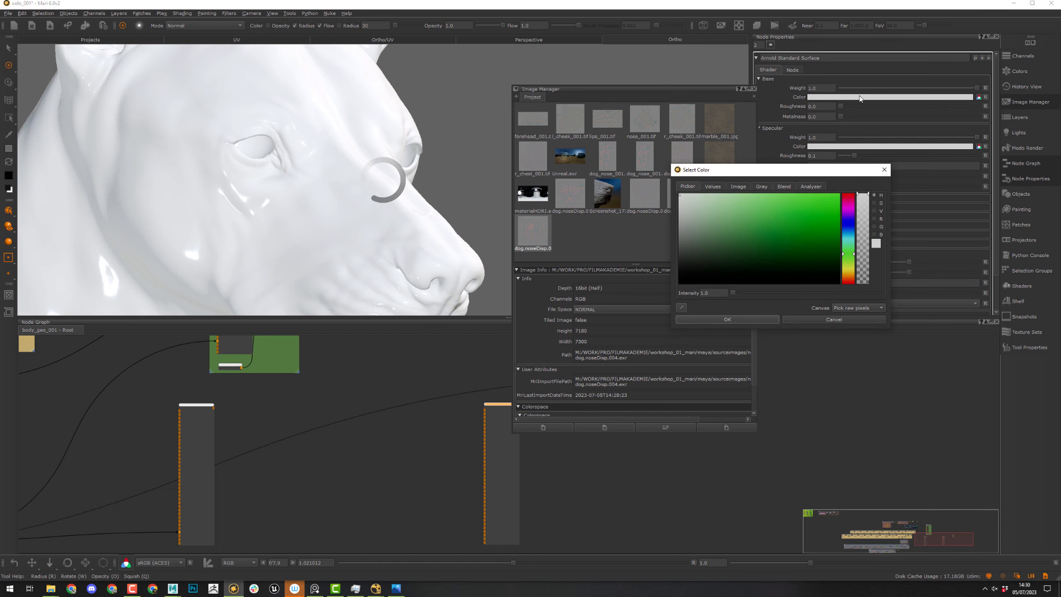
left_click(677, 241)
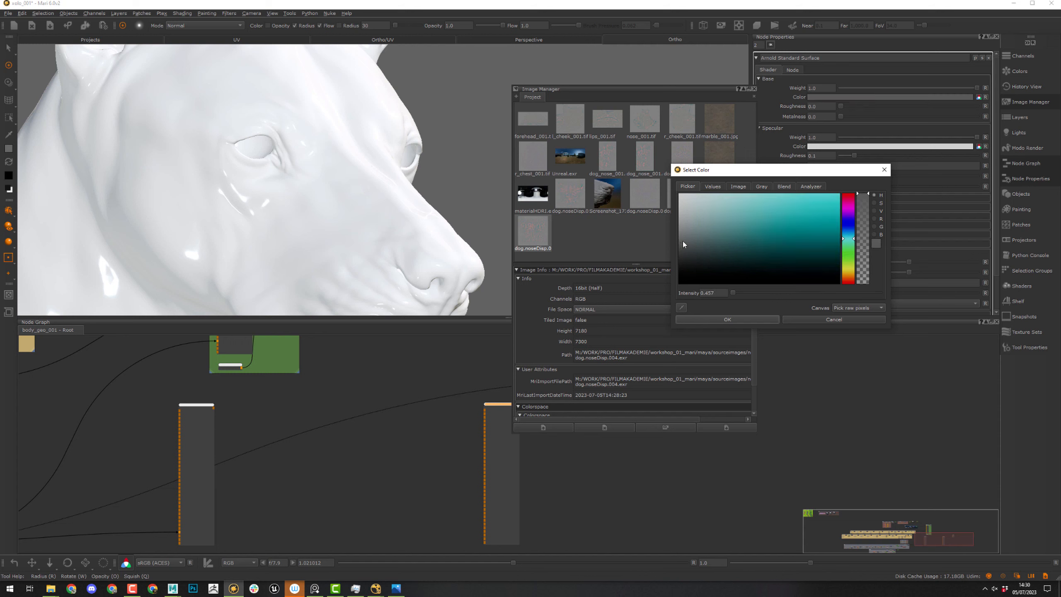
left_click_drag(670, 235, 668, 235)
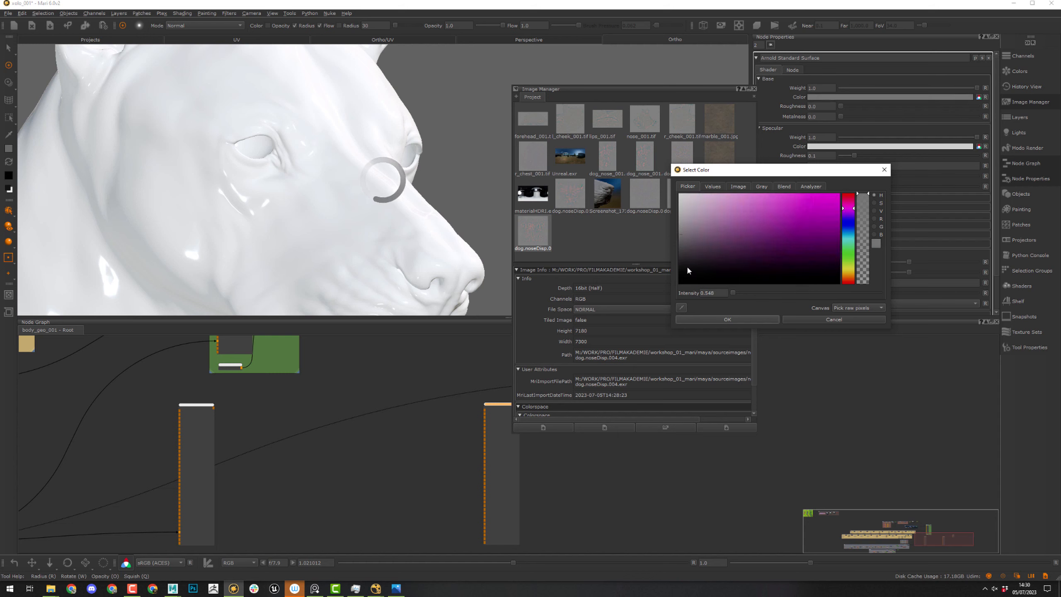
double_click(720, 293)
type("5")
key("Return")
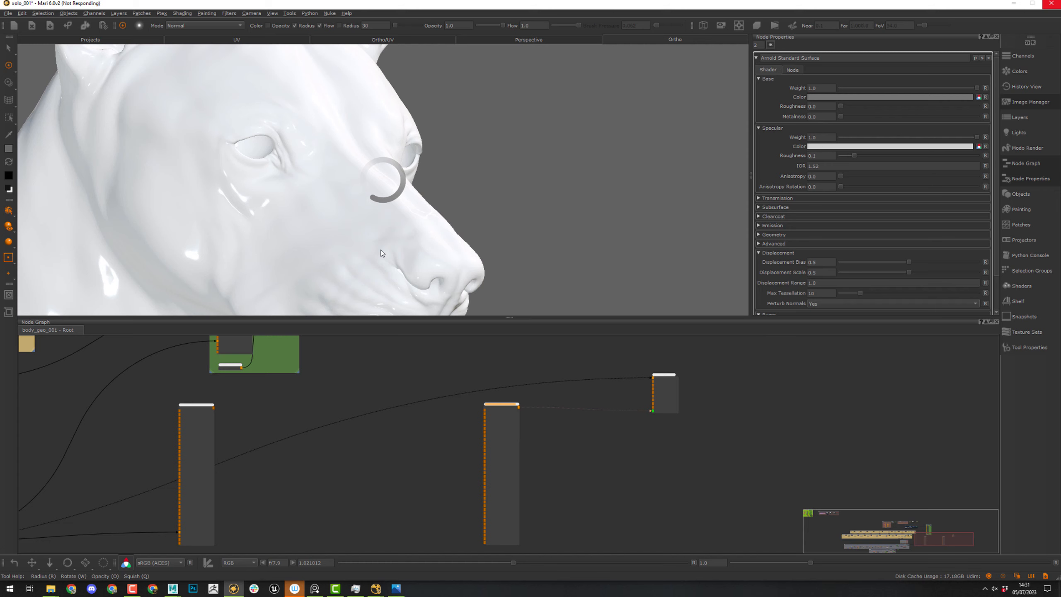
- Switch to NukeX, save the noseDisp_02.nk script and quit the program
mouse_move(376, 588)
left_click(418, 543)
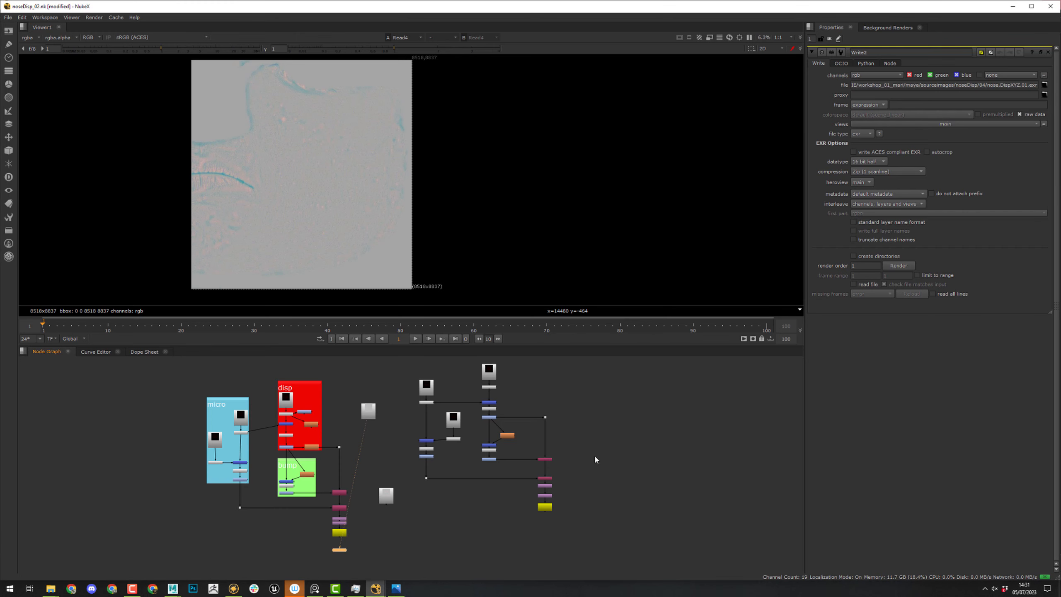
left_click(648, 416)
key("ctrl+s")
key("ctrl+q")
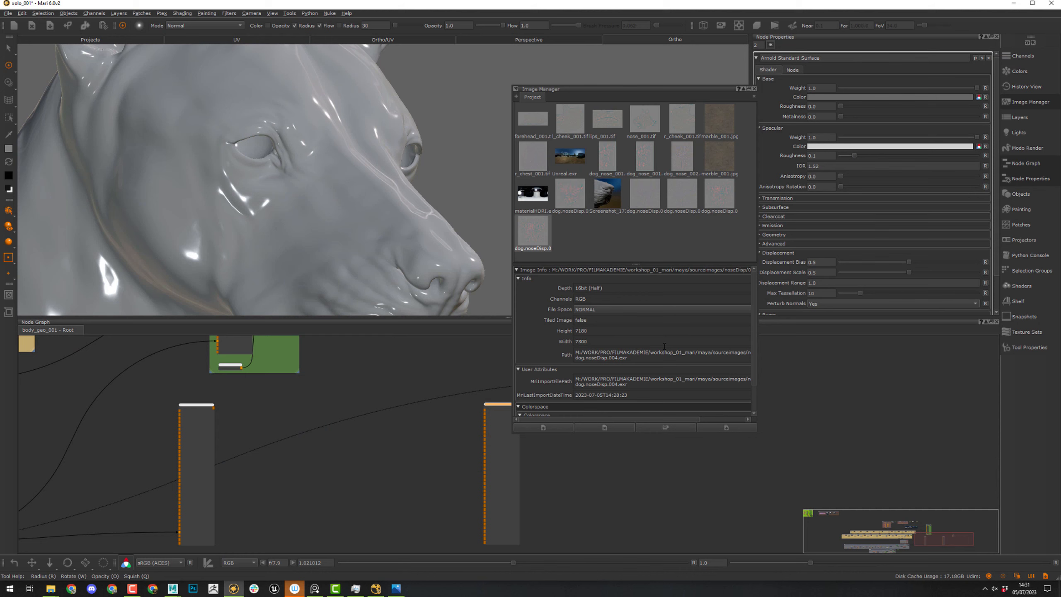
- Rename the new Arnold Standard Surface node to clay_MTL and set its specular roughness to 0.5
middle_click_drag(354, 415, 173, 370)
scroll(406, 446, "up", 2)
mouse_move(405, 446)
middle_mouse_down()
mouse_move(350, 481)
mouse_move(443, 438)
mouse_move(413, 438)
middle_mouse_up()
left_click_drag(315, 403, 340, 411)
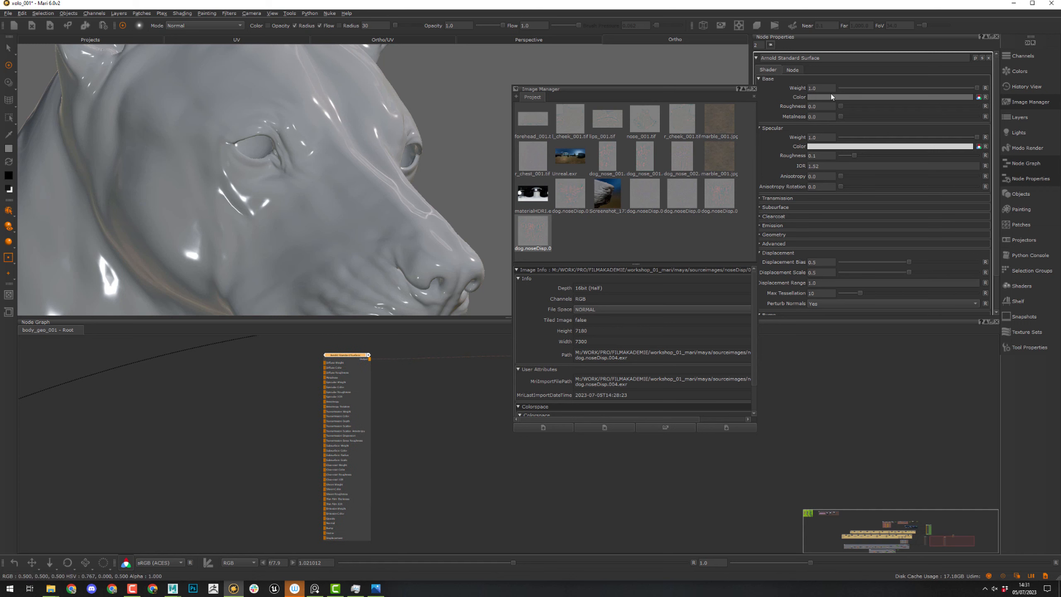
double_click(840, 58)
key("ctrl+a")
type("g")
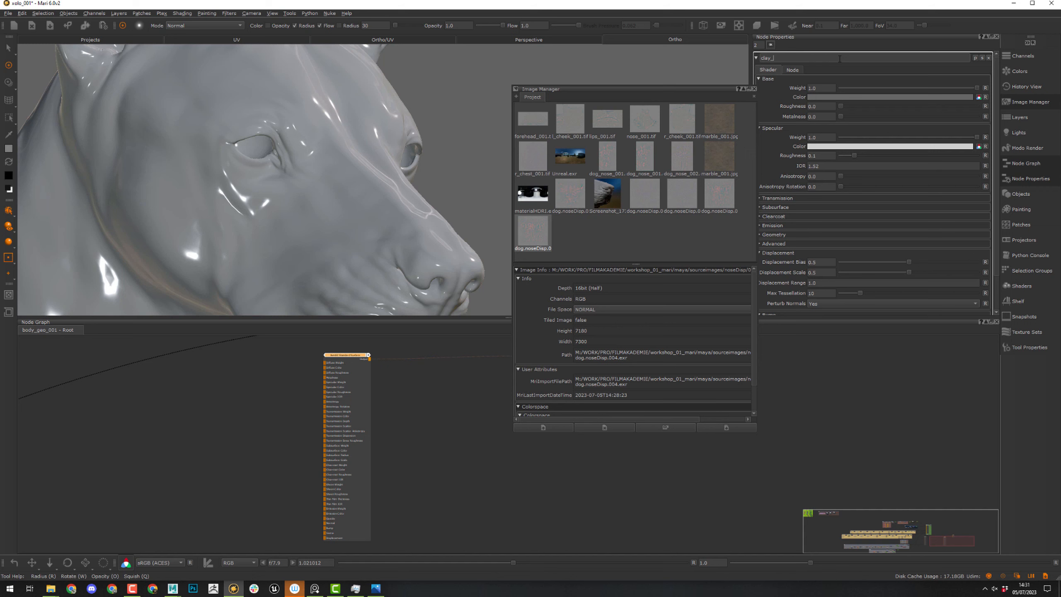
type("lay_MTLK")
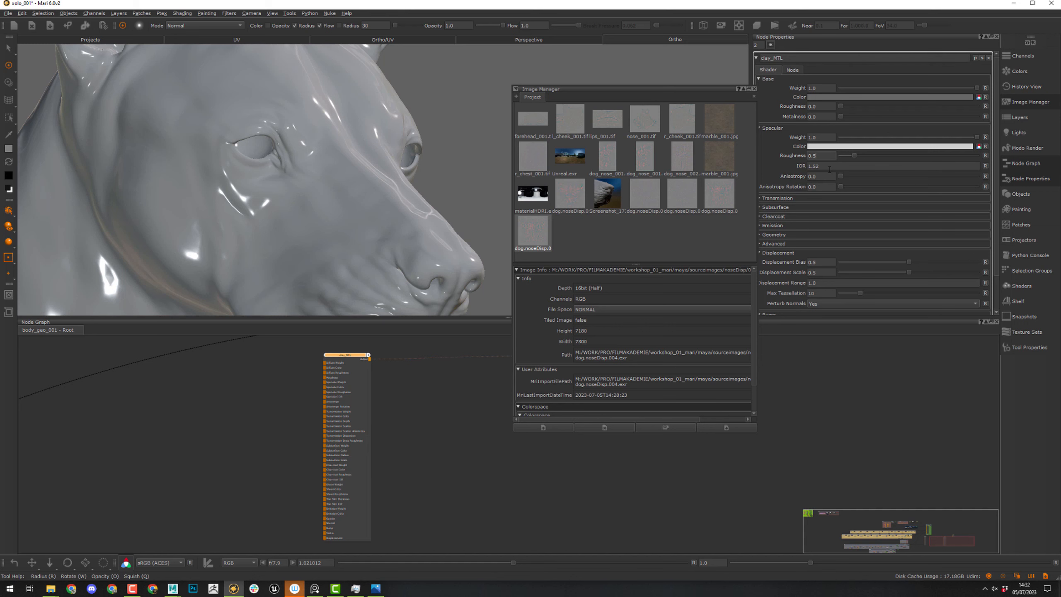
key("Return")
mouse_move(431, 192)
left_mouse_down("alt")
mouse_move(298, 218)
mouse_move(391, 214)
mouse_move(324, 228)
mouse_move(367, 224)
left_mouse_up("alt")
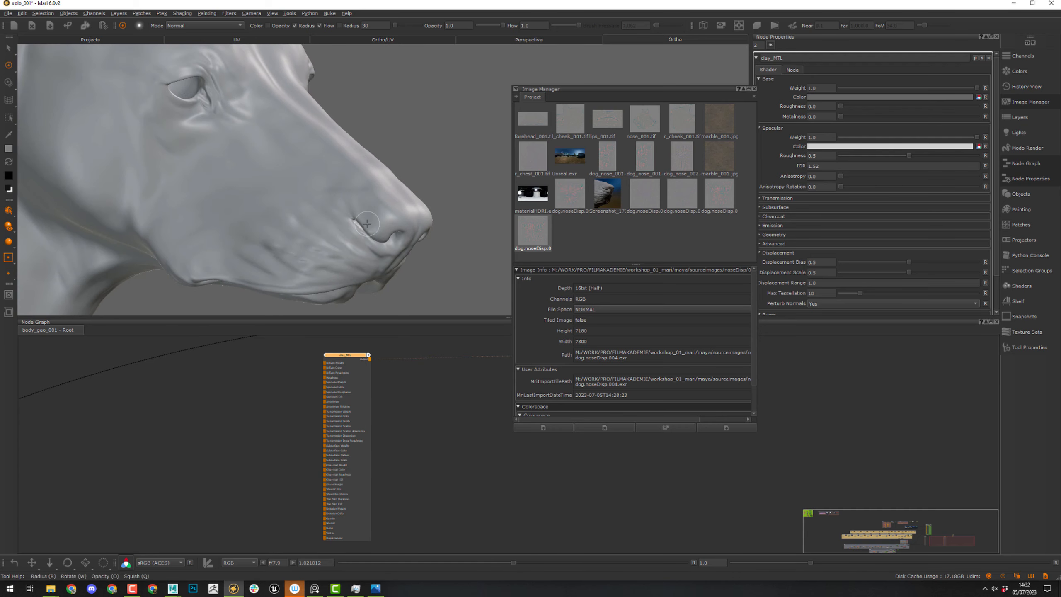
- Give clay_MTL a subtle clearcoat with a weight of 0.1 and a roughness of 0.28
left_click(788, 217)
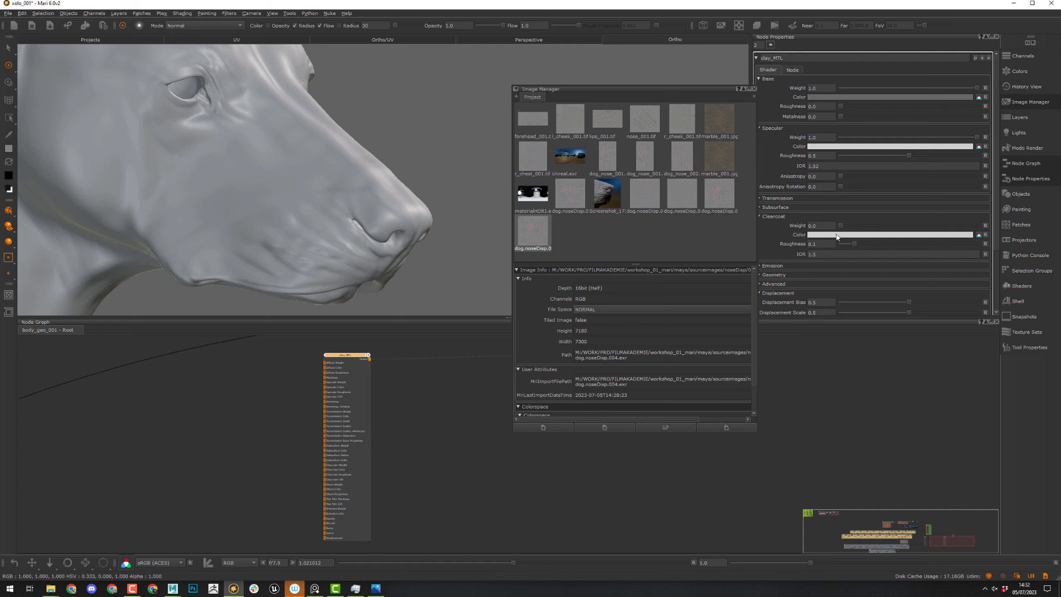
left_click_drag(841, 227, 865, 241)
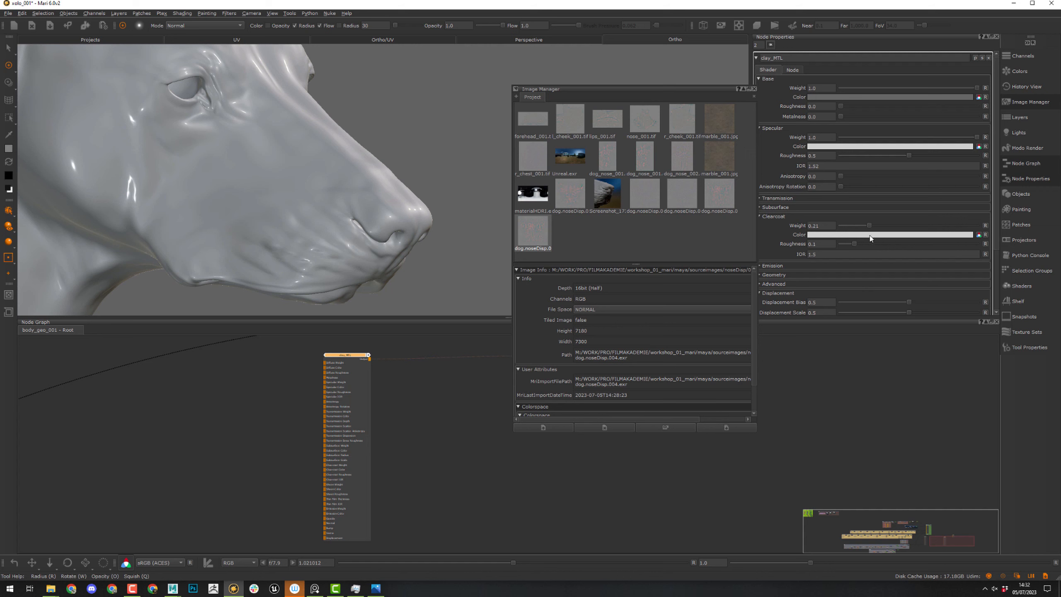
left_click_drag(854, 244, 809, 225)
left_click_drag(842, 226, 857, 233)
left_click_drag(409, 217, 378, 229, "alt")
right_click_drag(378, 229, 404, 246, "alt")
left_click_drag(406, 246, 458, 246, "alt")
left_click(819, 226)
key("BackSpace")
key("BackSpace")
left_click(820, 246)
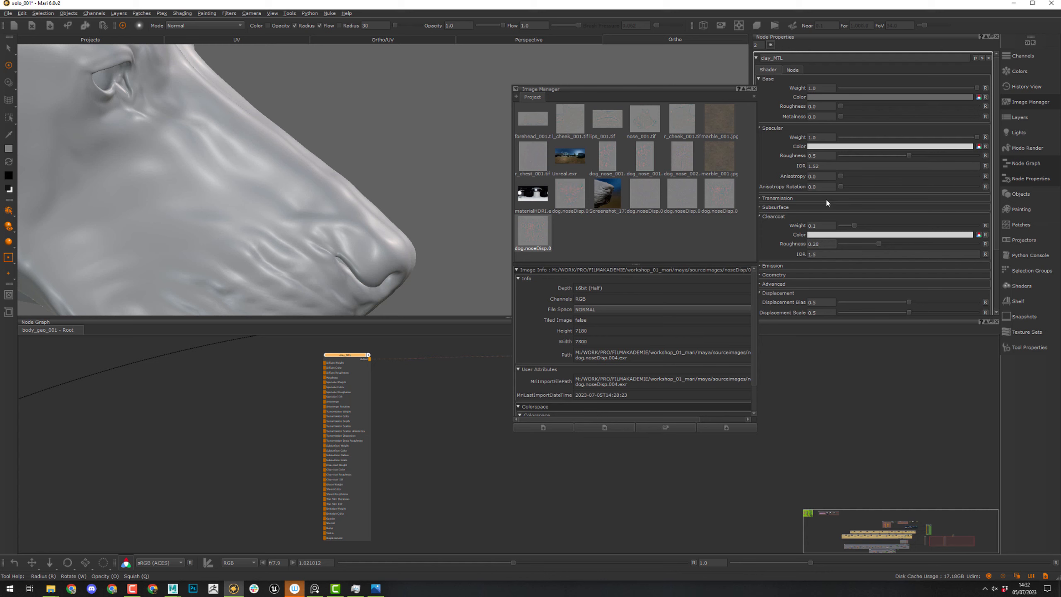
- Set both the specular IOR and the clearcoat IOR of clay_MTL to 1.45
left_click(816, 165)
double_click(817, 166)
type("4")
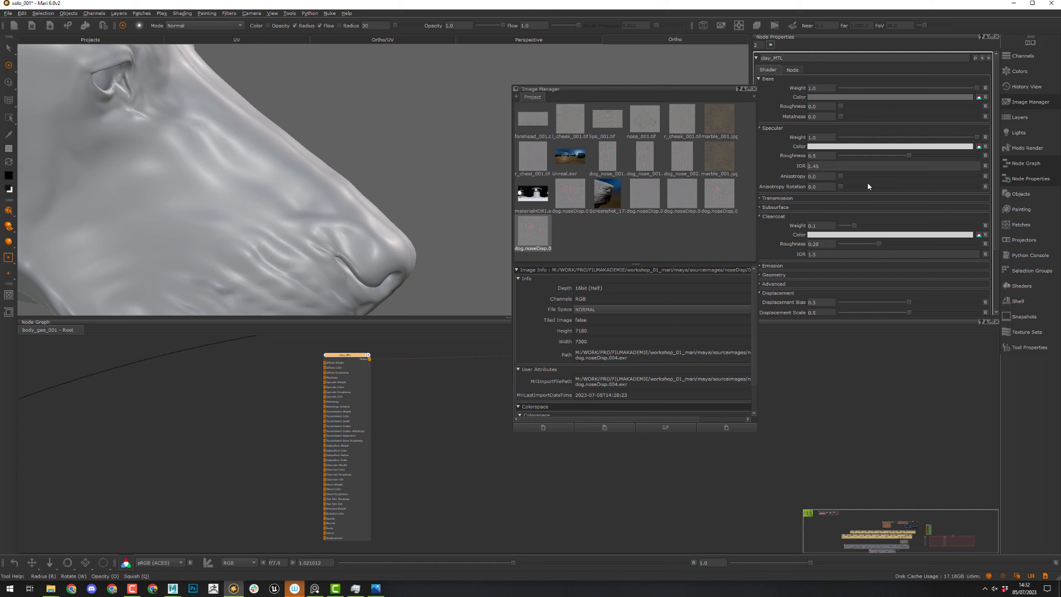
left_click(818, 253)
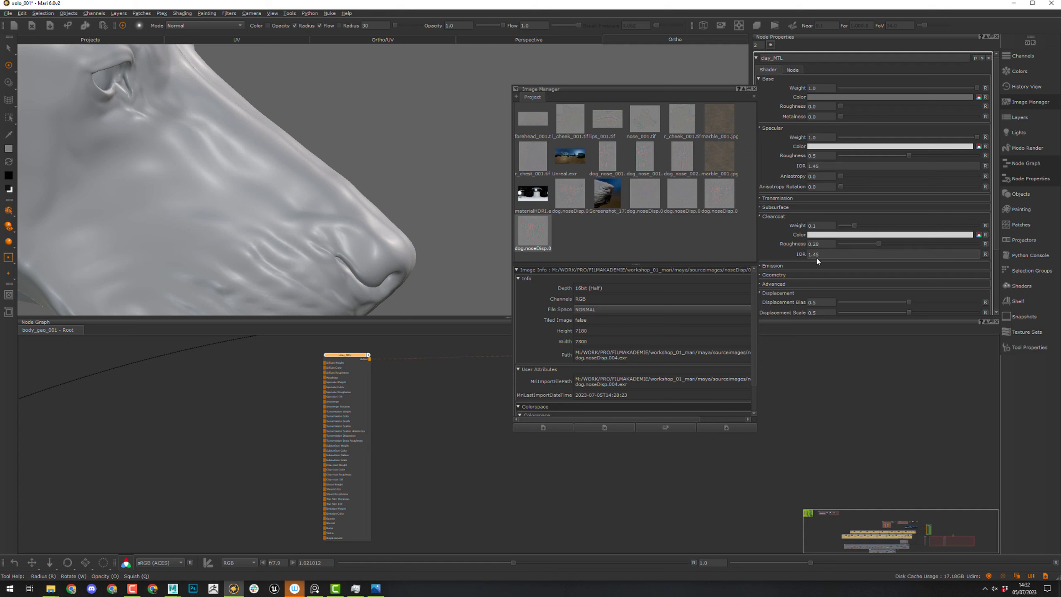
- Inspect the clay shading on the dog's head and check the list of scene lights
middle_click_drag(453, 189, 530, 155)
right_click_drag(497, 155, 433, 161, "alt")
left_click_drag(433, 161, 408, 164, "alt")
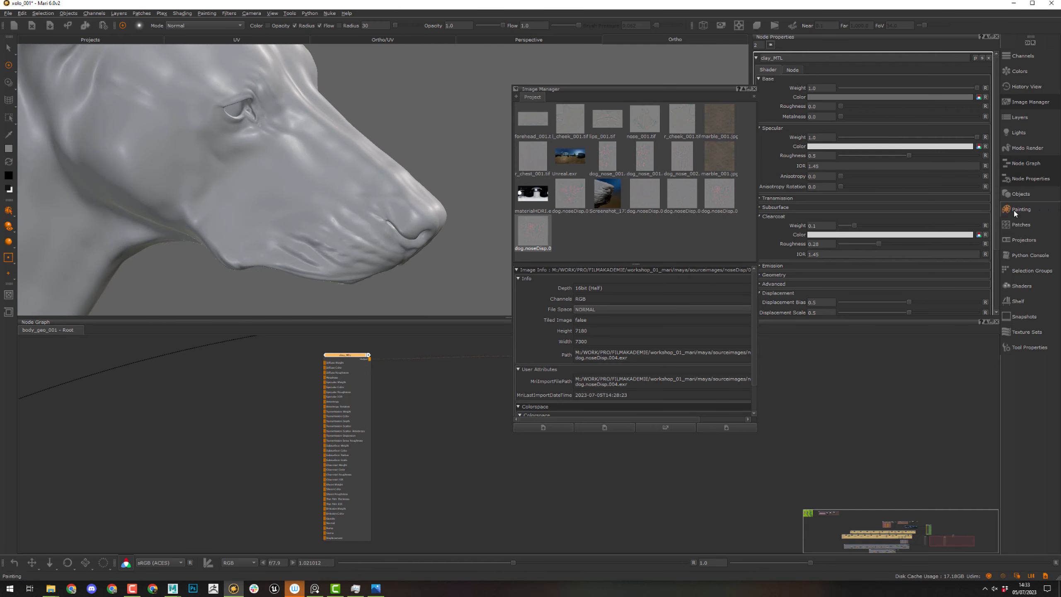
left_click(1018, 132)
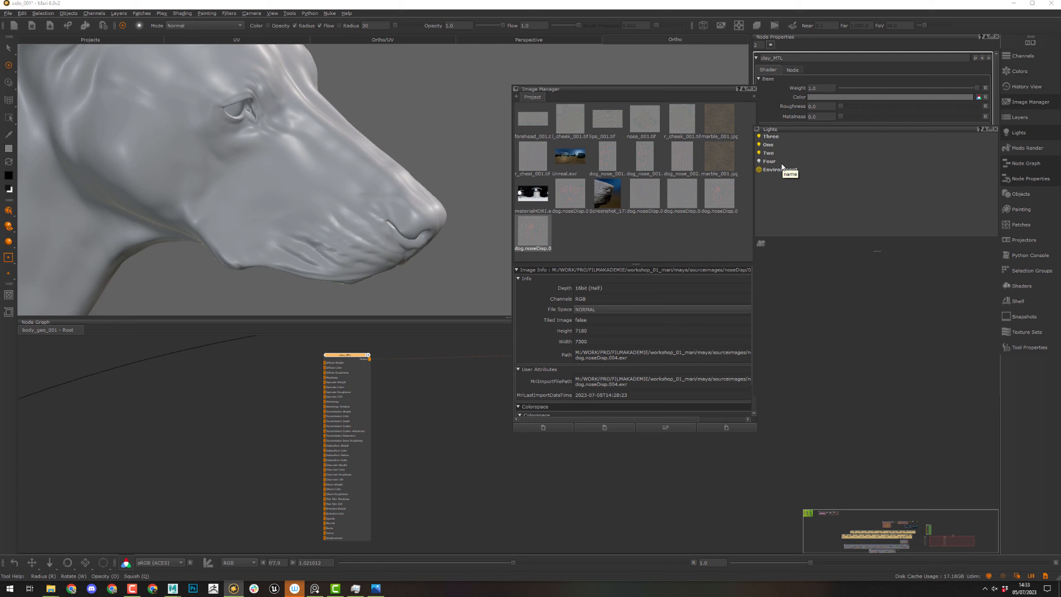
left_click(996, 130)
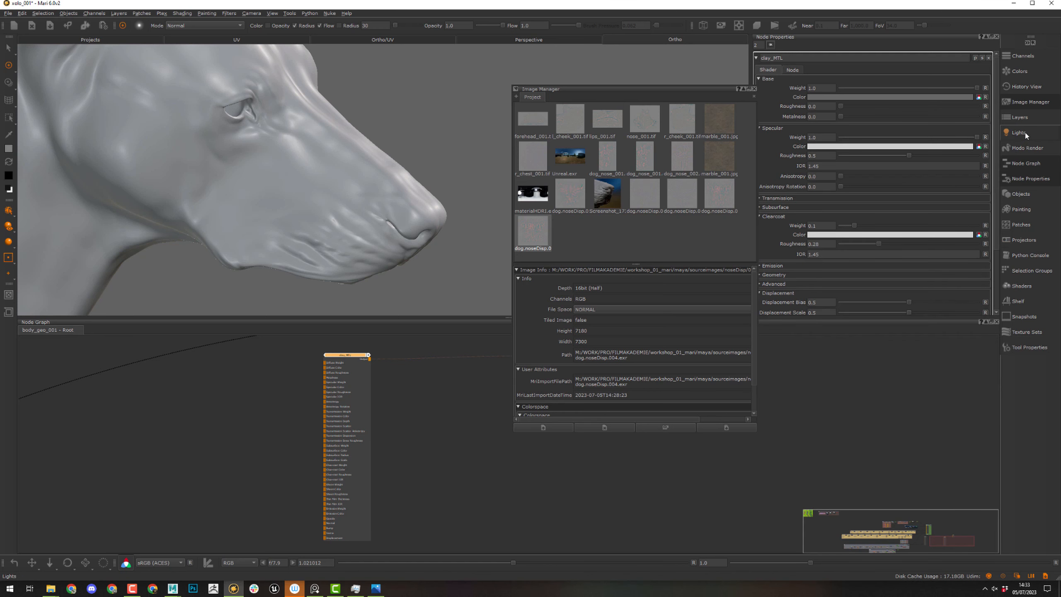
- Move clay_MTL aside and open the creation settings for a new Paint node in the free space before it
middle_click_drag(416, 470, 472, 467)
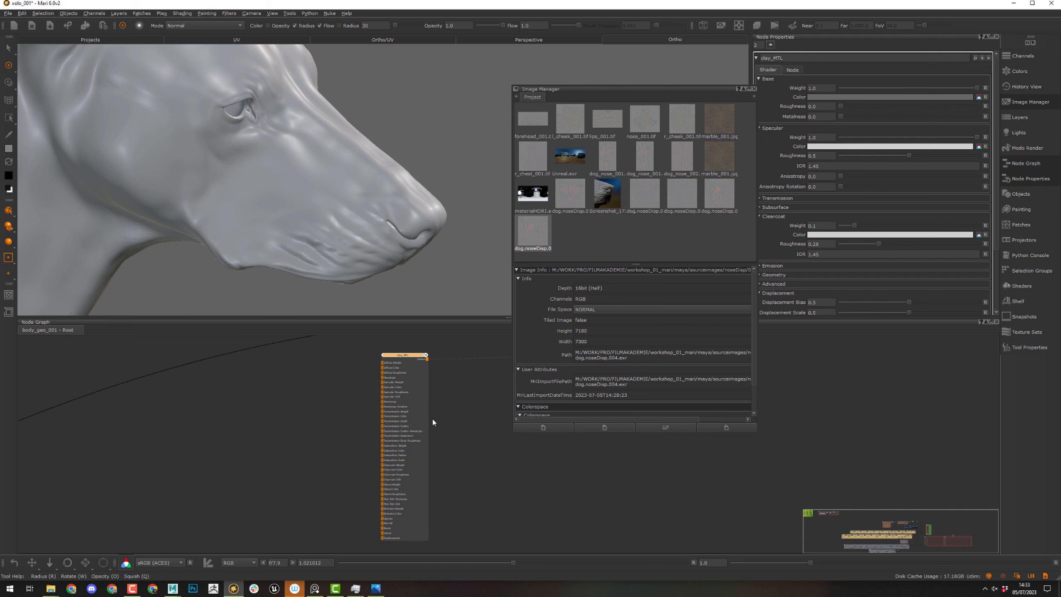
middle_click_drag(188, 444, 139, 457)
left_click_drag(349, 426, 473, 412)
left_click(280, 442)
key("Tab")
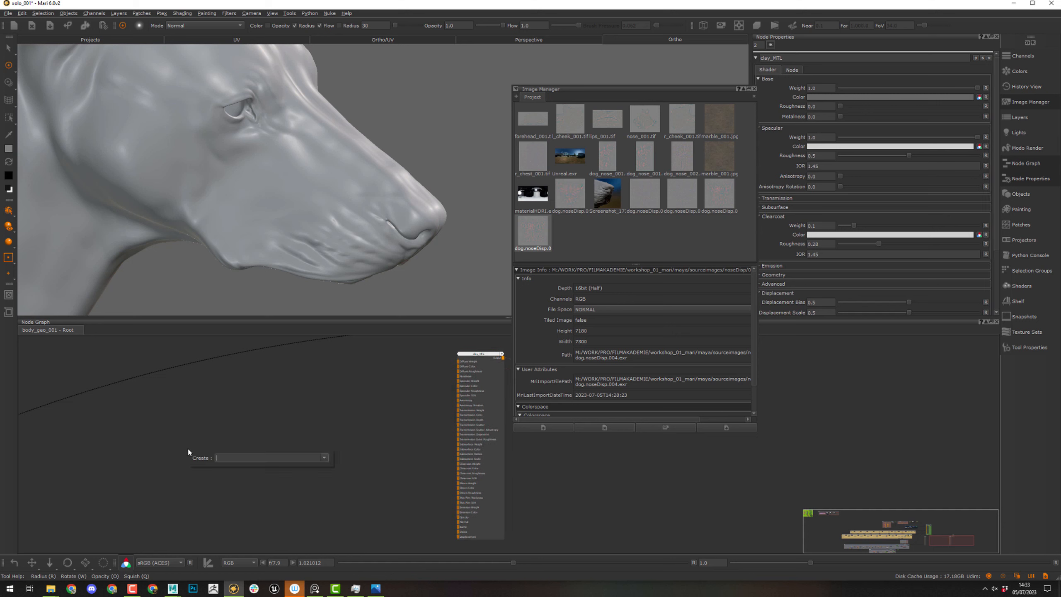
key("Escape")
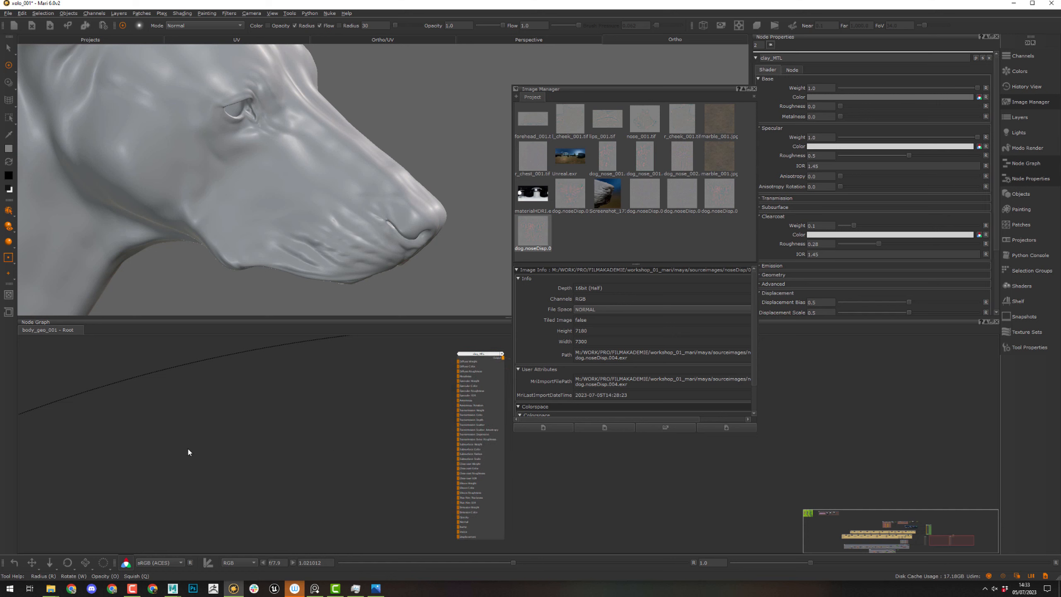
key("Tab")
type("pain")
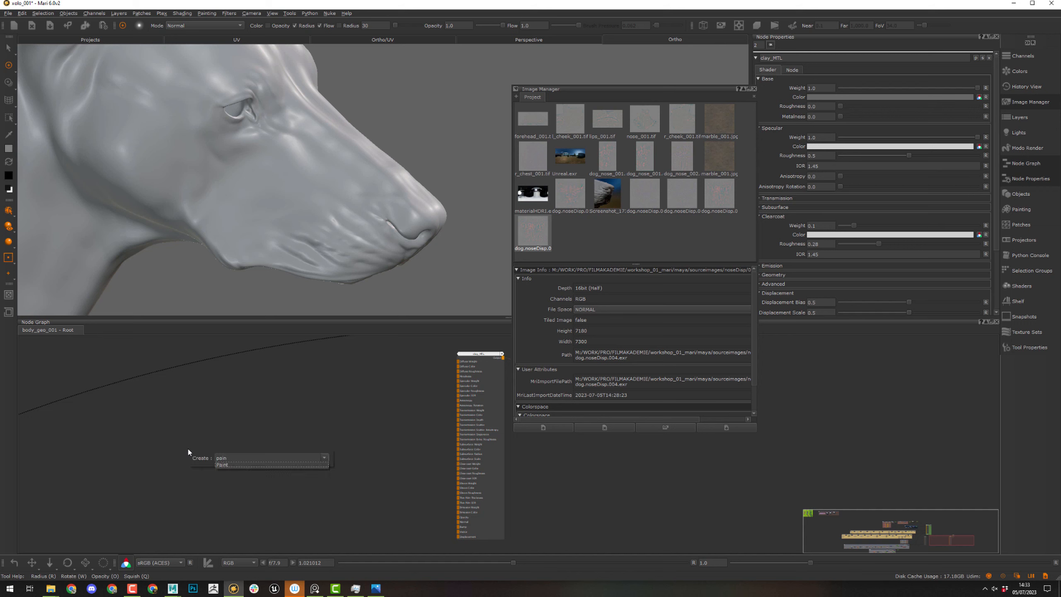
key("Return")
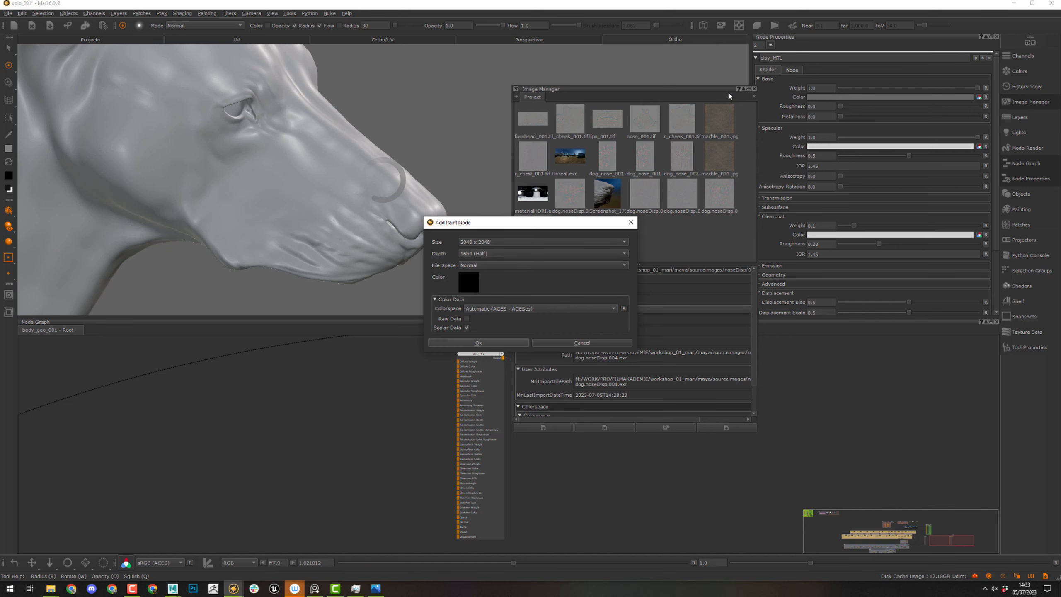
- Set the new Paint node's size to 8192 x 8192 and its fill color to fully transparent black
left_click(489, 243)
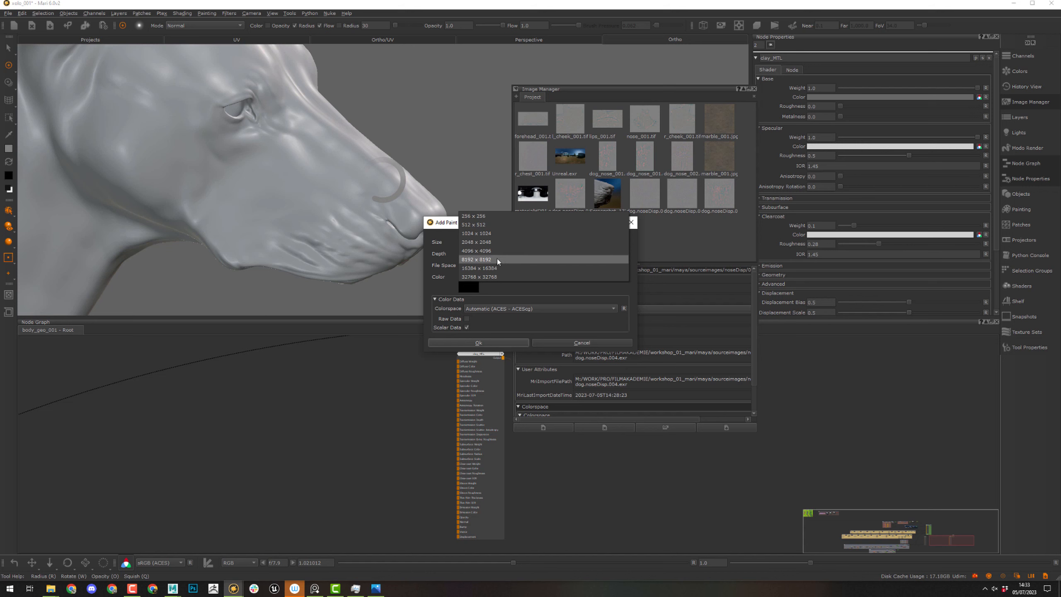
left_click(497, 259)
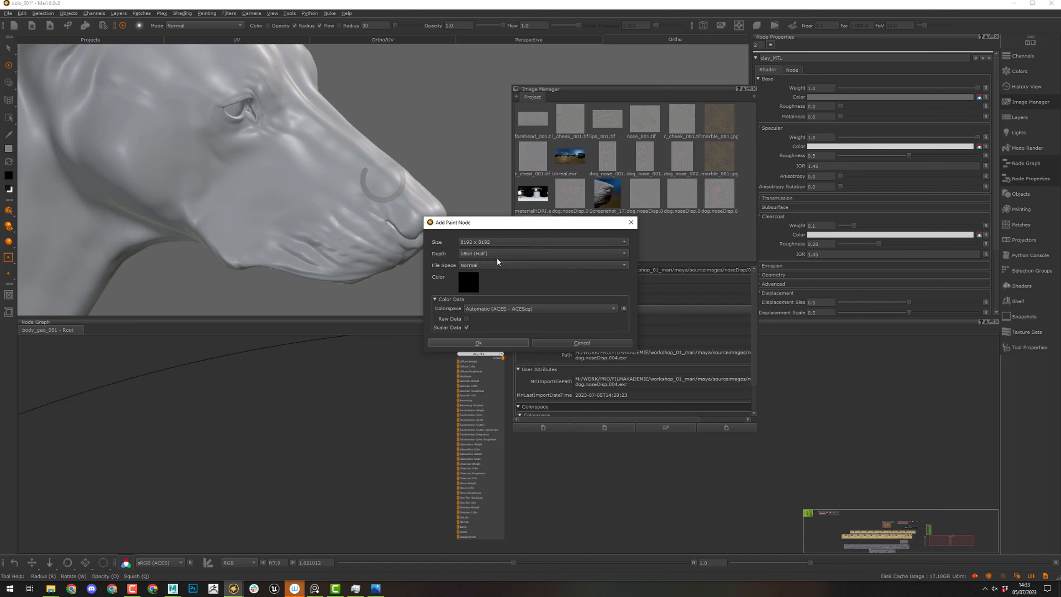
left_click(470, 282)
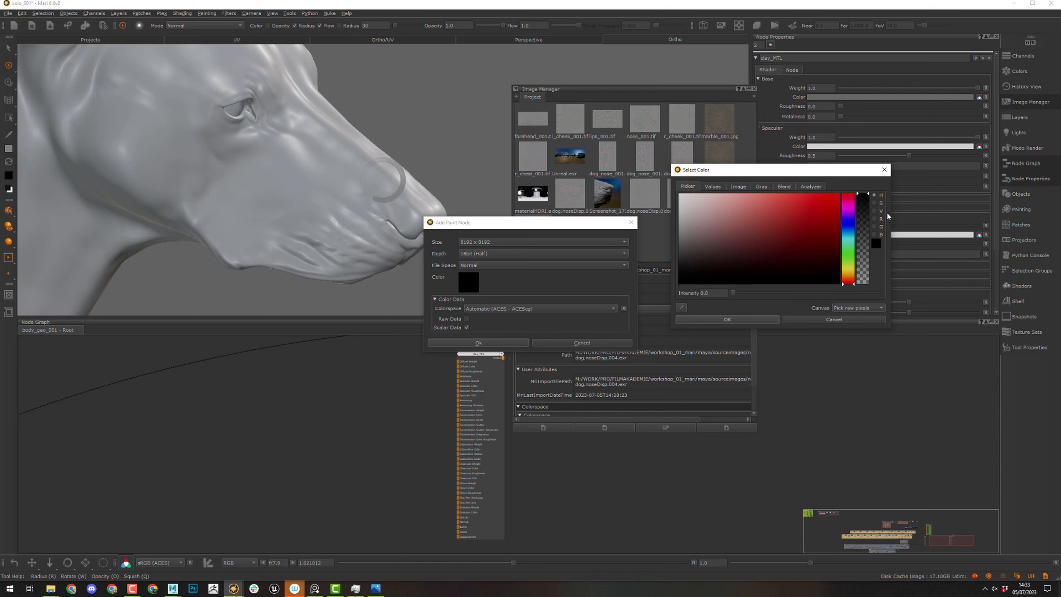
left_click_drag(863, 205, 872, 296)
left_click(733, 318)
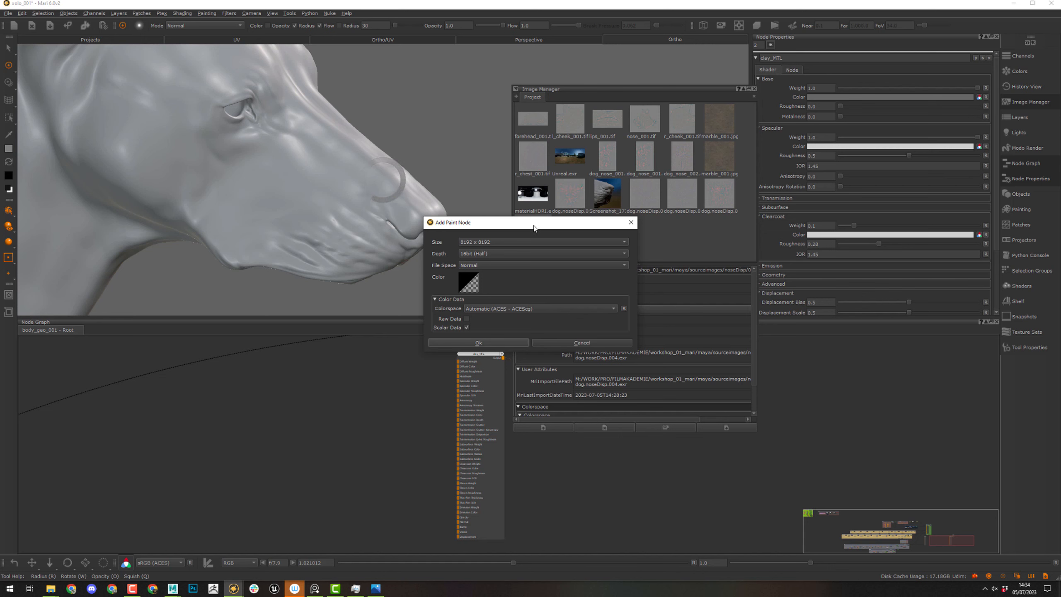
- Create the 8192 x 8192, 16bit (Half) Paint node with Scalar Data enabled
left_click_drag(522, 222, 735, 227)
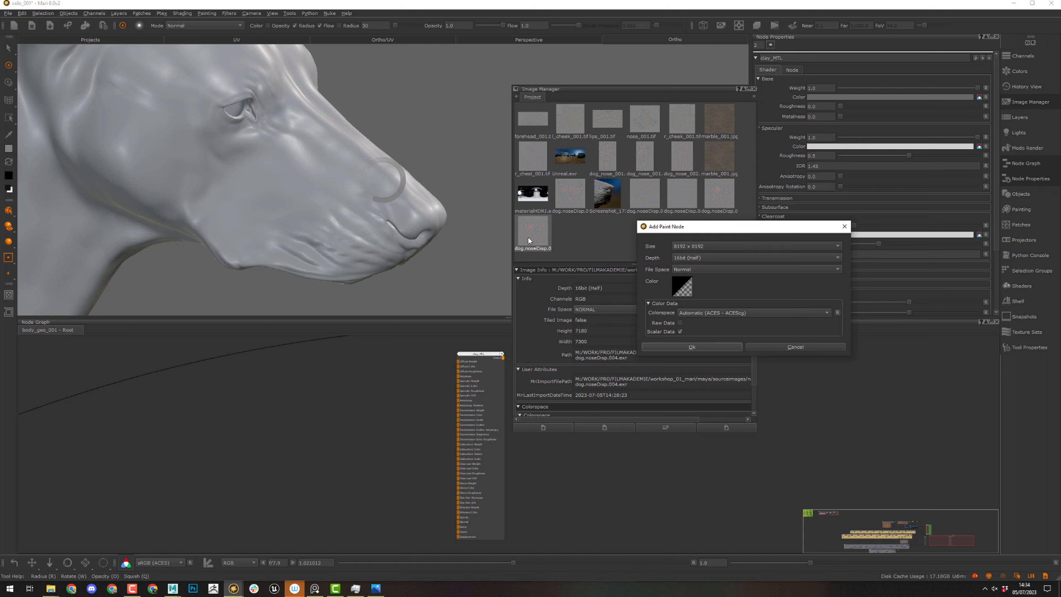
left_click(680, 331)
left_click(688, 349)
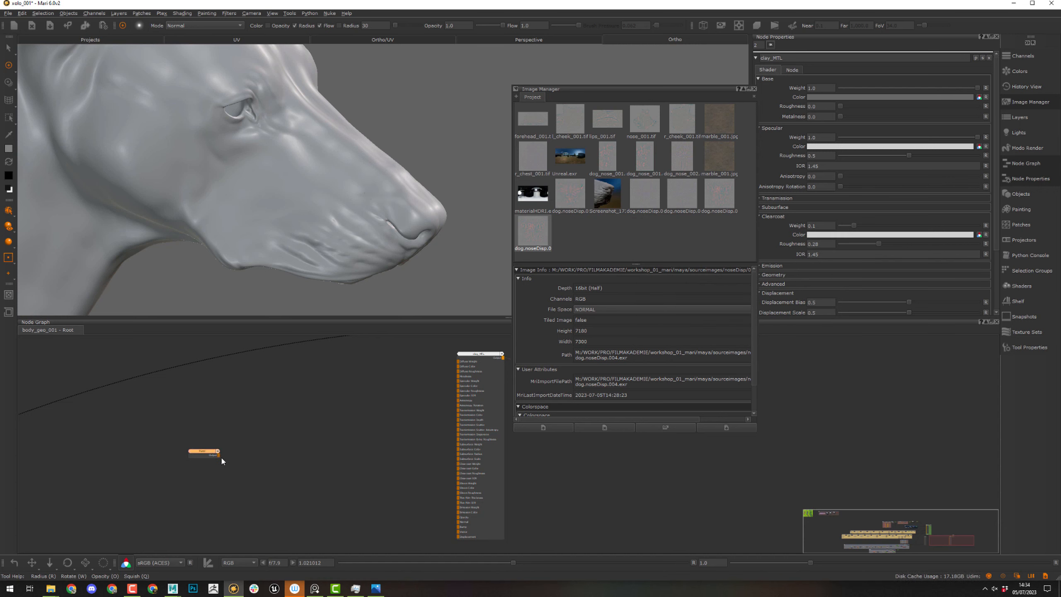
- View the new Paint node's output on the dog model
left_click_drag(270, 487, 315, 491)
key("v")
mouse_move(321, 472)
middle_mouse_down()
mouse_move(263, 444)
mouse_move(231, 444)
middle_mouse_up()
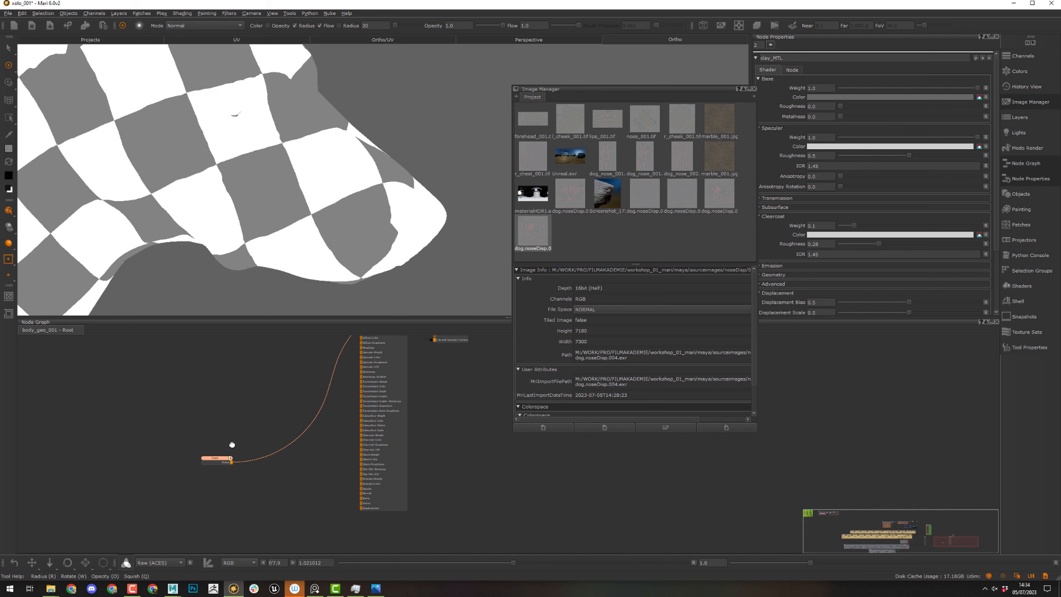
middle_click_drag(301, 476, 386, 465)
left_click(300, 451)
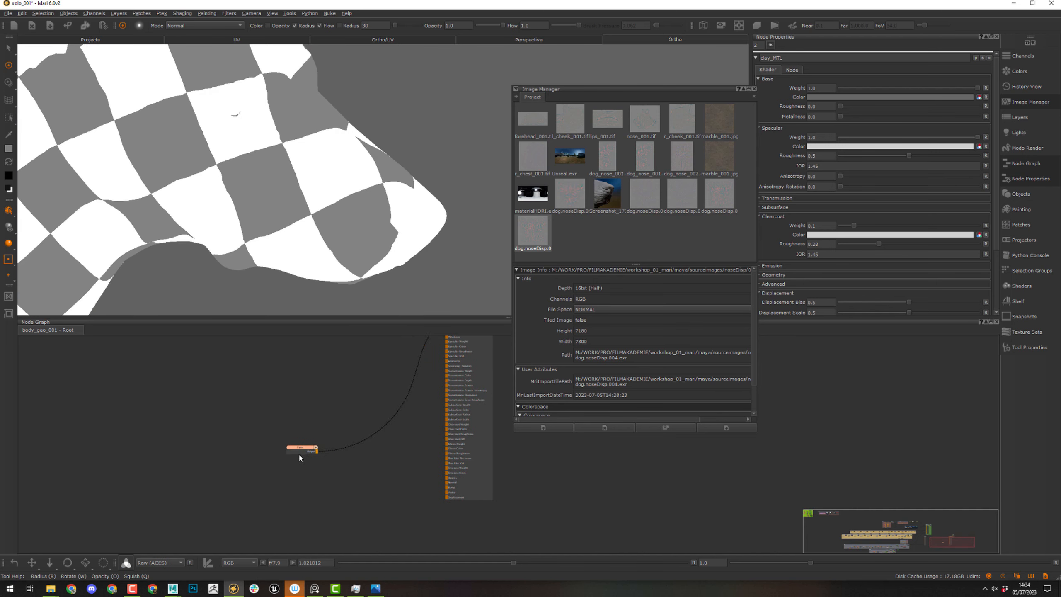
- Add a Merge node after the Paint node and feed the Paint output into its Over input
scroll(302, 418, "up", 3)
middle_click_drag(303, 427, 259, 406)
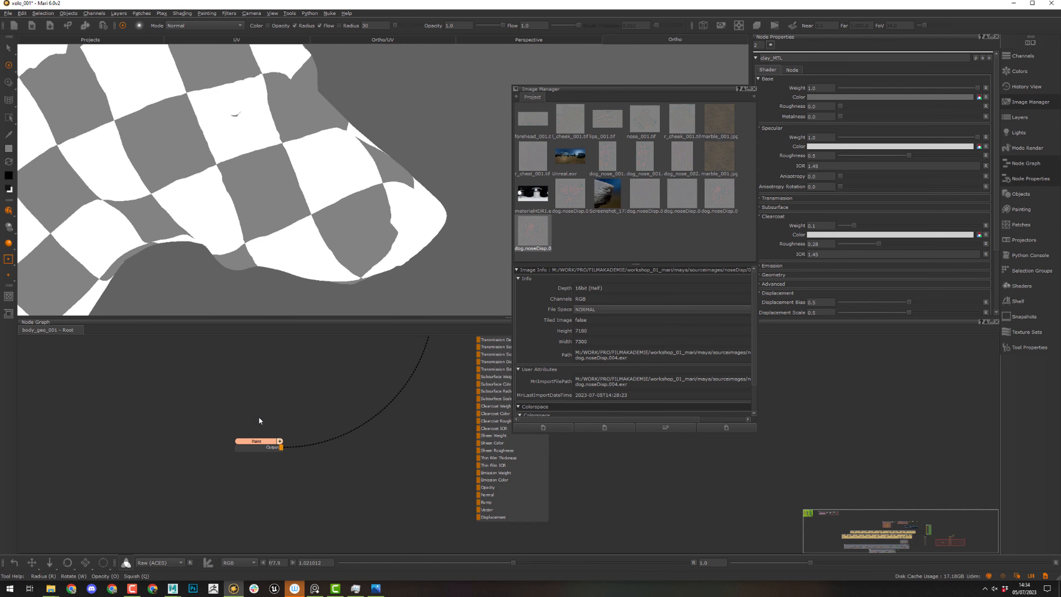
key("m")
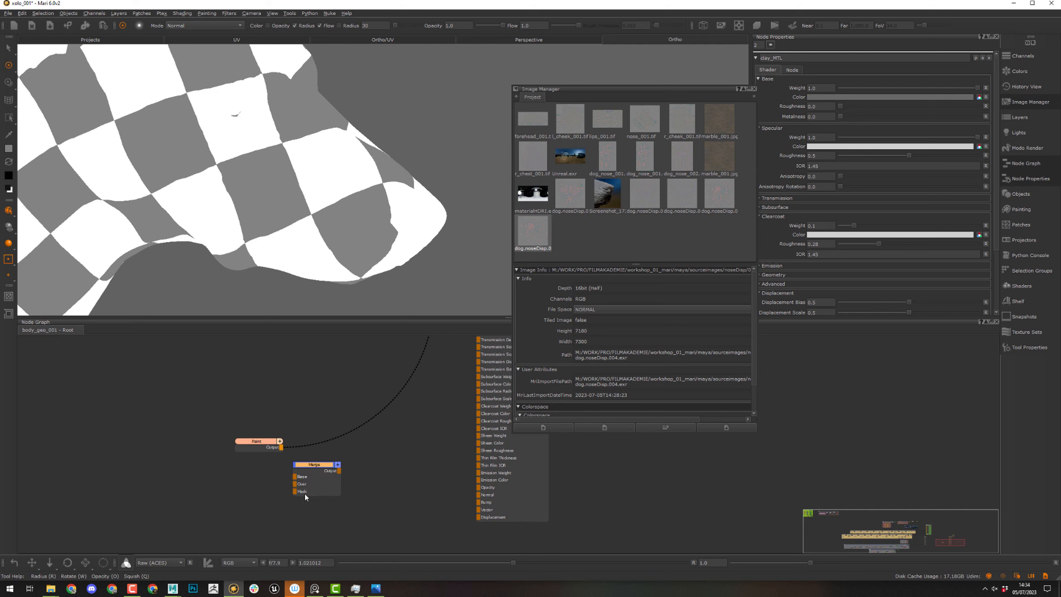
mouse_move(316, 477)
left_mouse_down()
mouse_move(337, 427)
mouse_move(338, 436)
mouse_move(302, 451)
mouse_move(321, 444)
left_mouse_up()
key("Delete")
- Add a Color node and place it directly above the Paint node, before the Merge node
key("Tab")
type("c")
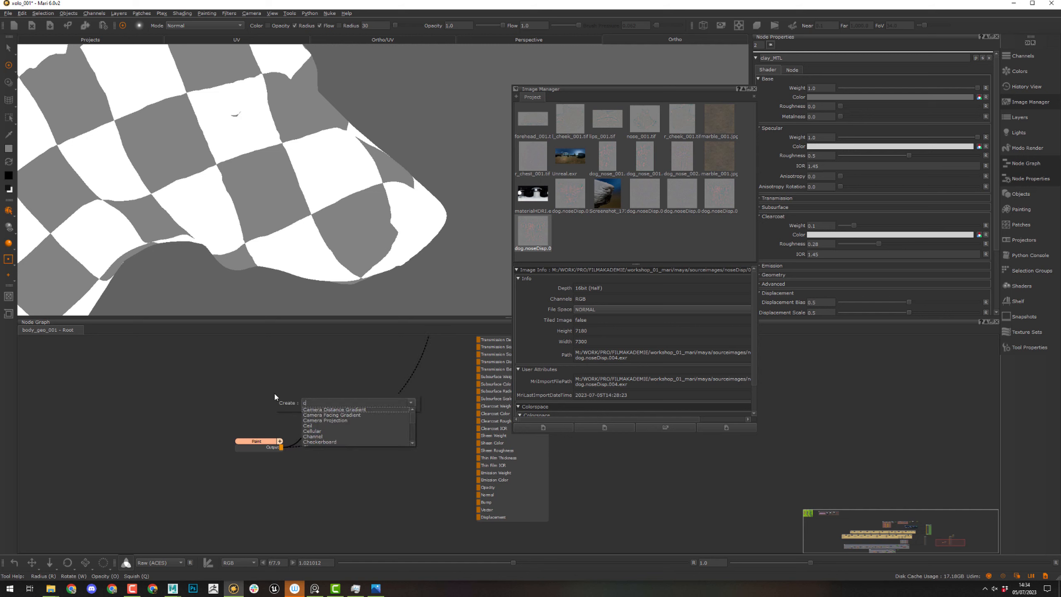
type("olor")
key("Return")
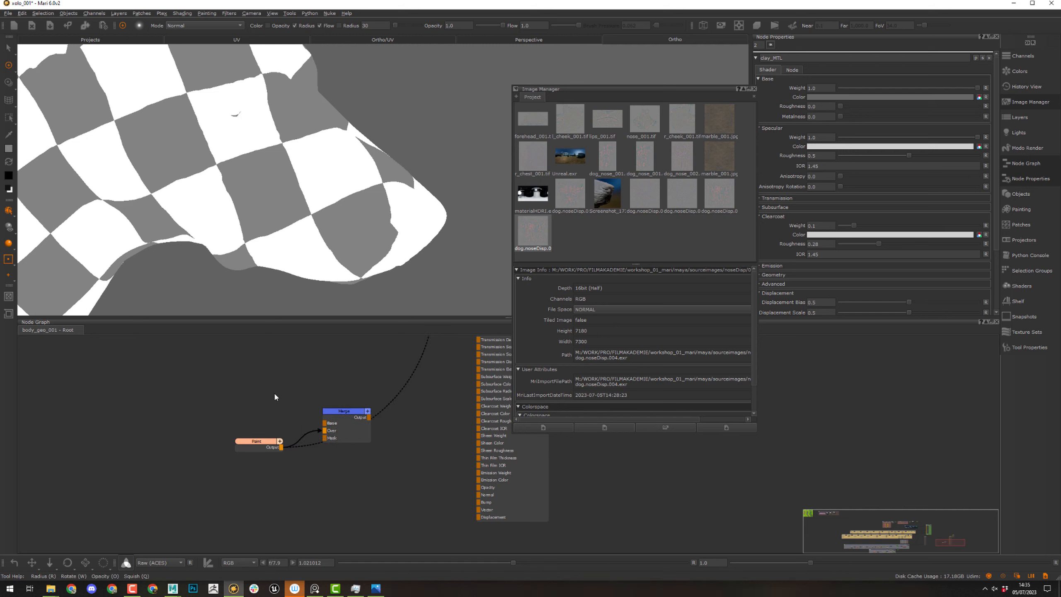
left_click_drag(290, 405, 250, 419)
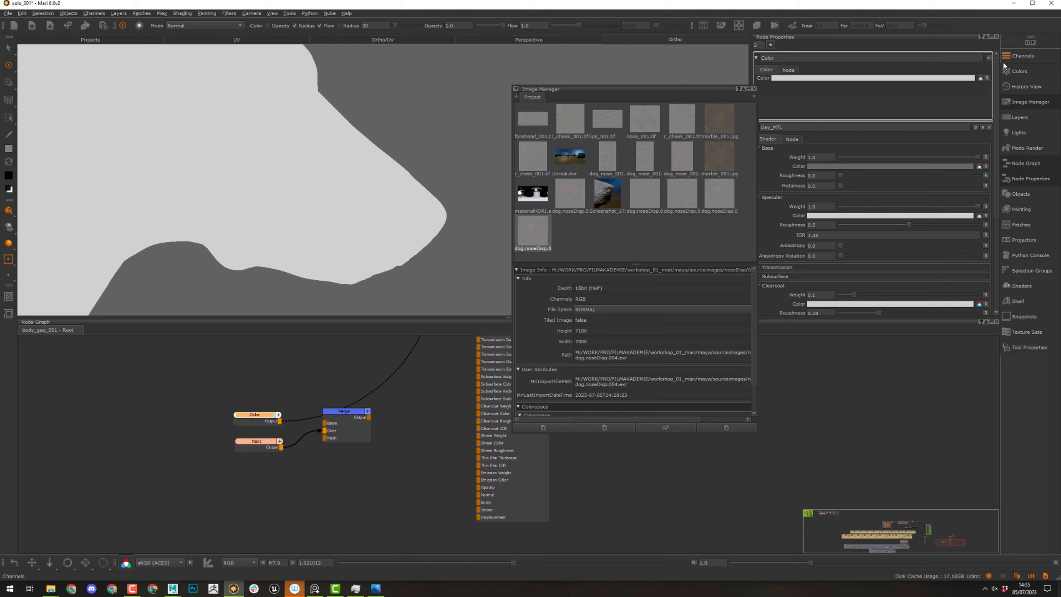
- Set the Color node's color to a non-color-managed grey of 0.5 and rename the node mDisp_base_LR
left_click(752, 88)
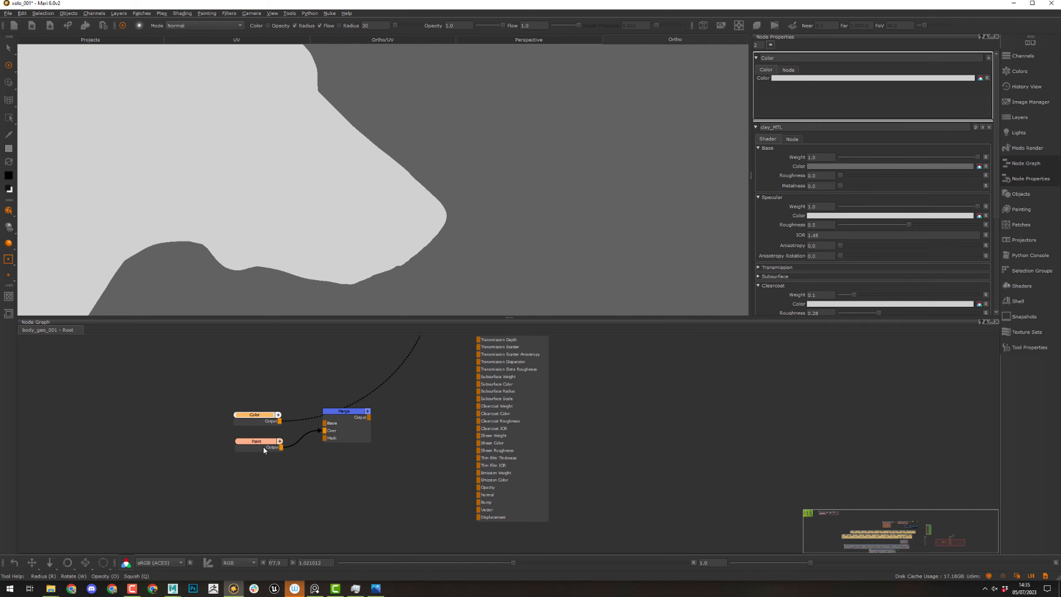
left_click(980, 79)
left_click(954, 79)
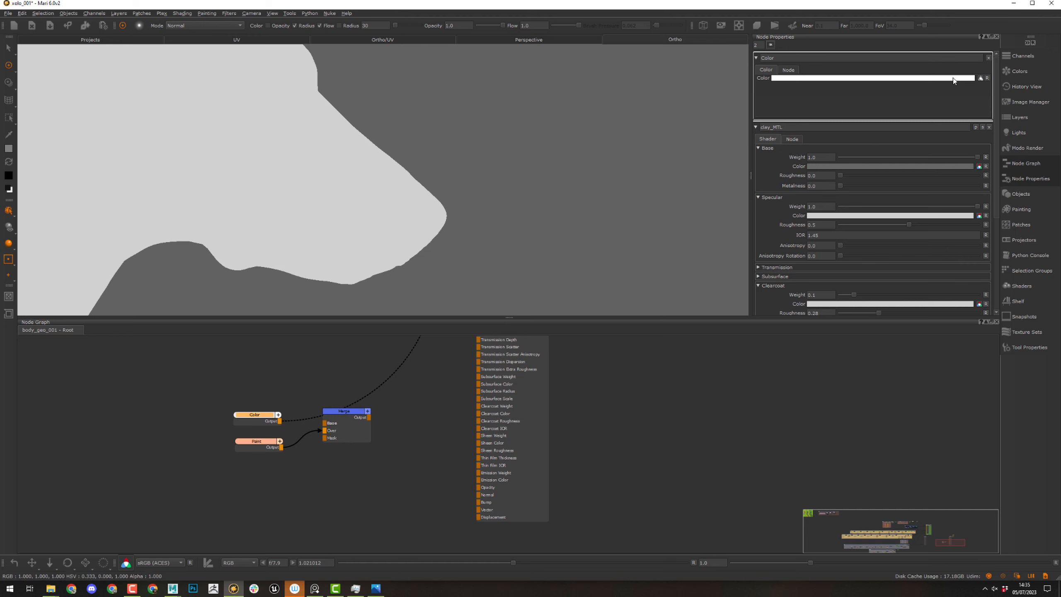
double_click(714, 291)
type("0.5")
key("Return")
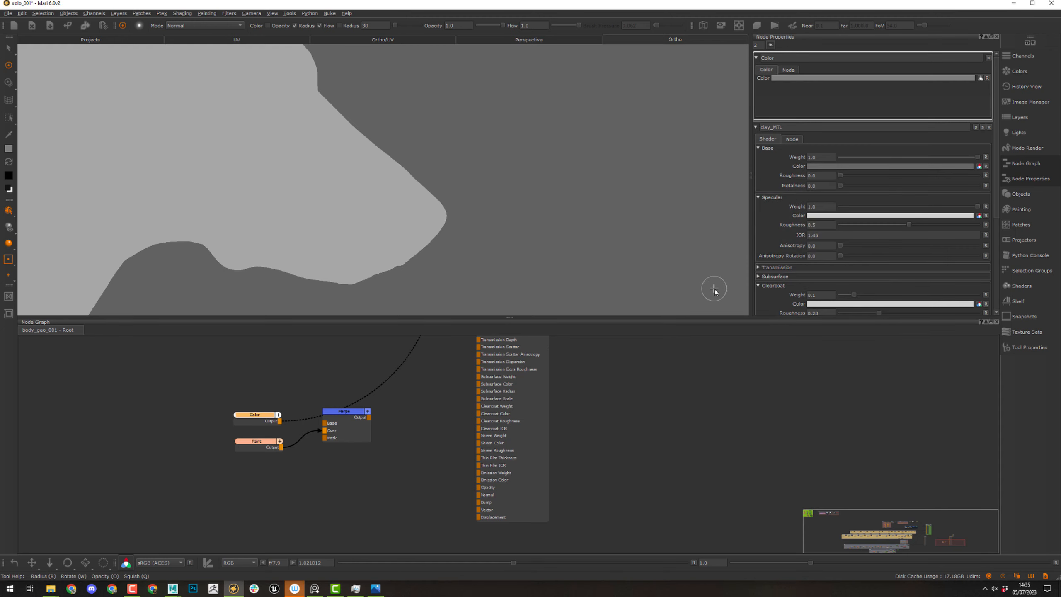
double_click(793, 59)
type("mDisp_base_LR")
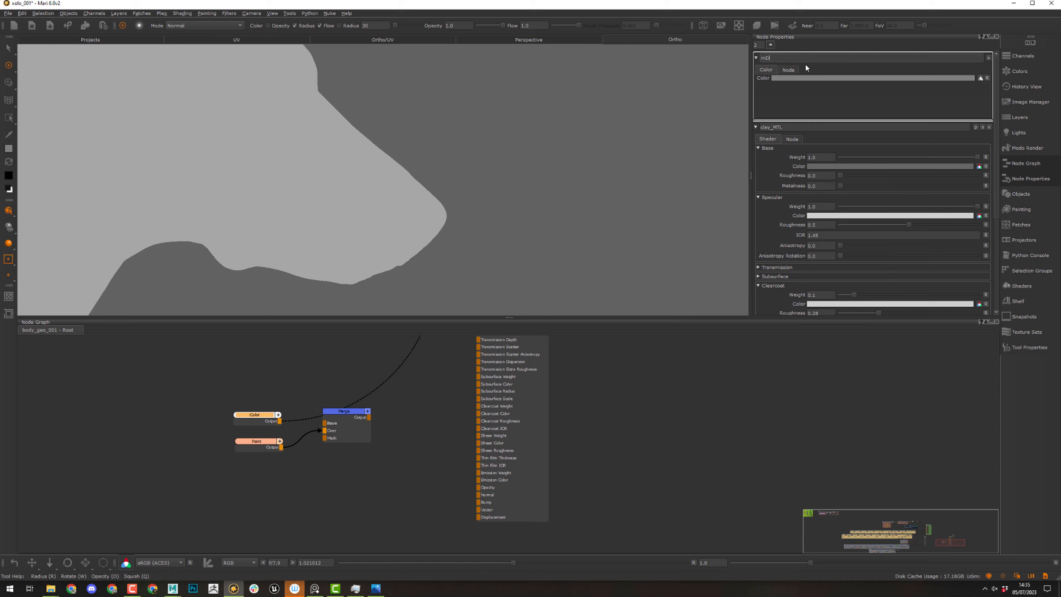
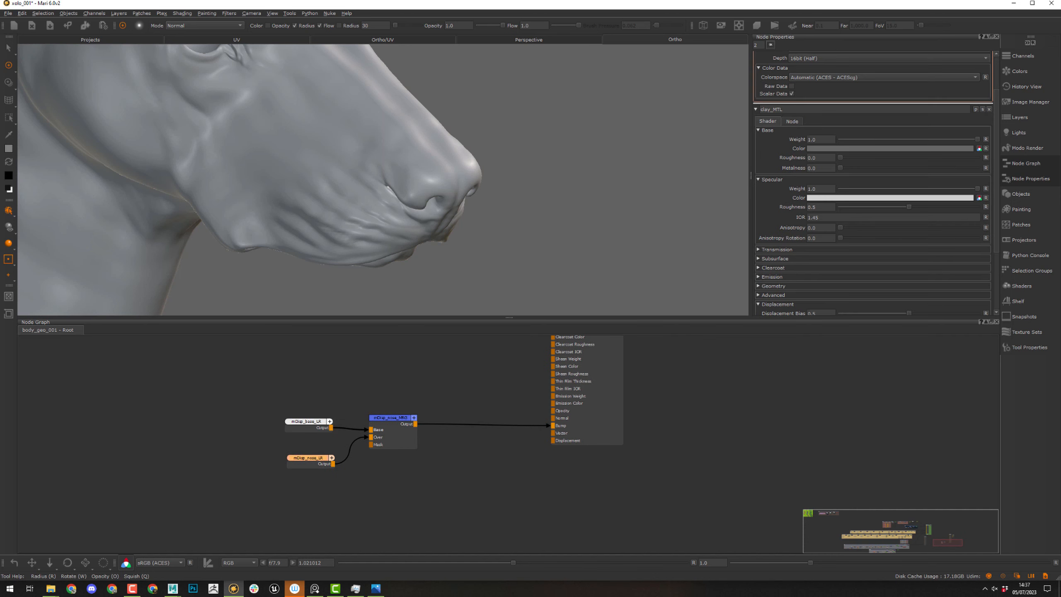
- Load dog.noseDisp.004.exr from the project images for painting through onto the model, with mDisp_nose_LR as the paint target
scroll(906, 154, "up", 2)
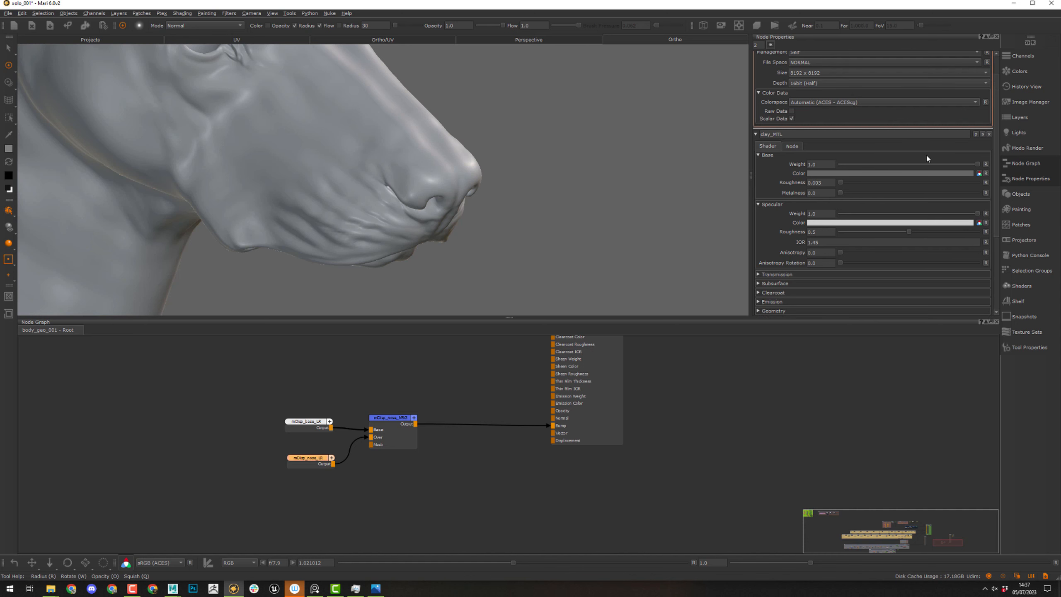
scroll(926, 157, "up", 2)
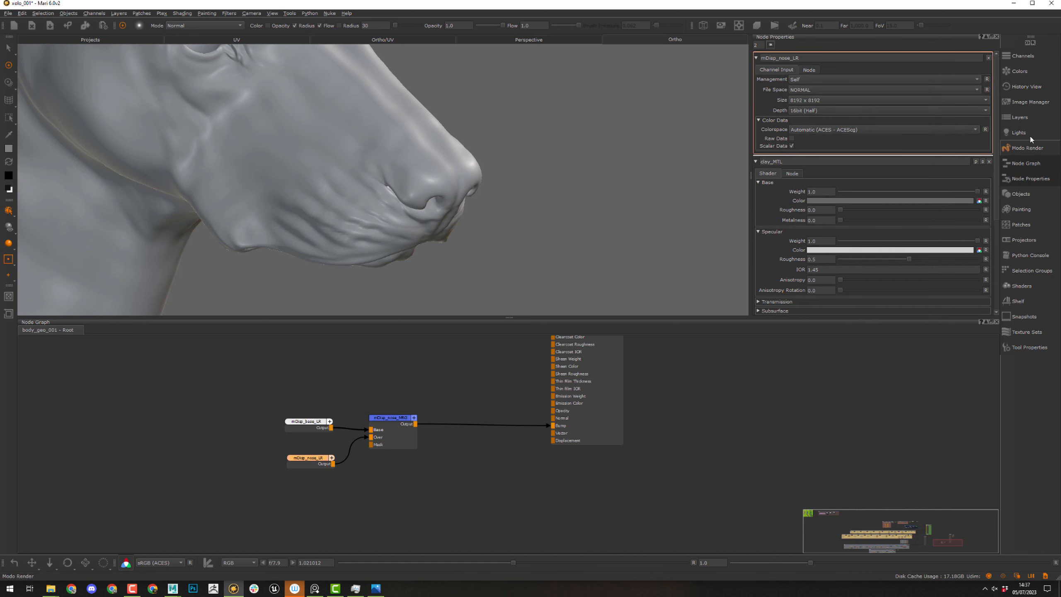
left_click(1029, 102)
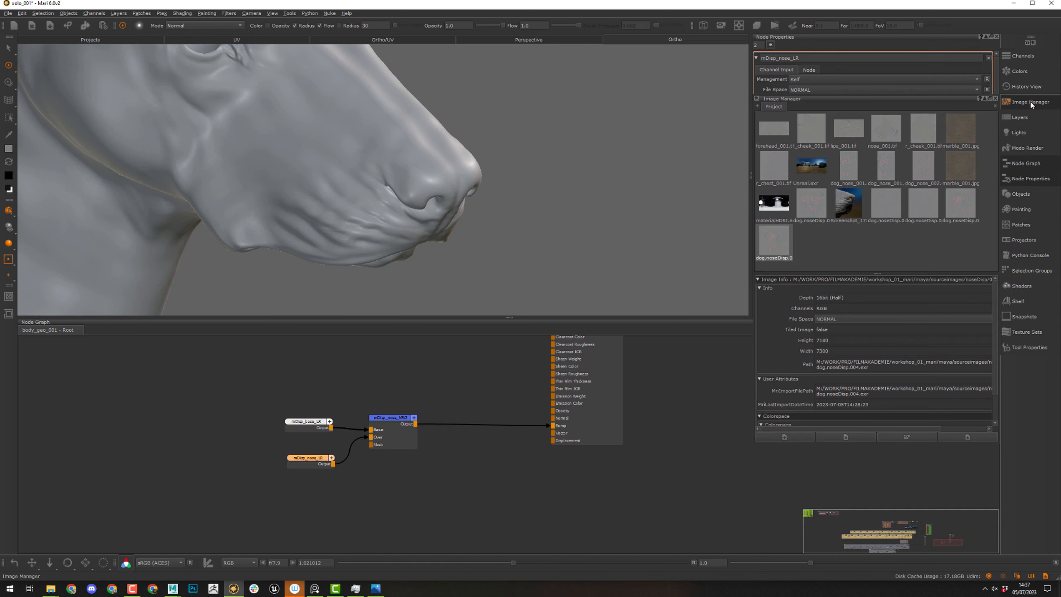
double_click(779, 244)
left_click_drag(720, 241, 613, 230)
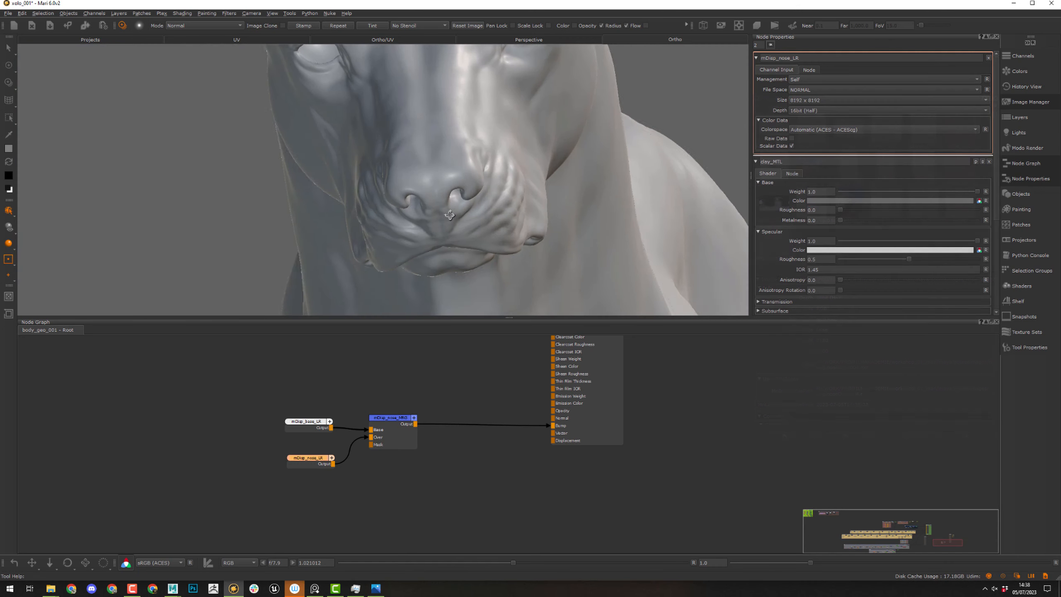
- Frame the dog's nose from the front, scale and rotate the displacement image to fit it, and maximize the canvas
left_click_drag(449, 215, 487, 217, "alt")
right_click_drag(486, 218, 583, 221, "alt")
middle_click_drag(583, 222, 539, 186, "alt")
mouse_move(539, 186)
left_mouse_down("ctrl+shift")
mouse_move(223, 155)
mouse_move(84, 156)
left_mouse_up("ctrl+shift")
mouse_move(439, 205)
left_mouse_down("alt")
mouse_move(448, 193)
mouse_move(502, 189)
left_mouse_up("alt")
middle_click_drag(503, 190, 408, 199, "alt")
left_click_drag(408, 201, 405, 201, "ctrl")
key("space")
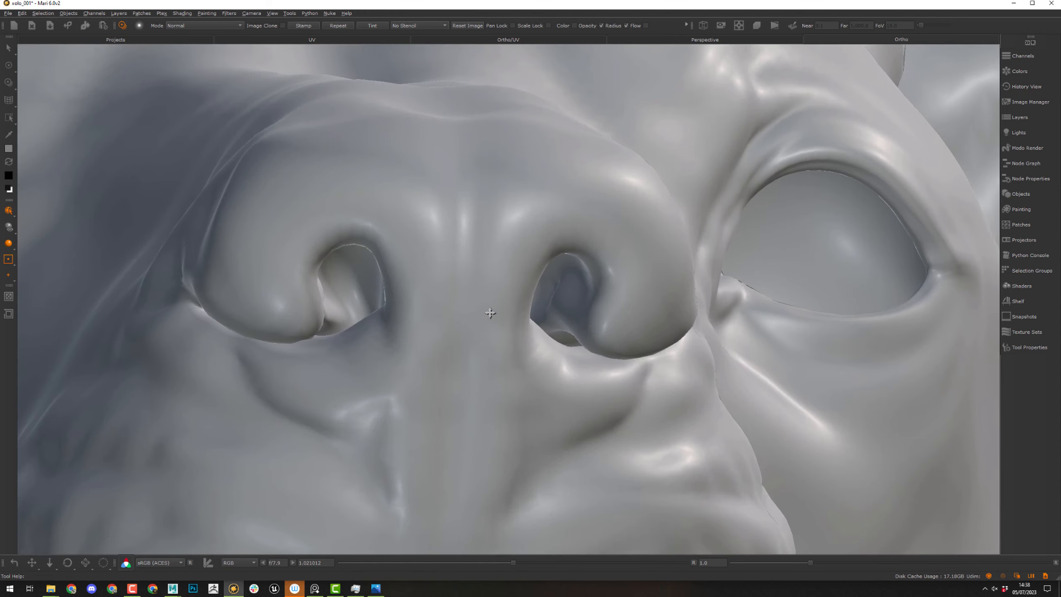
- Paint the displacement image through along the groove below the nose and across the front above the nostrils
mouse_move(490, 311)
left_mouse_down("alt")
mouse_move(500, 308)
mouse_move(481, 322)
mouse_move(505, 331)
mouse_move(512, 307)
left_mouse_up("alt")
right_click_drag(511, 307, 468, 311, "alt")
mouse_move(539, 305)
left_mouse_down("ctrl")
mouse_move(572, 300)
mouse_move(546, 300)
left_mouse_up("ctrl")
left_click_drag(479, 331, 470, 315)
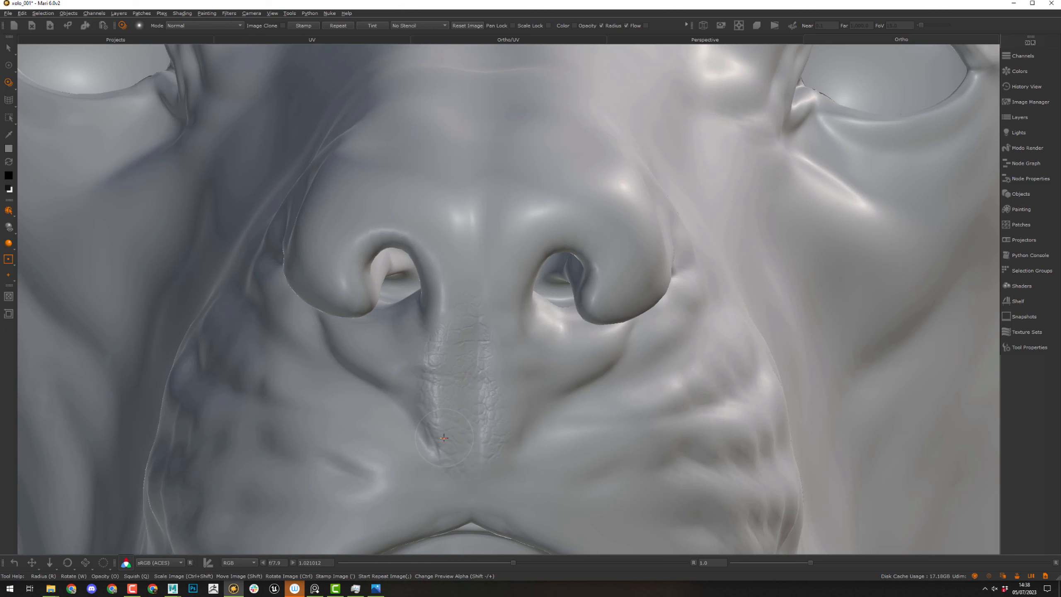
left_click_drag(497, 379, 492, 329)
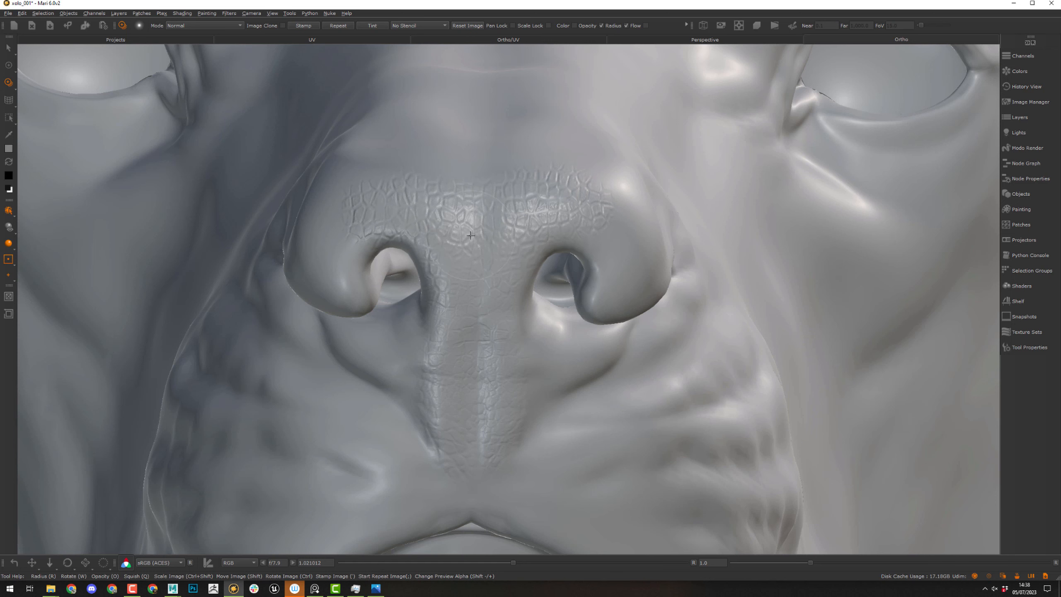
left_click_drag(547, 224, 481, 239)
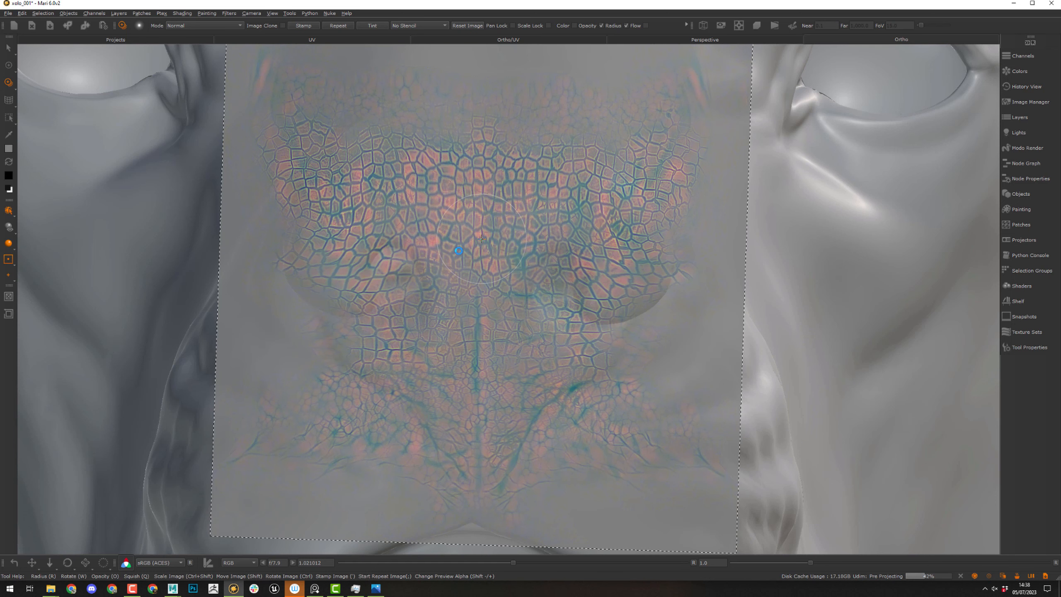
- Reposition and rotate the displacement image to paint skin detail beneath the nostril on the dog's right side
mouse_move(488, 242)
middle_mouse_down()
mouse_move(557, 239)
mouse_move(436, 263)
mouse_move(468, 316)
middle_mouse_up()
mouse_move(467, 317)
left_mouse_down("ctrl")
mouse_move(438, 322)
mouse_move(497, 338)
left_mouse_up("ctrl")
key("apostrophe")
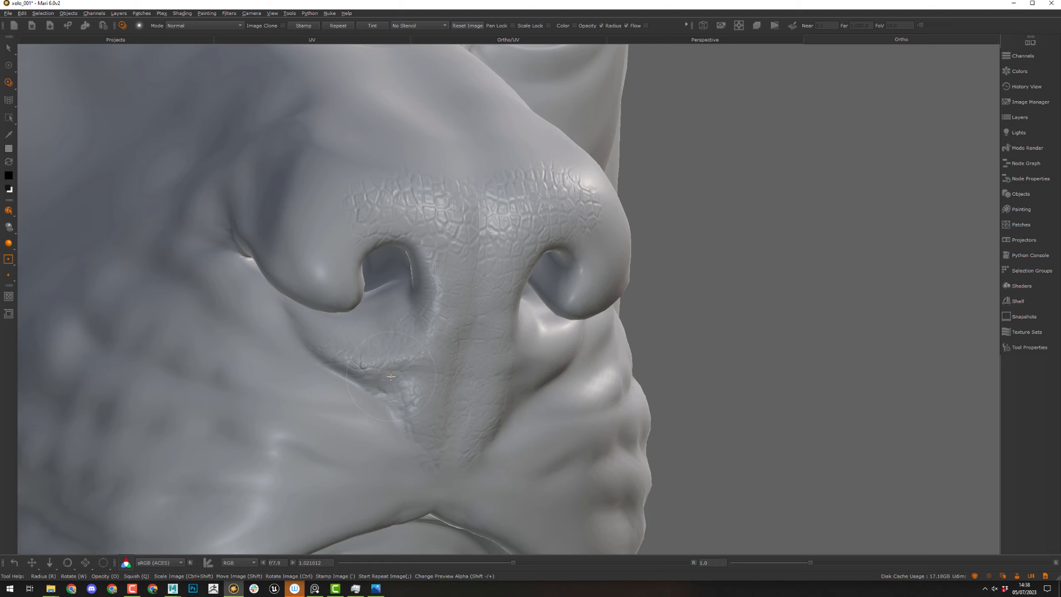
middle_click_drag(426, 453, 470, 388)
left_click_drag(470, 389, 515, 370, "ctrl")
- Align the displacement image with the dog's left side and paint skin detail in the area around that nostril
middle_click_drag(509, 367, 586, 331, "alt")
mouse_move(627, 332)
left_mouse_down("alt")
mouse_move(601, 334)
mouse_move(590, 315)
mouse_move(528, 312)
mouse_move(583, 359)
mouse_move(618, 324)
mouse_move(591, 360)
left_mouse_up("alt")
mouse_move(553, 329)
left_mouse_down("shift")
mouse_move(588, 301)
mouse_move(535, 304)
left_mouse_up("shift")
left_click_drag(536, 284, 552, 306, "shift")
left_click_drag(551, 292, 553, 270, "ctrl")
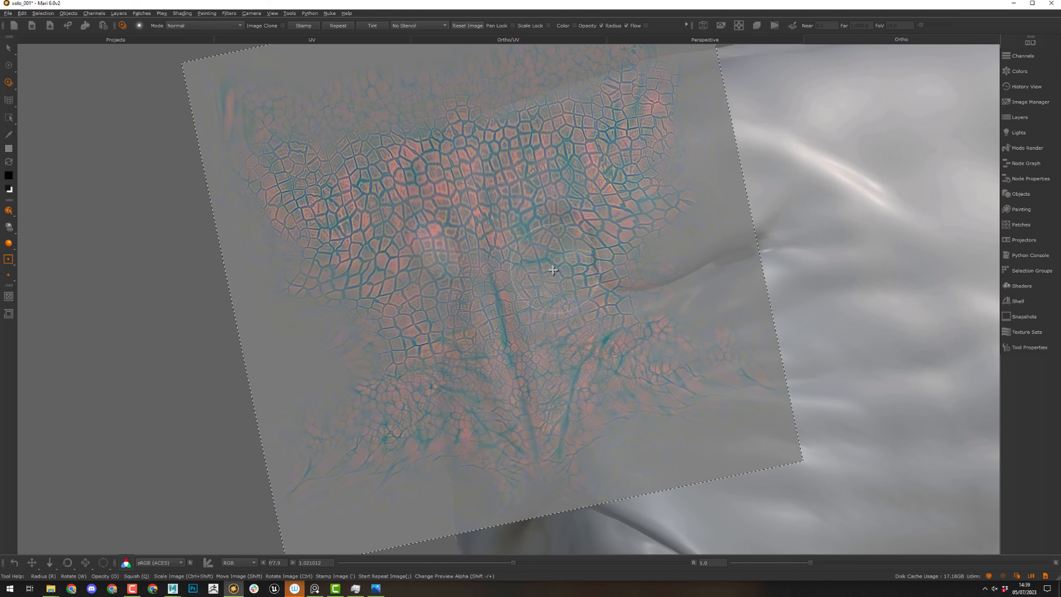
key("apostrophe")
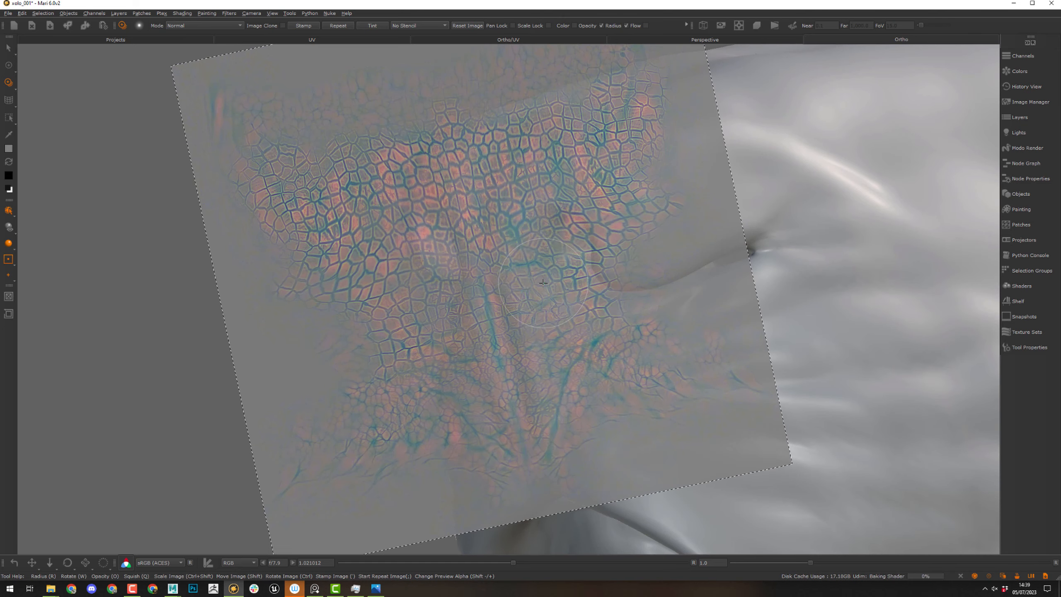
mouse_move(541, 270)
left_mouse_down("alt")
mouse_move(723, 266)
mouse_move(472, 268)
mouse_move(514, 260)
left_mouse_up("alt")
left_click_drag(455, 275, 432, 272)
- Rotate the displacement image to match the nose seen from above and paint scaly skin across its top
mouse_move(508, 266)
left_mouse_down("alt")
mouse_move(424, 267)
mouse_move(546, 276)
mouse_move(348, 326)
mouse_move(377, 349)
mouse_move(514, 386)
mouse_move(589, 247)
mouse_move(524, 321)
mouse_move(542, 329)
left_mouse_up("alt")
mouse_move(603, 296)
left_mouse_down("ctrl")
mouse_move(580, 283)
mouse_move(594, 295)
left_mouse_up("ctrl")
mouse_move(599, 281)
left_mouse_down()
mouse_move(593, 291)
mouse_move(610, 313)
mouse_move(394, 281)
mouse_move(339, 291)
left_mouse_up()
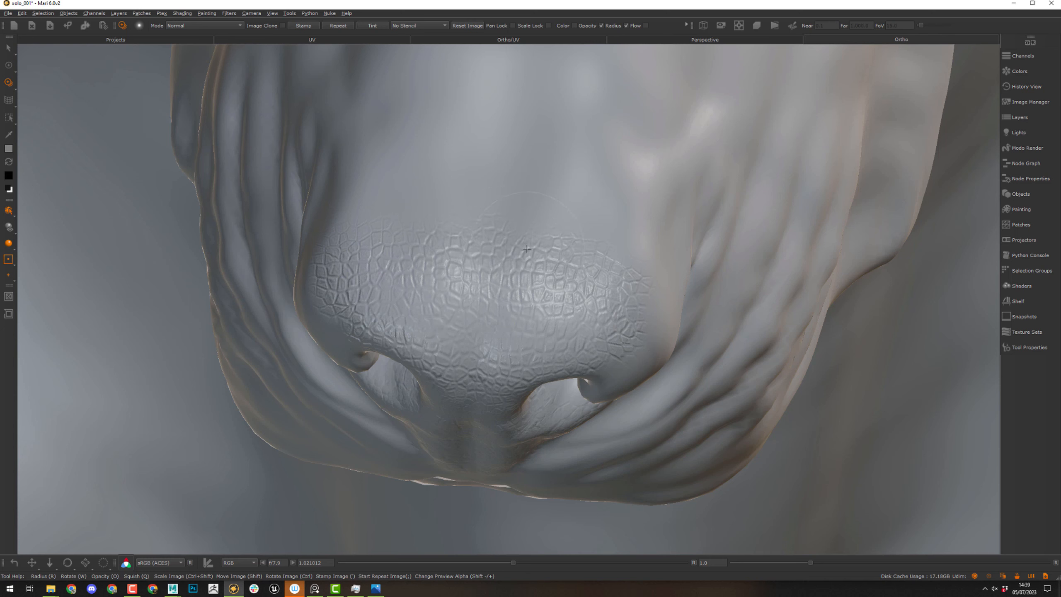
- Paint the scaly skin displacement over the outer nostril wings on both sides of the nose
mouse_move(578, 261)
left_mouse_down()
mouse_move(565, 279)
mouse_move(666, 287)
mouse_move(669, 312)
mouse_move(700, 314)
left_mouse_up()
left_click_drag(647, 321, 643, 324)
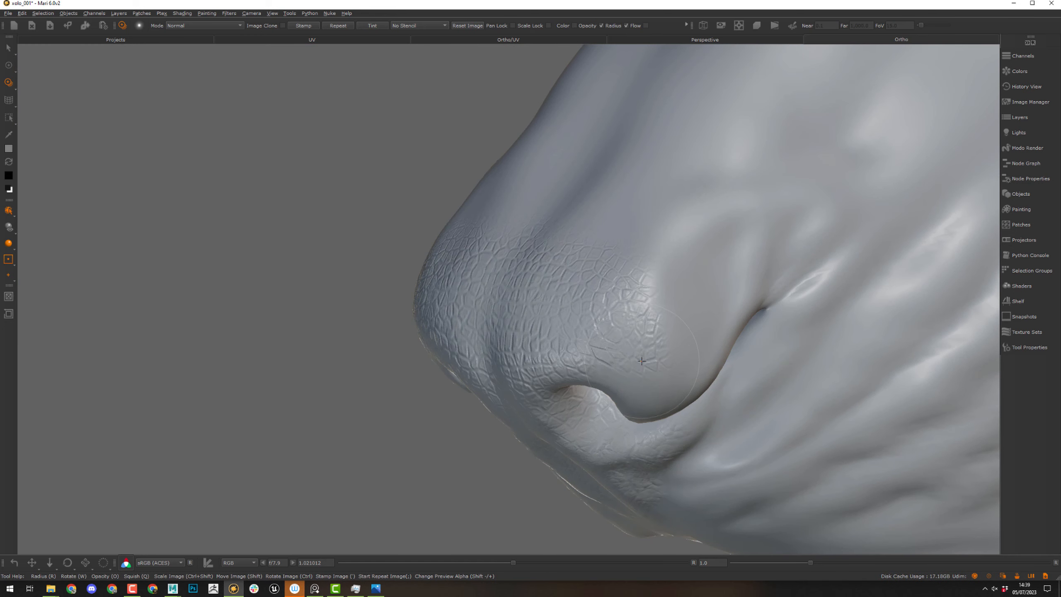
left_click_drag(662, 330, 670, 282)
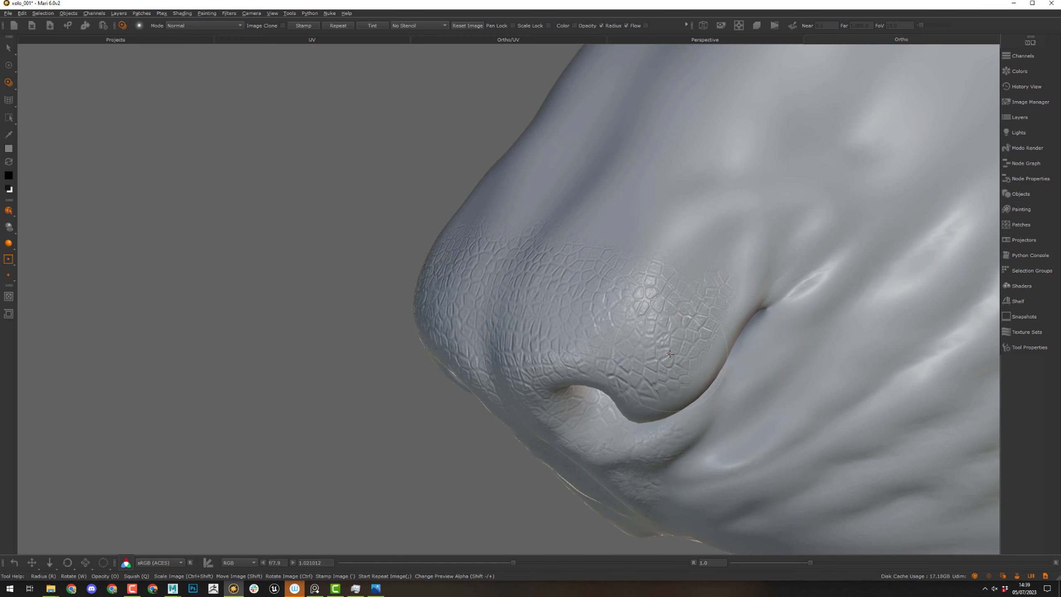
mouse_move(670, 354)
left_mouse_down("alt")
mouse_move(628, 296)
mouse_move(363, 291)
mouse_move(368, 381)
left_mouse_up("alt")
mouse_move(406, 329)
left_mouse_down("shift")
mouse_move(356, 292)
mouse_move(316, 317)
left_mouse_up("shift")
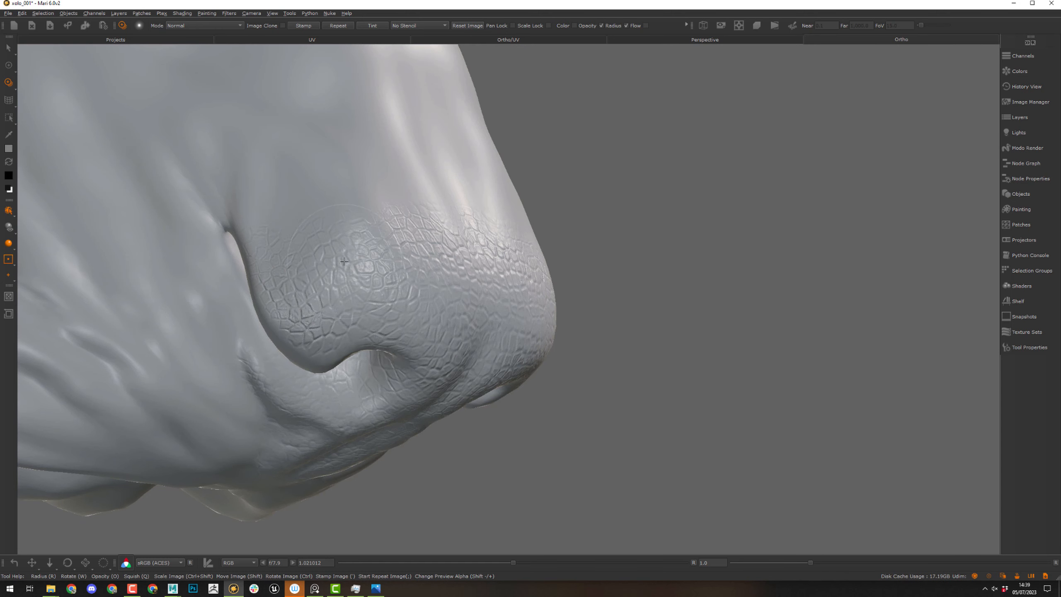
- Restore the node graph layout, switch back to the Paint tool and frame the finished nose from the front
left_click_drag(373, 233, 527, 262, "alt")
scroll(526, 262, "down", 10)
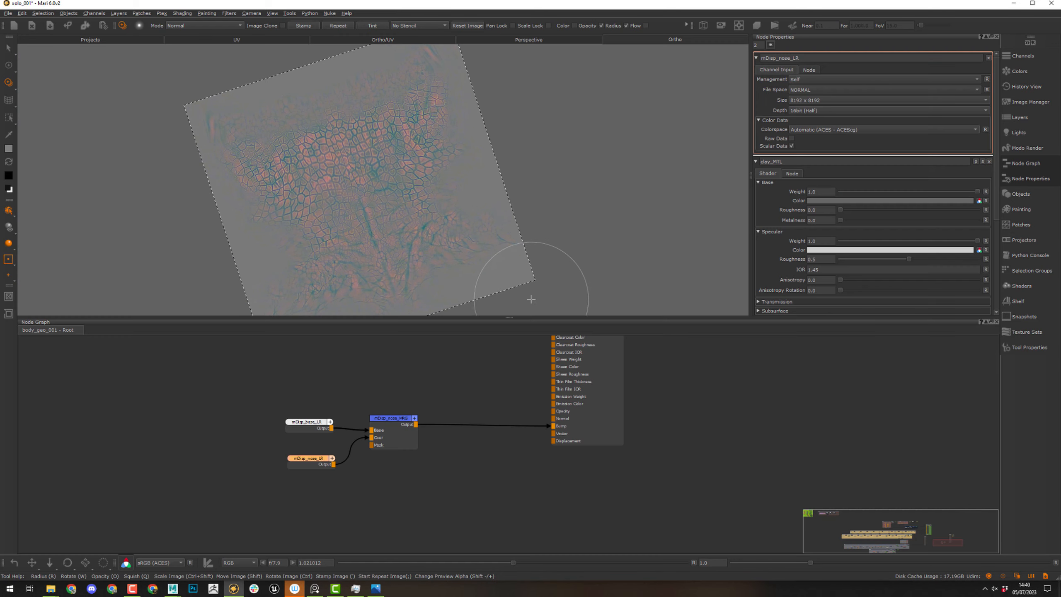
key("p")
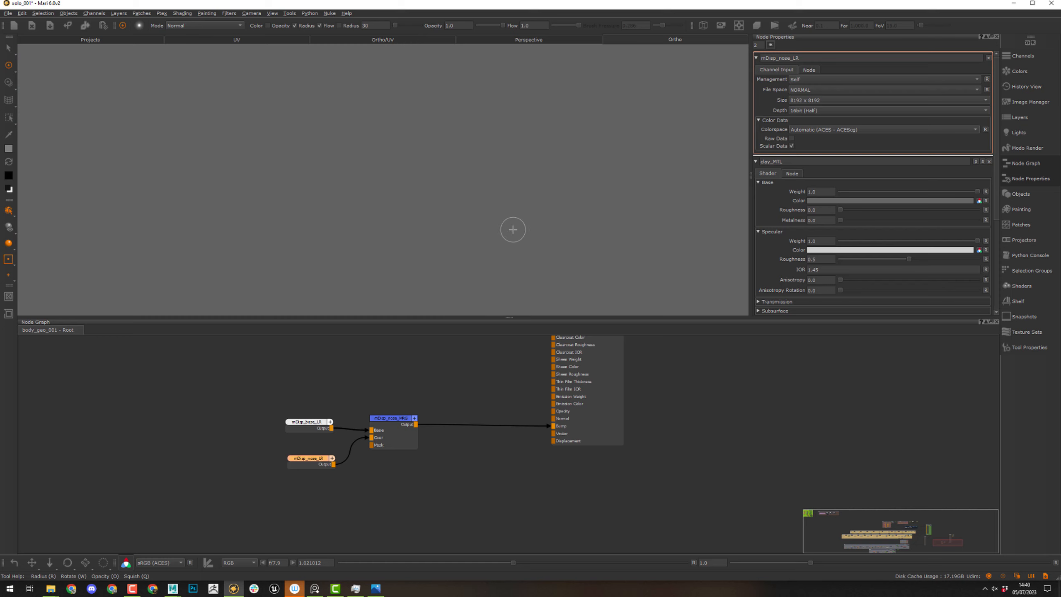
key("f")
middle_click_drag(523, 213, 531, 205, "alt")
right_click_drag(531, 204, 505, 218, "alt")
left_click_drag(505, 218, 529, 226, "alt")
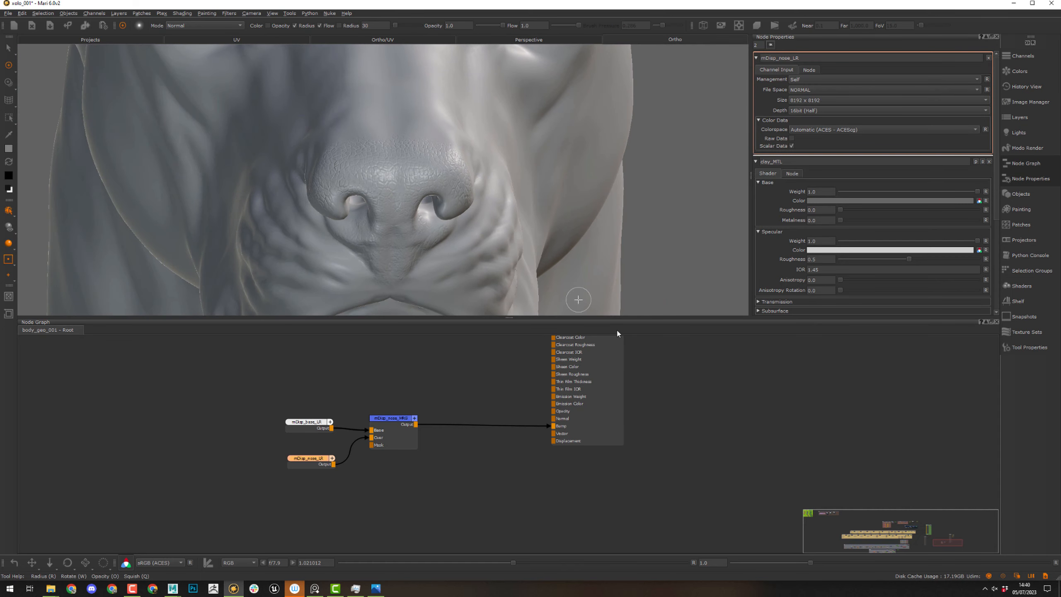
- Open the clay_MTL properties and review its Displacement and Bump settings against the nose detail
left_click(607, 392)
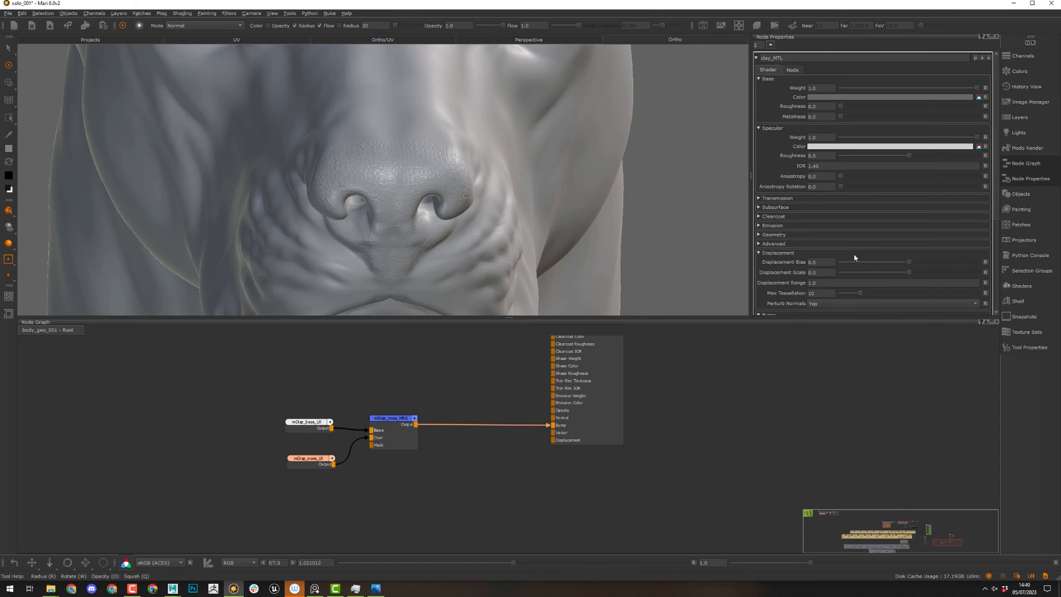
left_click_drag(996, 192, 975, 254)
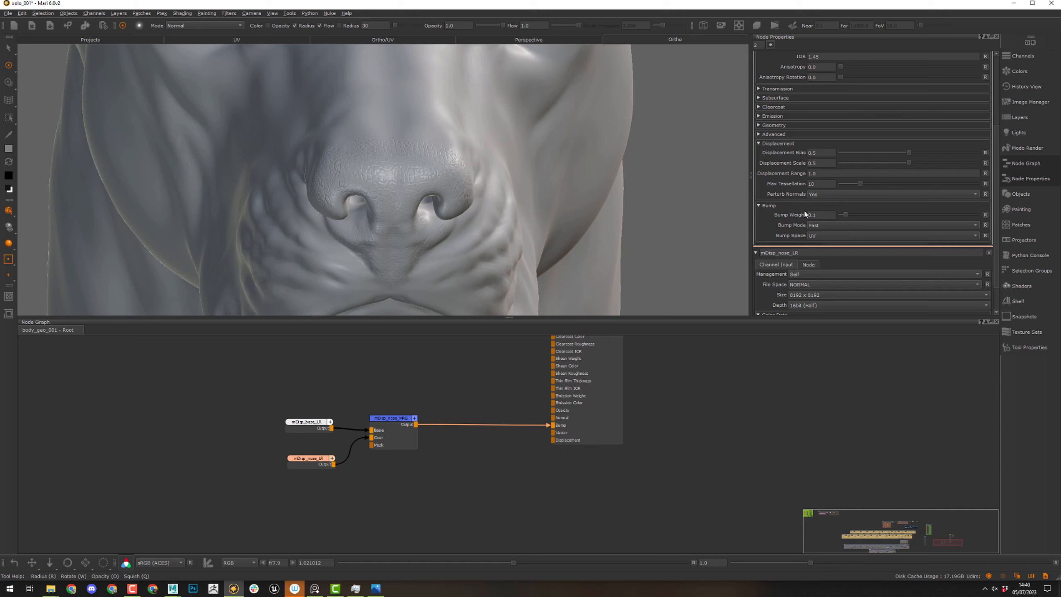
scroll(491, 181, "down", 3)
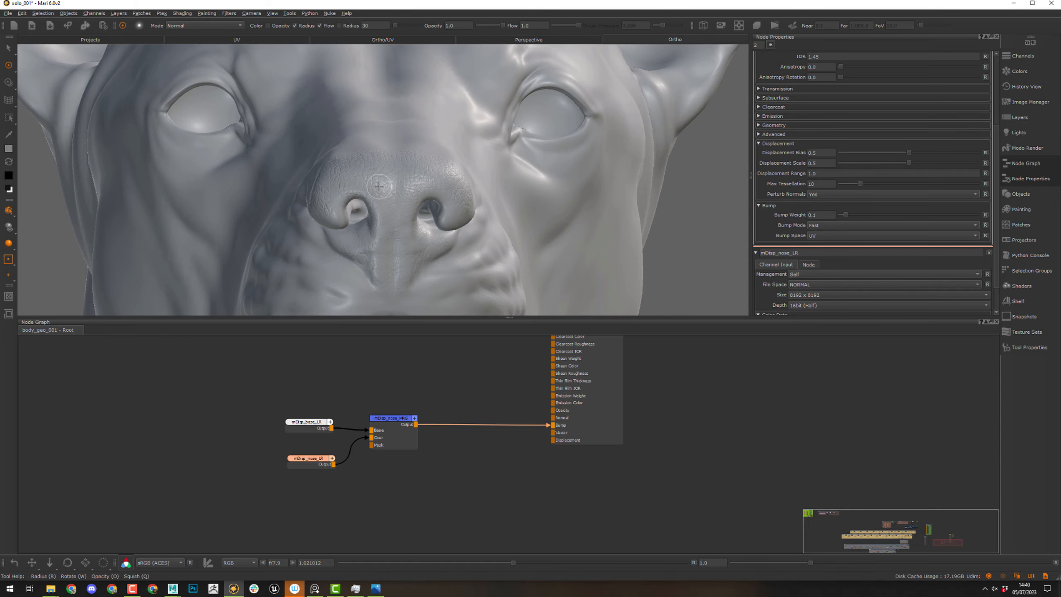
- Set clay_MTL's Bump Weight to 1.0 and Bump Mode to Accurate, and check the nose detail from several angles
middle_click_drag(442, 198, 525, 169)
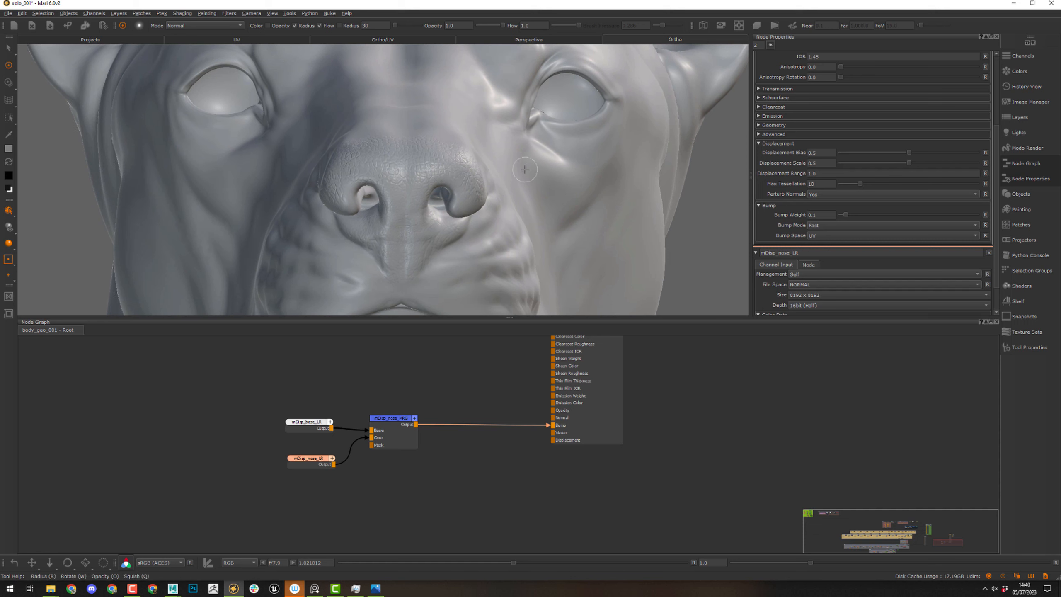
left_click(808, 214)
type("1")
key("Return")
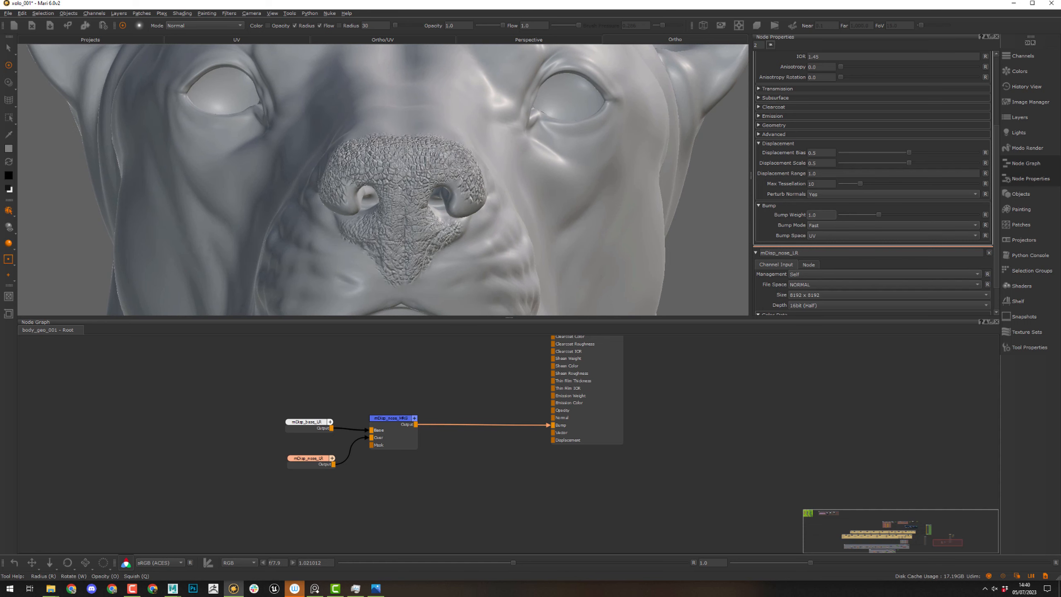
middle_click_drag(502, 194, 433, 221)
mouse_move(433, 221)
left_mouse_down("alt")
mouse_move(443, 217)
mouse_move(430, 219)
left_mouse_up("alt")
left_click(843, 224)
left_click(839, 233)
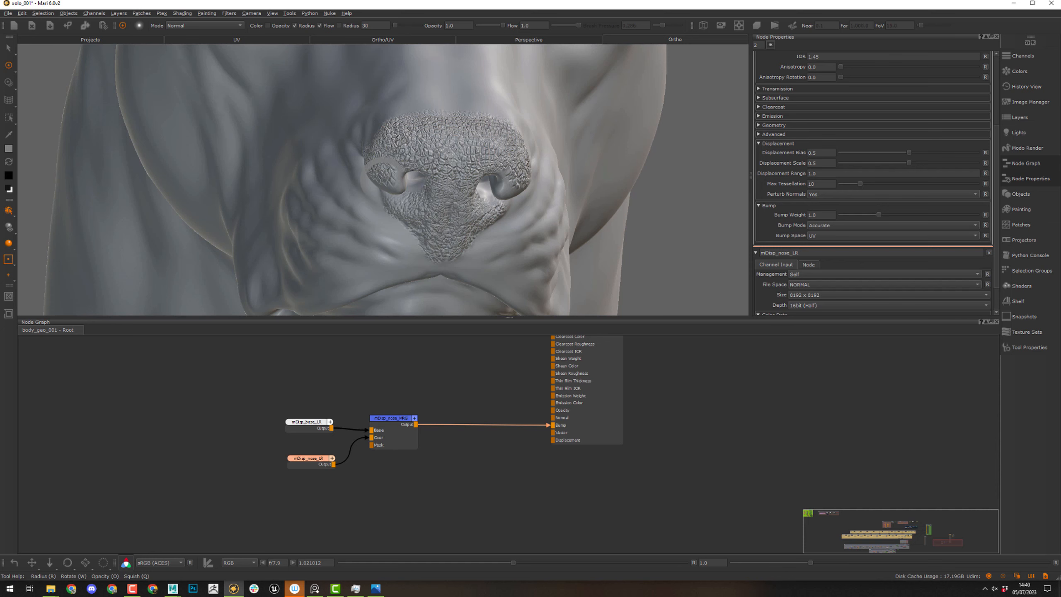
mouse_move(490, 216)
left_mouse_down("alt")
mouse_move(547, 195)
mouse_move(503, 234)
mouse_move(477, 220)
mouse_move(483, 260)
left_mouse_up("alt")
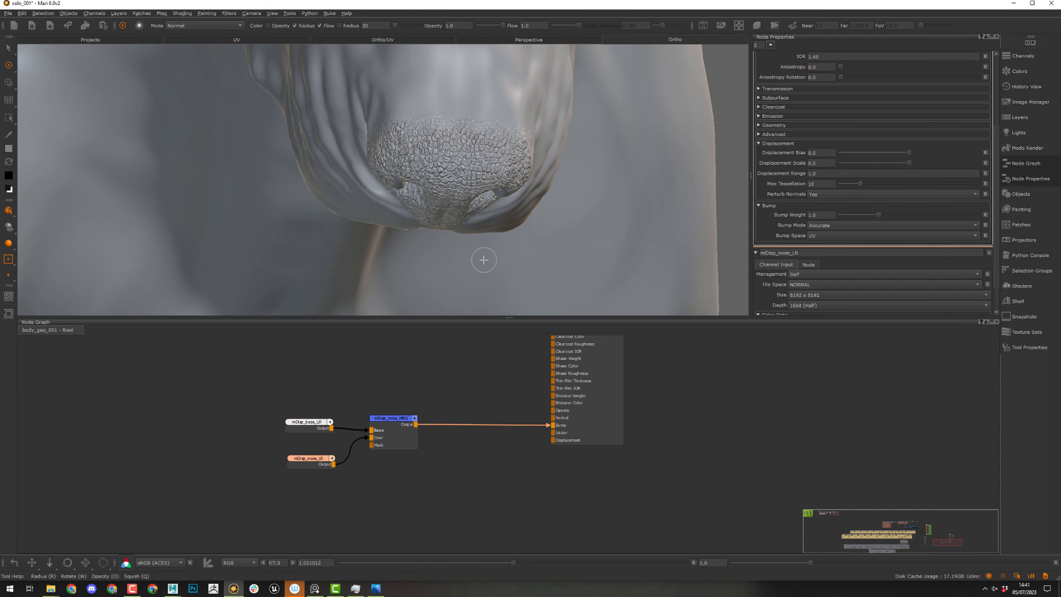
left_click_drag(491, 207, 492, 234, "alt")
left_click_drag(508, 195, 489, 209, "alt")
middle_click_drag(462, 220, 480, 213, "alt")
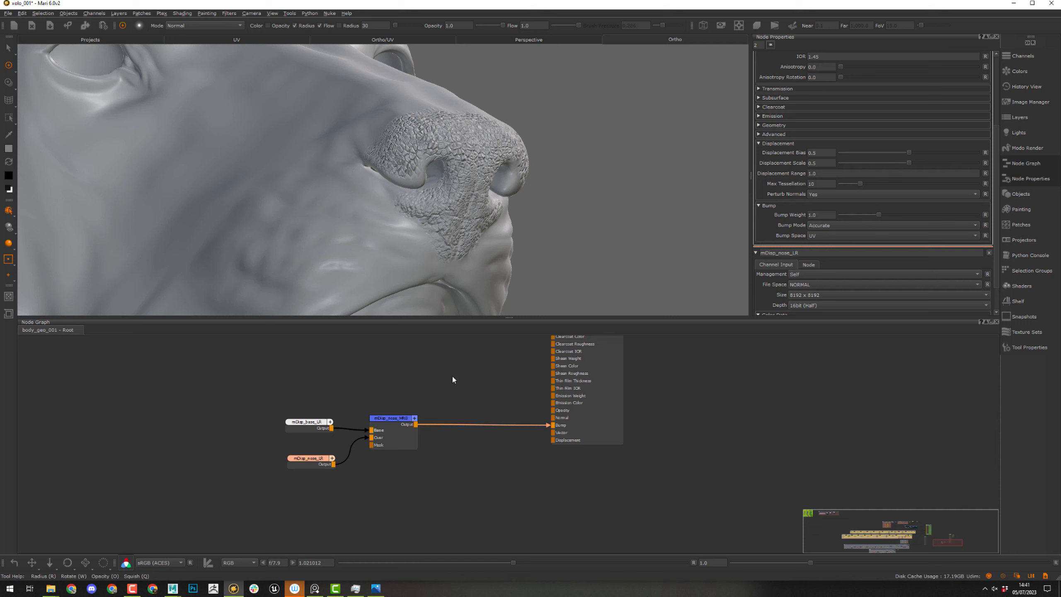
- Shift the nose displacement nodes away from the shader and insert a Merge node after the nose merge
left_click_drag(276, 492, 290, 427)
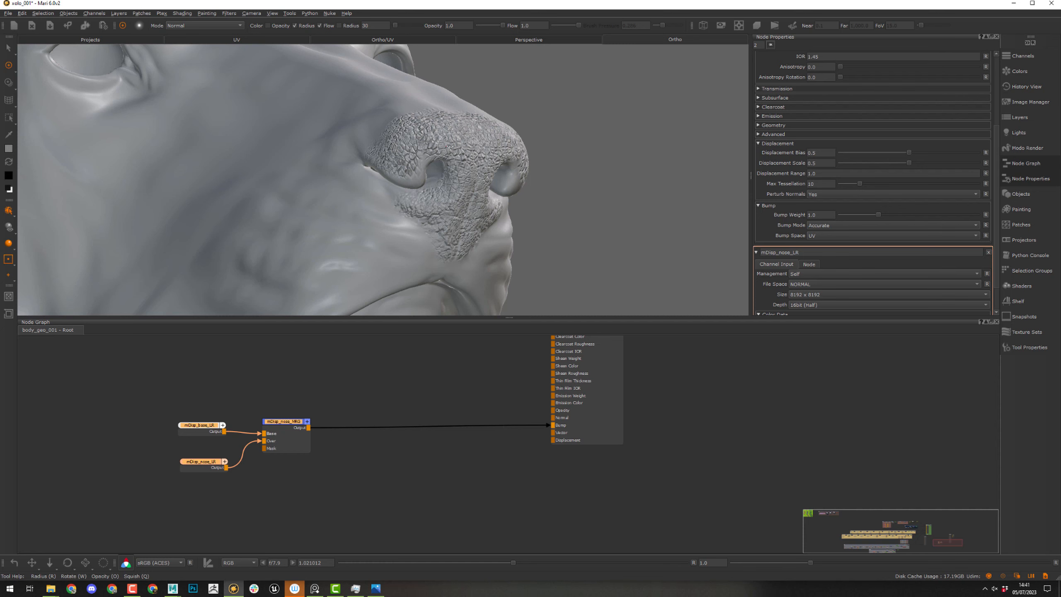
left_click(374, 390)
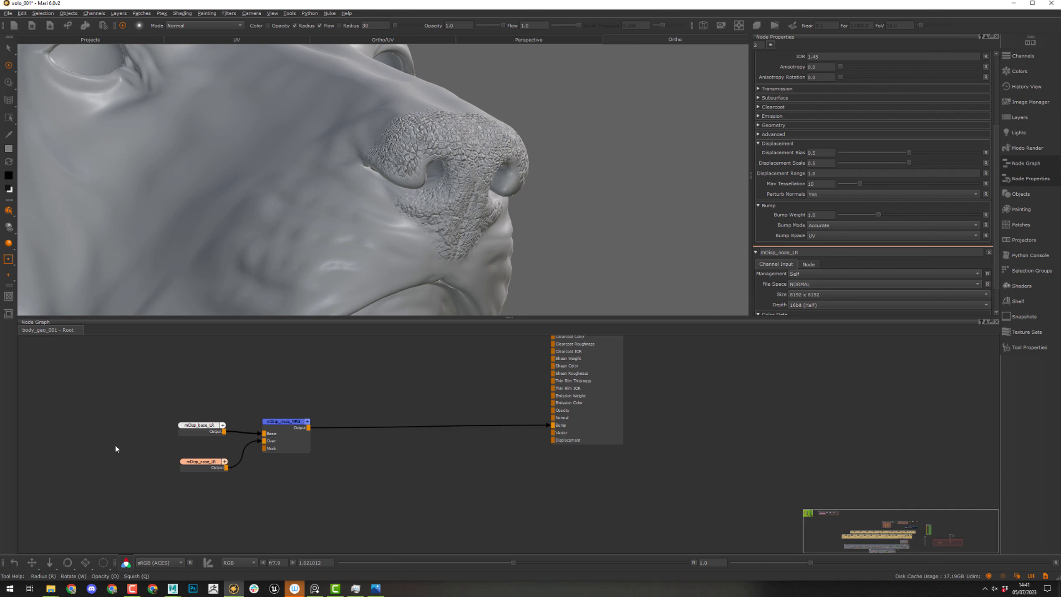
left_click_drag(199, 431, 177, 430)
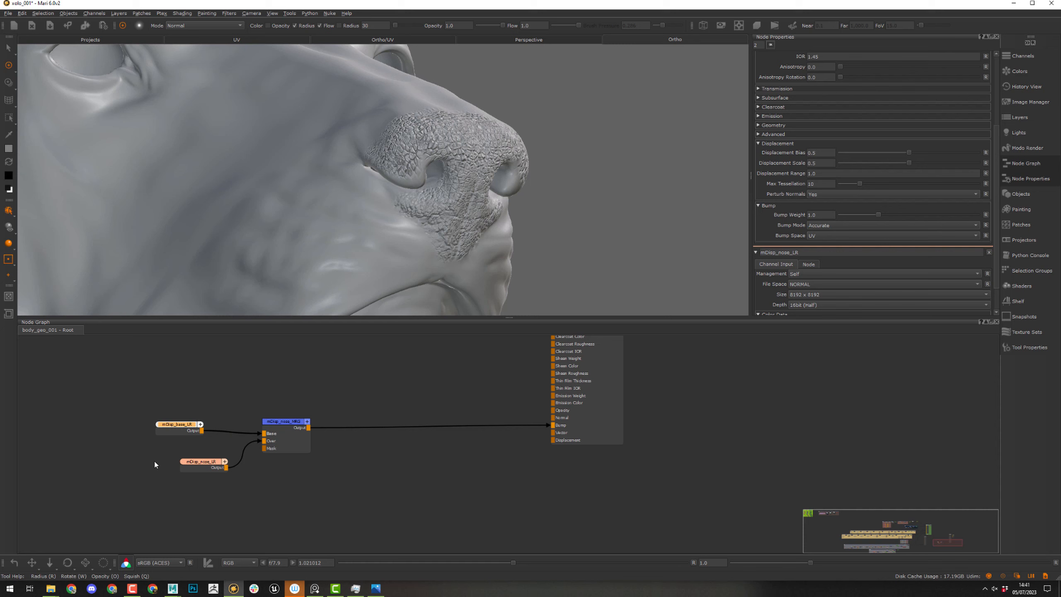
left_click_drag(202, 468, 177, 432)
left_click(291, 434)
key("m")
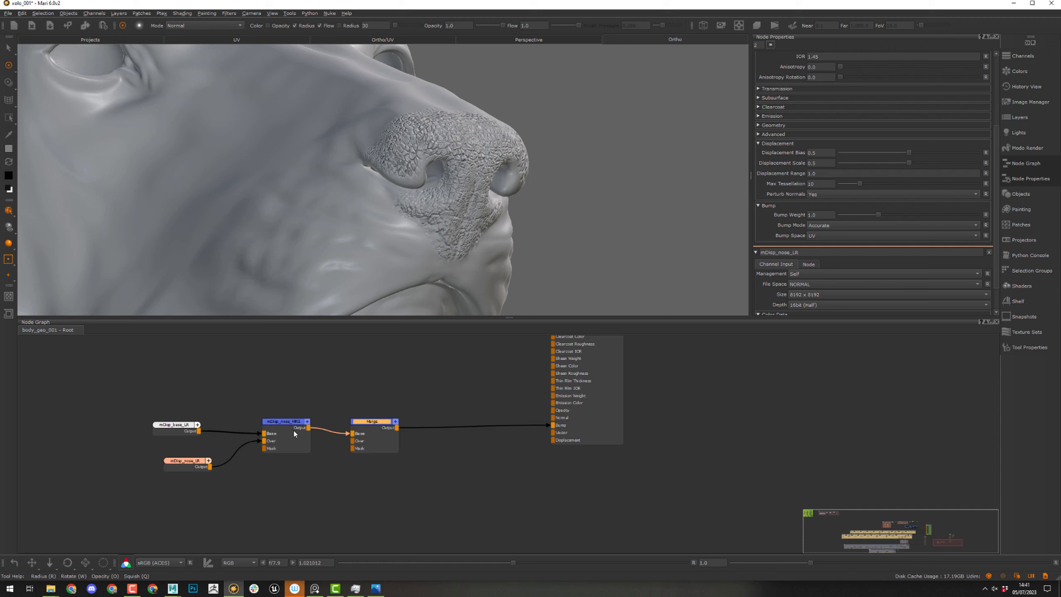
left_click_drag(378, 446, 401, 442)
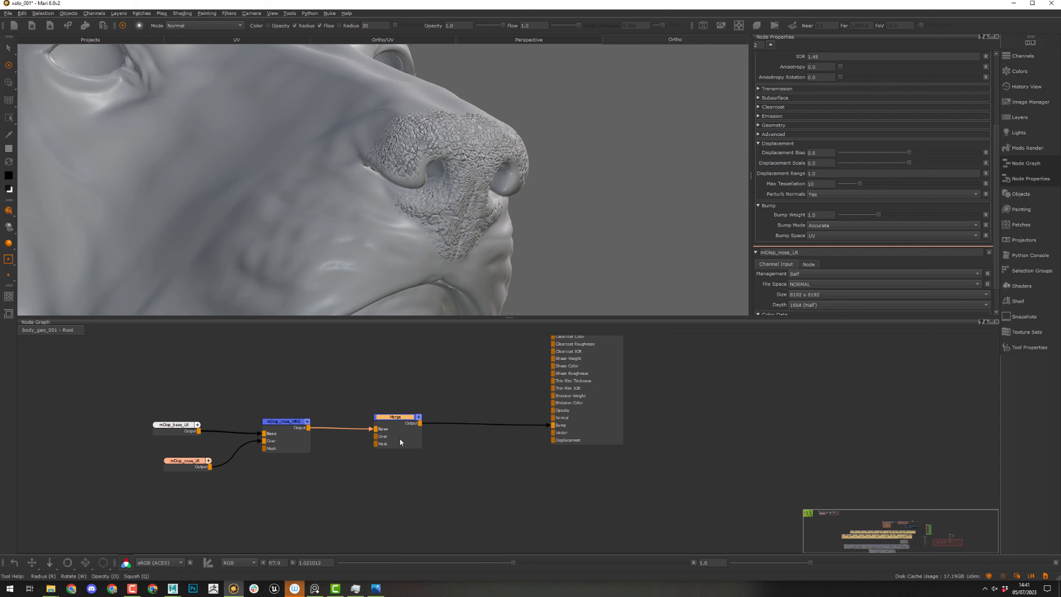
- Add a 4096 x 4096, 16bit (Half) scalar paint node and connect it to the new Merge node's Over input
scroll(843, 162, "up", 5)
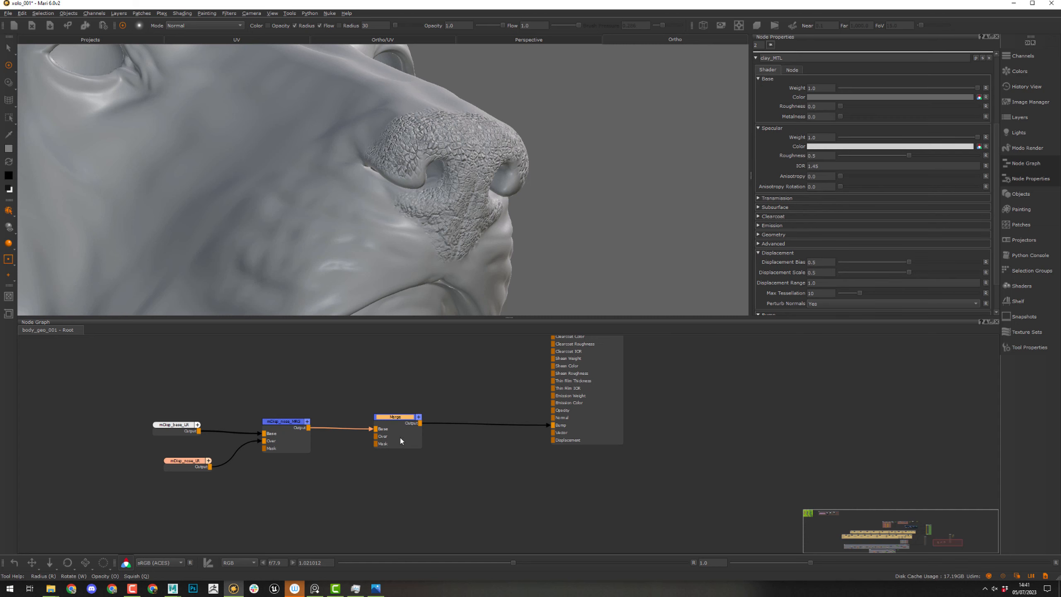
left_click(339, 484)
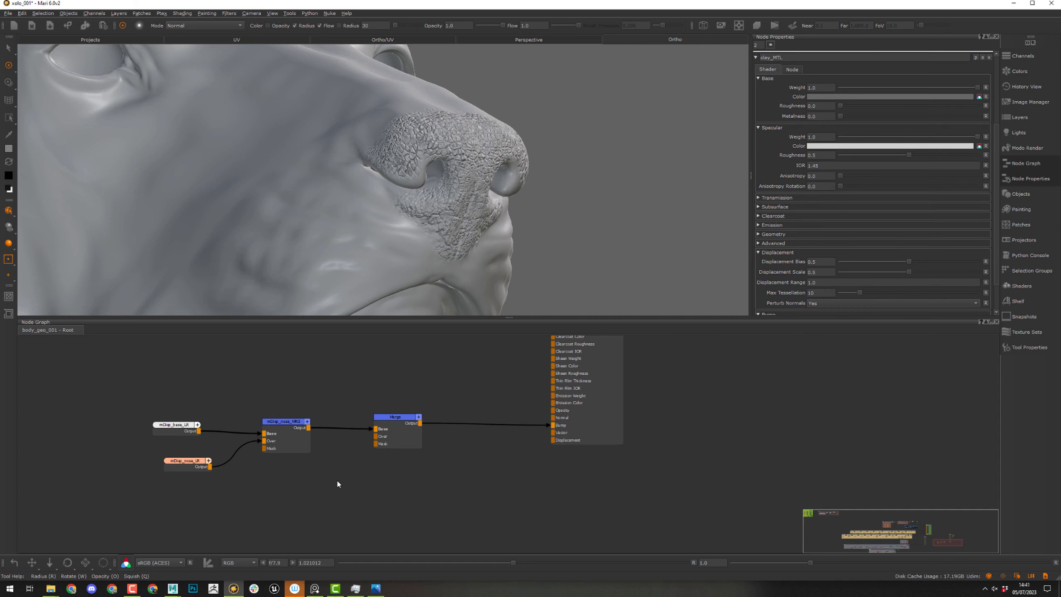
key("p")
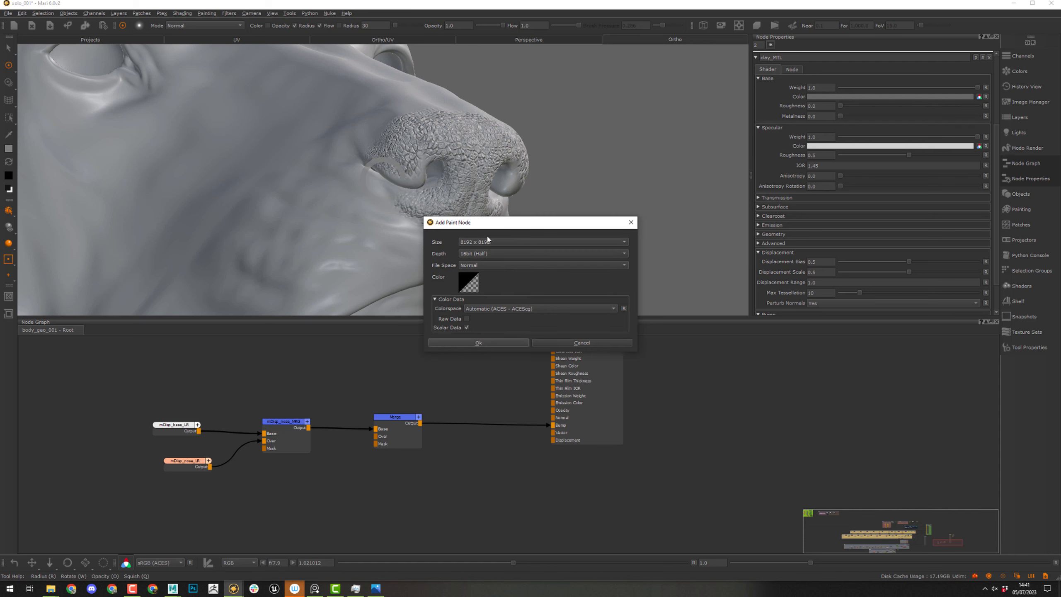
left_click(490, 243)
left_click(497, 237)
left_click(475, 342)
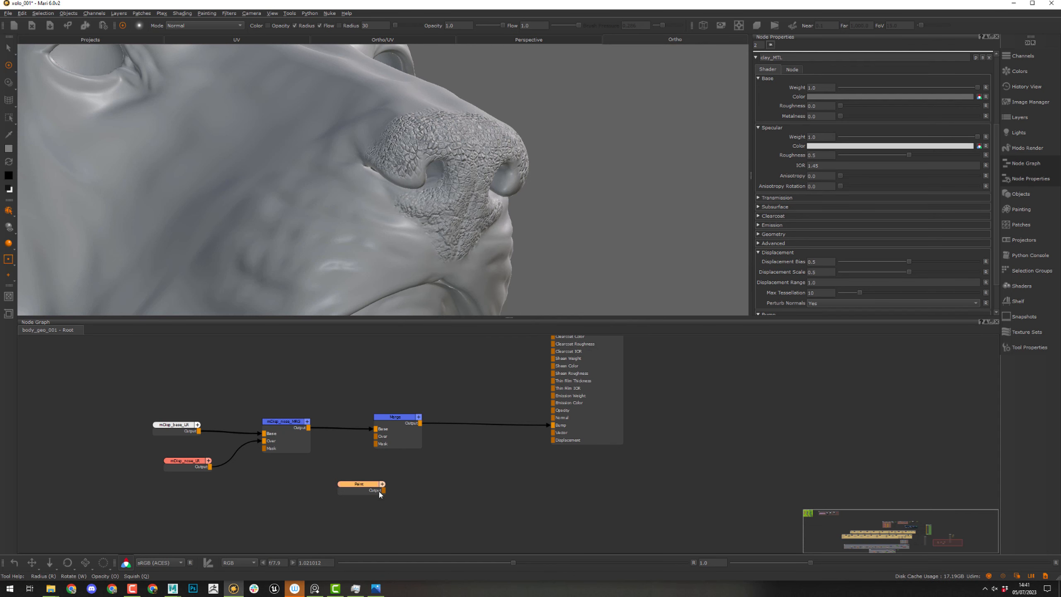
mouse_move(383, 490)
left_mouse_down()
mouse_move(401, 440)
mouse_move(376, 436)
left_mouse_up()
left_click_drag(361, 488, 330, 480)
- Rename the new paint node mDisp_facePores_LR and its Merge node mDisp_facePores_MRG
double_click(835, 56)
type("mDisp_facePores_LR")
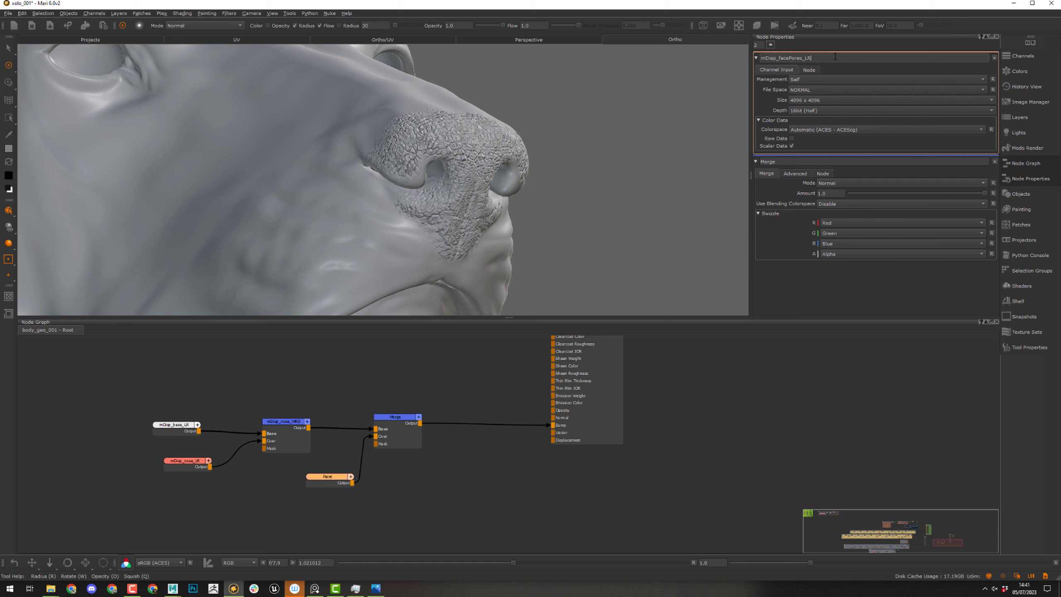
key("Return")
key("ctrl+c")
left_click(397, 429)
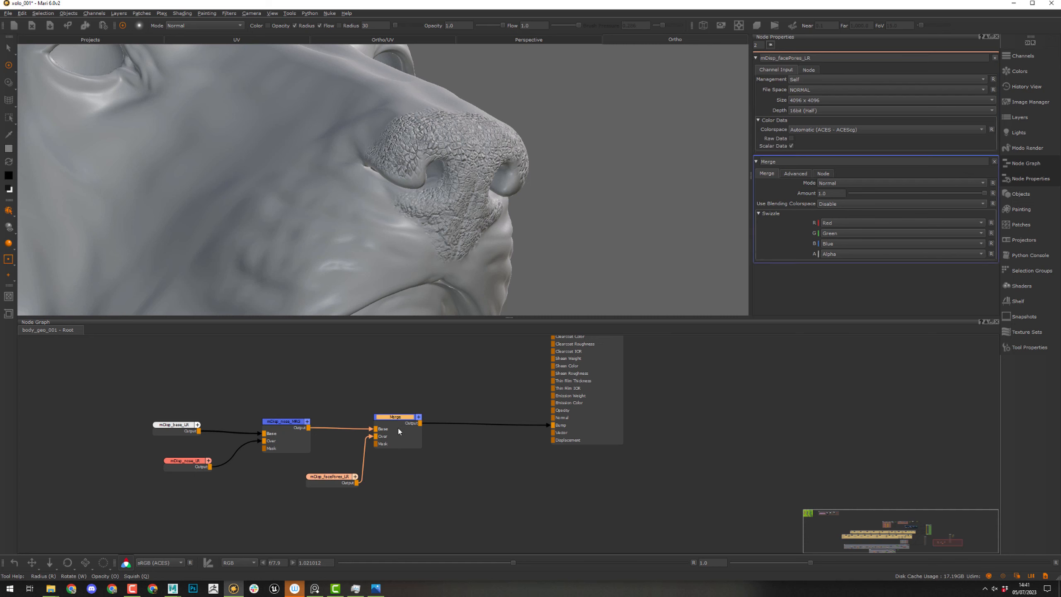
double_click(849, 57)
key("ctrl+v")
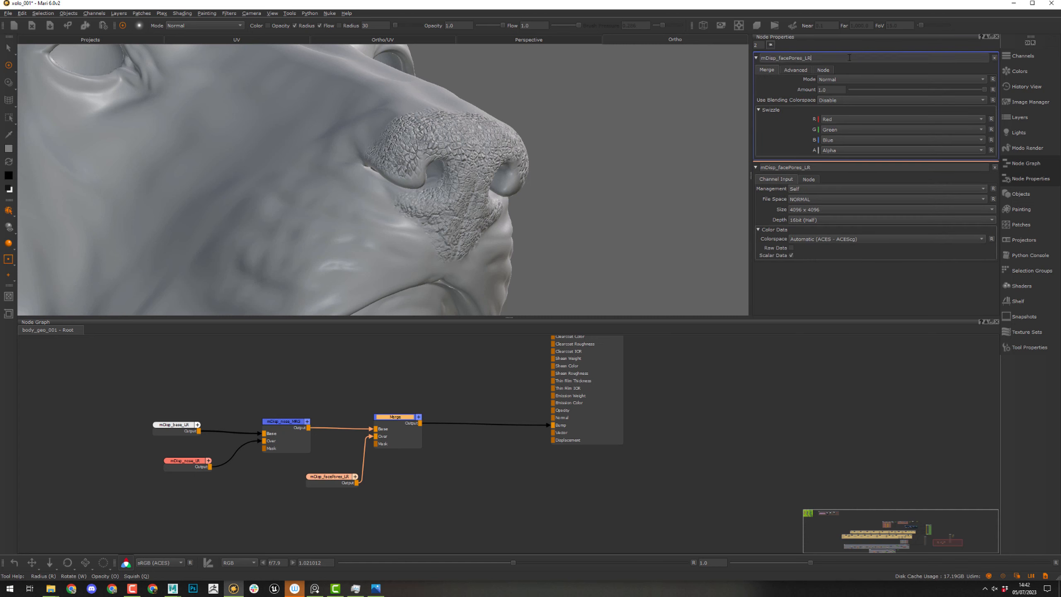
key("Return")
- Make mDisp_facePores_LR the paint target, load r_cheek_001.tif into the Paint Through tool and turn on mirrored painting
left_click(340, 483)
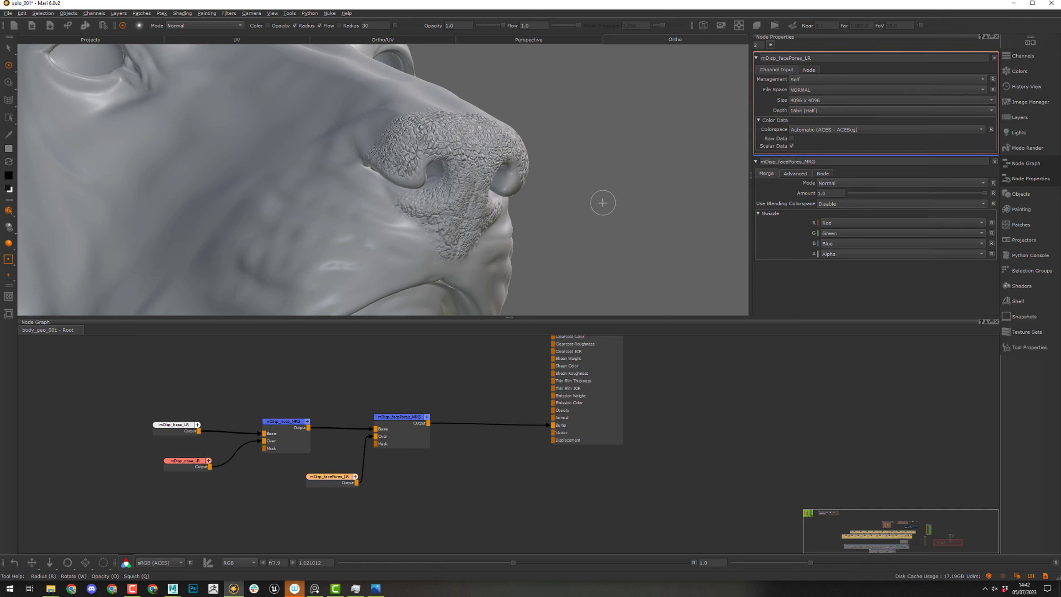
key("t")
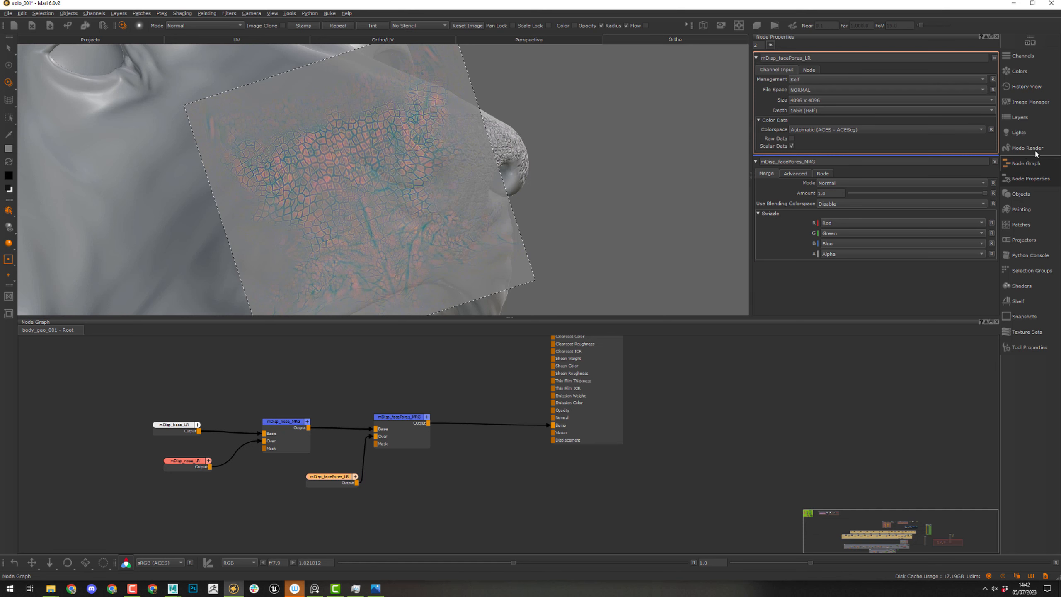
left_click(1032, 102)
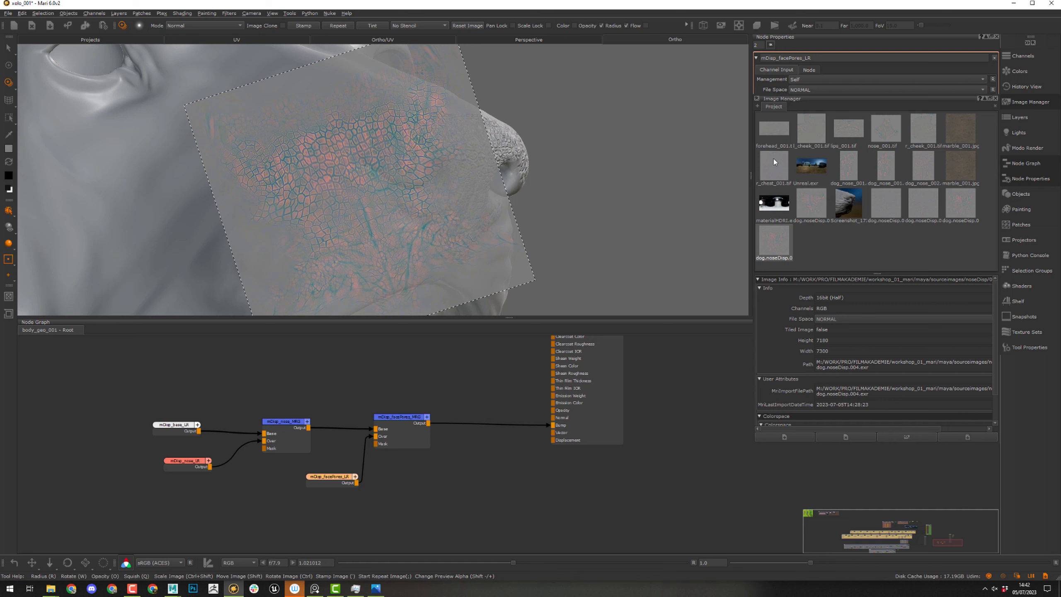
left_click(926, 134)
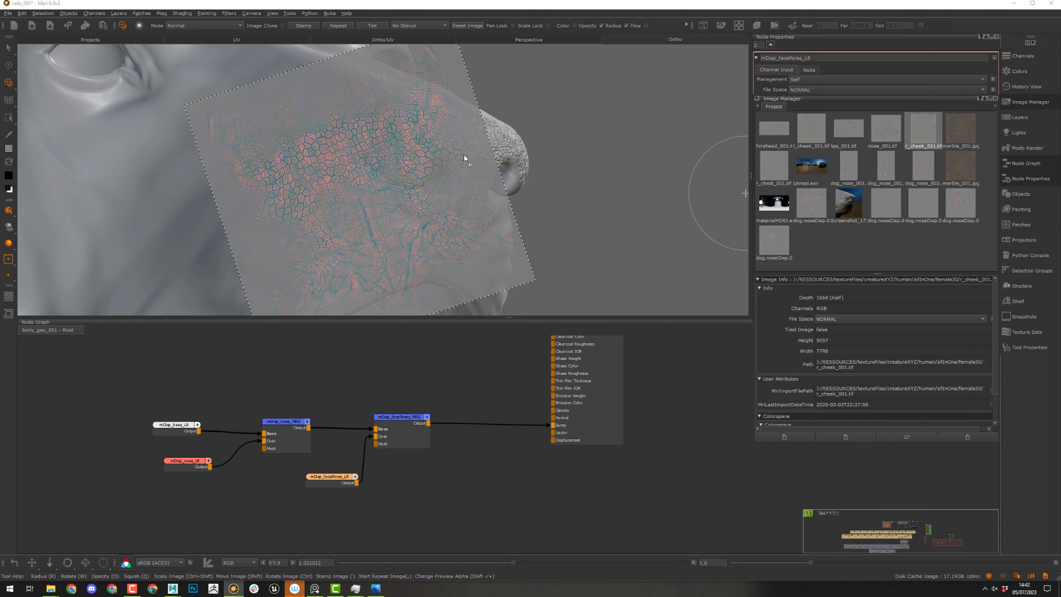
mouse_move(469, 155)
left_mouse_down()
mouse_move(531, 358)
mouse_move(509, 283)
left_mouse_up()
left_click_drag(8, 259, 38, 268)
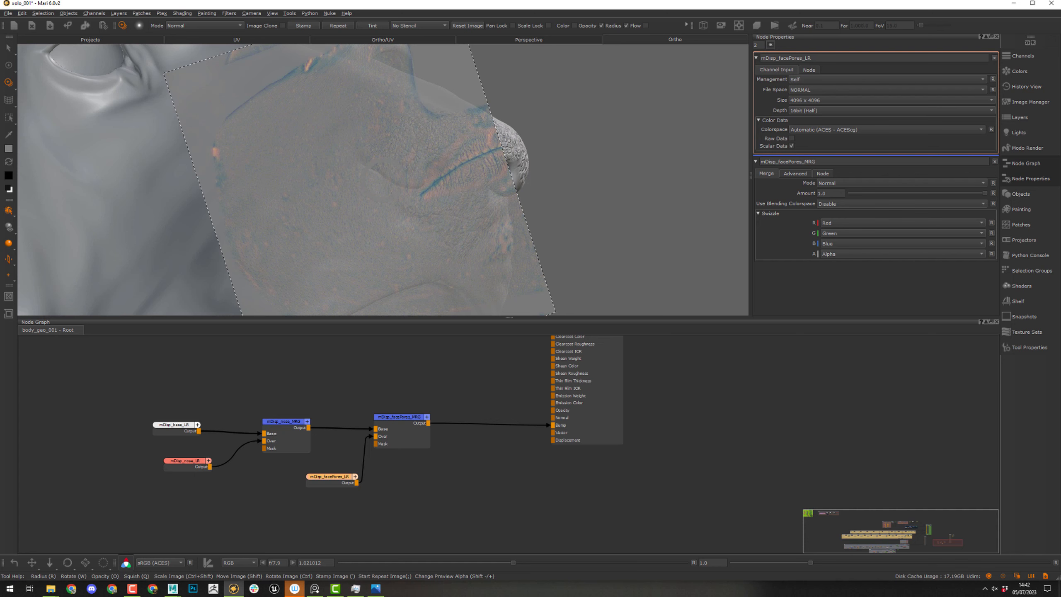
- Paint the cheek pore displacement over the side of the muzzle and upper lip in a full-screen canvas
left_click_drag(418, 174, 376, 226, "alt")
middle_click_drag(376, 226, 435, 186, "alt")
key("space")
right_click_drag(600, 242, 609, 272, "alt")
mouse_move(608, 273)
left_mouse_down("alt")
mouse_move(630, 327)
mouse_move(576, 331)
mouse_move(568, 321)
mouse_move(595, 325)
mouse_move(604, 297)
mouse_move(590, 310)
left_mouse_up("alt")
mouse_move(605, 299)
left_mouse_down()
mouse_move(649, 314)
mouse_move(612, 260)
left_mouse_up()
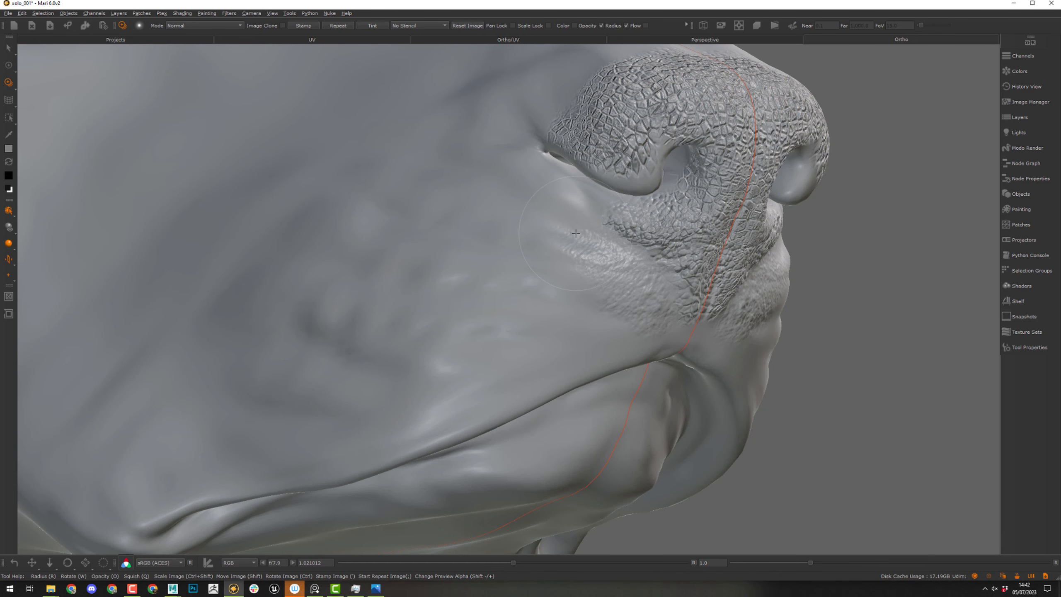
mouse_move(571, 230)
left_mouse_down()
mouse_move(573, 326)
mouse_move(605, 330)
mouse_move(575, 345)
left_mouse_up()
mouse_move(475, 370)
left_mouse_down()
mouse_move(525, 219)
mouse_move(478, 274)
mouse_move(481, 253)
mouse_move(467, 267)
mouse_move(442, 237)
mouse_move(422, 235)
mouse_move(460, 244)
mouse_move(470, 260)
mouse_move(430, 253)
mouse_move(462, 136)
left_mouse_up()
key("r")
mouse_move(342, 300)
left_mouse_down()
mouse_move(376, 372)
mouse_move(329, 431)
mouse_move(297, 312)
left_mouse_up()
left_click_drag(389, 158, 430, 109)
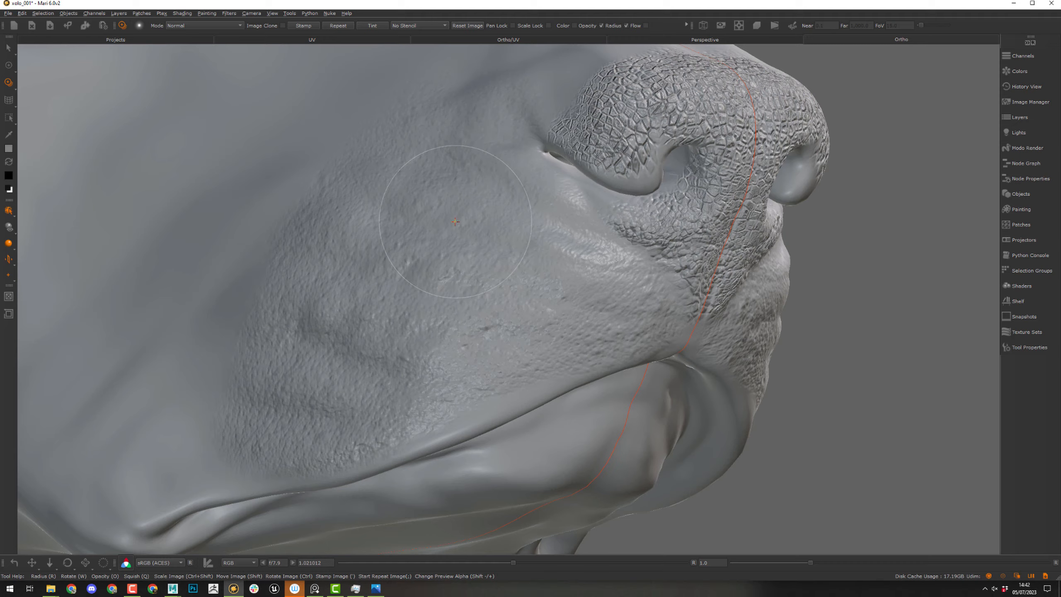
- Reposition the cheek image over the top of the muzzle and paint pores across the nose bridge behind the nose
left_click_drag(455, 220, 479, 299, "alt")
left_click_drag(478, 298, 449, 233, "shift")
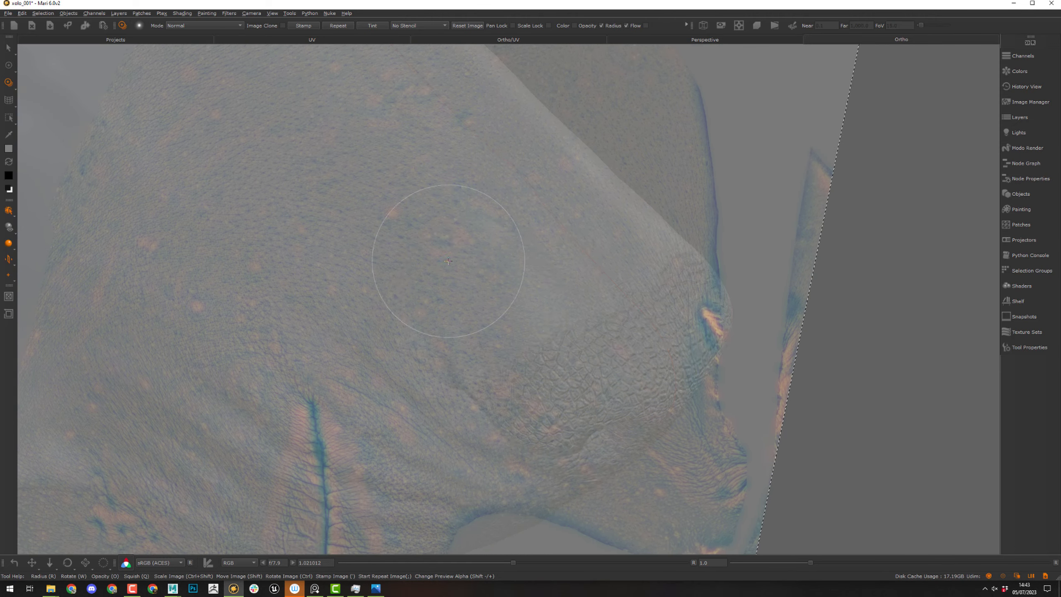
left_click_drag(451, 280, 450, 308)
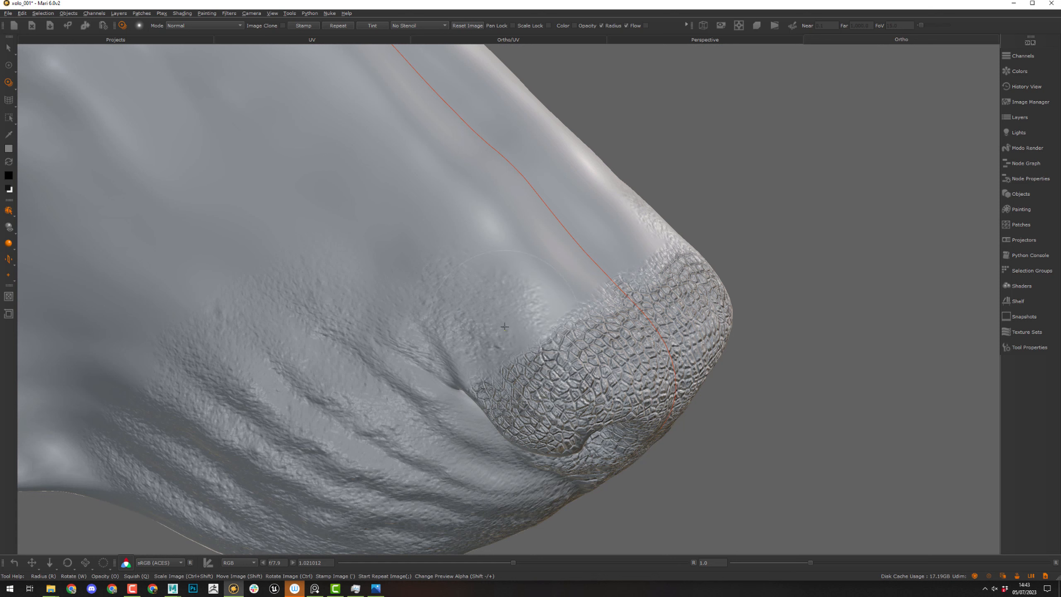
left_click_drag(576, 164, 499, 212)
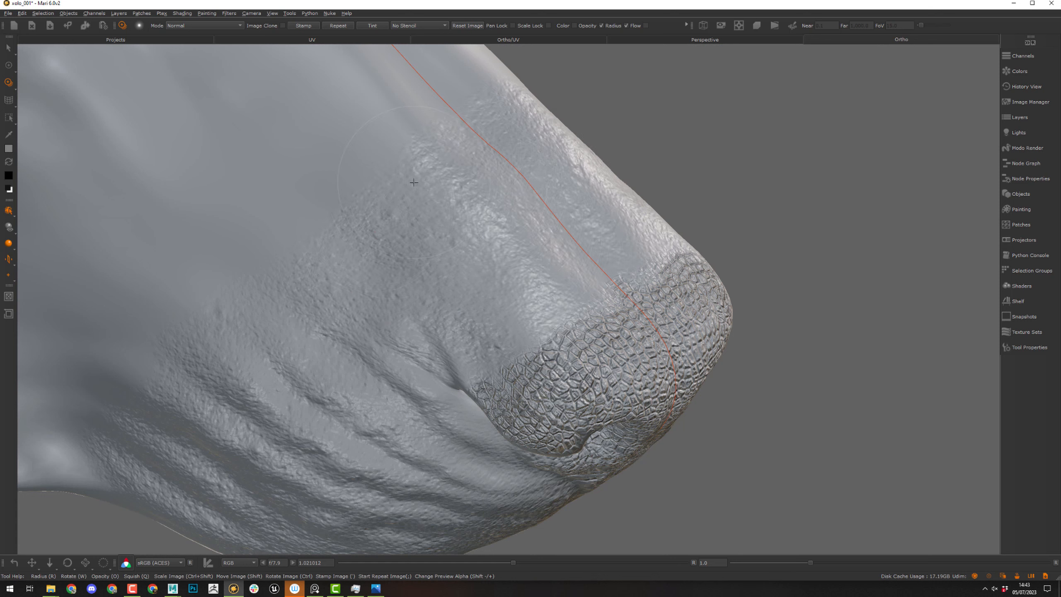
- Move, rotate and scale the cheek image over the muzzle seen from below and paint pores across the chin
left_click_drag(350, 321, 410, 112, "alt")
left_click_drag(407, 251, 492, 284, "alt")
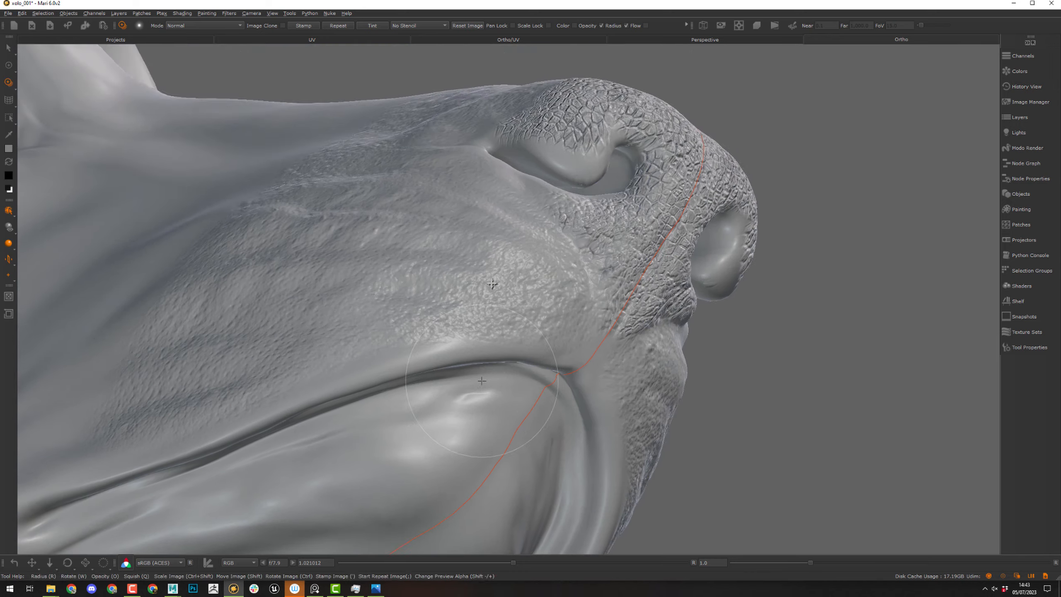
middle_click_drag(482, 381, 490, 243, "alt")
mouse_move(517, 304)
left_mouse_down("ctrl")
mouse_move(512, 213)
mouse_move(445, 161)
left_mouse_up("ctrl")
mouse_move(498, 330)
left_mouse_down("shift")
mouse_move(388, 141)
mouse_move(389, 85)
left_mouse_up("shift")
right_click_drag(497, 290, 459, 301, "alt")
mouse_move(459, 301)
left_mouse_down("alt")
mouse_move(442, 351)
mouse_move(402, 326)
mouse_move(334, 345)
mouse_move(318, 309)
mouse_move(479, 268)
mouse_move(525, 196)
left_mouse_up("alt")
mouse_move(525, 195)
left_mouse_down("shift")
mouse_move(429, 329)
mouse_move(418, 326)
left_mouse_up("shift")
mouse_move(498, 349)
left_mouse_down("ctrl+shift")
mouse_move(459, 341)
mouse_move(481, 342)
mouse_move(469, 356)
left_mouse_up("ctrl+shift")
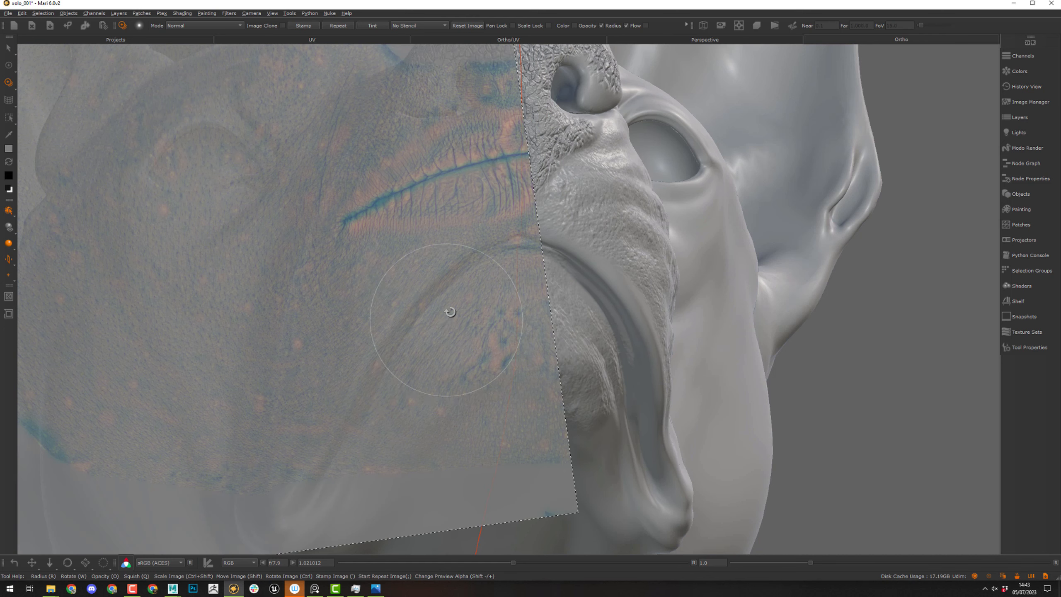
left_click_drag(450, 310, 526, 244, "ctrl")
mouse_move(434, 138)
left_mouse_down("shift")
mouse_move(451, 315)
mouse_move(453, 288)
left_mouse_up("shift")
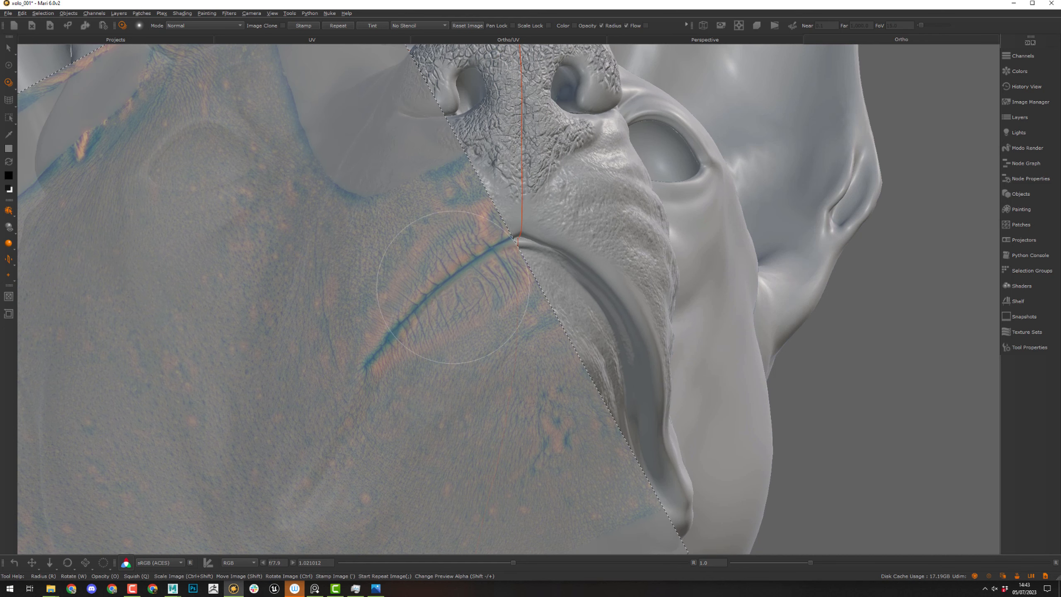
mouse_move(445, 251)
left_mouse_down("ctrl+shift")
mouse_move(488, 229)
mouse_move(376, 324)
left_mouse_up("ctrl+shift")
left_click(458, 239)
- Realign the cheek image along the mouth line and paint pores down the lips toward the mouth corner
left_click_drag(402, 263, 396, 299, "ctrl")
left_click_drag(396, 299, 362, 393, "shift")
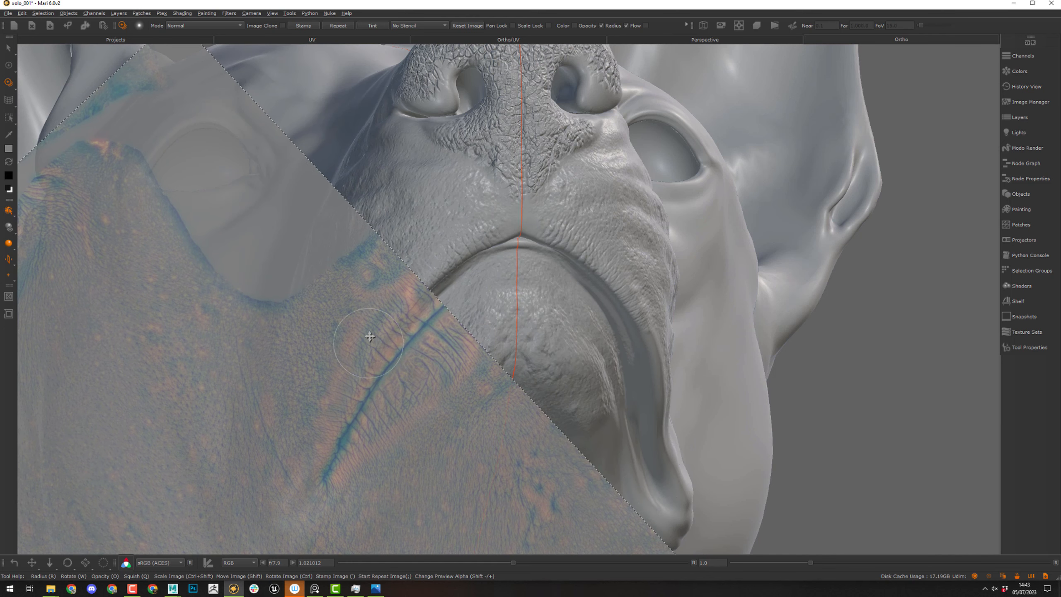
left_click_drag(368, 342, 359, 343)
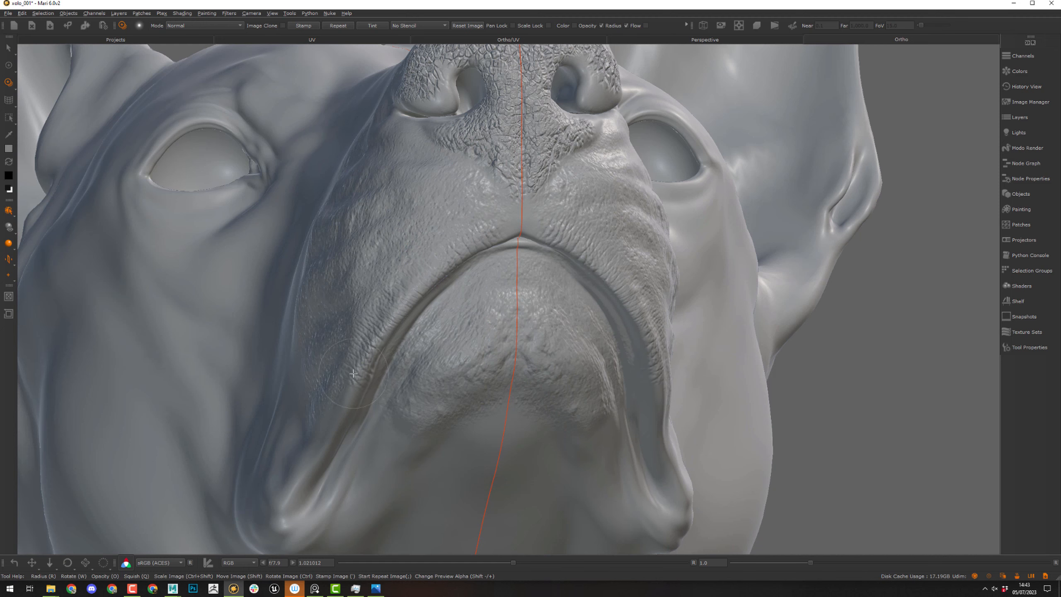
mouse_move(340, 399)
left_mouse_down()
mouse_move(343, 380)
mouse_move(363, 422)
left_mouse_up()
mouse_move(442, 303)
left_mouse_down("ctrl")
mouse_move(426, 371)
mouse_move(450, 399)
mouse_move(485, 201)
left_mouse_up("ctrl")
left_click_drag(471, 245, 481, 212)
mouse_move(495, 232)
left_mouse_down("shift")
mouse_move(490, 245)
mouse_move(523, 208)
mouse_move(505, 204)
left_mouse_up("shift")
- Switch back to the Paint tool, restore the node graph layout and frame the muzzle from the side
mouse_move(505, 202)
left_mouse_down("alt")
mouse_move(498, 163)
mouse_move(505, 259)
mouse_move(425, 336)
mouse_move(446, 346)
mouse_move(483, 307)
mouse_move(470, 327)
left_mouse_up("alt")
key("p")
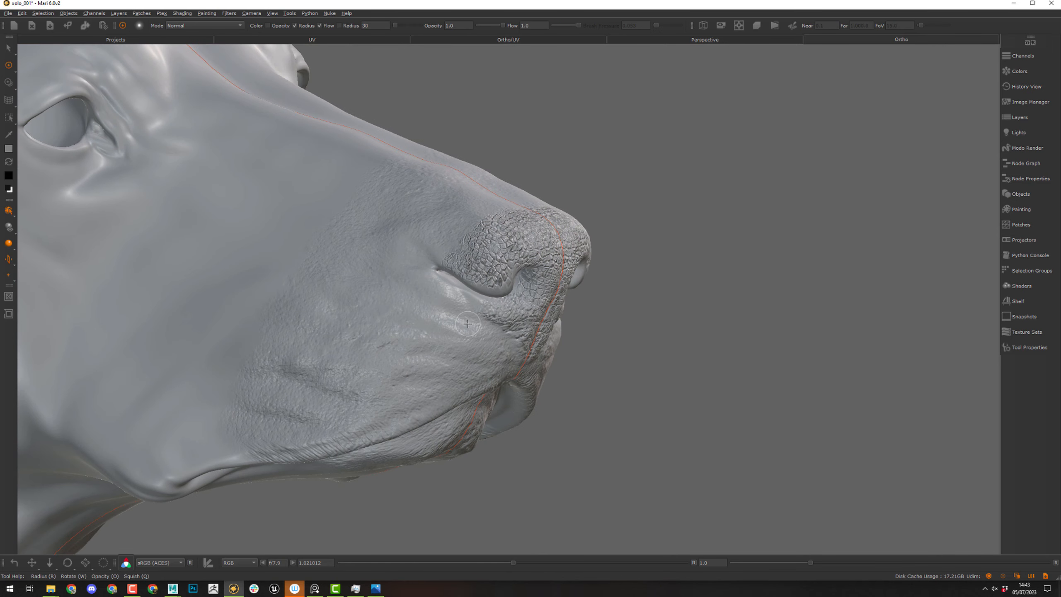
key("Tab")
middle_click_drag(453, 193, 509, 213, "alt")
right_click_drag(510, 213, 547, 221, "alt")
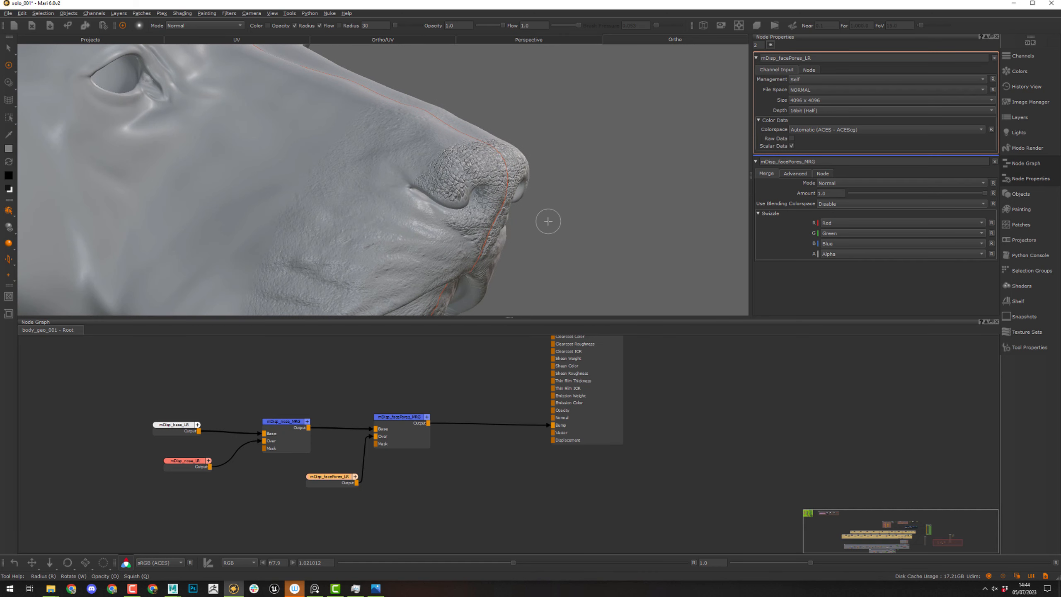
- Space out mDisp_facePores_MRG and mDisp_facePores_LR in the node graph and reframe the muzzle
left_click_drag(396, 420, 426, 423)
left_click_drag(335, 481, 341, 469)
middle_click_drag(542, 192, 507, 204, "alt")
right_click_drag(509, 205, 525, 208, "alt")
mouse_move(525, 208)
left_mouse_down("alt")
mouse_move(453, 204)
mouse_move(497, 208)
mouse_move(569, 183)
mouse_move(517, 200)
left_mouse_up("alt")
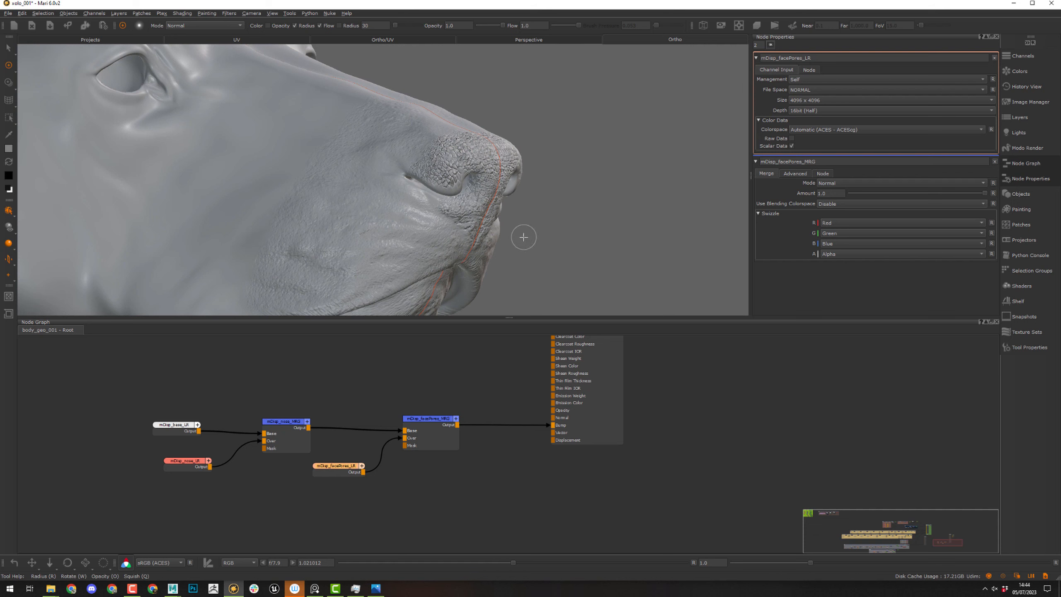
- Move mDisp_nose_LR away from its merge and insert a Contrast node between mDisp_nose_LR and mDisp_nose_MRG
left_click_drag(180, 465, 158, 467)
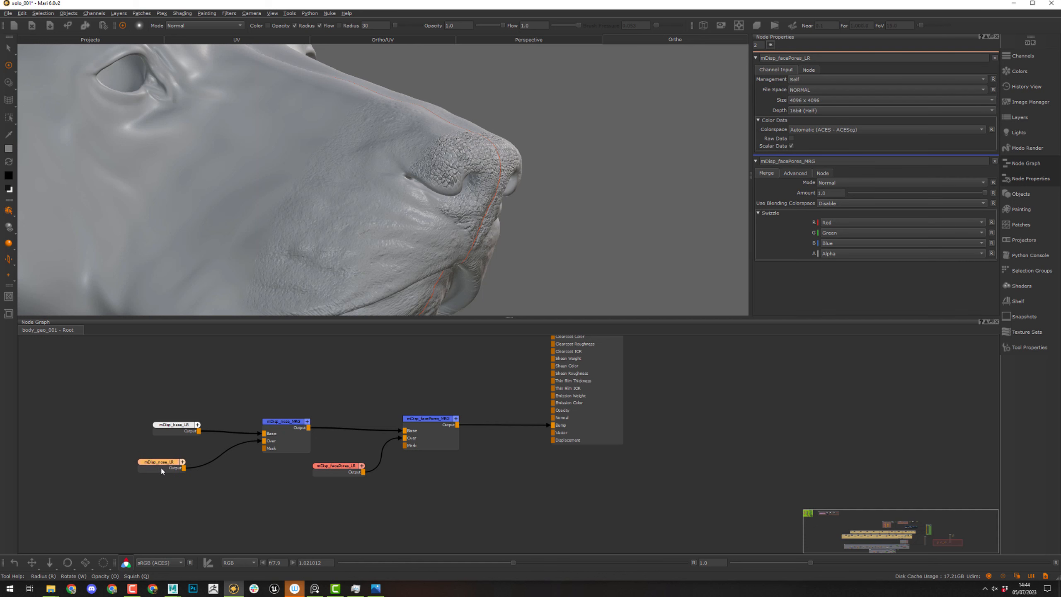
key("Tab")
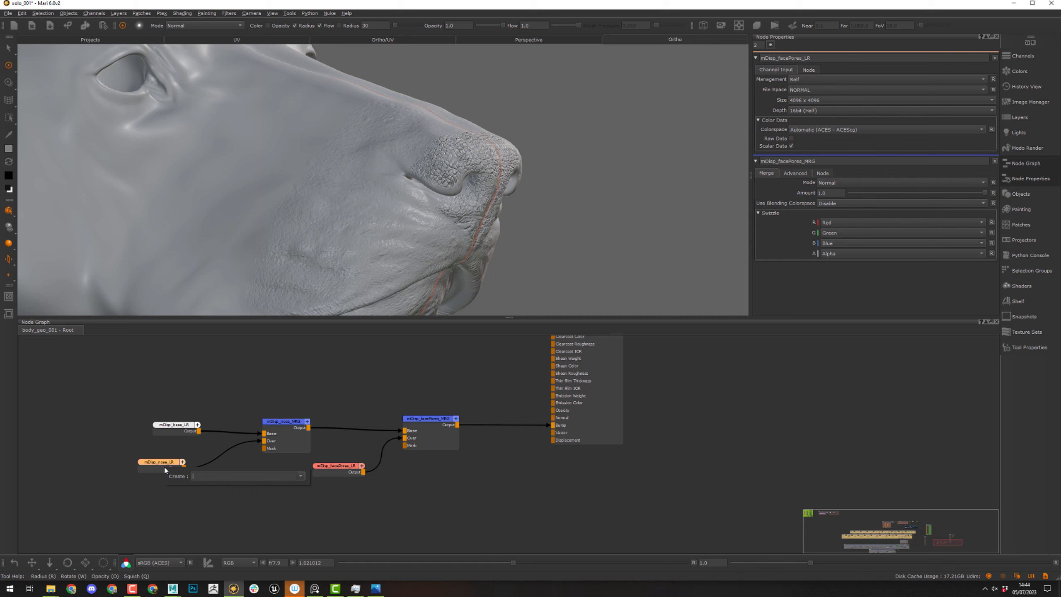
type("Contrast")
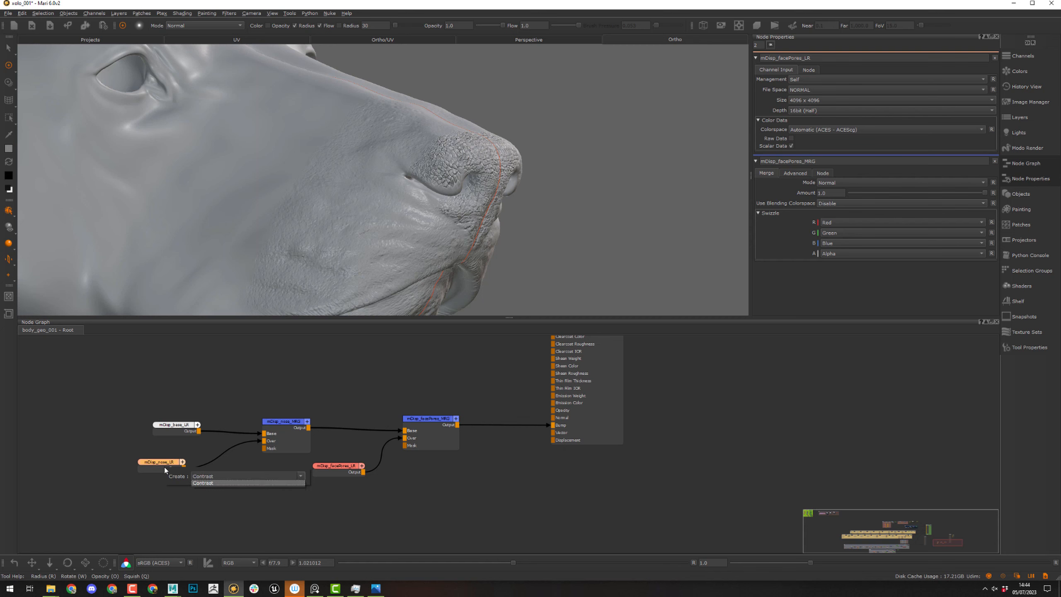
key("Return")
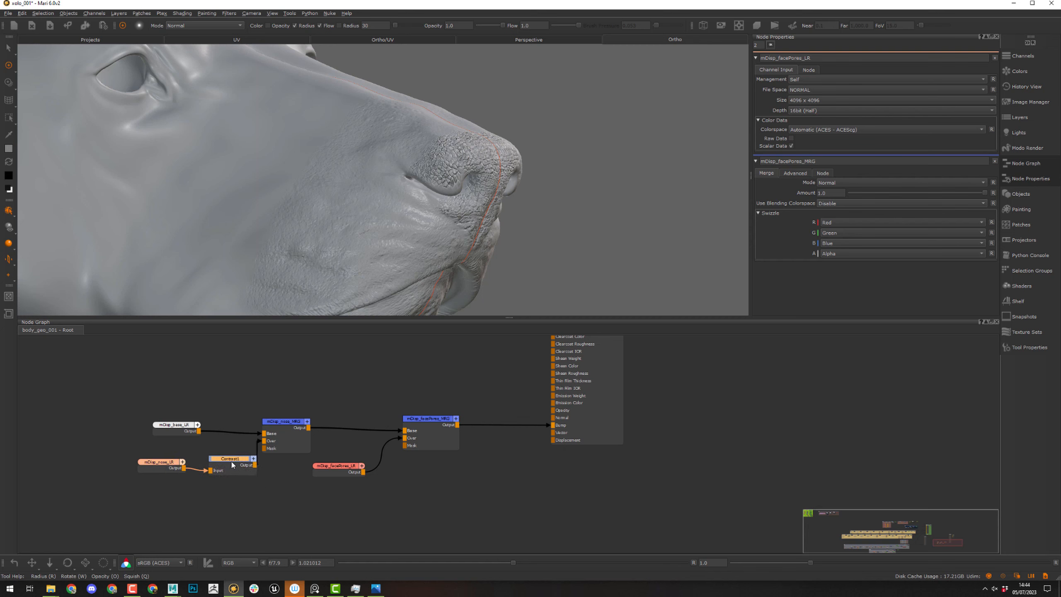
left_click(159, 464)
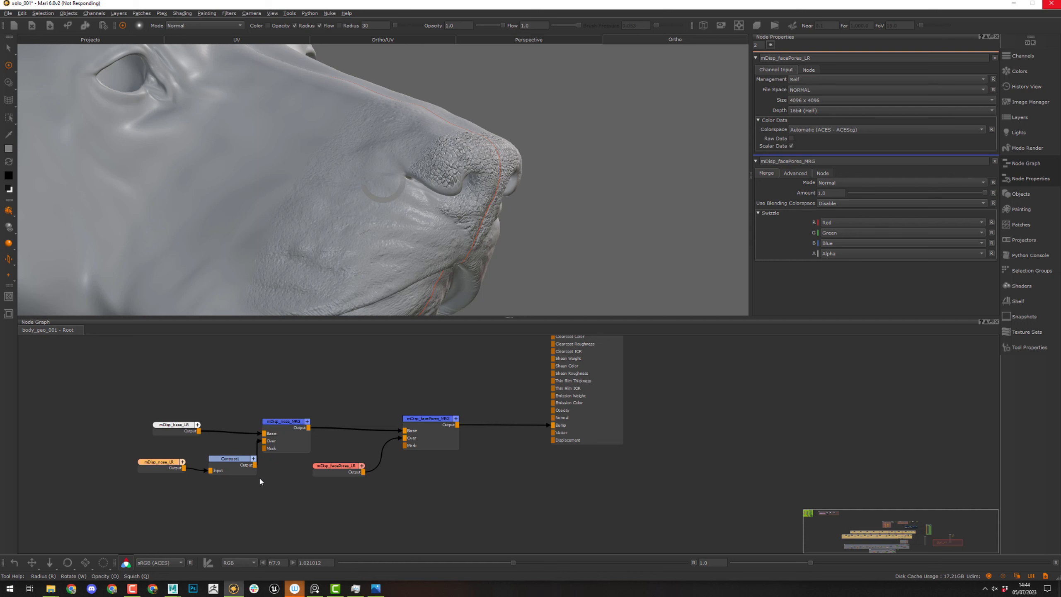
- Open the new Contrast node's properties and rename it mDisp_facePores_CTRST
middle_click_drag(250, 480, 310, 478)
left_click(309, 471)
double_click(301, 477)
double_click(799, 58)
type("mDisp_facePores_LR")
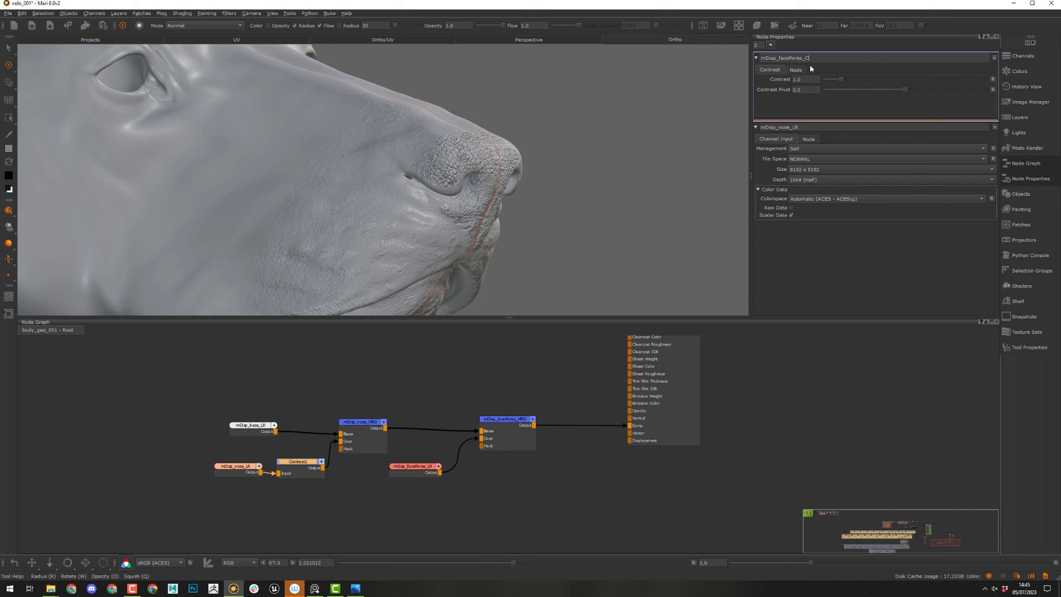
key("Return")
- Lower the contrast of mDisp_facePores_CTRST to 0.35 while checking the bump on the nose
scroll(599, 171, "up", 5)
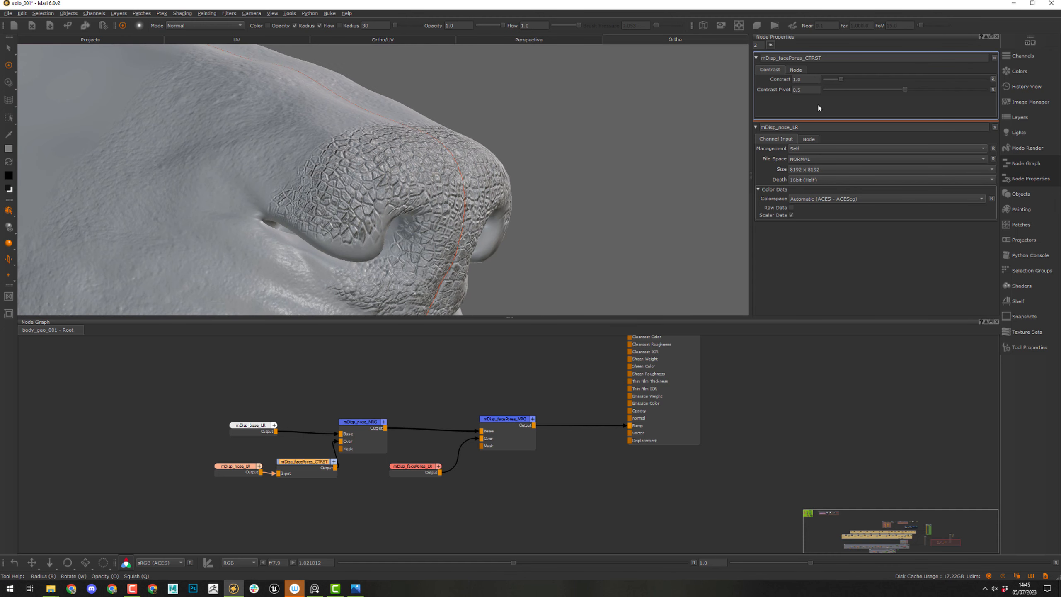
left_click(806, 89)
left_click_drag(843, 84, 828, 77)
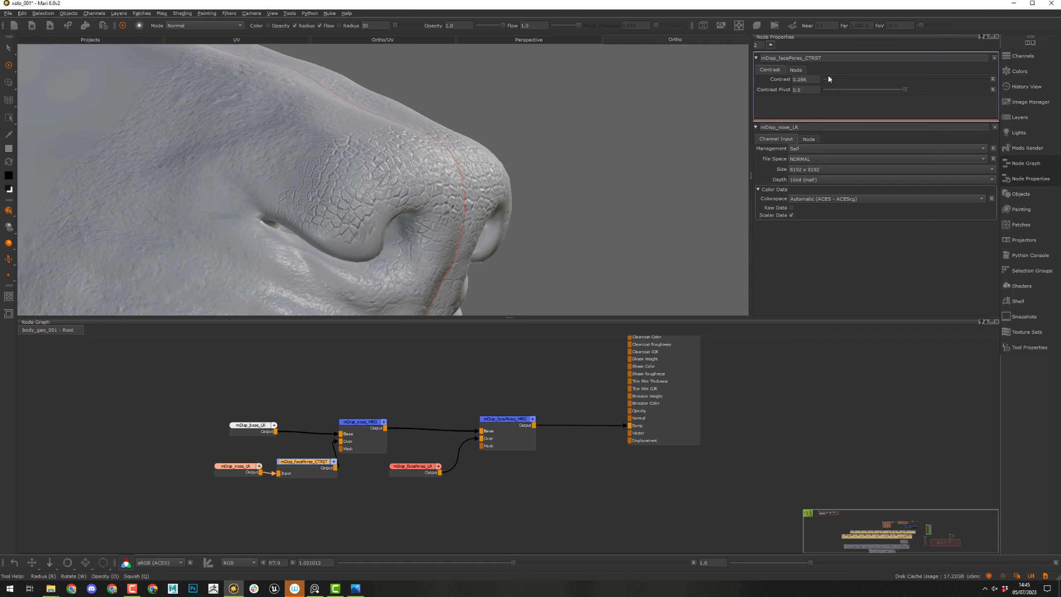
left_click_drag(802, 80, 825, 83)
right_click_drag(589, 162, 481, 175, "alt")
left_click(482, 418)
left_click(503, 457)
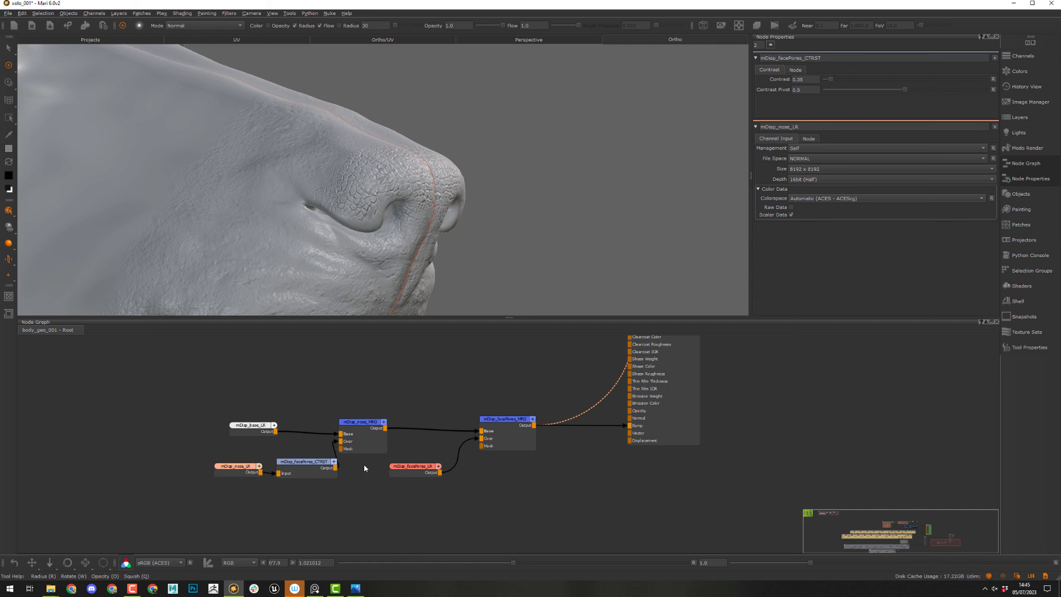
- Show the displacement colours without lighting and set the contrast of mDisp_facePores_CTRST to 0.5
key("F1")
left_click(306, 474)
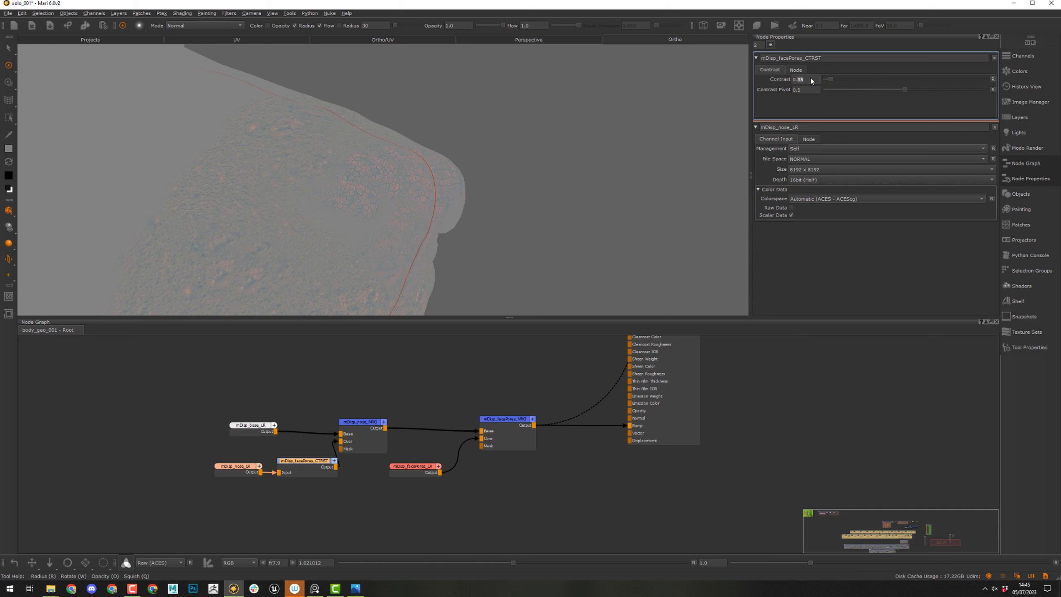
left_click(993, 80)
type("0")
key("Return")
- Select the whole group of mDisp nodes and move it farther from the shader whose Bump input it feeds
left_click(480, 500)
left_click_drag(181, 502, 546, 391)
middle_click_drag(545, 390, 620, 382)
left_click_drag(578, 439, 320, 444)
middle_click_drag(446, 498, 769, 508)
middle_click_drag(673, 466, 443, 451)
middle_click_drag(530, 461, 601, 462)
middle_click_drag(450, 190, 488, 121, "alt")
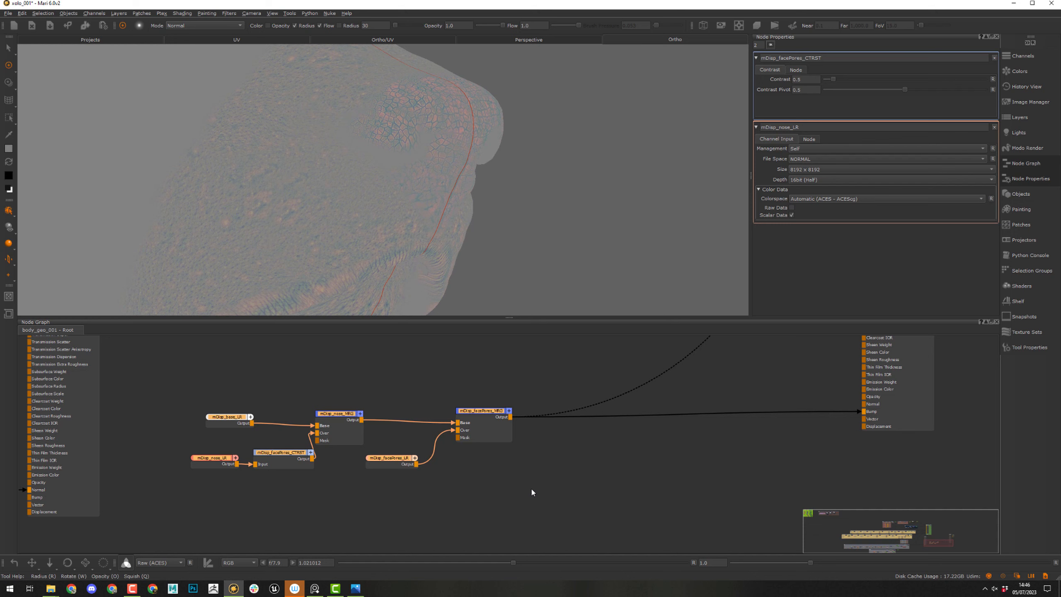
- Space out mDisp_base_LR, mDisp_nose_LR and mDisp_facePores_CTRST, and shift the bump-fed shader node farther from the merges
left_click_drag(223, 421, 192, 422)
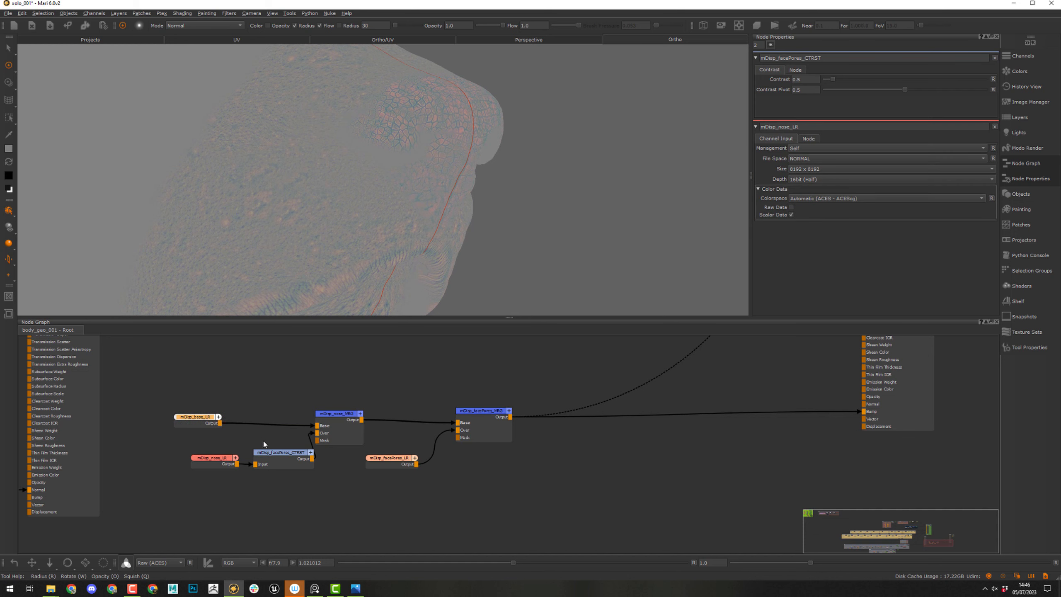
mouse_move(245, 468)
left_mouse_down()
mouse_move(294, 451)
mouse_move(255, 454)
left_mouse_up()
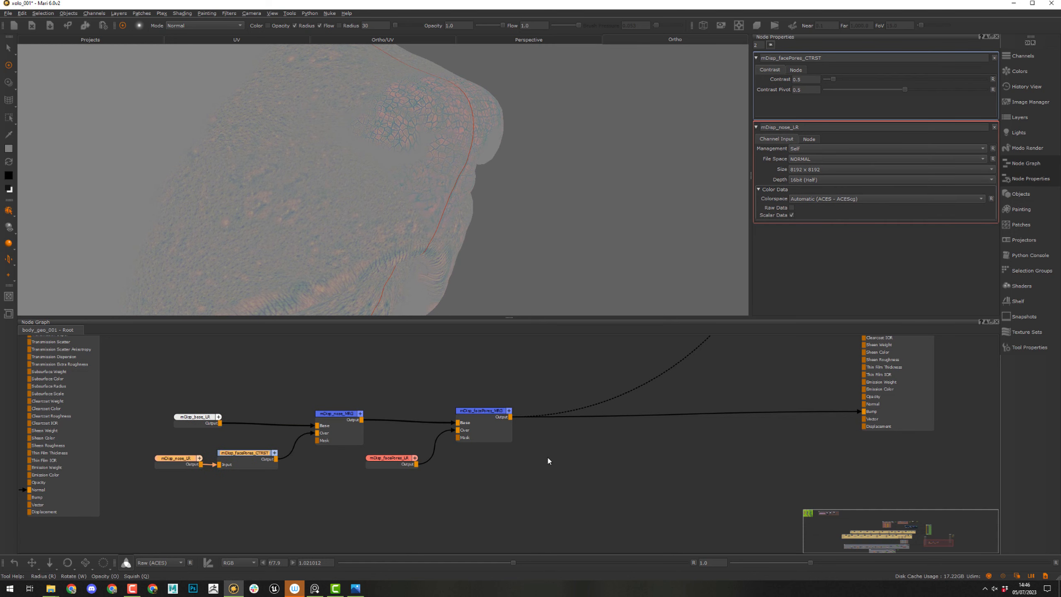
left_click(569, 497)
middle_click_drag(564, 494, 534, 509)
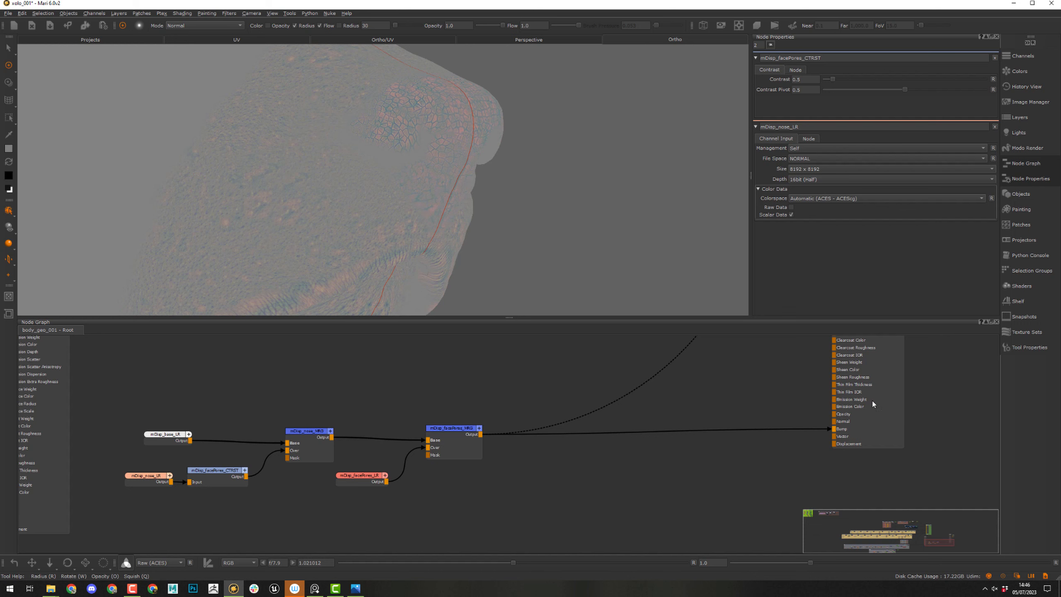
left_click_drag(873, 404, 928, 404)
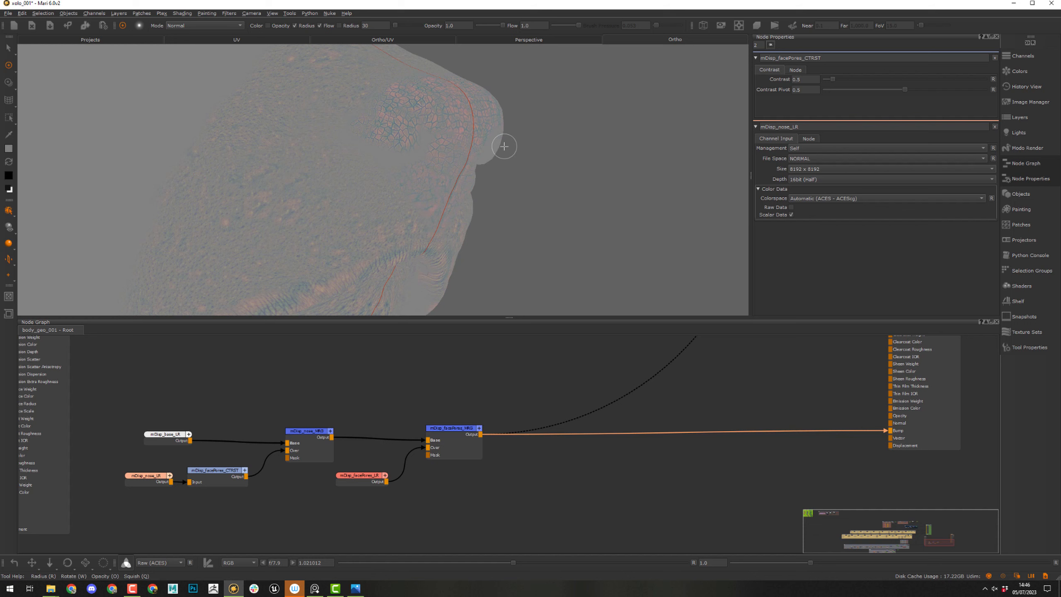
- Create a Shuffle node beside mDisp_facePores_MRG and name it extract_R_SHFL
left_click(523, 495)
key("Tab")
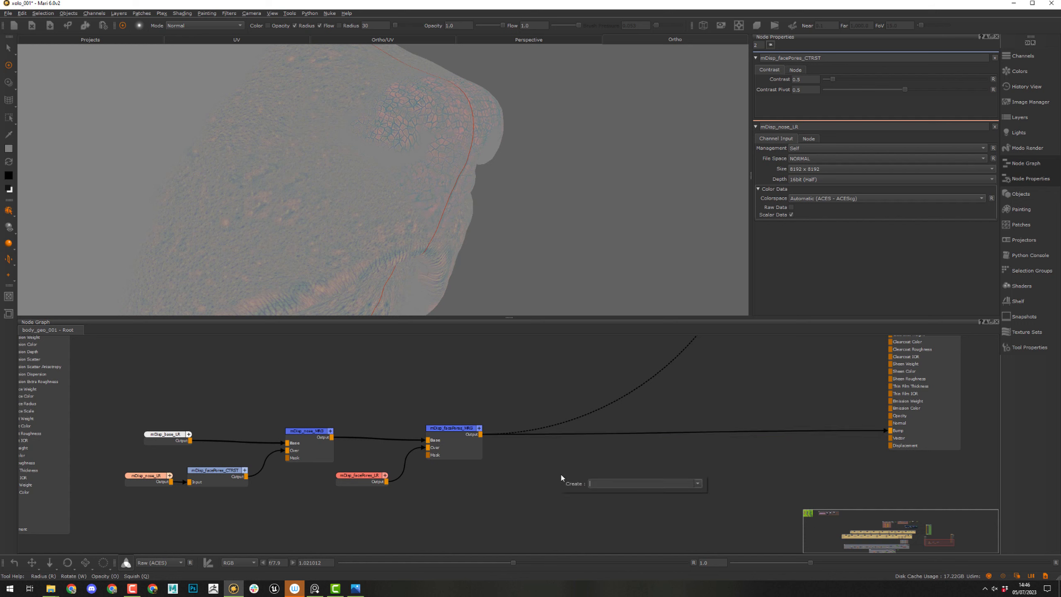
type("Shuffle")
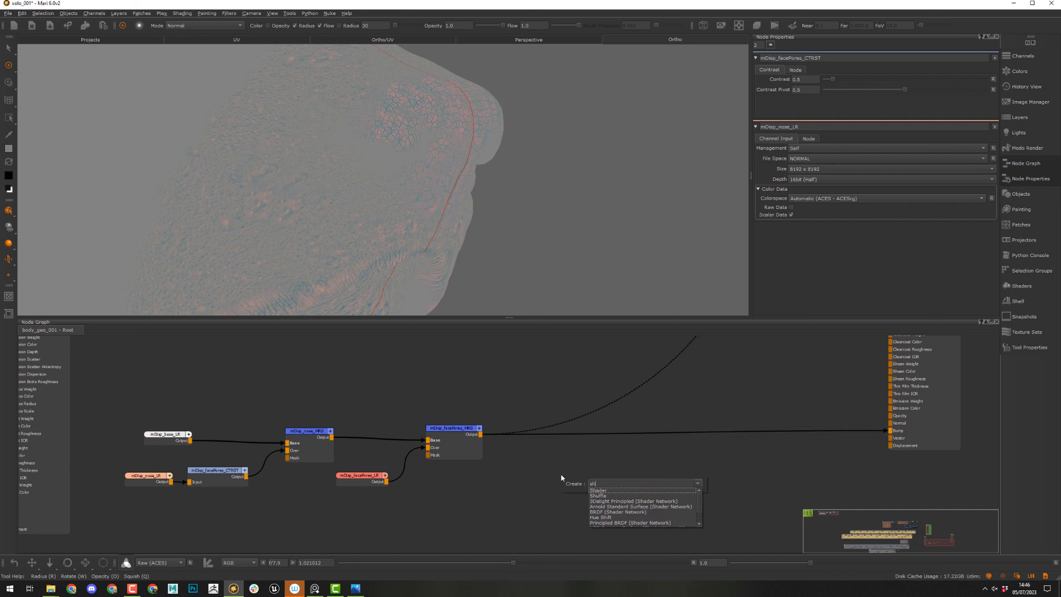
key("Return")
left_click(562, 477)
left_click_drag(581, 485, 563, 460)
double_click(786, 57)
type("extract_R_SHFL")
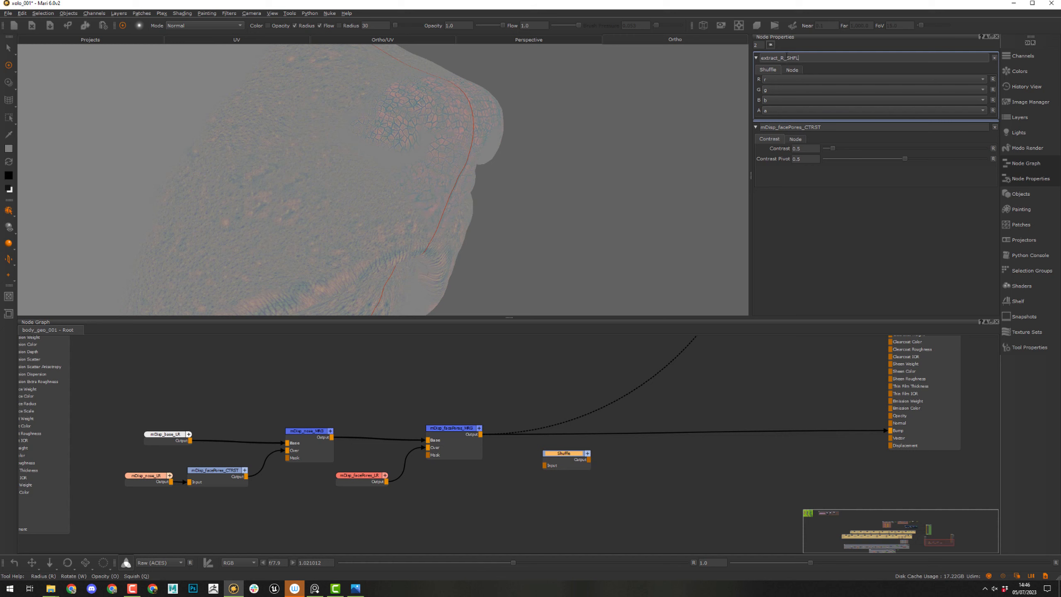
key("Return")
- Duplicate extract_R_SHFL and place the copy just below the original
left_click(713, 443)
left_click(555, 467)
key("ctrl+c")
left_click(577, 498)
key("ctrl+v")
left_click_drag(589, 509, 562, 493)
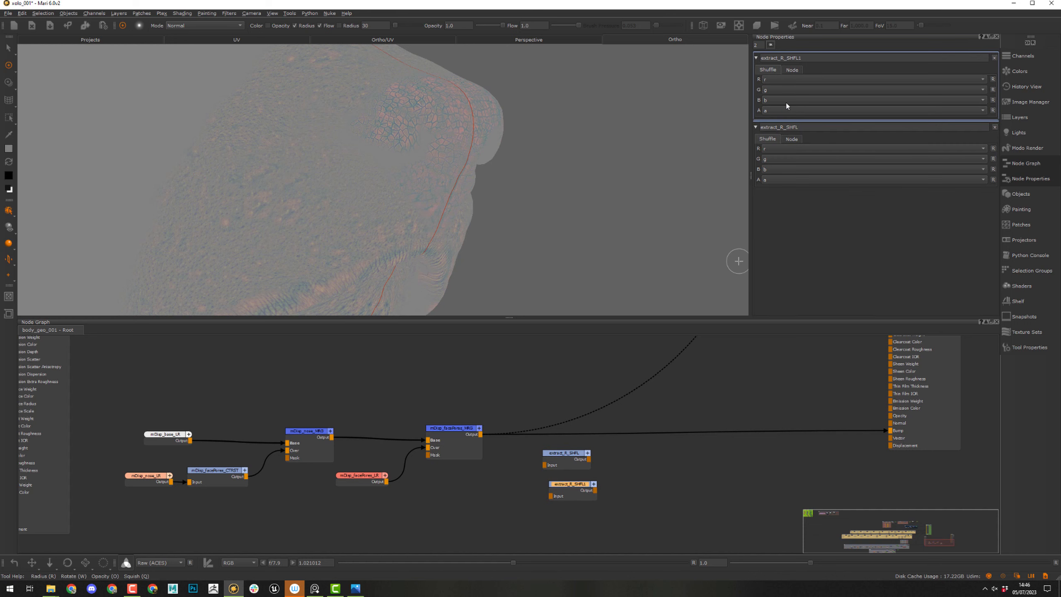
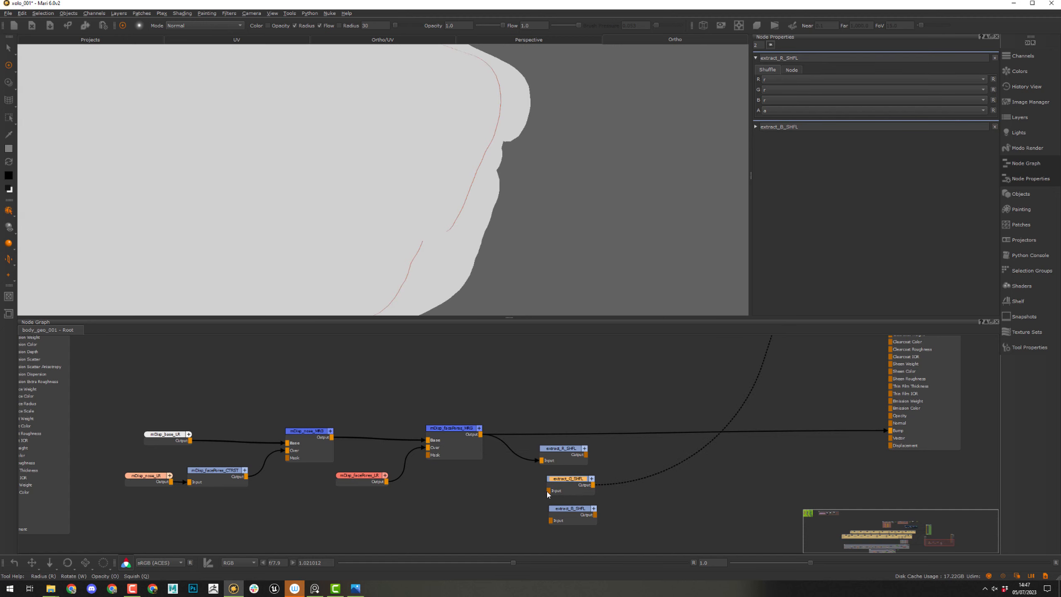
- Feed mDisp_facePores_MRG into extract_G_SHFL, set its R, G and B channels to g, and compare it with extract_R_SHFL
left_click_drag(549, 492, 479, 434)
left_click_drag(568, 495, 558, 490)
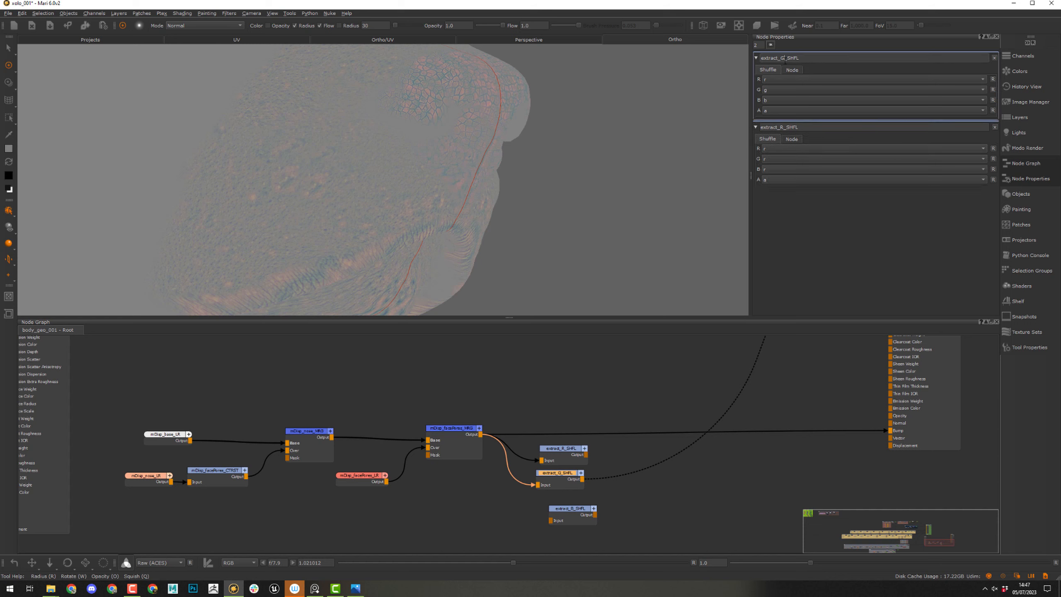
left_click(787, 81)
left_click(787, 89)
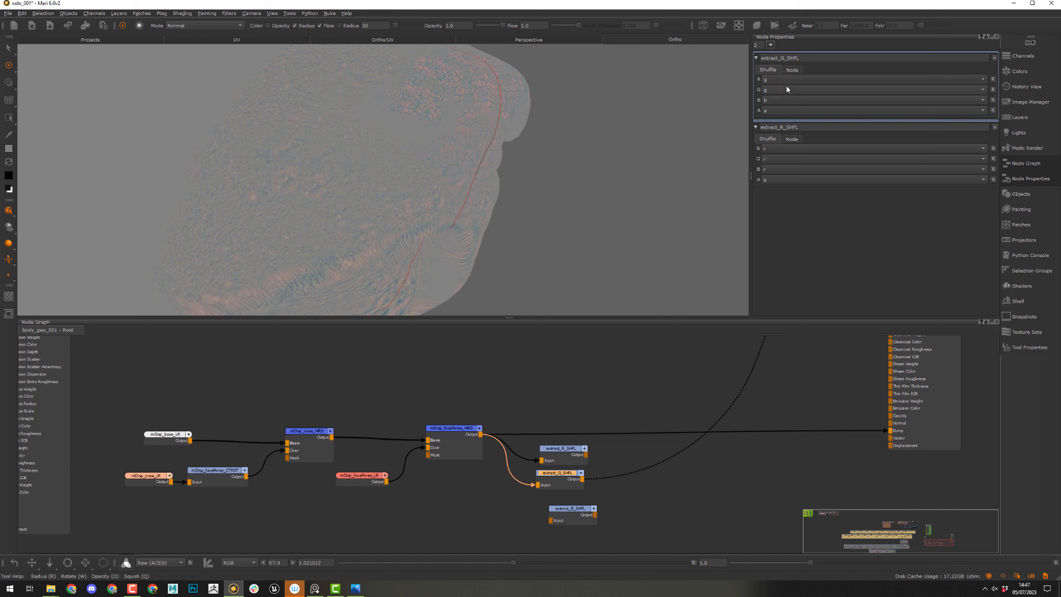
left_click(780, 98)
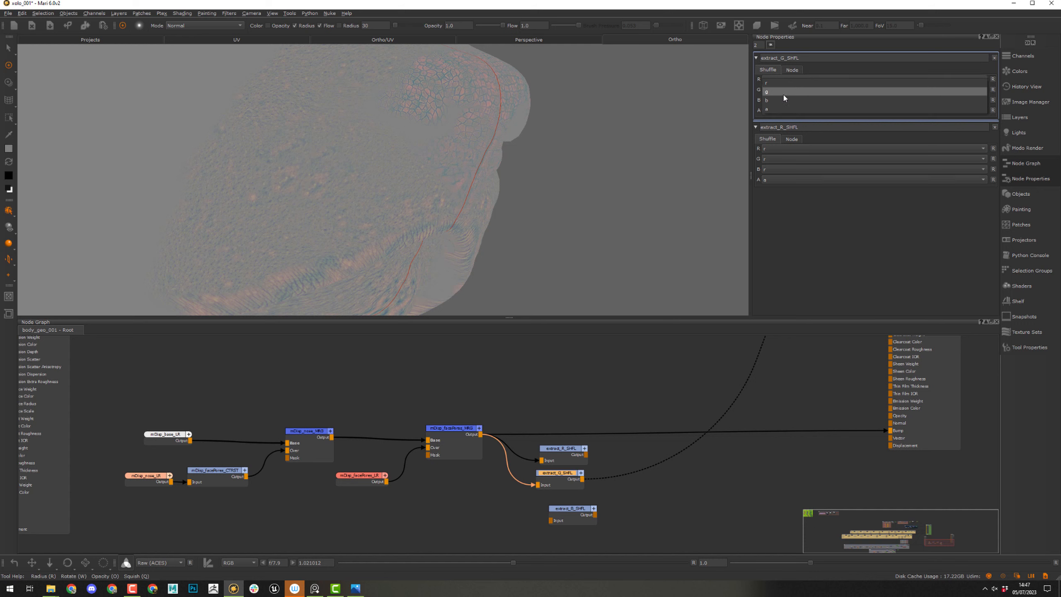
left_click(784, 96)
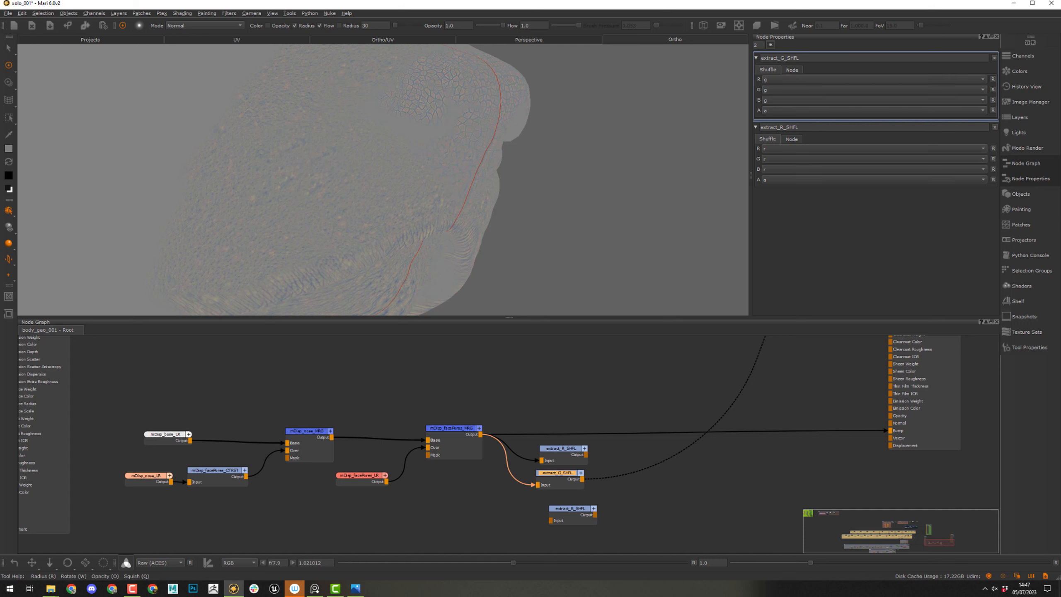
left_click(567, 456)
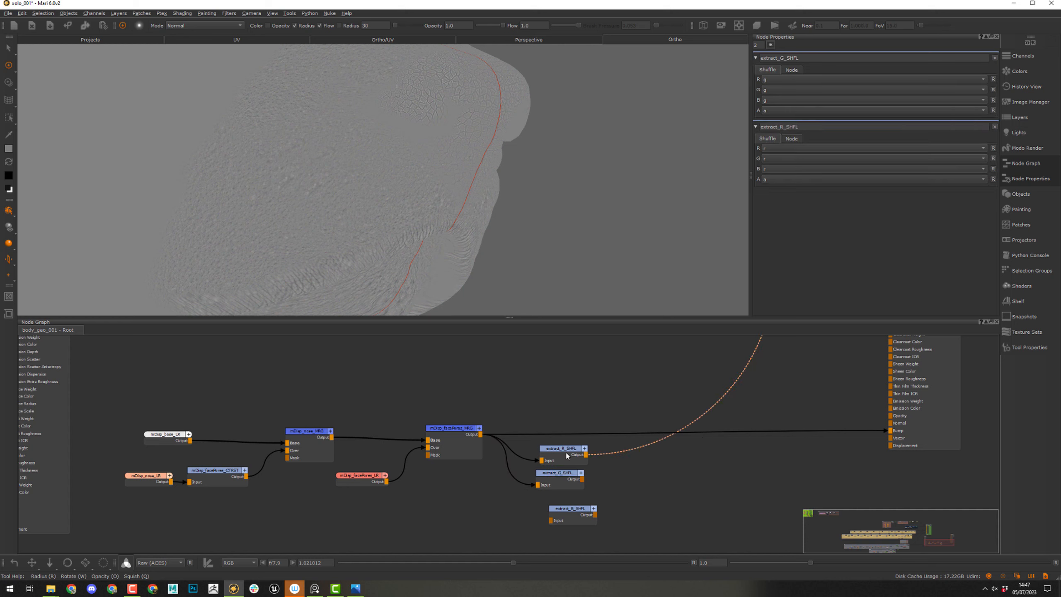
left_click(563, 478)
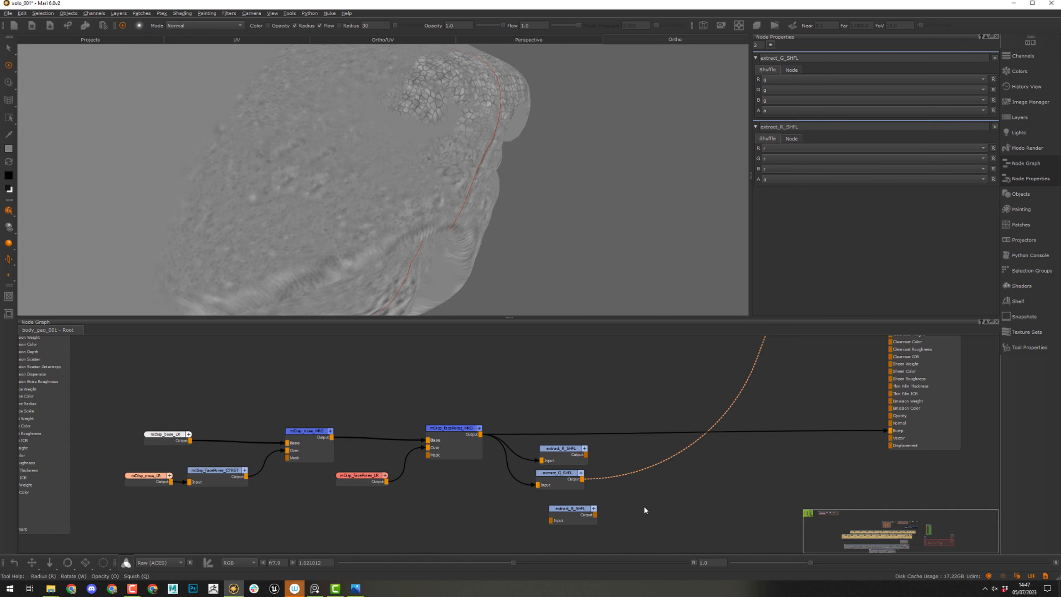
- Feed mDisp_facePores_MRG into extract_B_SHFL and set its R, G and B channels to b
middle_click_drag(639, 514, 656, 473)
left_click_drag(579, 475, 497, 393)
key("1")
double_click(584, 469)
left_click(780, 81)
left_click(779, 99)
left_click(778, 91)
left_click(777, 100)
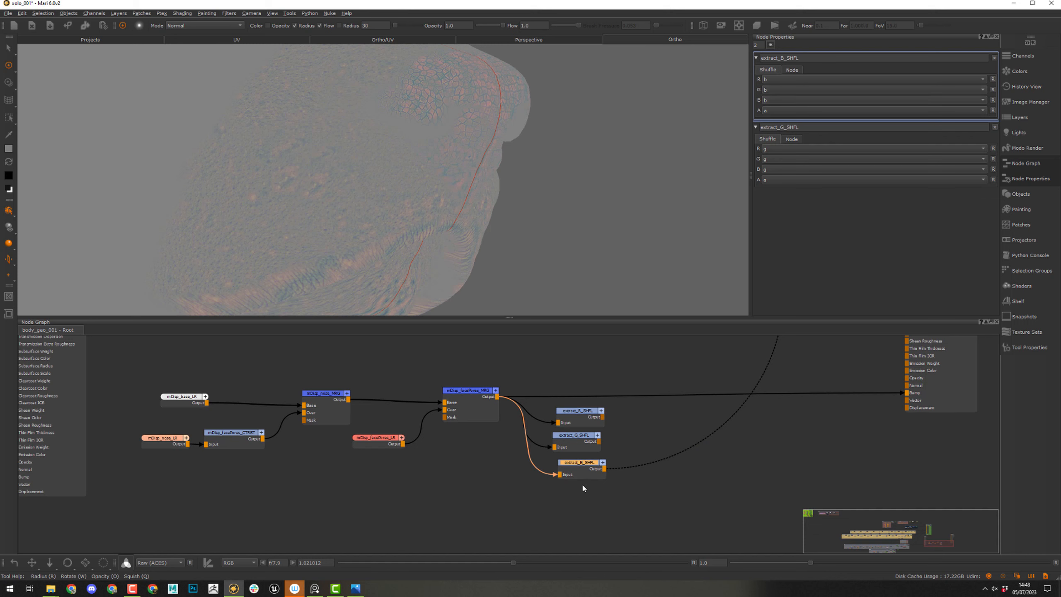
- Compare the outputs of the extract_R_SHFL, extract_G_SHFL and extract_B_SHFL nodes on the muzzle
middle_click_drag(462, 167, 461, 212, "alt")
right_click_drag(467, 181, 495, 194, "alt")
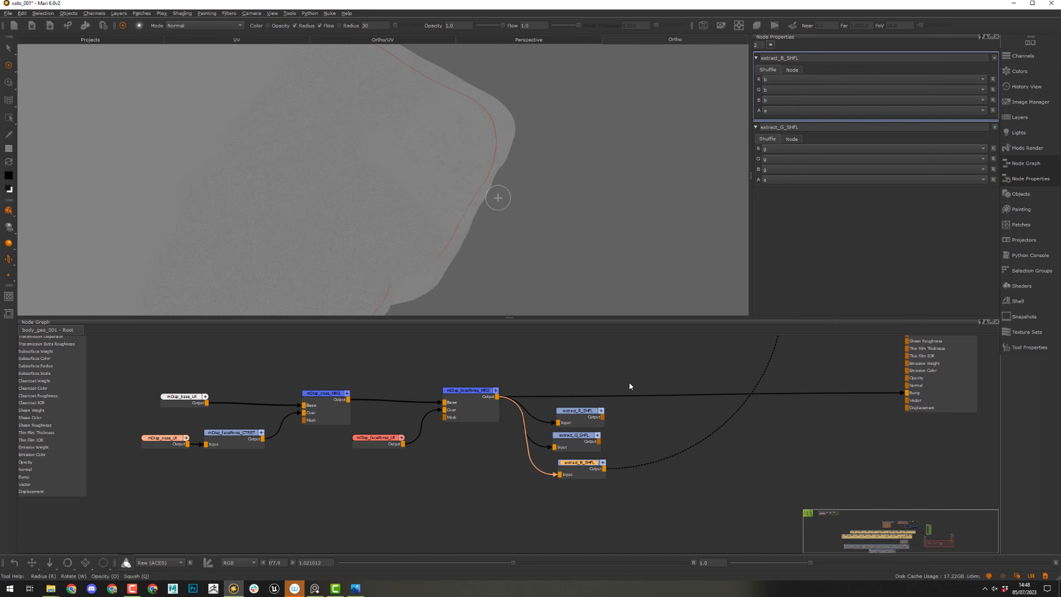
left_click(580, 447)
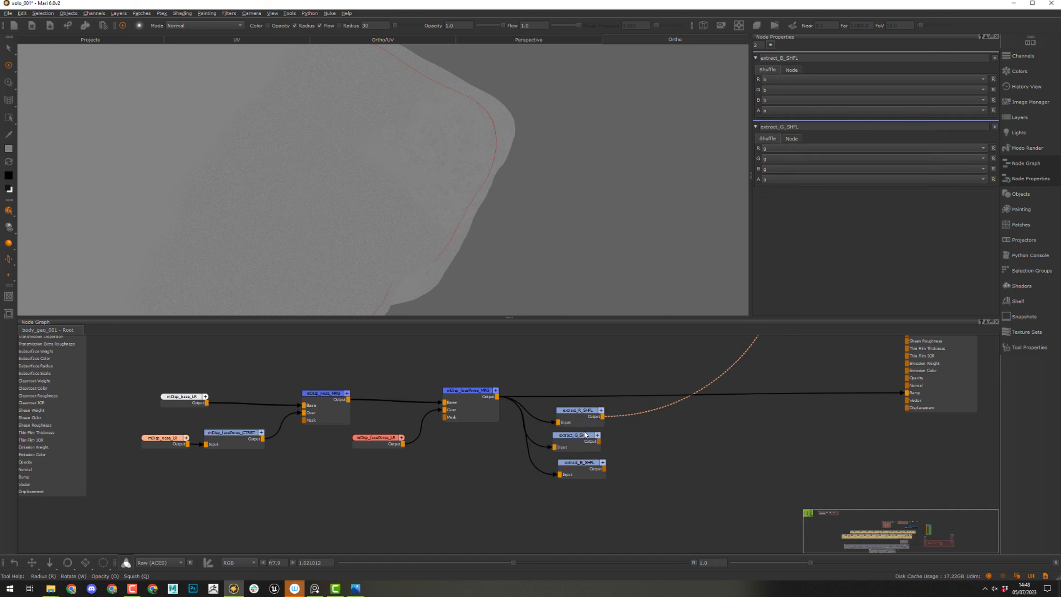
key("1")
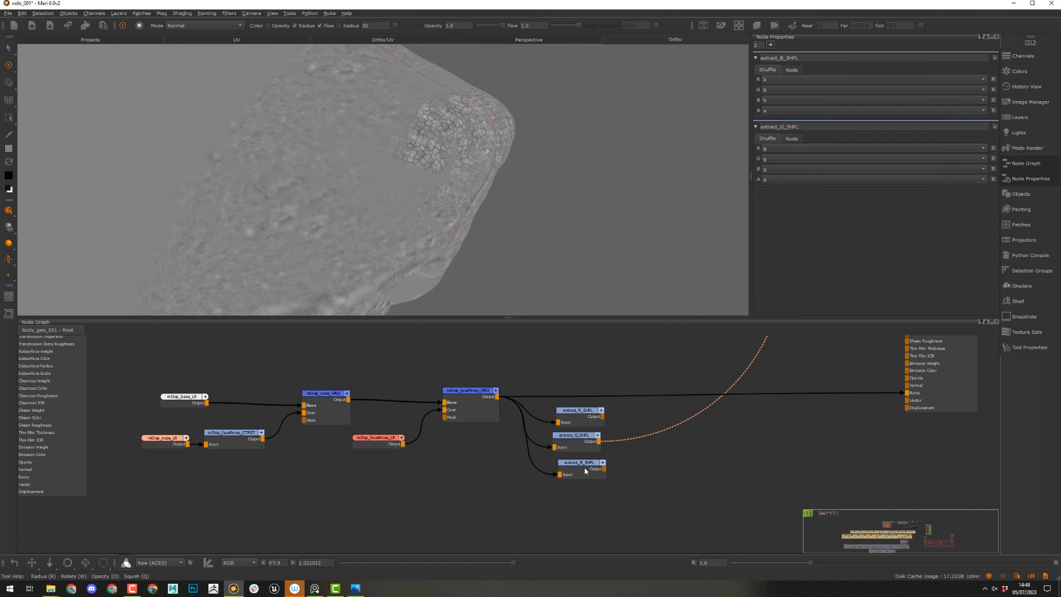
left_click(584, 471)
key("1")
- Add a Merge node with extract_R_SHFL as Base and extract_G_SHFL as Over, and view its output
middle_click_drag(646, 430, 509, 441)
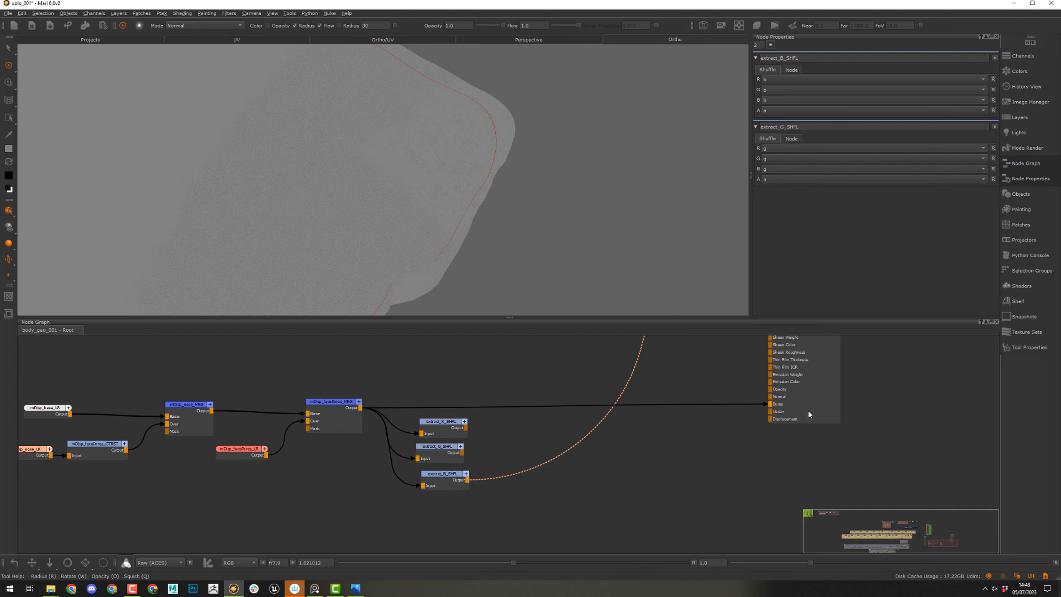
left_click(511, 427)
left_click(437, 422)
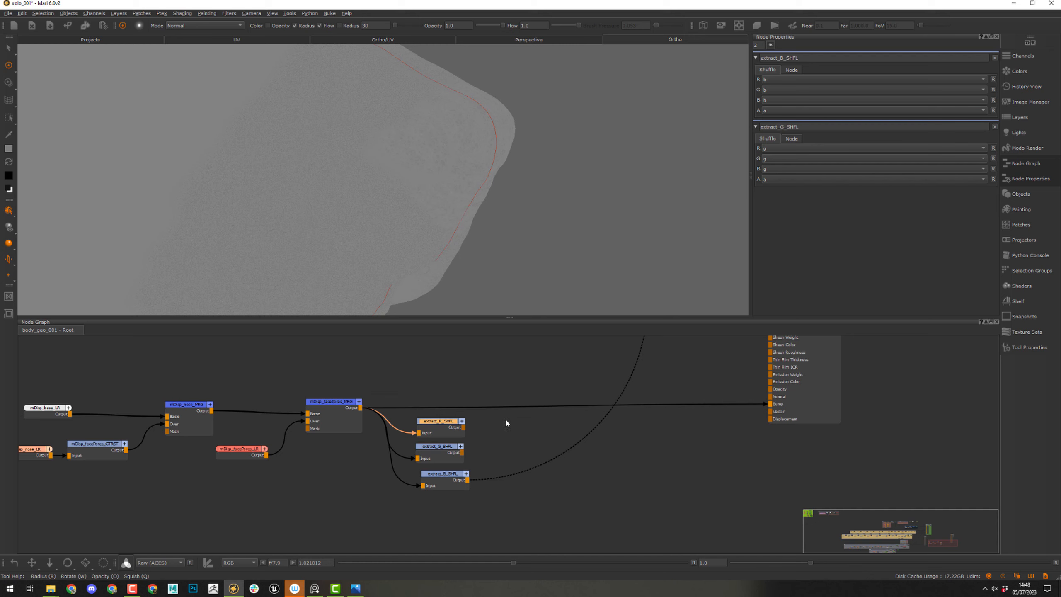
left_click_drag(454, 431, 455, 426)
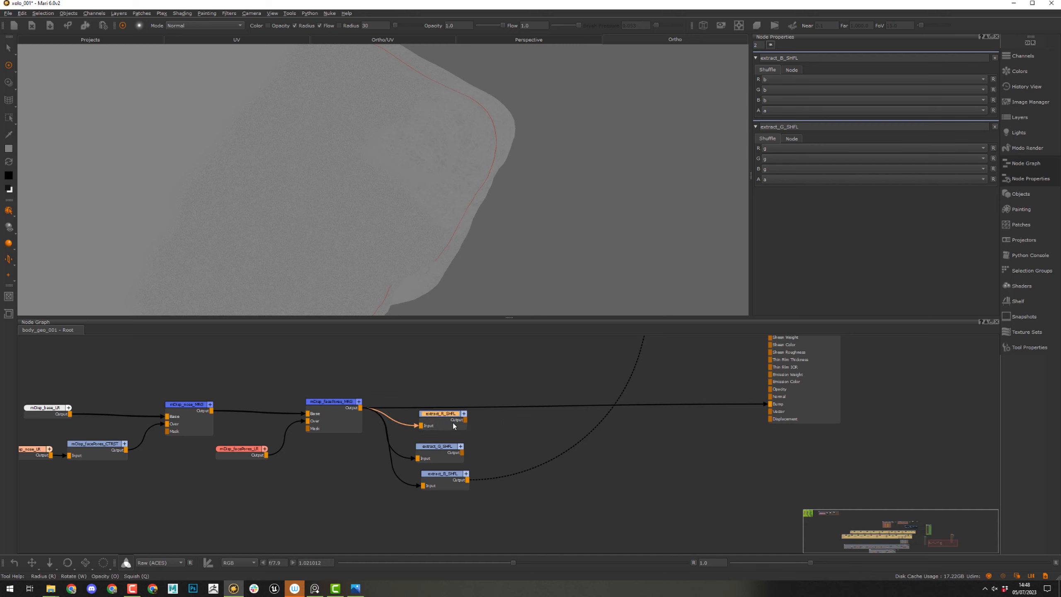
key("m")
left_click_drag(533, 424, 545, 426)
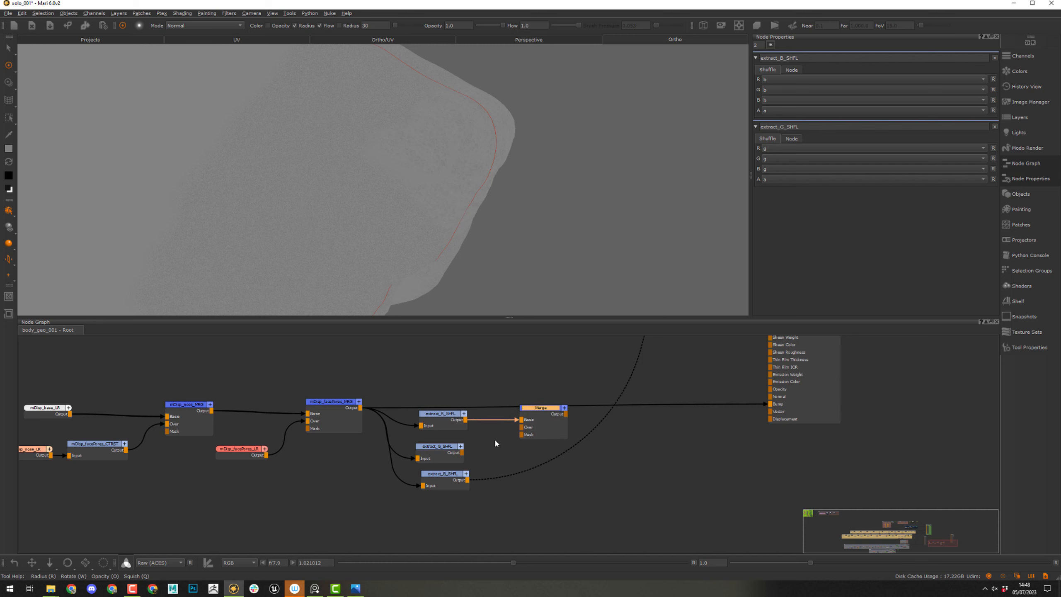
left_click_drag(462, 453, 522, 427)
left_click(546, 413)
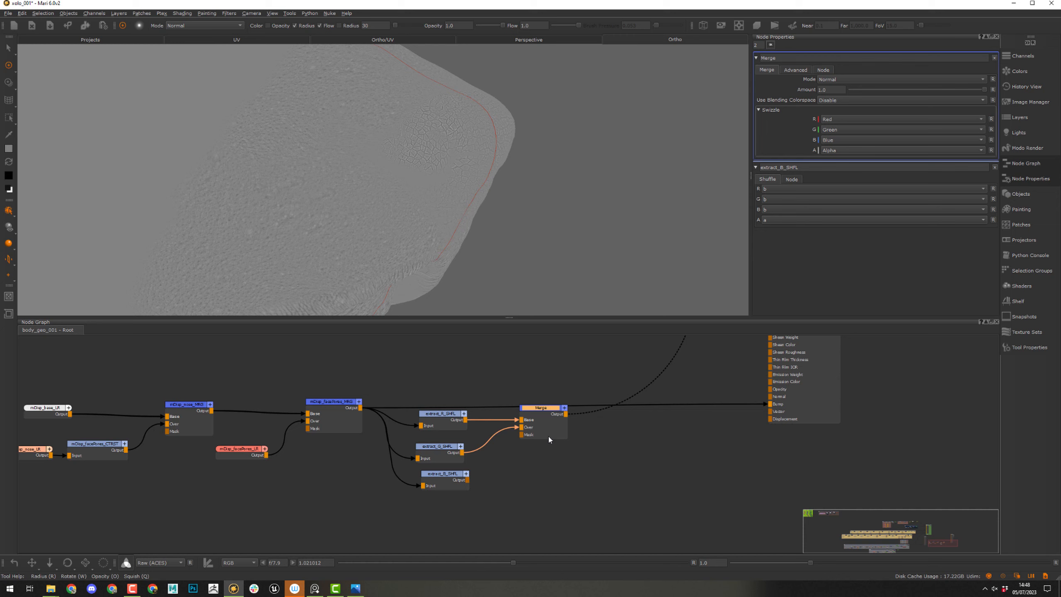
- Set the new Merge node's blending mode to Overlay with an Amount of 1.0
left_click_drag(544, 432, 539, 433)
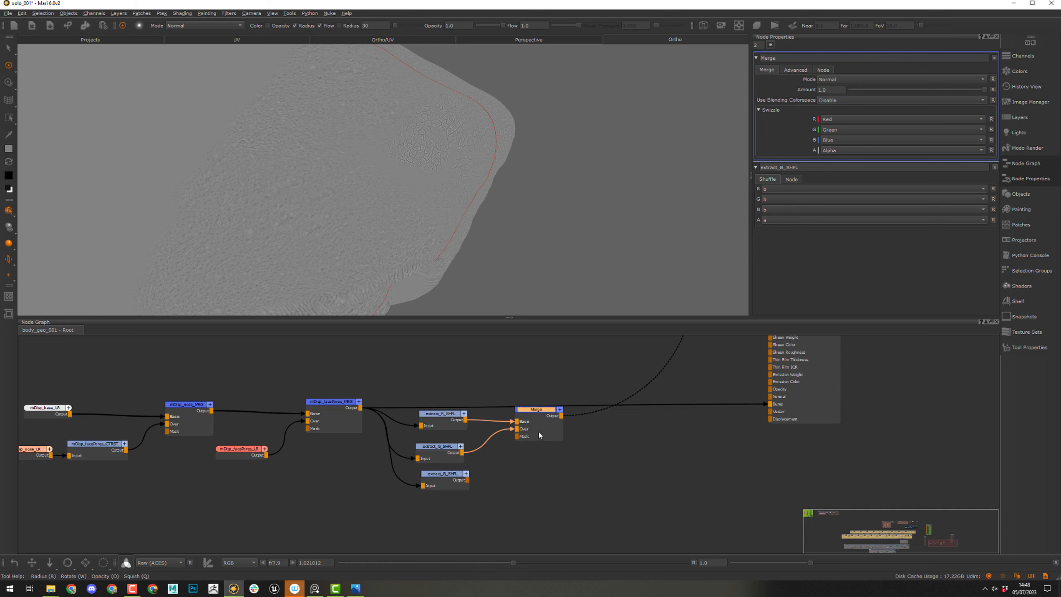
left_click(847, 79)
mouse_move(867, 115)
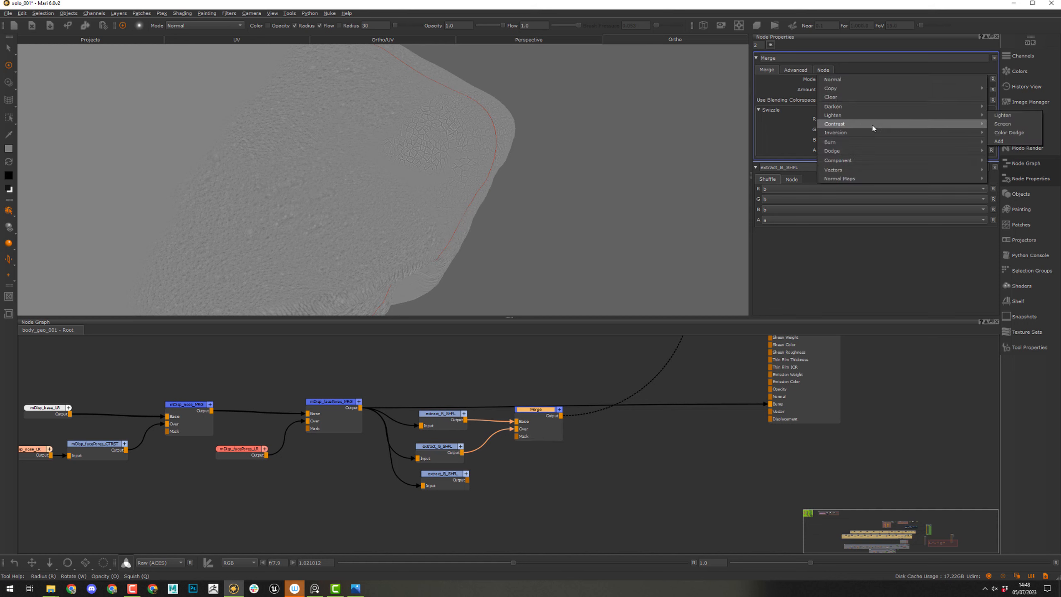
mouse_move(918, 124)
left_click(1018, 142)
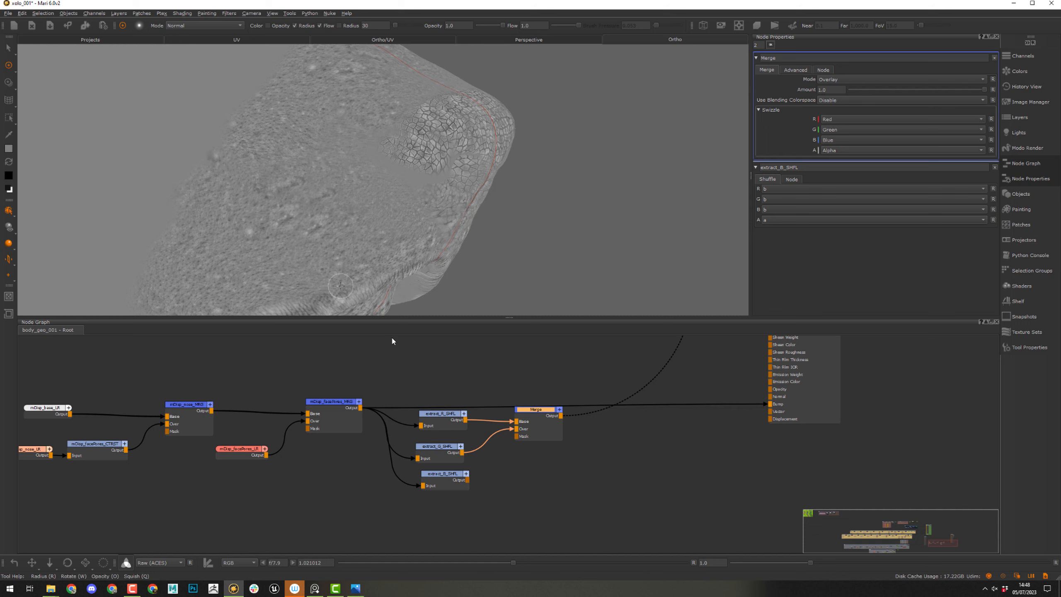
left_click_drag(534, 423, 535, 422)
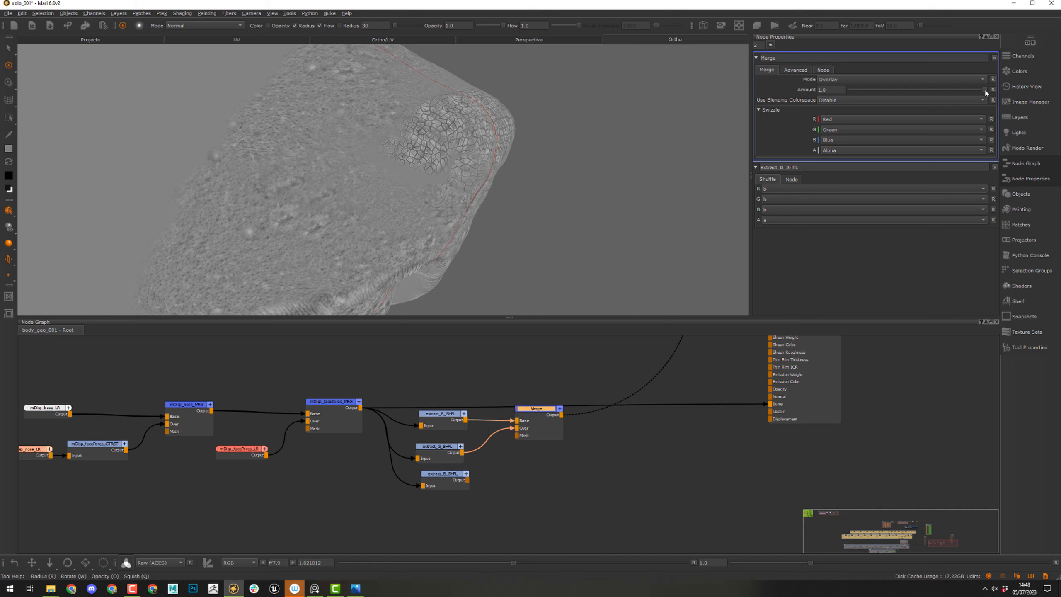
left_click_drag(961, 87, 990, 96)
- Display the shaded clay material on the muzzle and connect the Merge node's output to the shader's Bump input
scroll(402, 460, "up", 2)
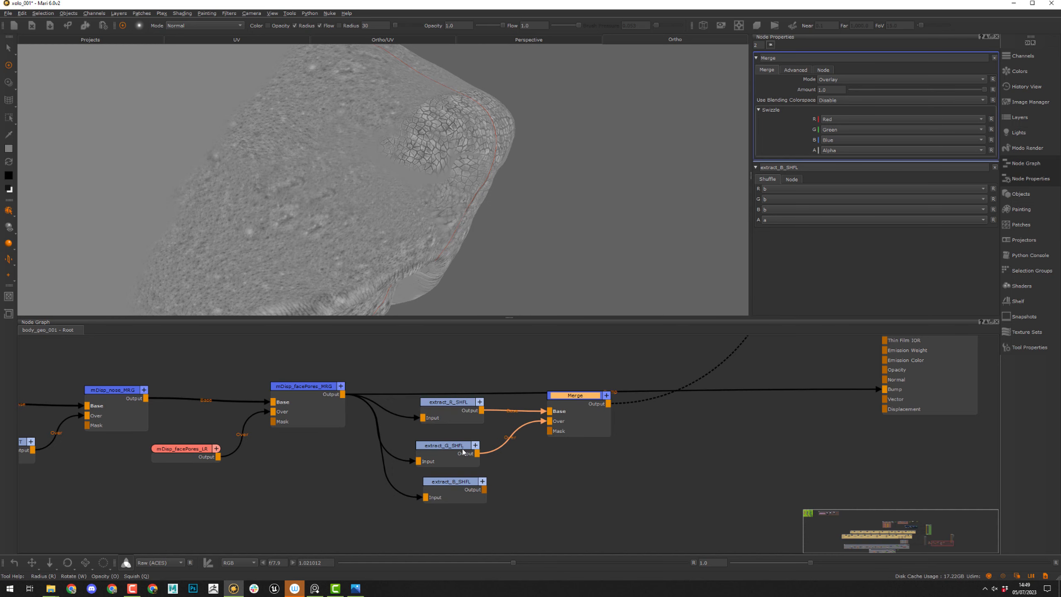
left_click_drag(452, 450, 457, 444)
middle_click_drag(904, 427, 630, 461)
left_click(668, 435)
key("v")
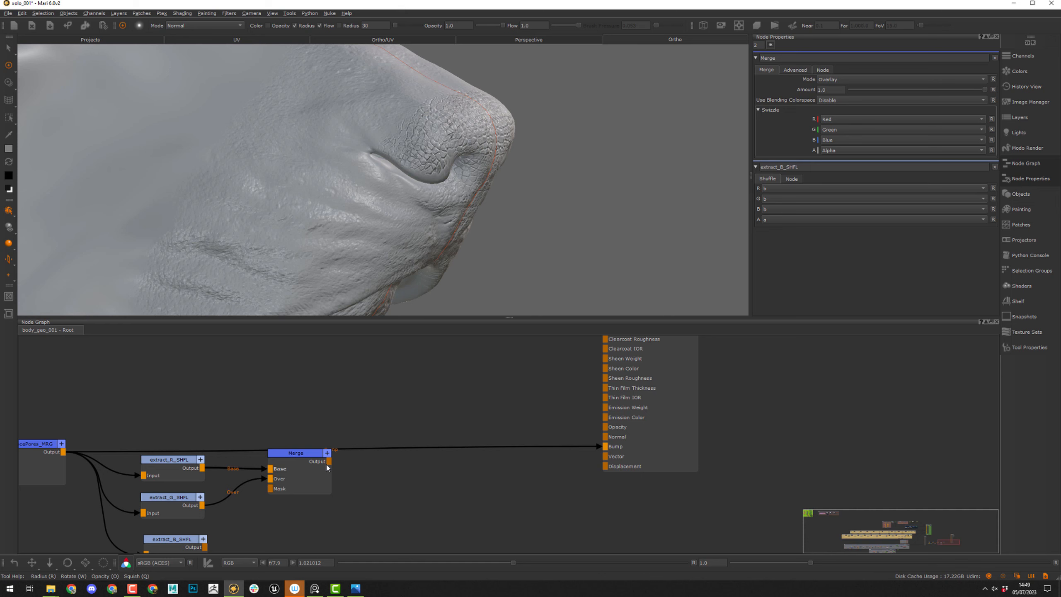
left_click_drag(330, 463, 610, 448)
middle_click_drag(389, 415, 595, 368)
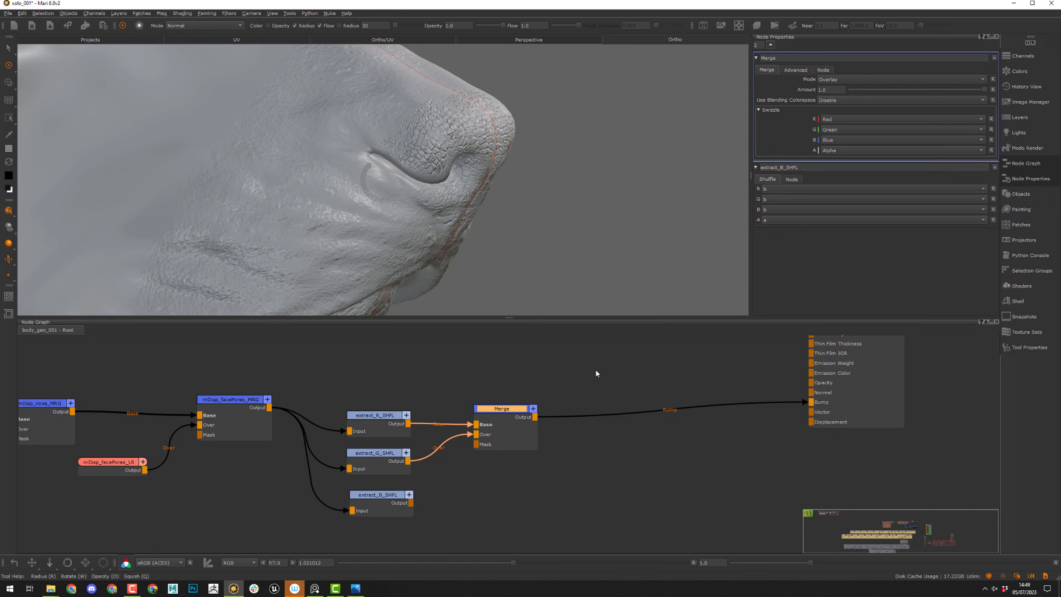
- Rename the Merge node combining the R and G channels as mDisp_G_MRG
left_click(511, 415)
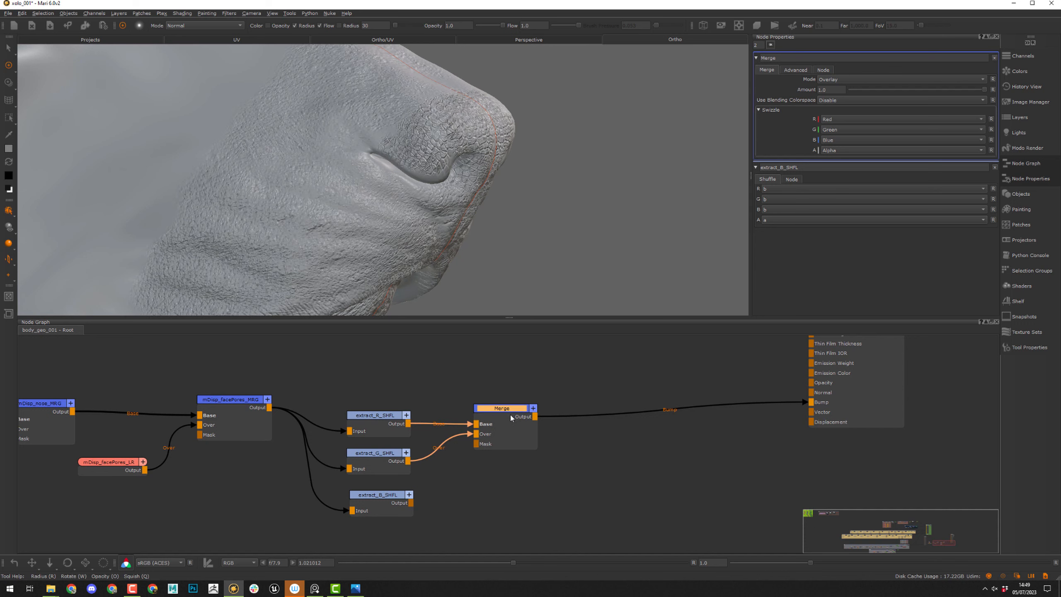
double_click(799, 58)
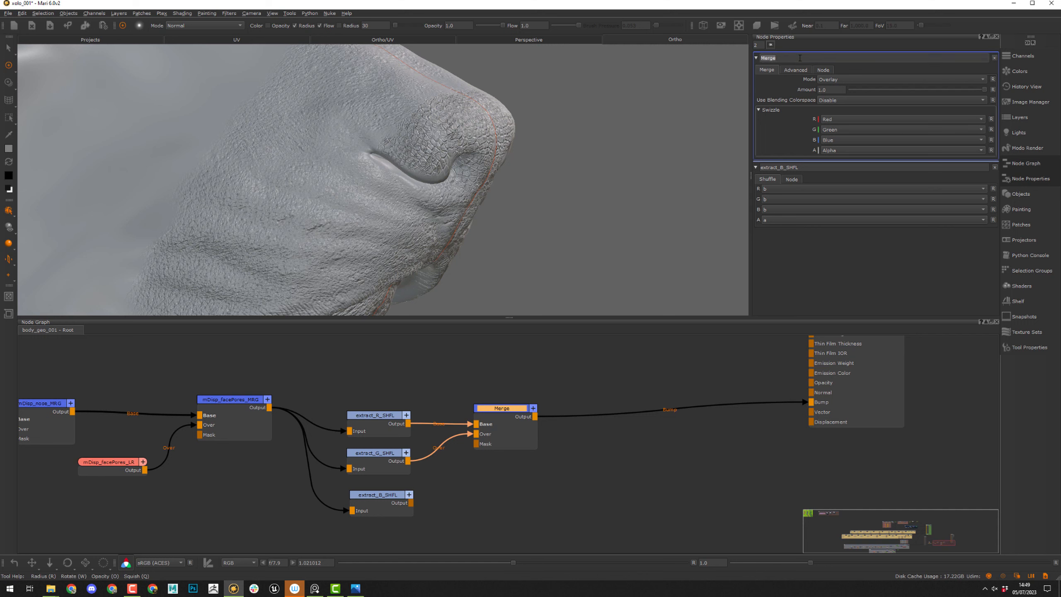
type("mDisp_G_MRG")
key("Return")
mouse_move(984, 91)
left_mouse_down()
mouse_move(836, 101)
mouse_move(1004, 96)
mouse_move(853, 84)
mouse_move(998, 92)
left_mouse_up()
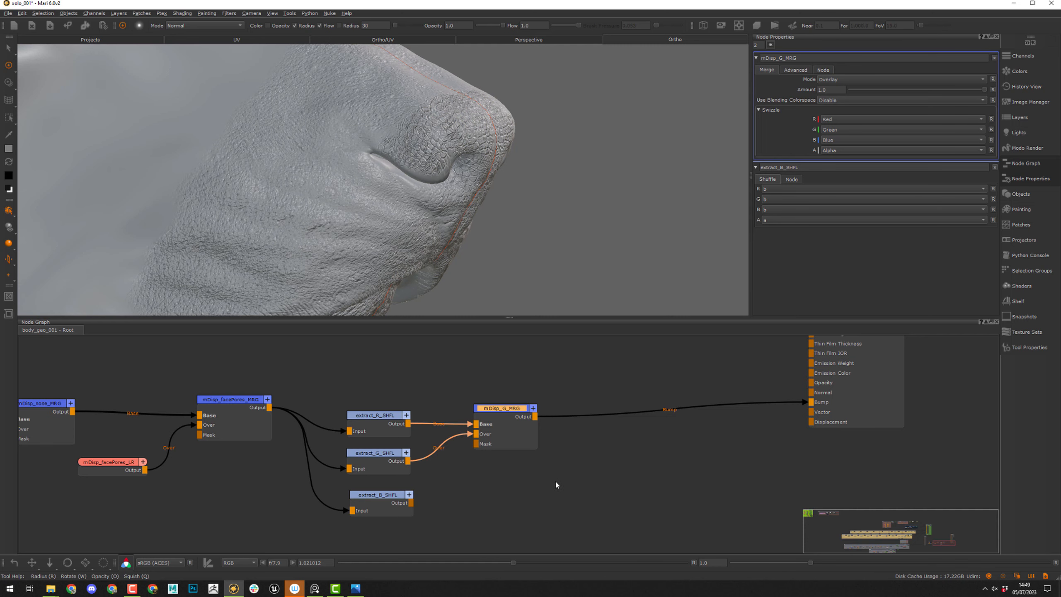
- Duplicate mDisp_G_MRG, insert the copy between it and the Bump input, and feed extract_B_SHFL into the copy's Over
middle_click_drag(522, 501, 489, 480)
key("ctrl+c")
key("ctrl+v")
left_click_drag(597, 443, 592, 400)
left_click_drag(379, 482, 563, 415)
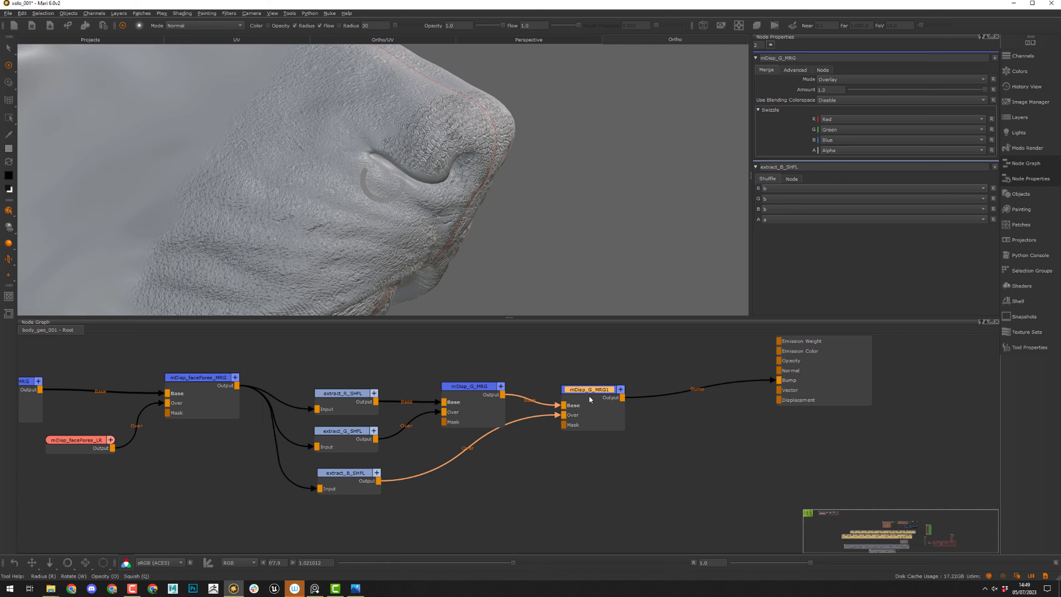
- Rename the duplicated merge node as mDisp_B_MRG
left_click(590, 399)
type("B")
left_click(811, 61)
key("BackSpace")
key("Return")
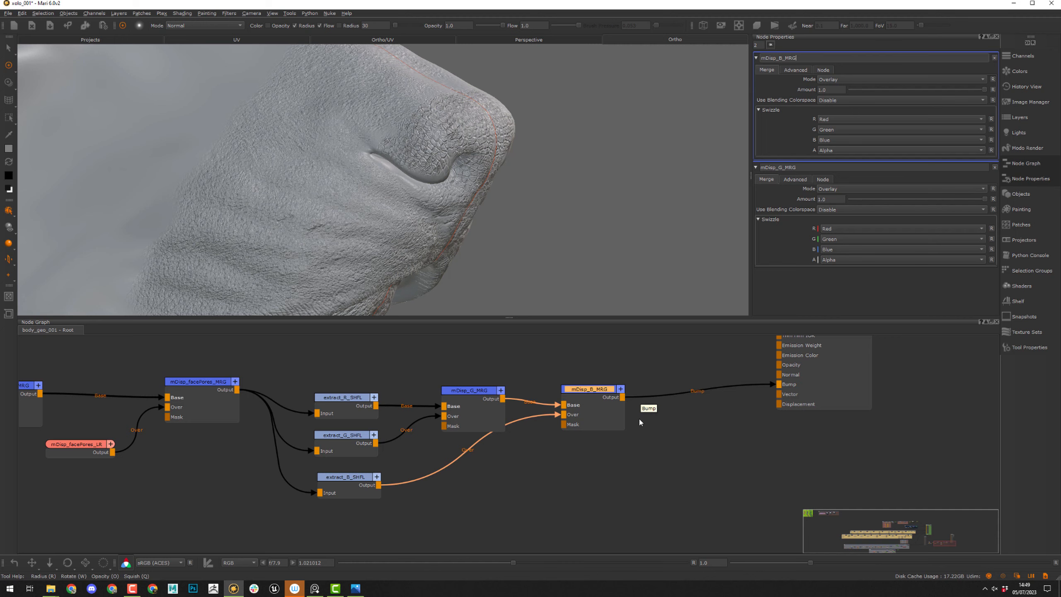
- Inspect the combined bump on the muzzle and lips, and set the Amount of mDisp_G_MRG to 0.25
left_click_drag(408, 172, 397, 138, "alt")
middle_click_drag(432, 181, 448, 129, "alt")
left_click_drag(432, 164, 505, 179, "alt")
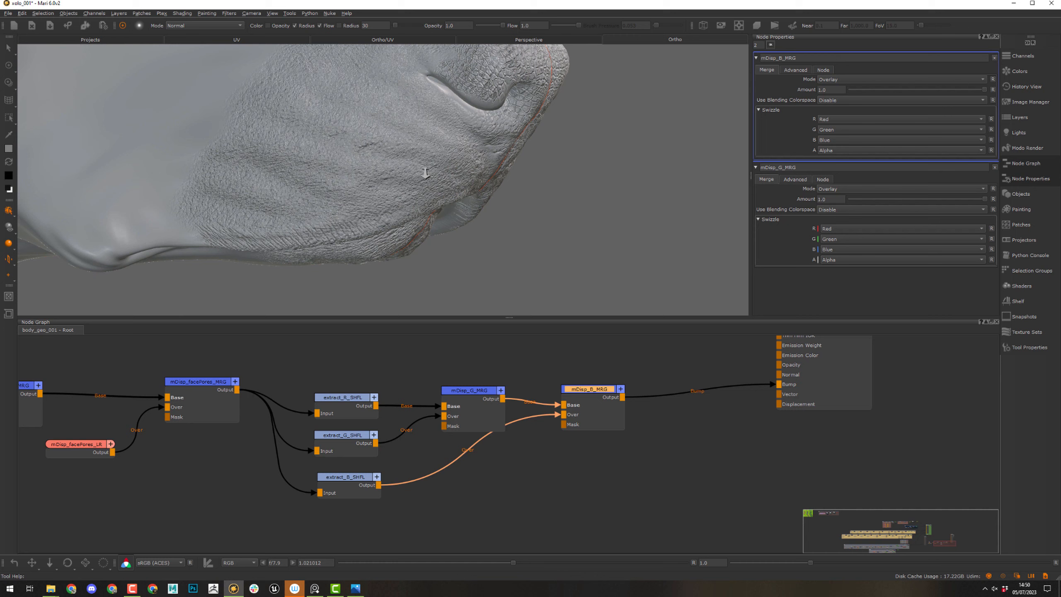
right_click_drag(424, 170, 476, 184, "alt")
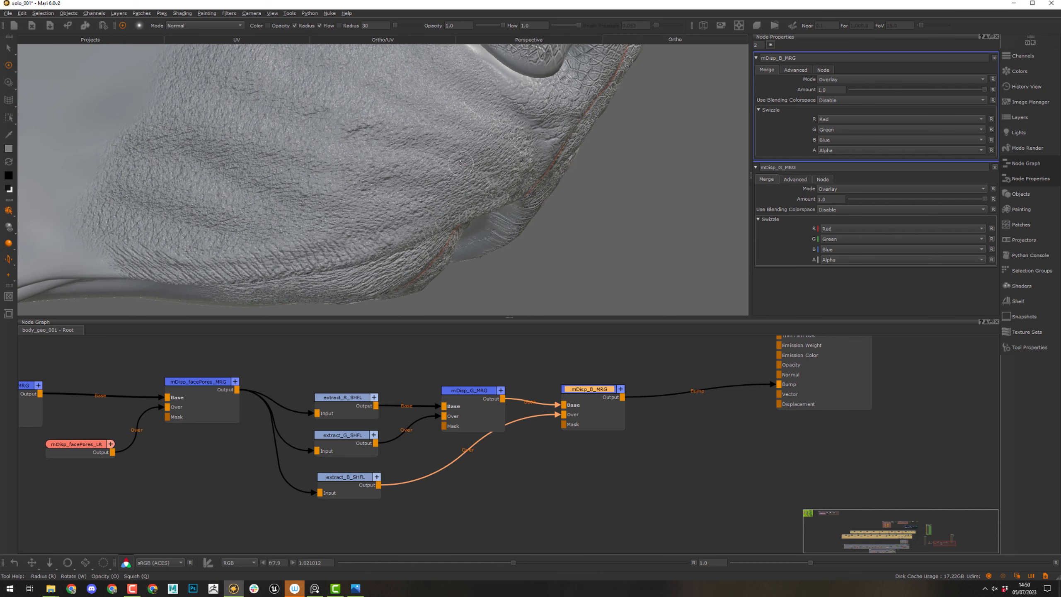
middle_click_drag(461, 163, 513, 193, "alt")
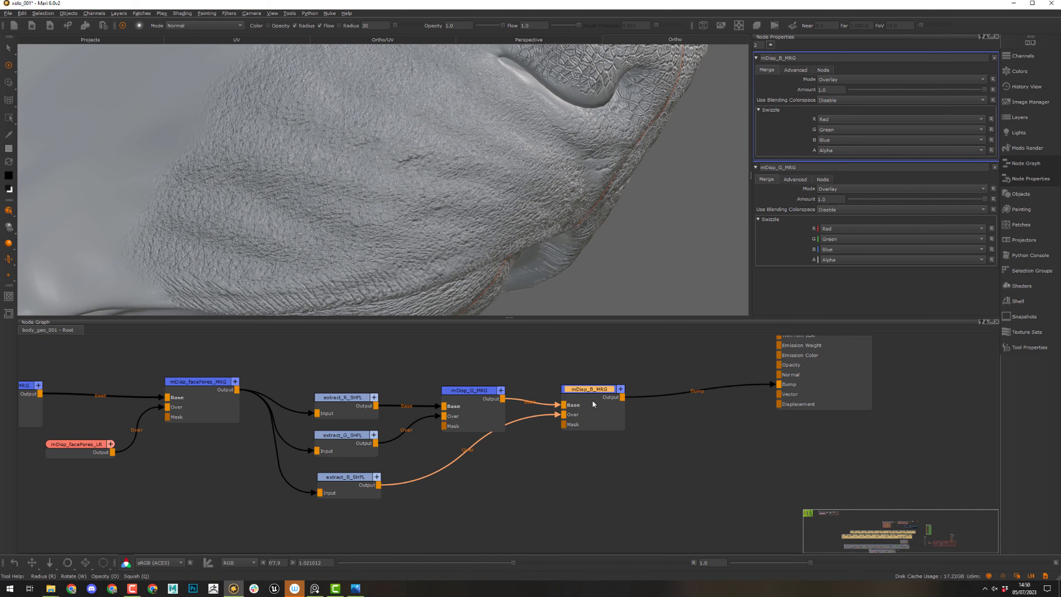
left_click_drag(594, 404, 622, 394)
left_click(489, 413)
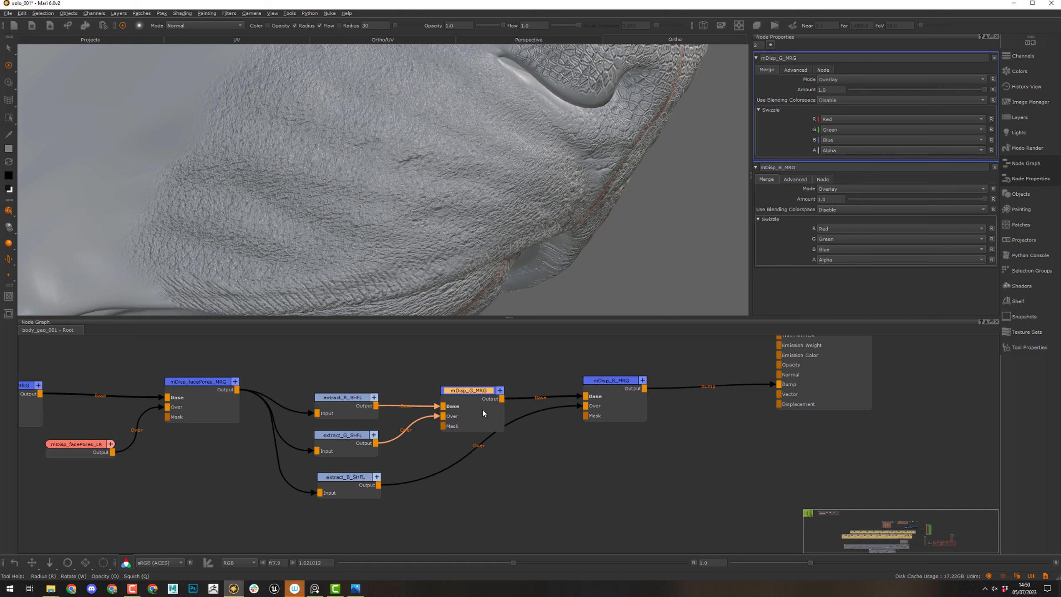
double_click(830, 89)
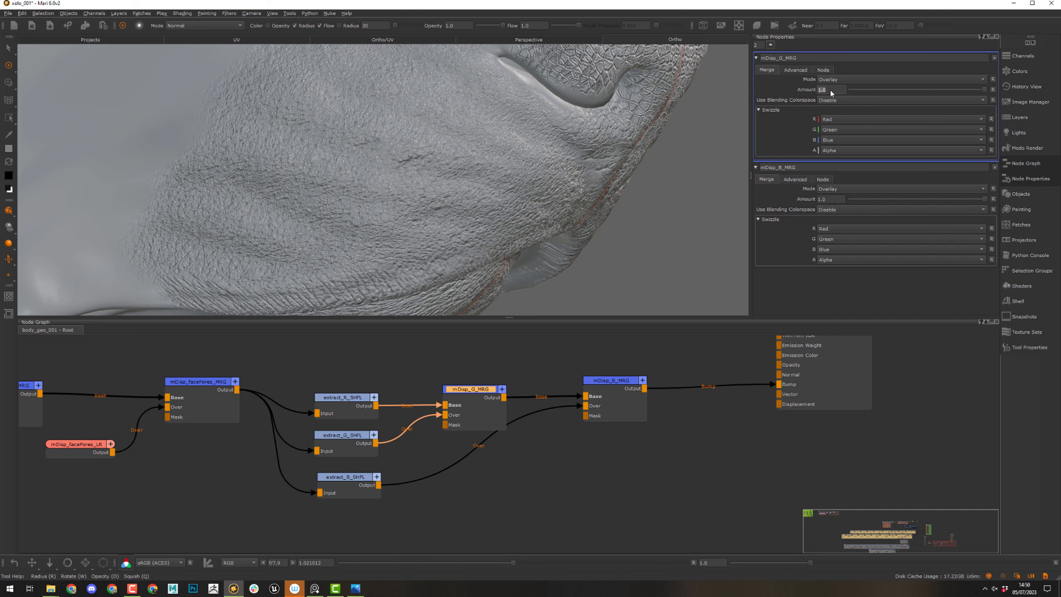
type("0.25")
key("Return")
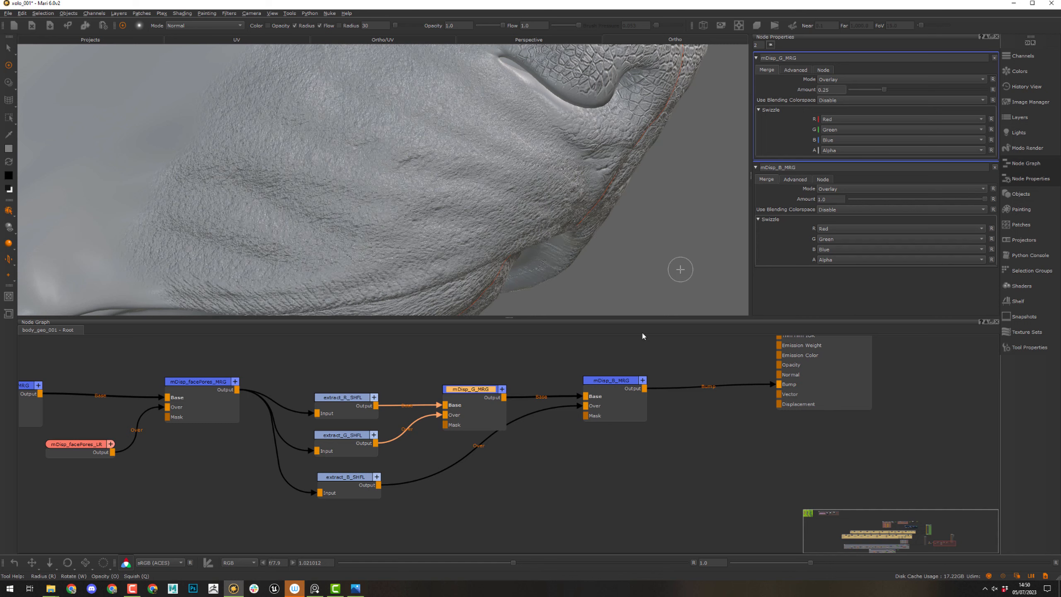
- Set the Amount of mDisp_B_MRG to 0.08 and check the bump across the muzzle
left_click(616, 413)
left_click(830, 92)
type("0")
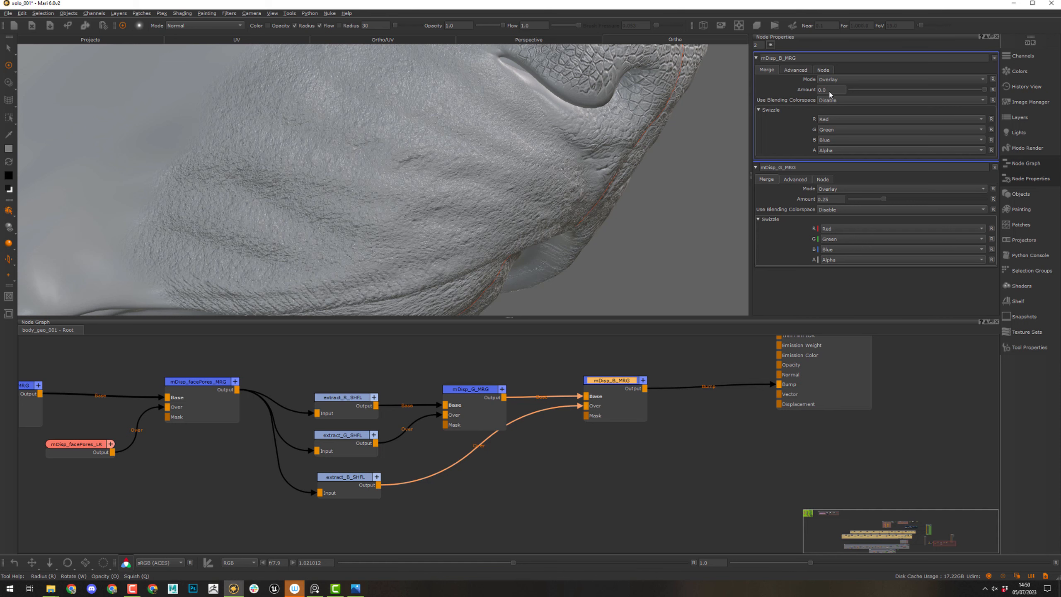
key("Return")
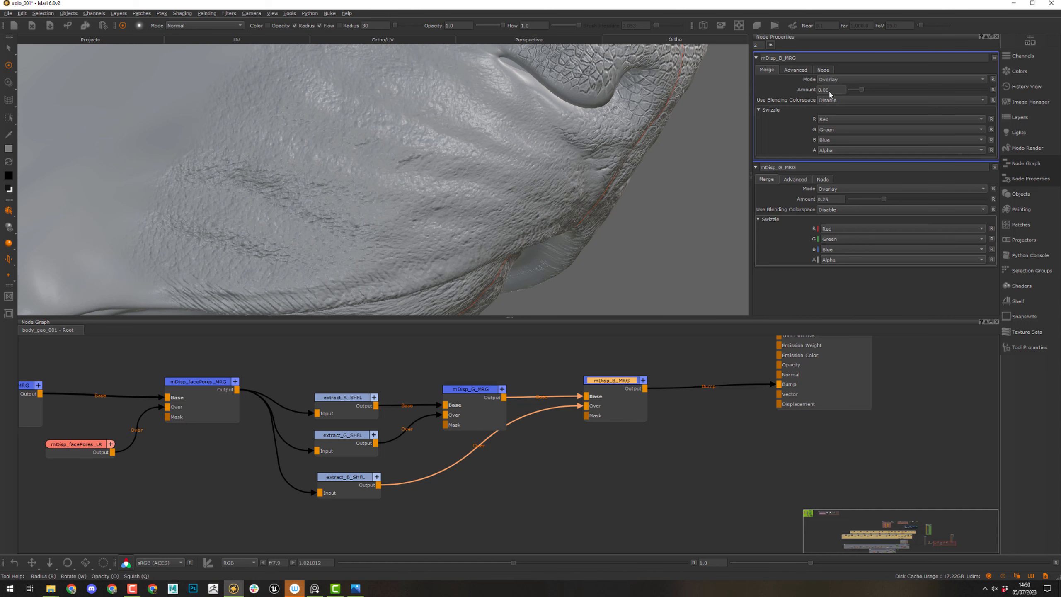
scroll(509, 202, "down", 4)
scroll(497, 206, "down", 2)
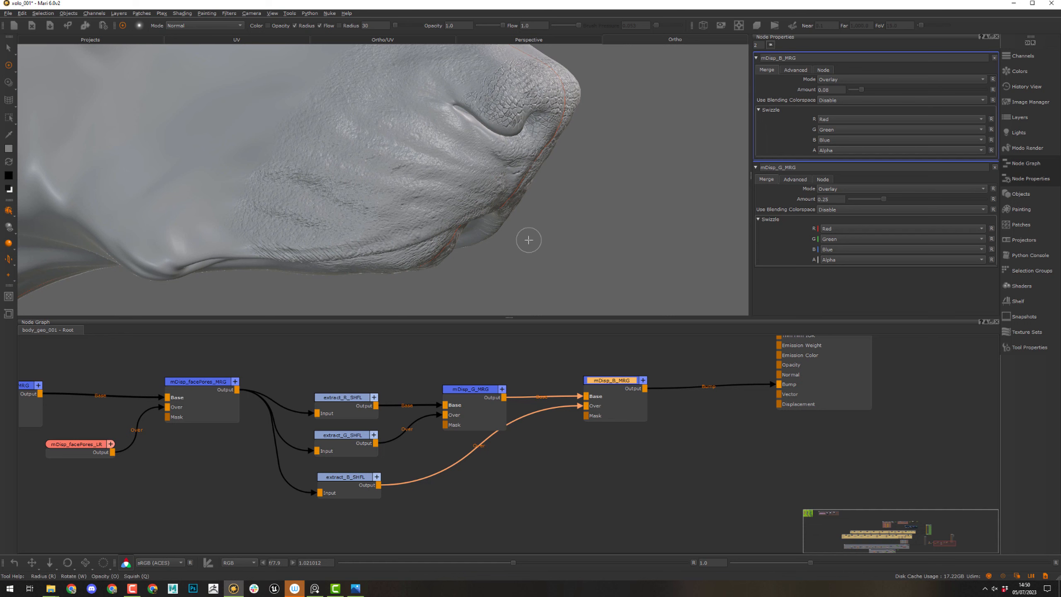
- Reposition the extract and merge nodes together and view the mDisp_B_MRG output on the muzzle with flat lighting
left_click_drag(290, 527, 624, 376)
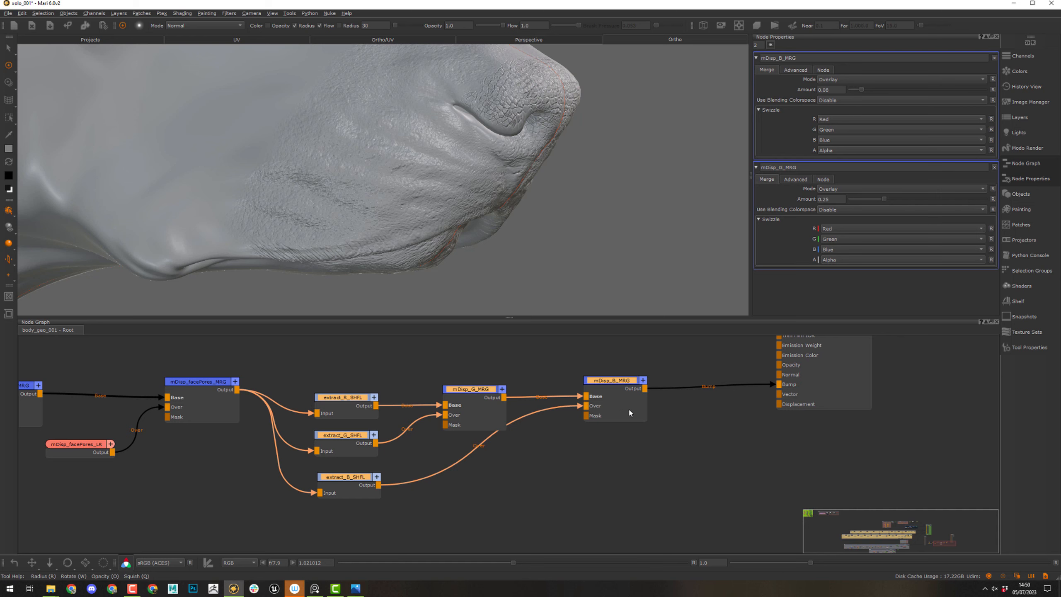
left_click_drag(628, 383, 642, 368)
left_click(647, 382)
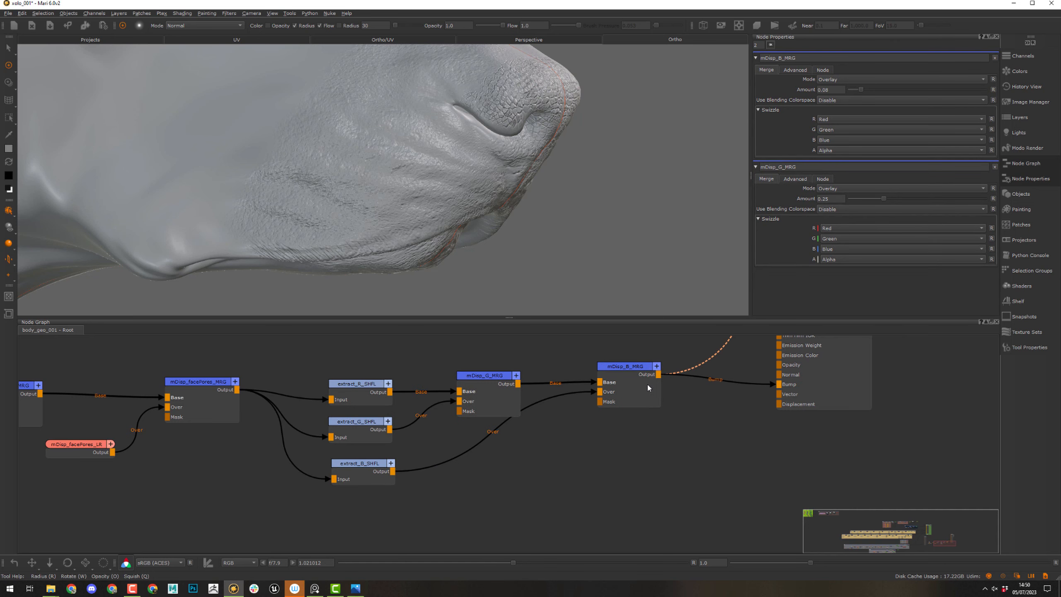
key("F1")
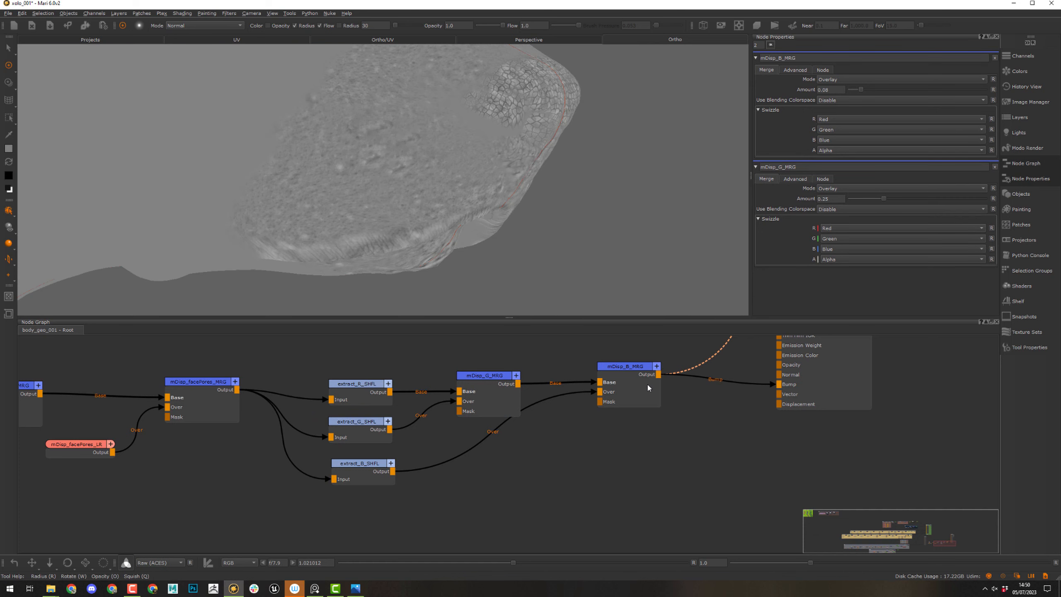
left_click_drag(625, 393, 647, 396)
scroll(364, 120, "up", 5)
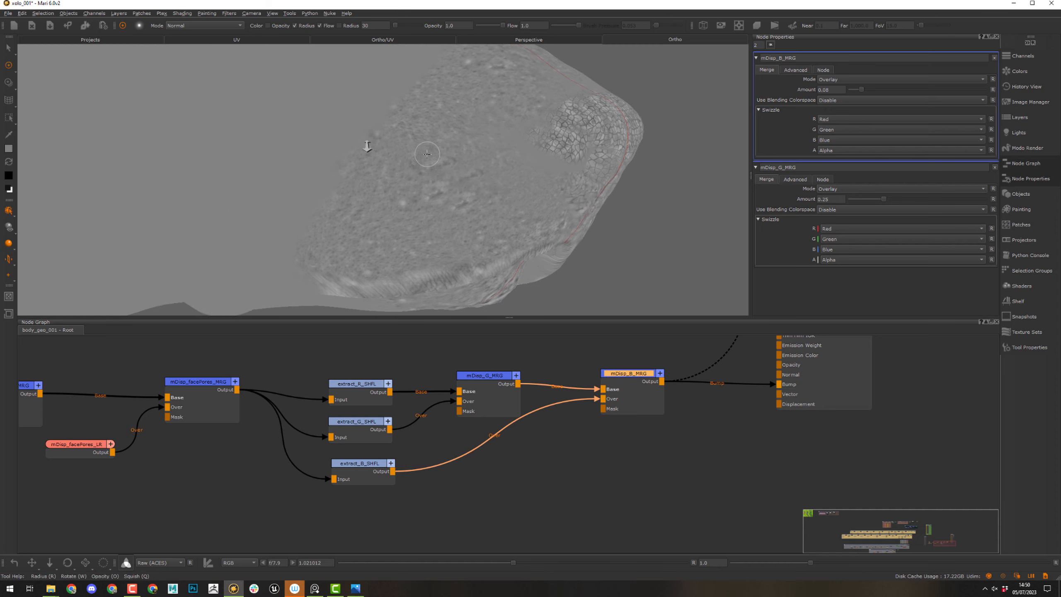
- Try higher and lower Amount values on mDisp_B_MRG while examining the fine detail beside the nose
left_click_drag(860, 93, 927, 113)
middle_click_drag(569, 167, 466, 194, "alt")
scroll(466, 195, "up", 4)
middle_click_drag(569, 175, 405, 180, "alt")
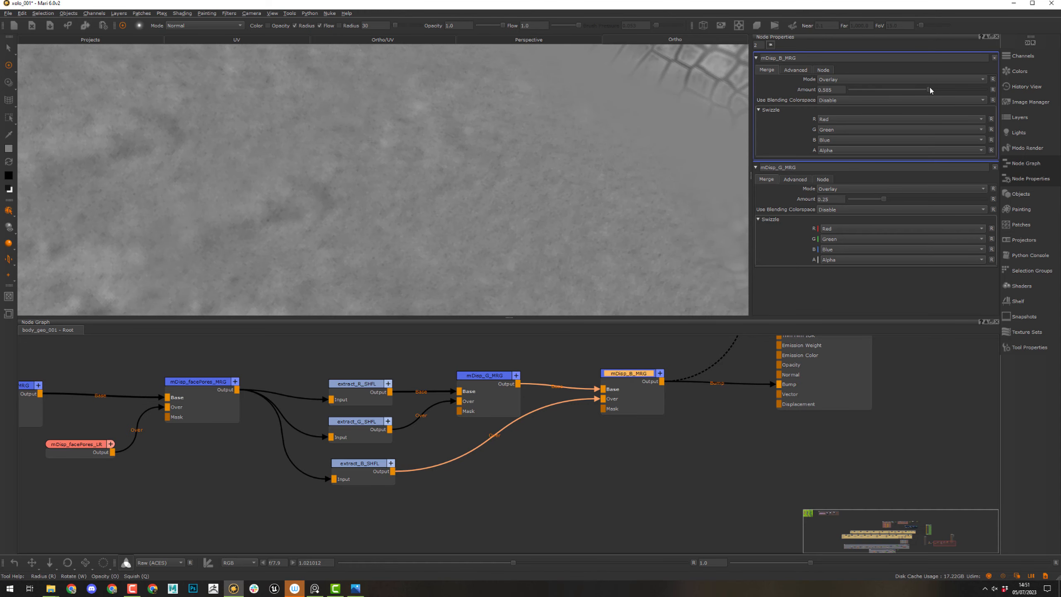
mouse_move(857, 92)
left_mouse_down()
mouse_move(954, 98)
mouse_move(847, 104)
left_mouse_up()
left_click_drag(942, 107, 844, 110)
key("ctrl+z")
key("ctrl+z")
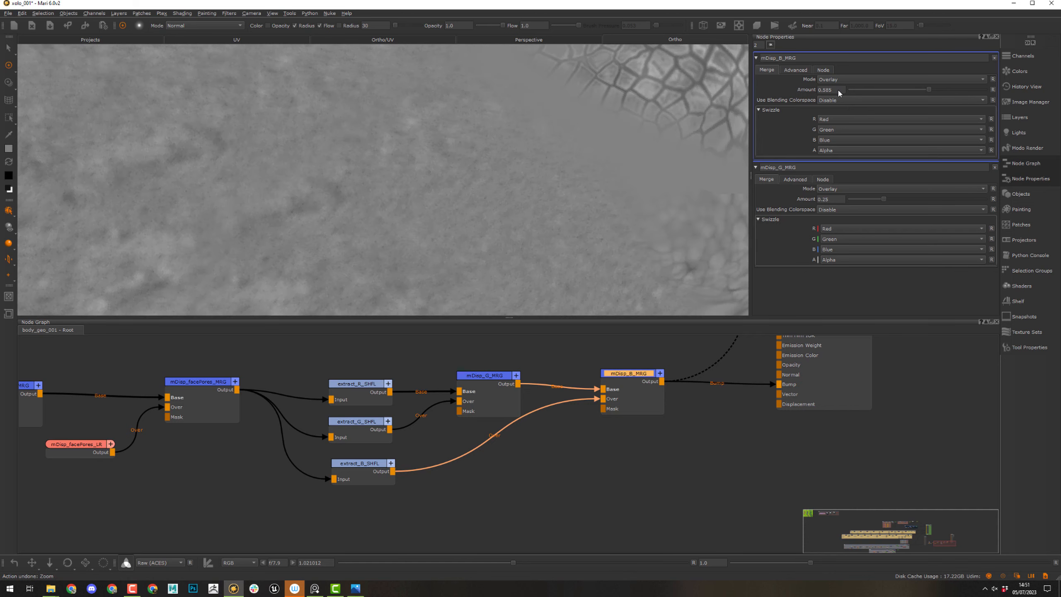
- Set the Amount of mDisp_B_MRG to 0.1
type("0.1")
key("Return")
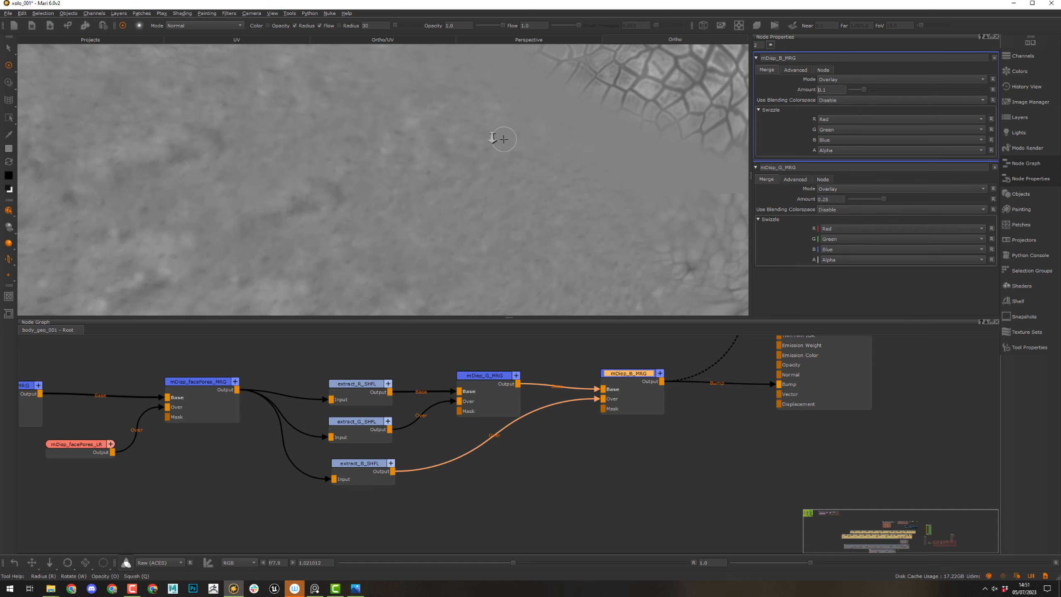
right_click_drag(496, 138, 488, 180, "alt")
- Return to the shaded clay view and set the Amount of mDisp_G_MRG to 0.3 after trying other strengths
left_click(488, 389)
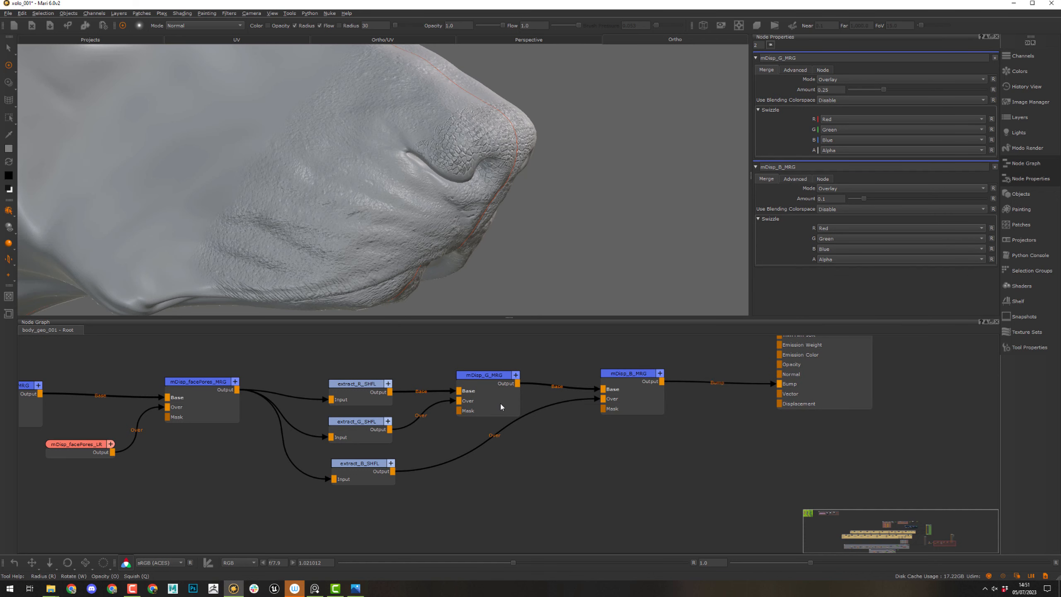
left_click(500, 401)
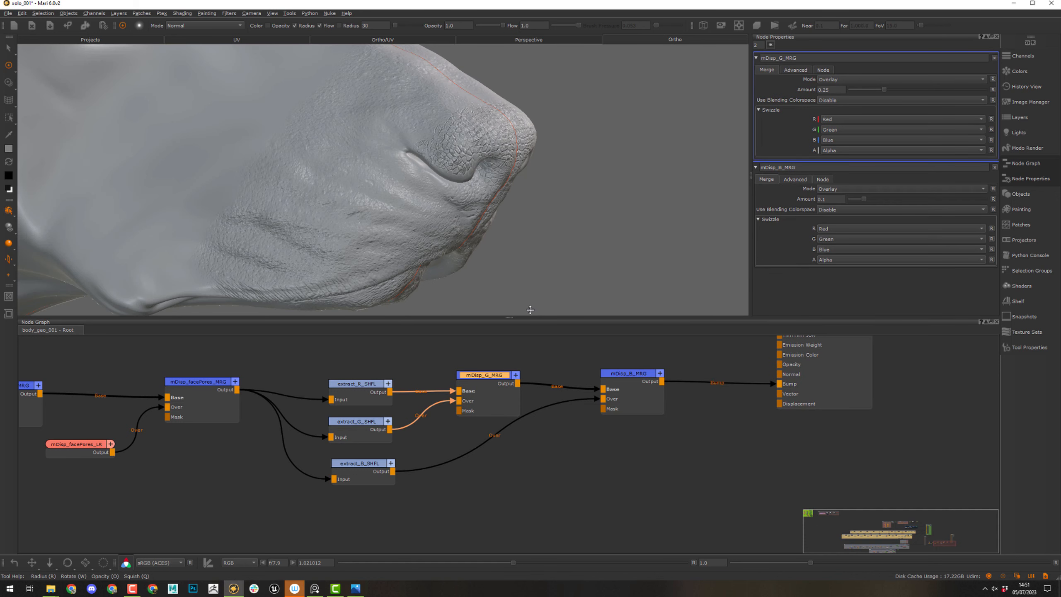
right_click_drag(538, 241, 548, 247, "alt")
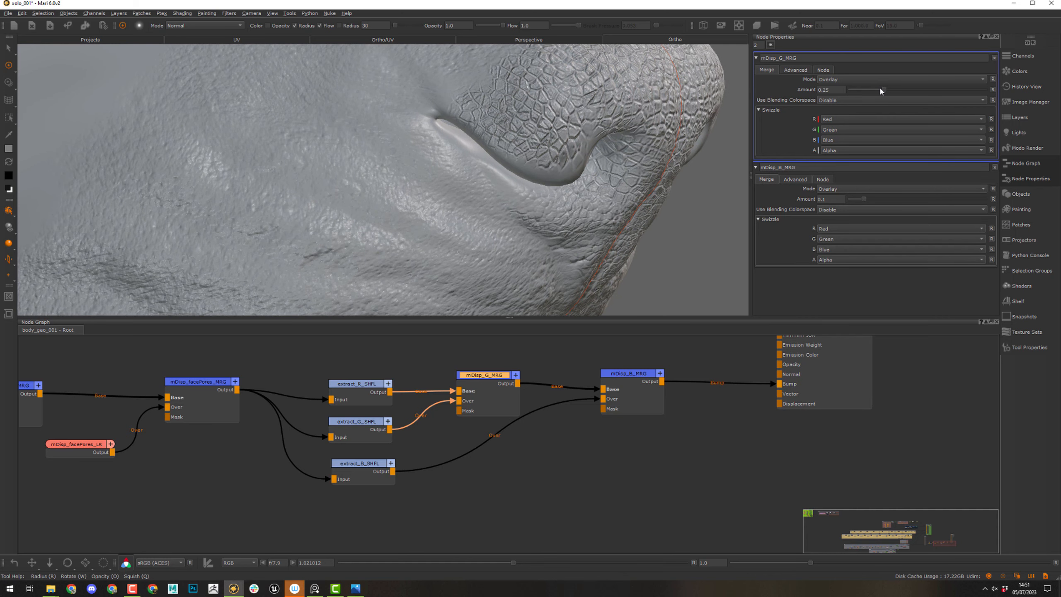
left_click_drag(913, 90, 864, 89)
key("ctrl+z")
left_click_drag(885, 92, 892, 92)
key("BackSpace")
key("Return")
right_click_drag(651, 155, 544, 130, "alt")
- Select the mDisp_nose_LR paint node and load the last dog nose displacement image from the project for Paint Through
middle_click_drag(315, 494, 606, 467)
middle_click_drag(770, 463, 732, 456)
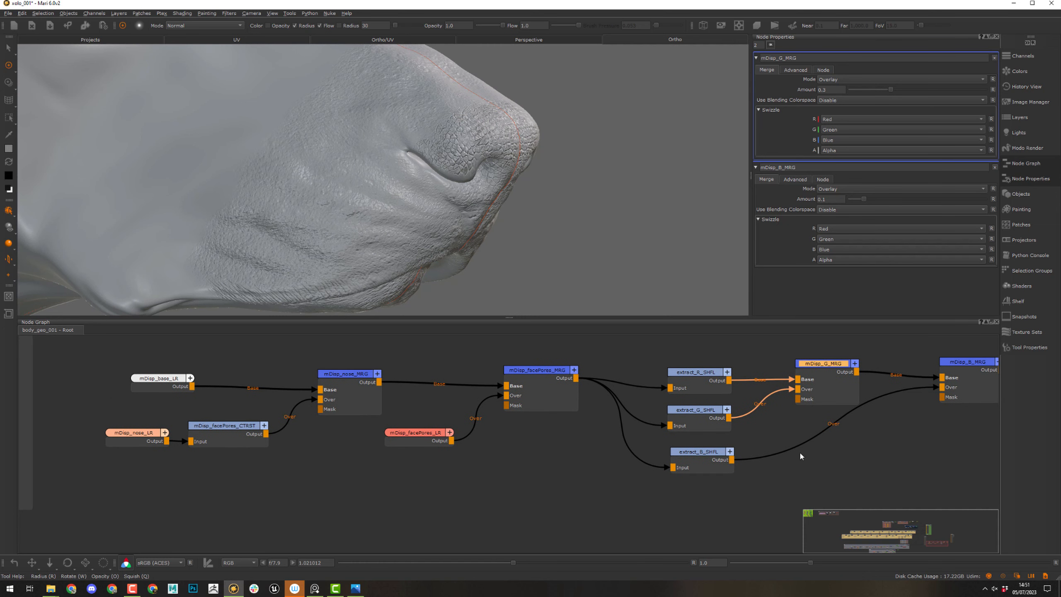
left_click(134, 439)
key("u")
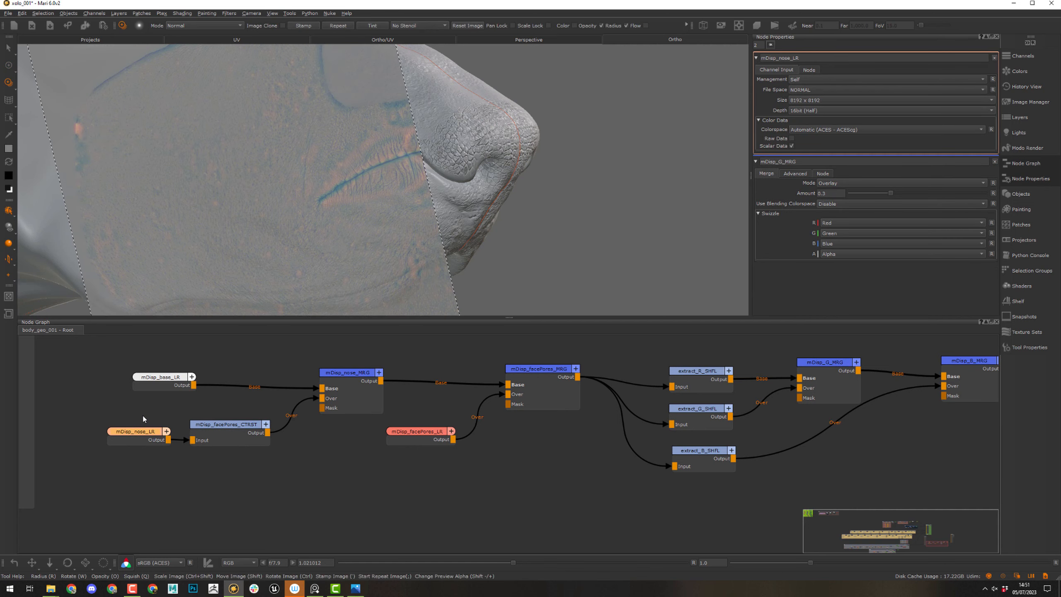
left_click_drag(432, 226, 441, 189, "alt")
right_click_drag(440, 189, 481, 189, "alt")
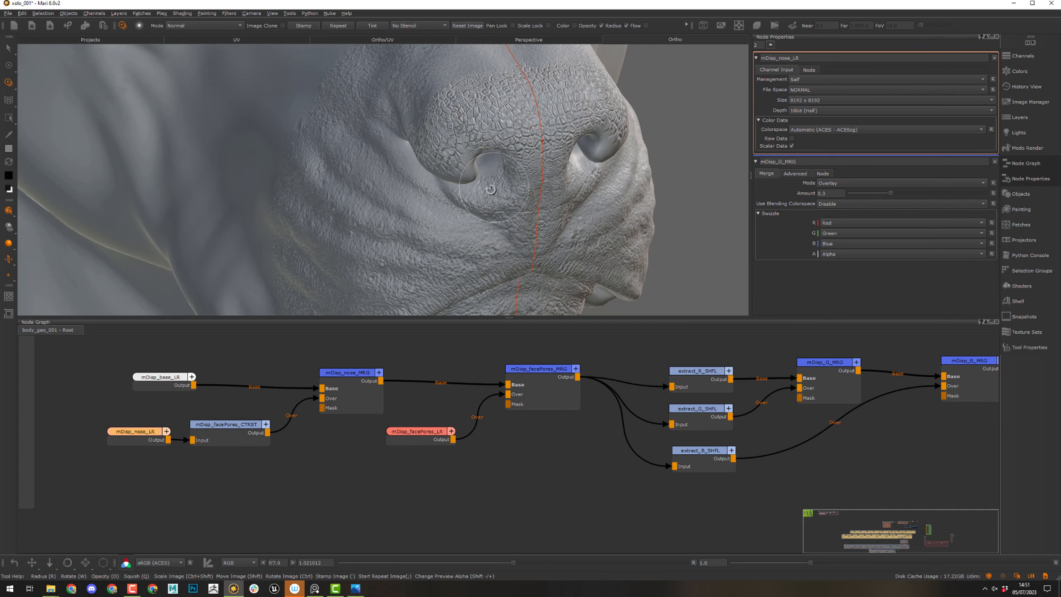
left_click_drag(480, 188, 459, 180, "alt")
key("i")
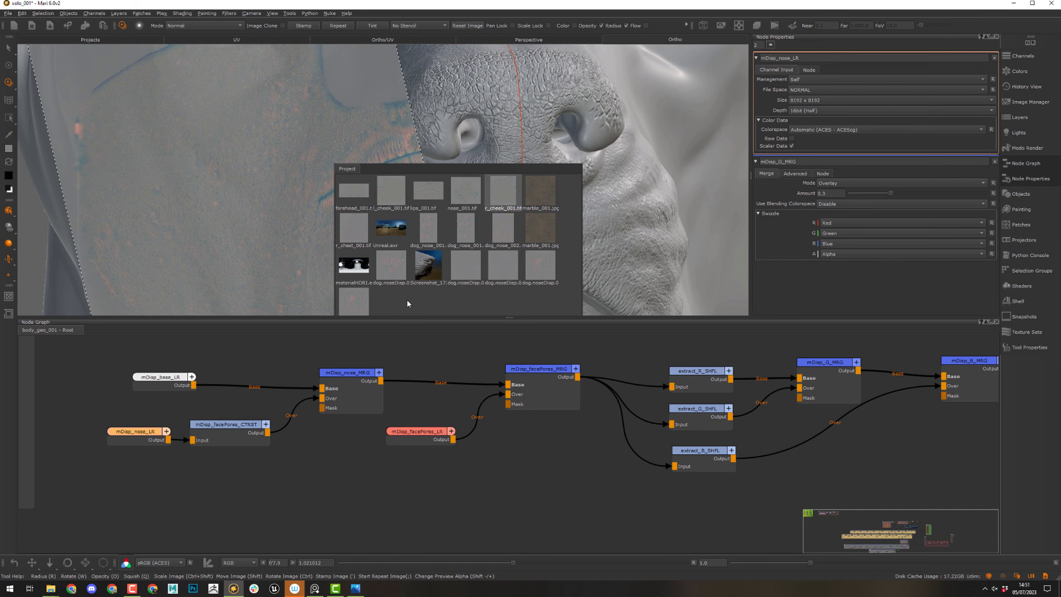
left_click(359, 300)
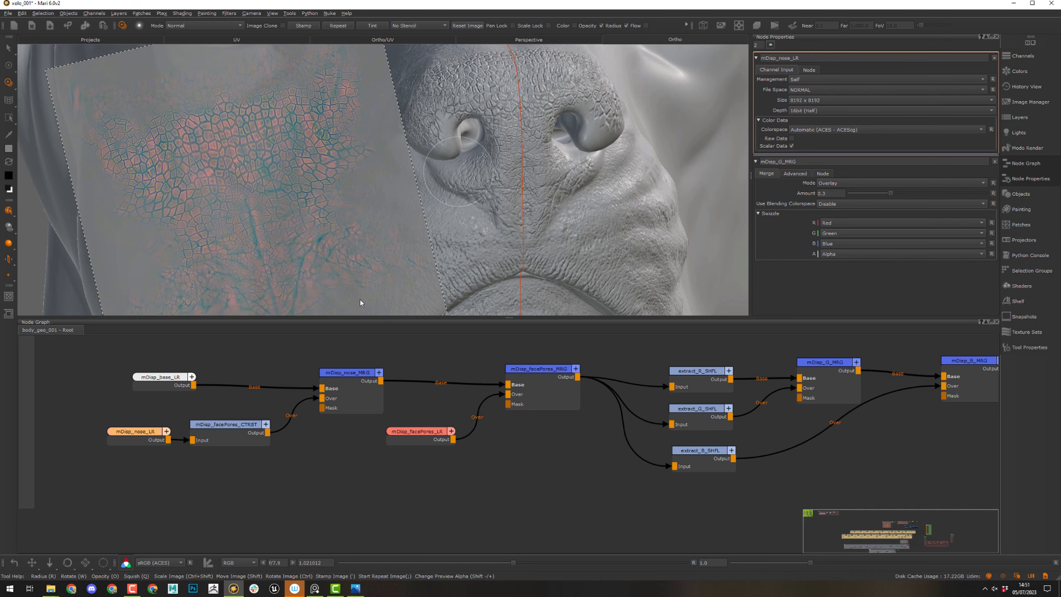
- Paint the cracked nose pattern through the aligned image onto the bare skin around the outer nostril crease
middle_click_drag(497, 176, 409, 230, "alt")
right_click_drag(409, 231, 442, 239, "alt")
mouse_move(443, 238)
left_mouse_down("alt")
mouse_move(490, 205)
mouse_move(379, 200)
mouse_move(292, 242)
mouse_move(479, 177)
mouse_move(509, 150)
mouse_move(497, 144)
mouse_move(488, 166)
mouse_move(454, 148)
left_mouse_up("alt")
mouse_move(451, 157)
left_mouse_down()
mouse_move(396, 173)
mouse_move(435, 188)
left_mouse_up()
mouse_move(411, 197)
left_mouse_down("shift")
mouse_move(426, 184)
mouse_move(368, 221)
mouse_move(350, 220)
mouse_move(379, 200)
mouse_move(394, 211)
mouse_move(372, 227)
left_mouse_up("shift")
left_click_drag(403, 195, 404, 194)
mouse_move(382, 216)
left_mouse_down()
mouse_move(483, 154)
mouse_move(429, 136)
mouse_move(432, 164)
mouse_move(400, 195)
mouse_move(381, 192)
left_mouse_up()
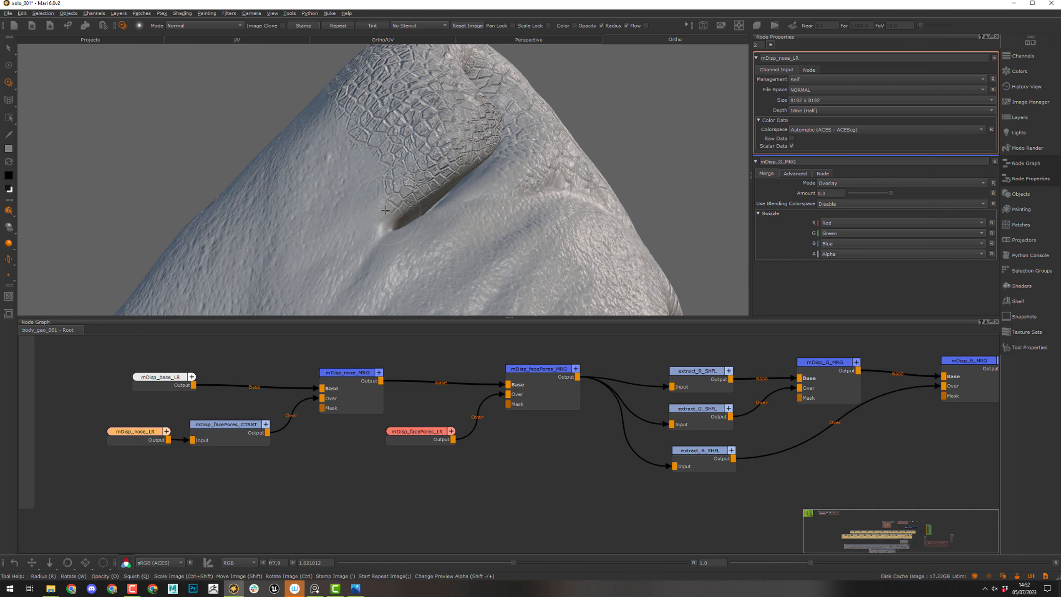
- Examine the painted nose pattern from the front and the side of the muzzle
left_click_drag(386, 212, 321, 176, "alt")
left_click_drag(559, 144, 521, 161, "alt")
right_click_drag(521, 161, 213, 204, "alt")
left_click_drag(213, 204, 234, 251, "alt")
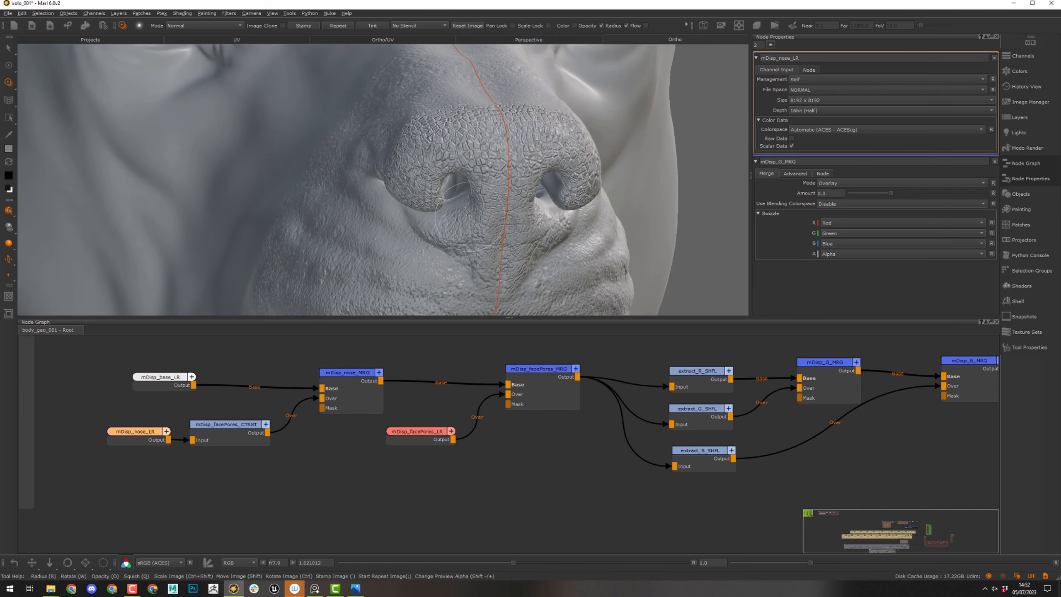
middle_click_drag(471, 217, 376, 232, "alt")
right_click_drag(376, 232, 330, 221, "alt")
left_click_drag(330, 221, 443, 208, "alt")
- Switch to the Paint tool, frame the whole muzzle and save the project
key("p")
right_click_drag(460, 201, 443, 204, "alt")
left_click_drag(443, 204, 434, 208, "alt")
mouse_move(435, 208)
right_mouse_down("alt")
mouse_move(502, 218)
mouse_move(442, 203)
right_mouse_up("alt")
left_click_drag(455, 203, 447, 176, "alt")
middle_click_drag(447, 176, 462, 219, "alt")
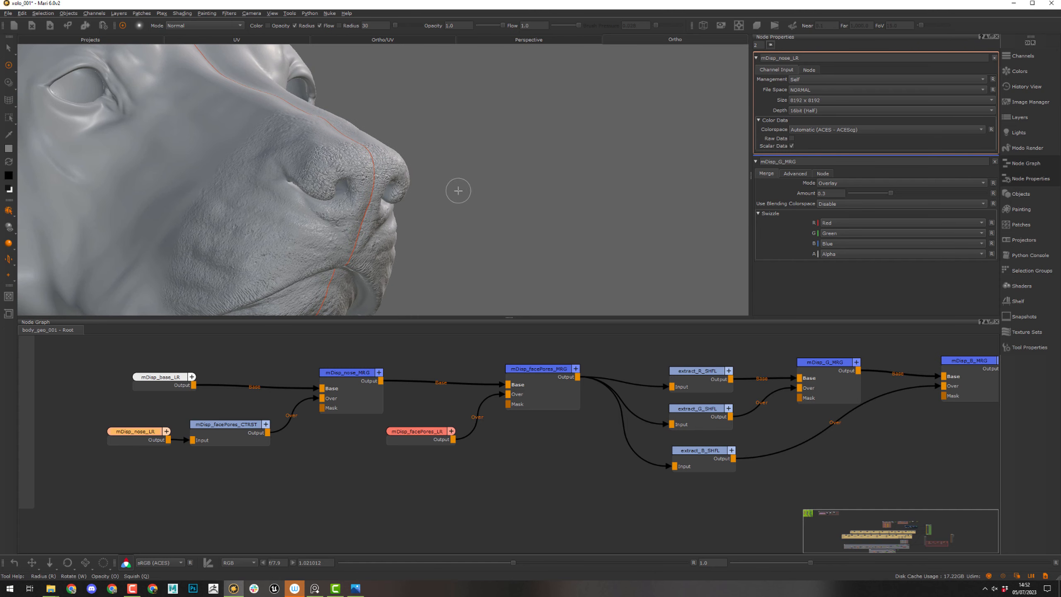
left_click_drag(458, 191, 458, 194, "alt")
key("ctrl+s")
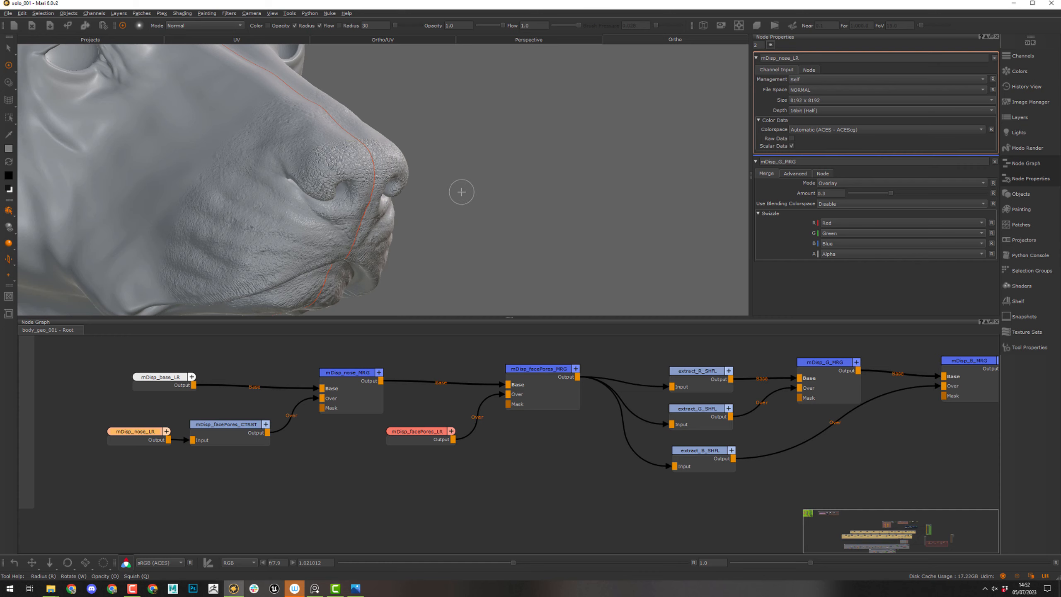
- Reposition mDisp_G_MRG between the extract nodes and mDisp_B_MRG to tidy the node row
middle_click_drag(806, 503, 494, 490)
left_click_drag(323, 517, 695, 366)
middle_click_drag(852, 390, 765, 433)
left_click_drag(764, 432, 799, 428)
left_click_drag(460, 413, 458, 418)
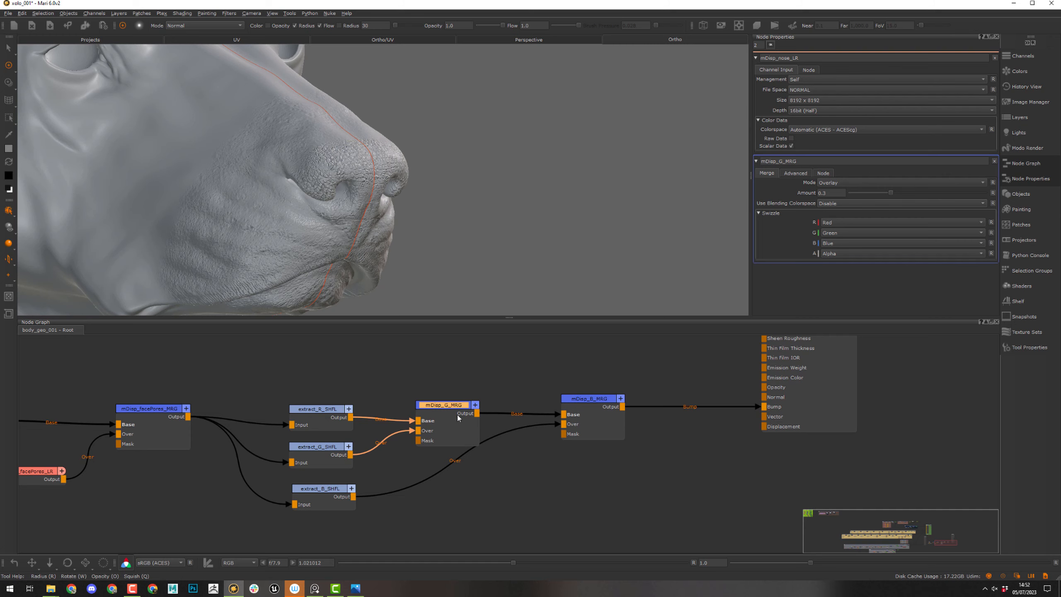
middle_click_drag(333, 383, 395, 352)
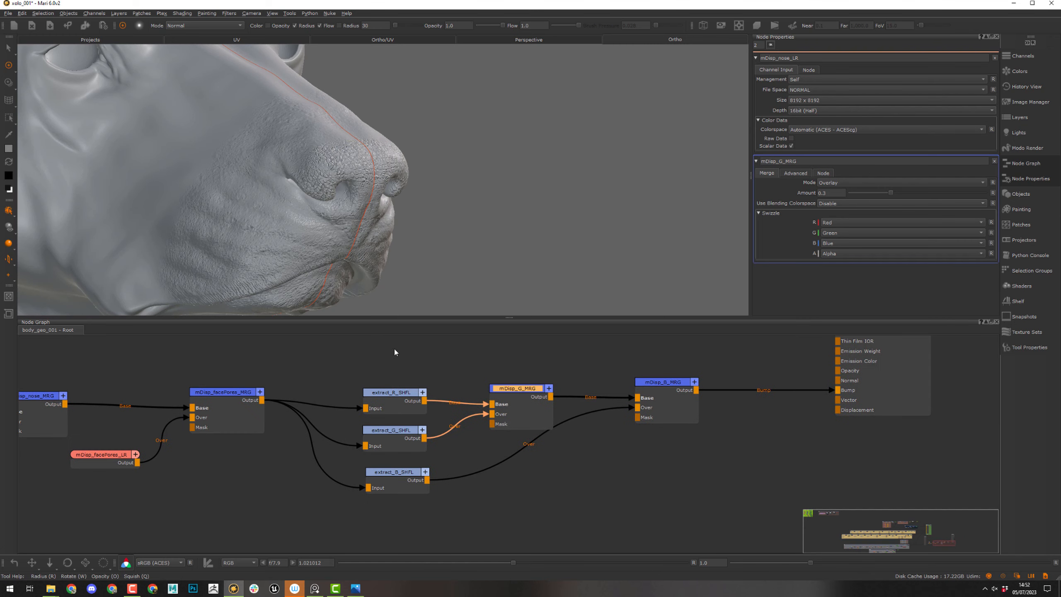
left_click_drag(520, 416, 528, 415)
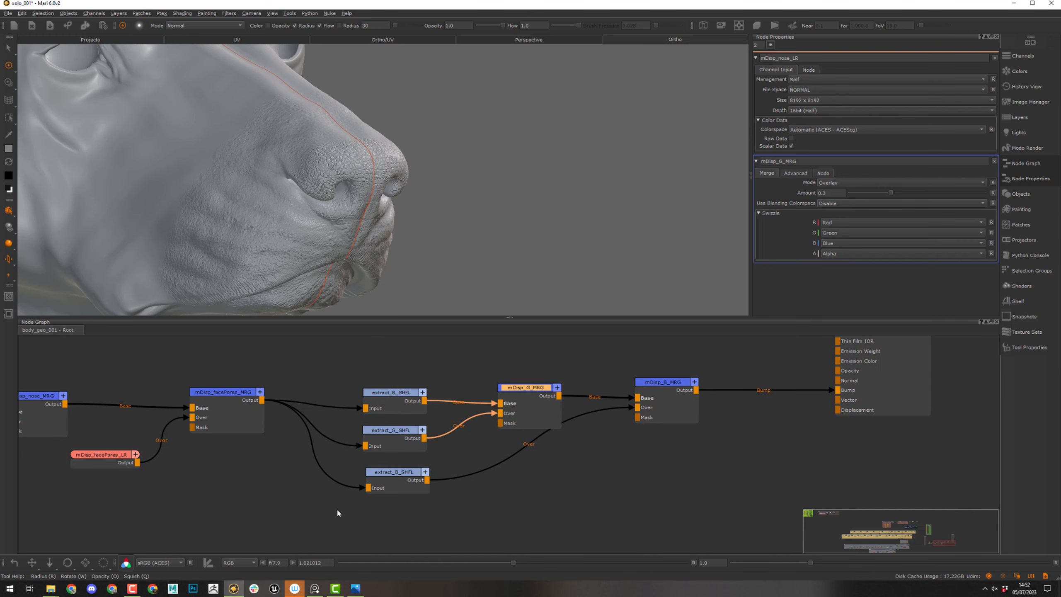
- Group the three extract shuffle nodes together with mDisp_G_MRG and mDisp_B_MRG
left_click_drag(339, 509, 719, 358)
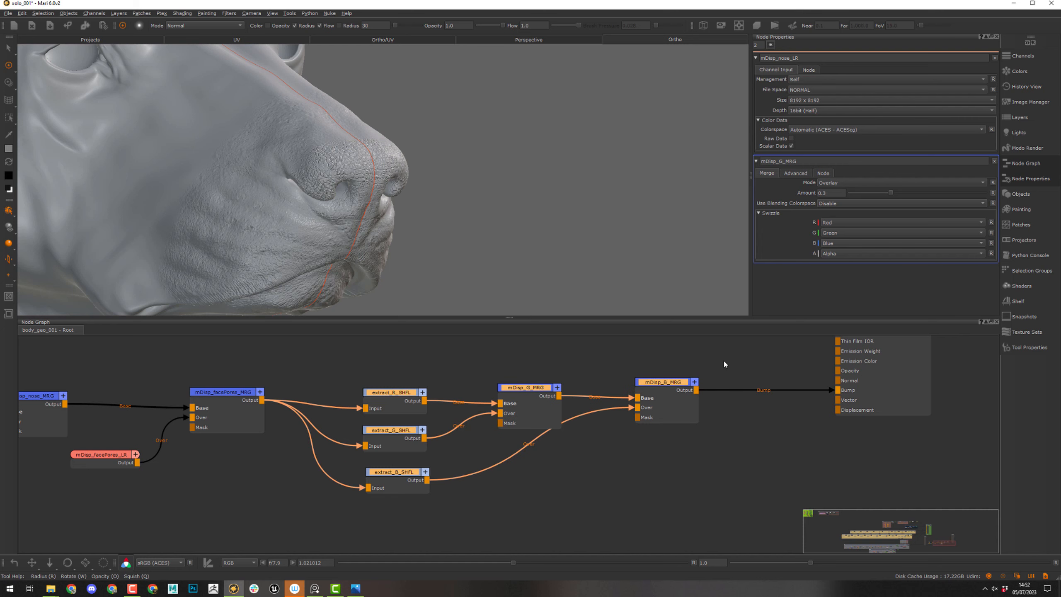
middle_click_drag(724, 361, 698, 355)
left_click_drag(702, 506, 329, 371)
key("ctrl+g")
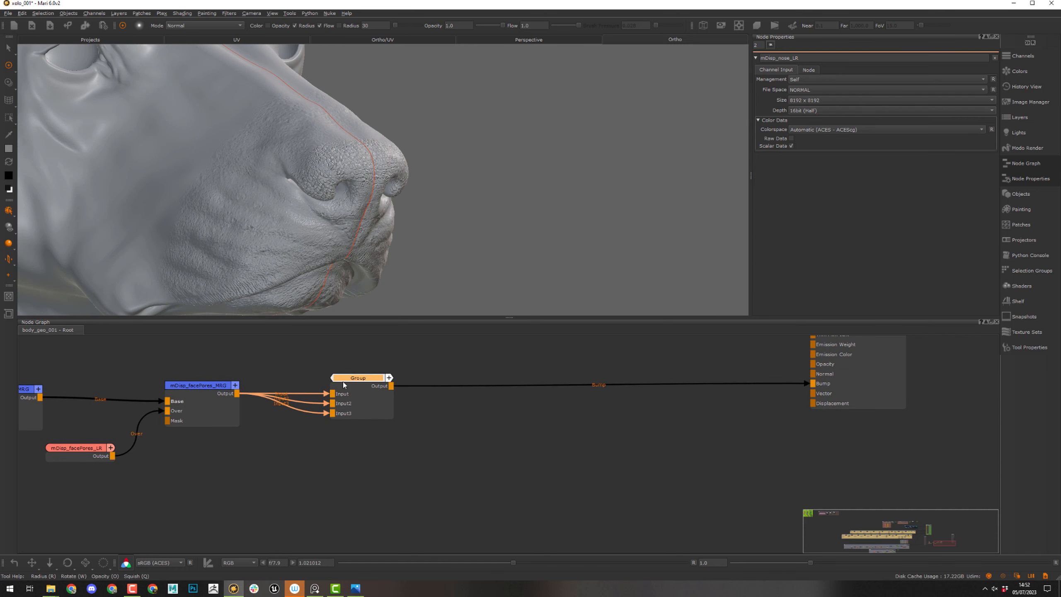
- Rename the new group node XYZunpacker_GRP and move it slightly away from mDisp_facePores_MRG
left_click(353, 389)
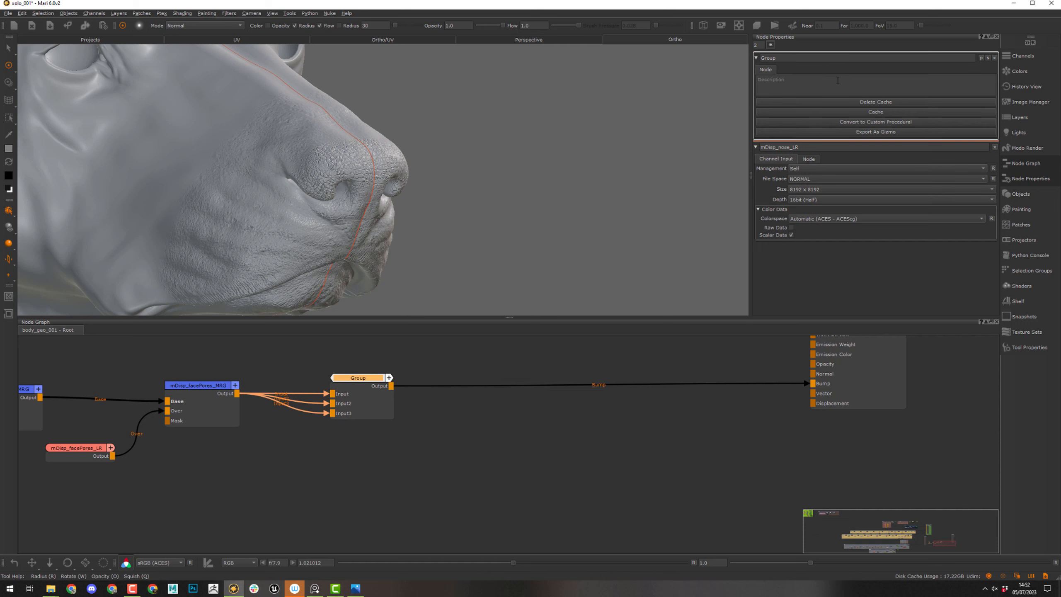
double_click(811, 58)
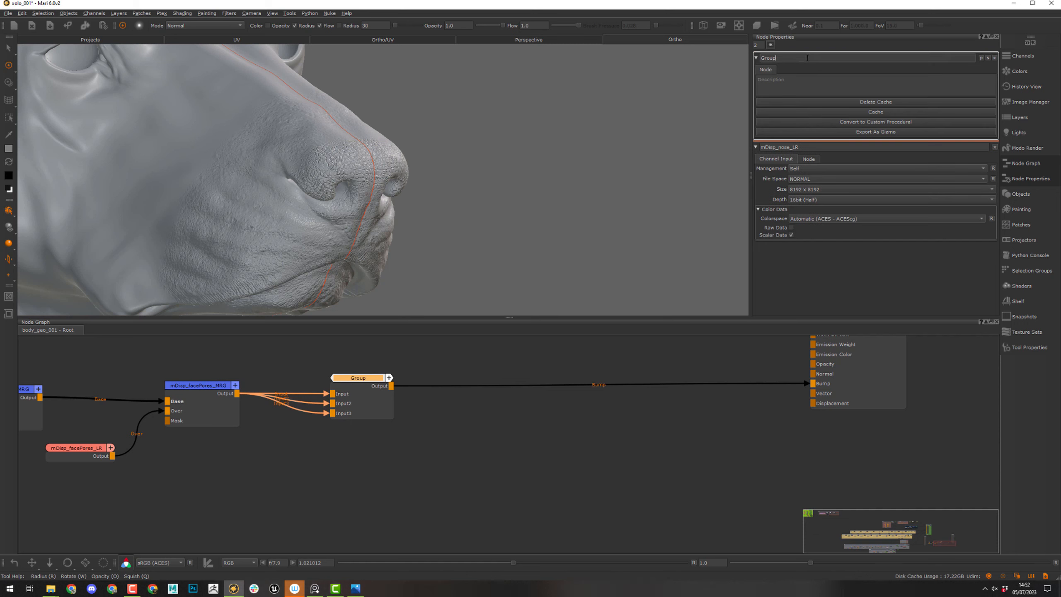
type("texturi")
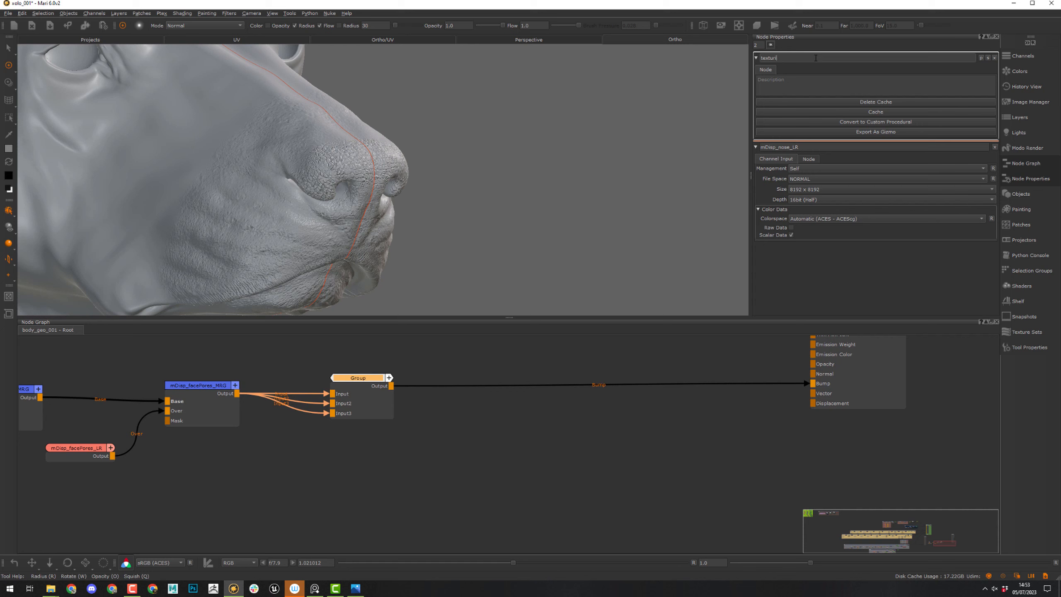
key("ctrl+a")
key("BackSpace")
type("XYZunpacker_GRP")
key("Return")
left_click_drag(371, 397, 387, 401)
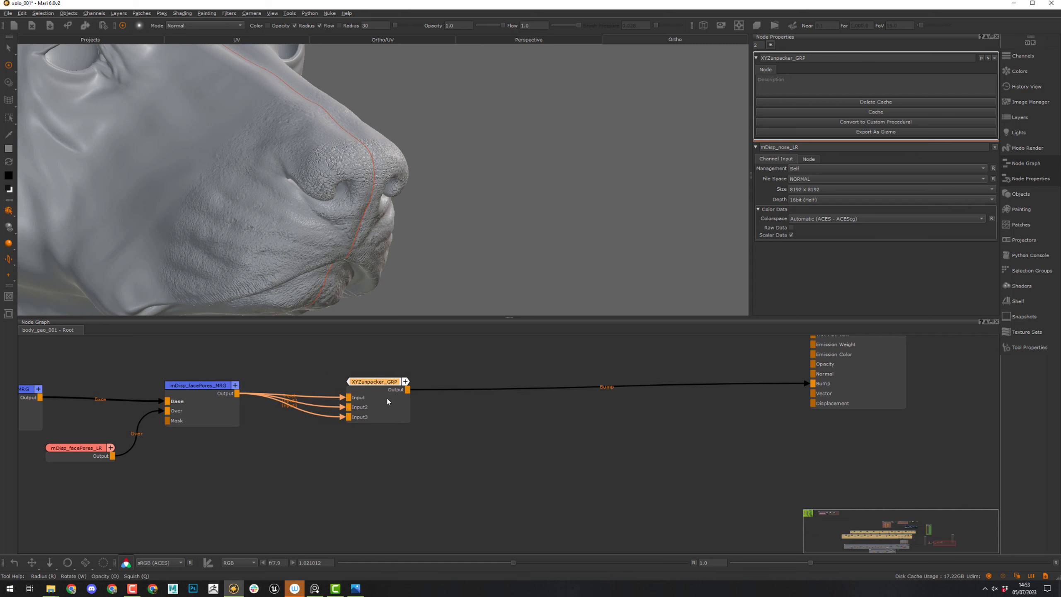
- Inside XYZunpacker_GRP, connect the first Input node to extract_G_SHFL and extract_B_SHFL in place of Input2 and Input3
left_click(989, 58)
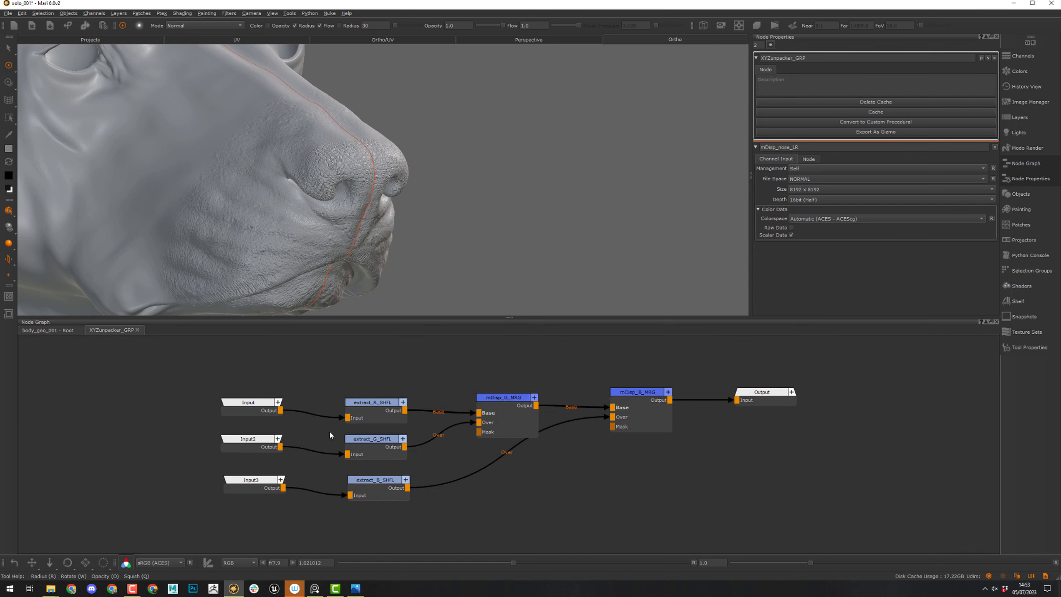
middle_click_drag(330, 436, 399, 402)
left_click_drag(331, 384, 320, 382)
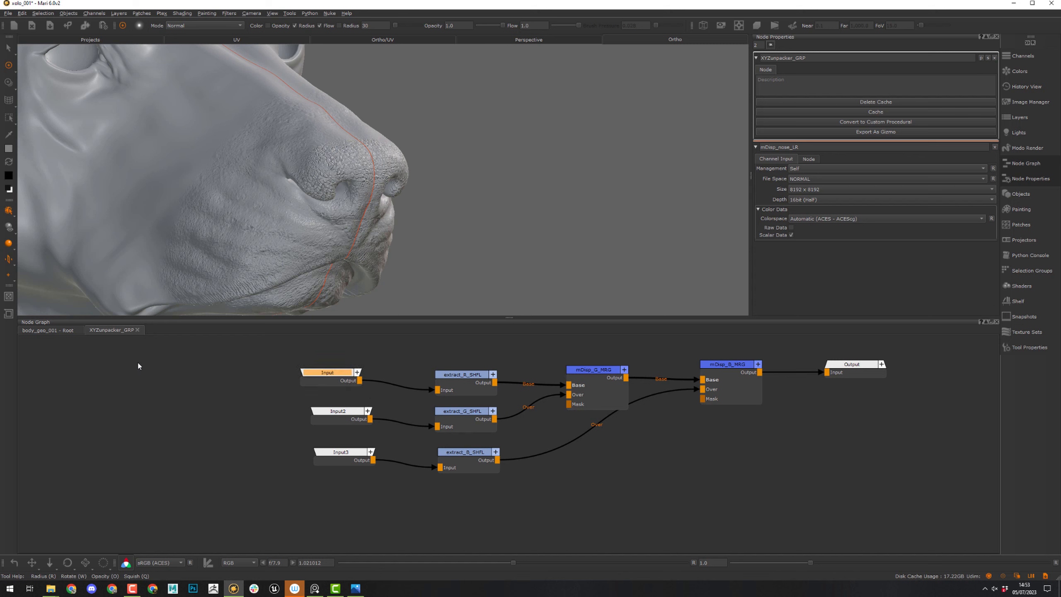
left_click(54, 333)
left_click(112, 332)
left_click_drag(314, 379, 437, 427)
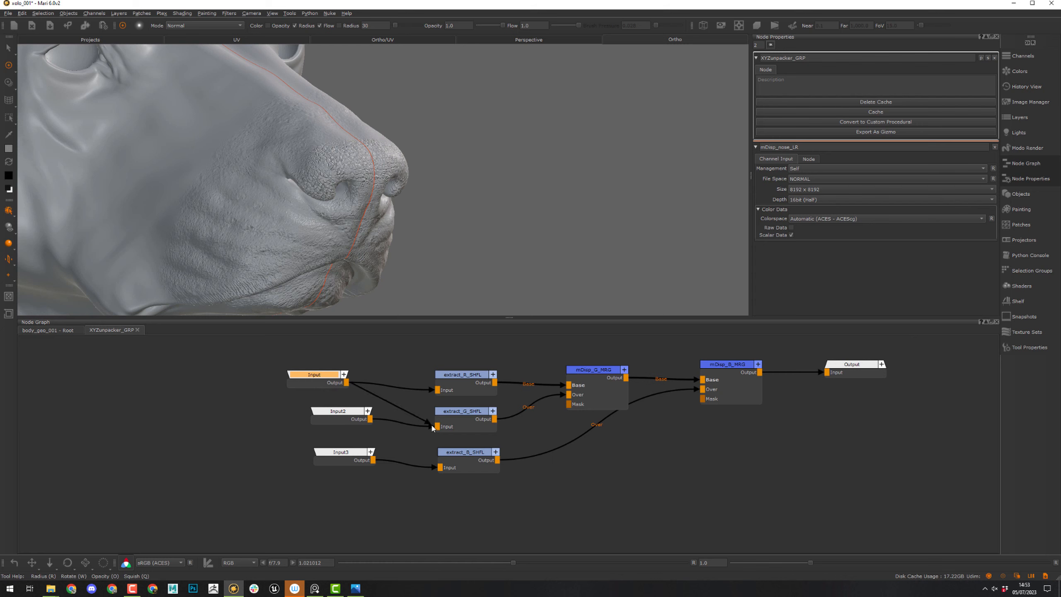
left_click_drag(340, 412, 253, 416)
left_click(346, 383)
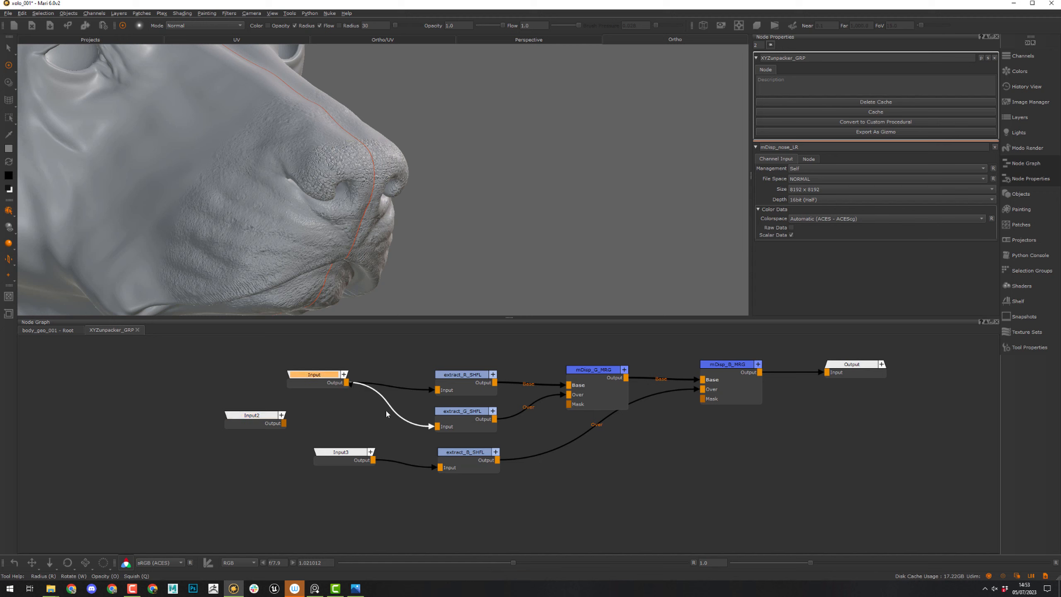
left_click_drag(443, 468, 457, 454)
- Delete the disconnected Input2 and Input3 nodes and move the remaining Input node further from the extract nodes
middle_click_drag(452, 491, 397, 495)
left_click_drag(195, 516, 388, 420)
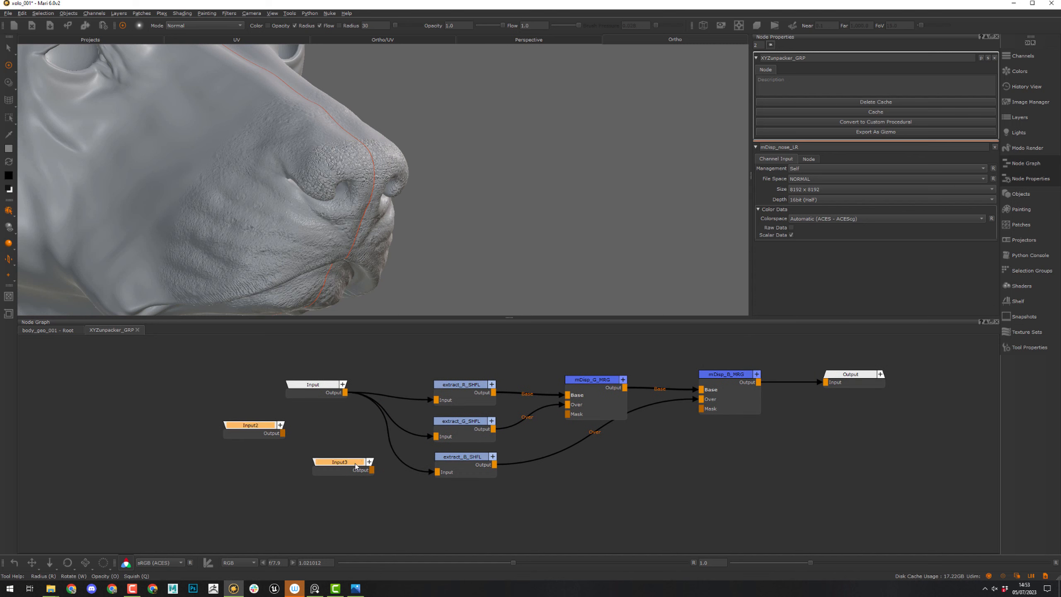
key("Delete")
left_click_drag(316, 399, 300, 396)
middle_click_drag(693, 472, 626, 474)
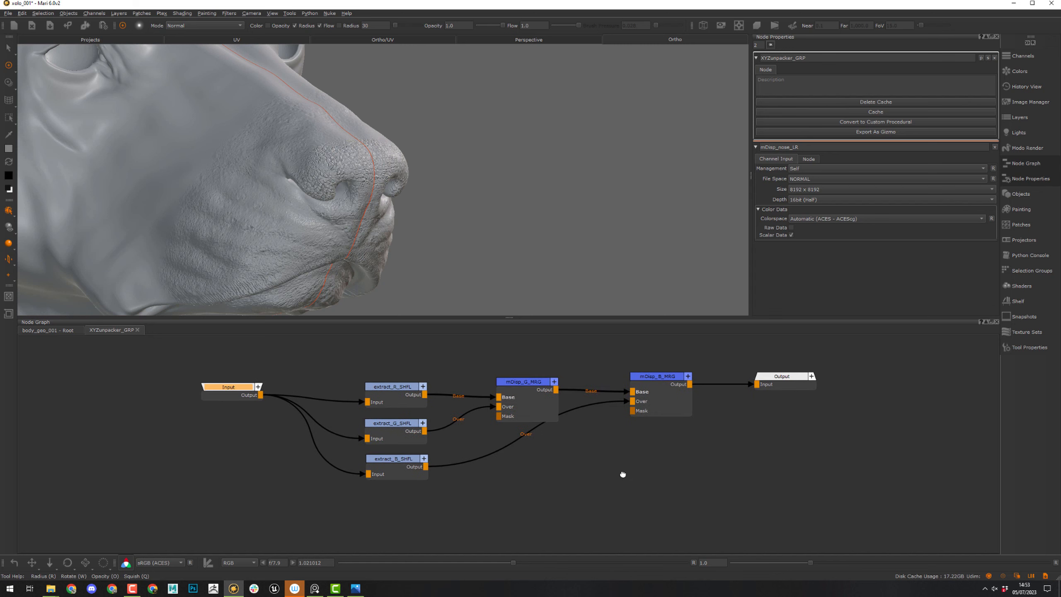
- Return to the root node graph and move XYZunpacker_GRP slightly closer to mDisp_facePores_MRG
left_click(48, 330)
left_click_drag(376, 400, 366, 400)
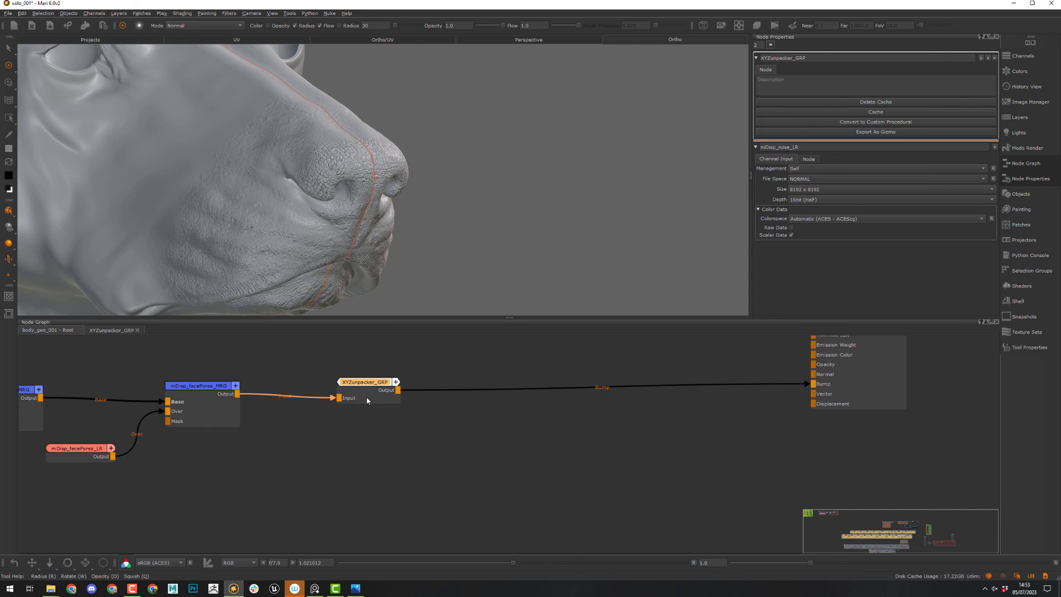
middle_click_drag(469, 445, 642, 493)
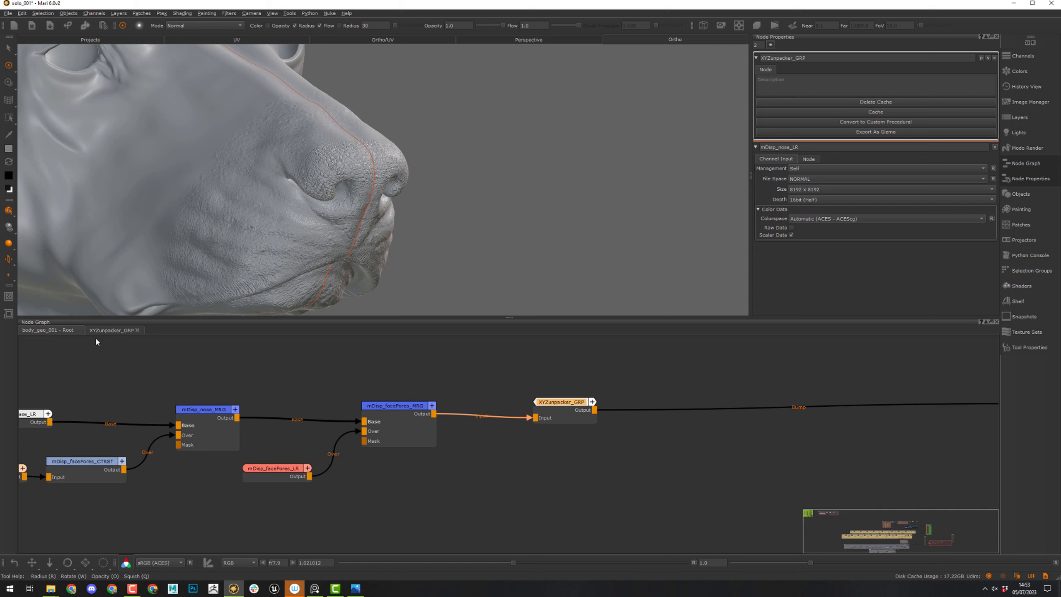
- Inspect the merge settings of mDisp_G_MRG and mDisp_B_MRG inside XYZunpacker_GRP
left_click(107, 330)
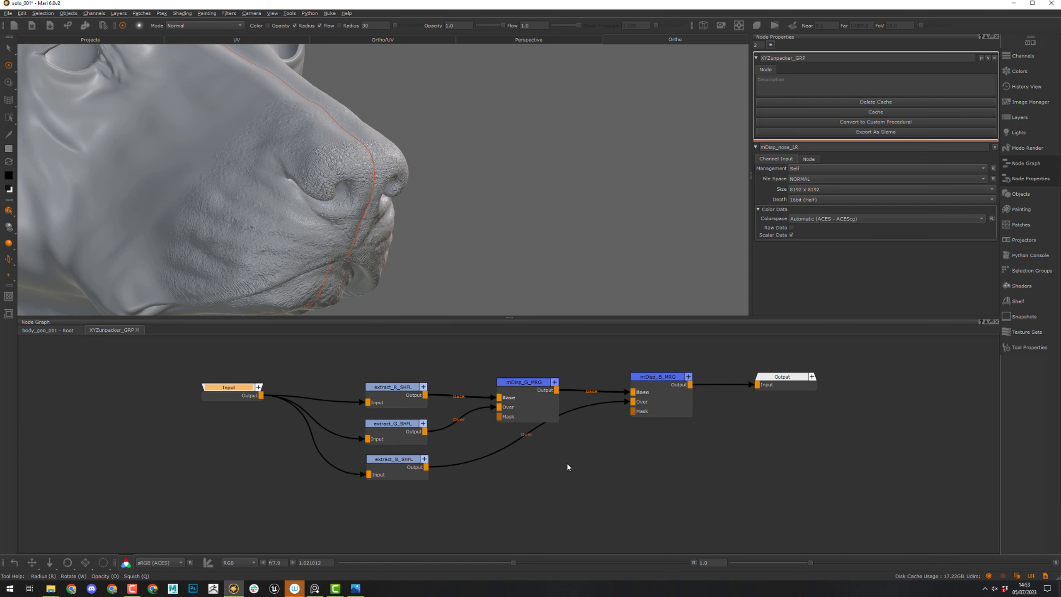
left_click(468, 411)
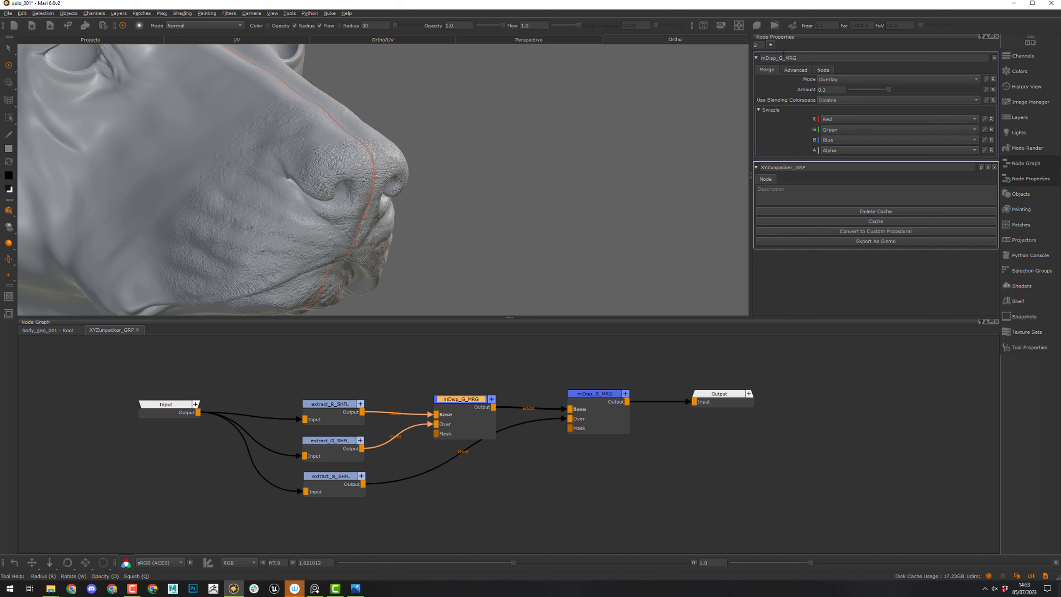
left_click(590, 415)
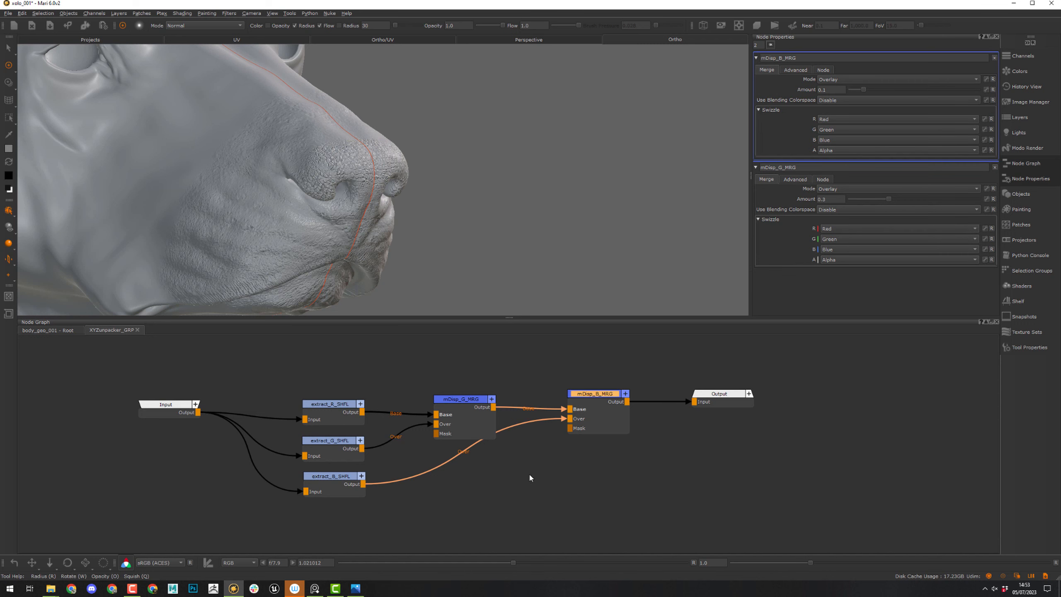
middle_click_drag(529, 477, 591, 495)
left_click(522, 434)
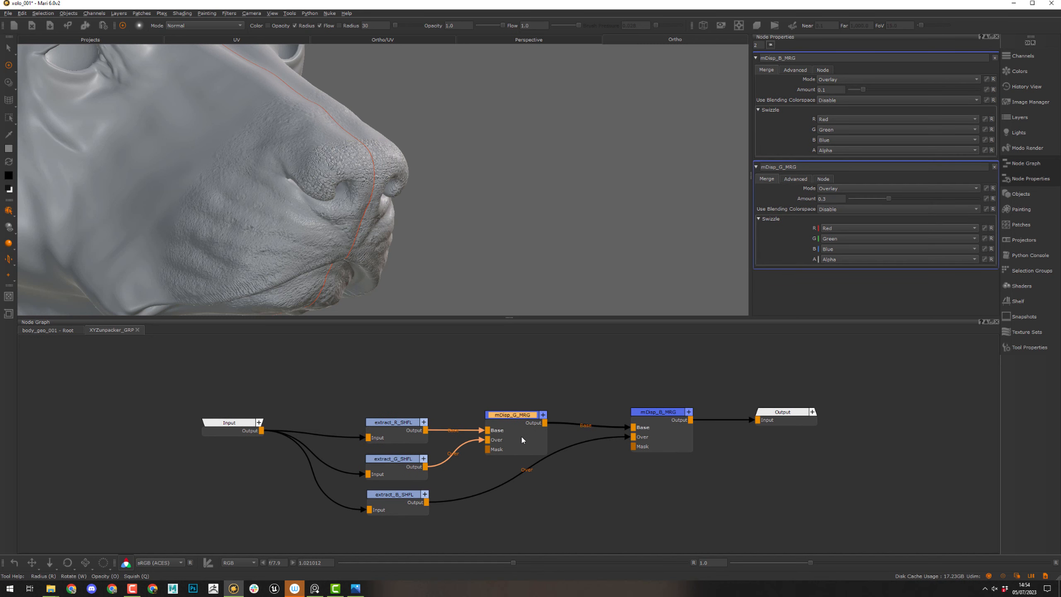
- Expose the Amount settings of mDisp_G_MRG and mDisp_B_MRG as controls on the XYZunpacker_GRP group
left_click(56, 330)
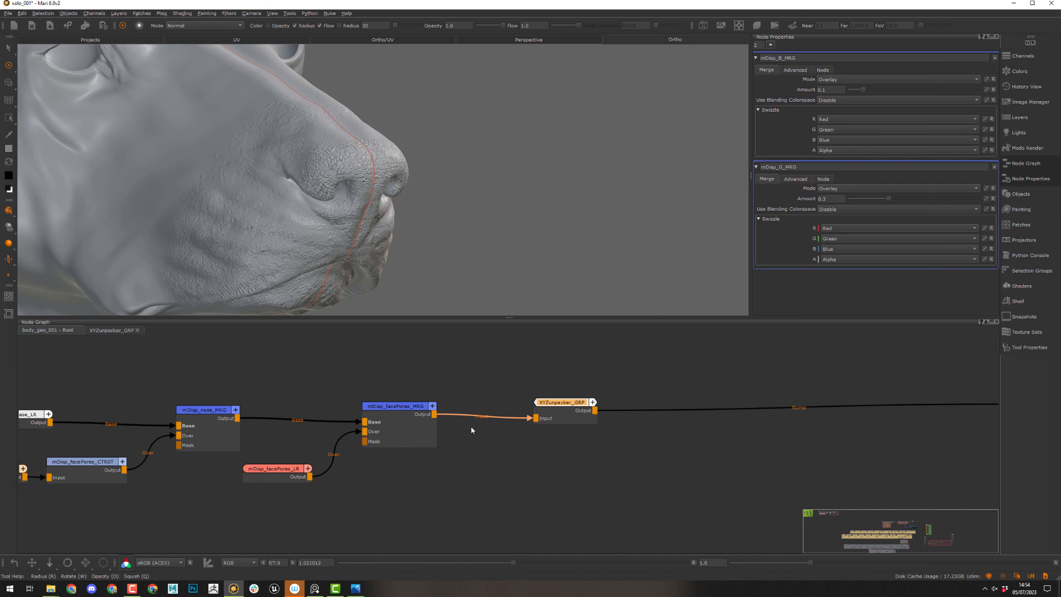
left_click(551, 416)
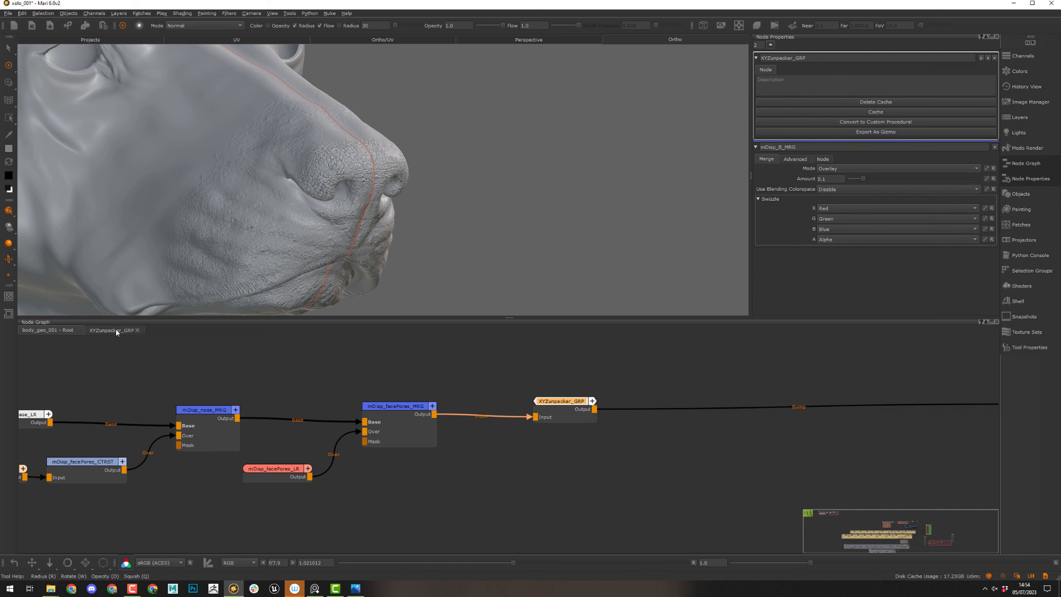
left_click(116, 331)
middle_click_drag(453, 462, 367, 487)
double_click(356, 397)
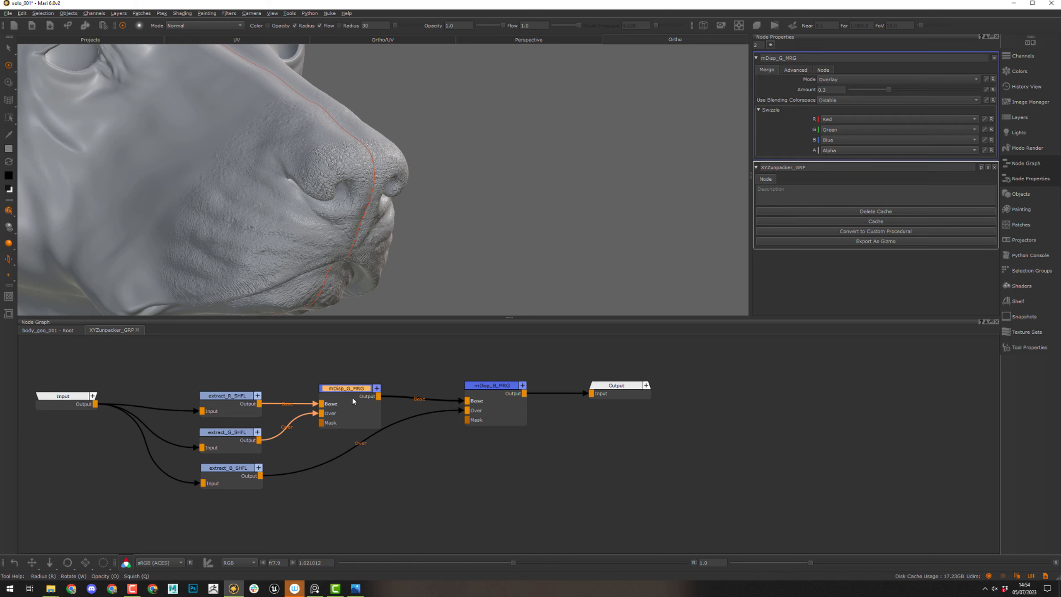
left_click(987, 90)
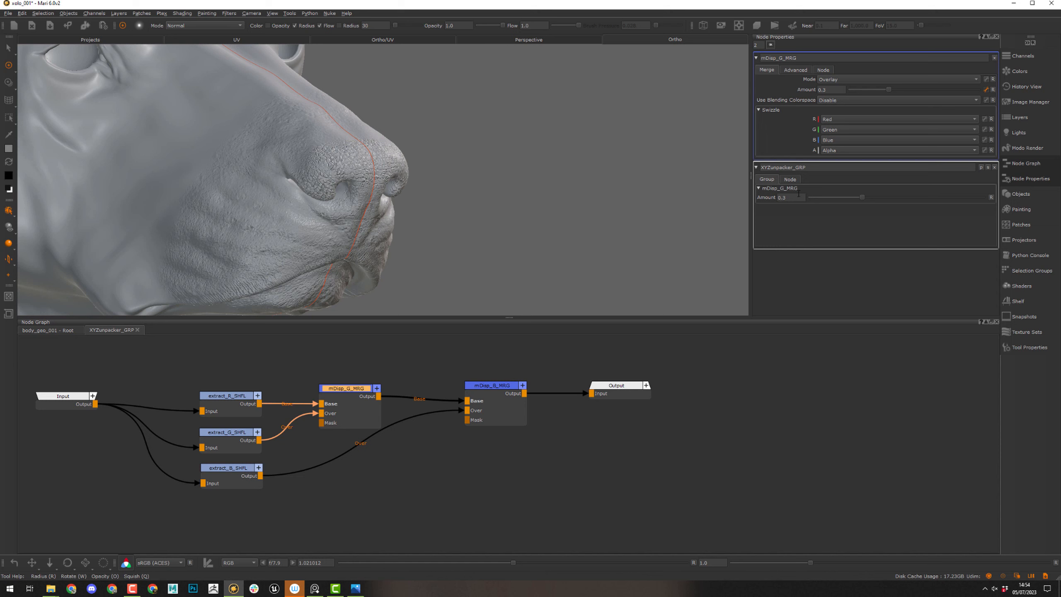
left_click(509, 415)
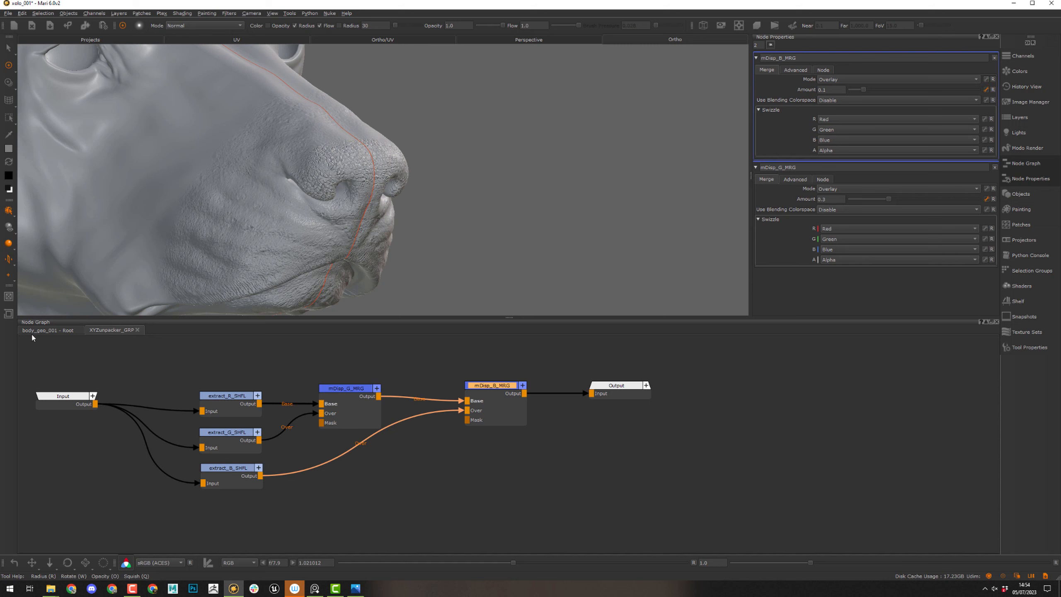
- Return to the root node graph and open the properties of XYZunpacker_GRP to review its exposed Amount controls
left_click(45, 331)
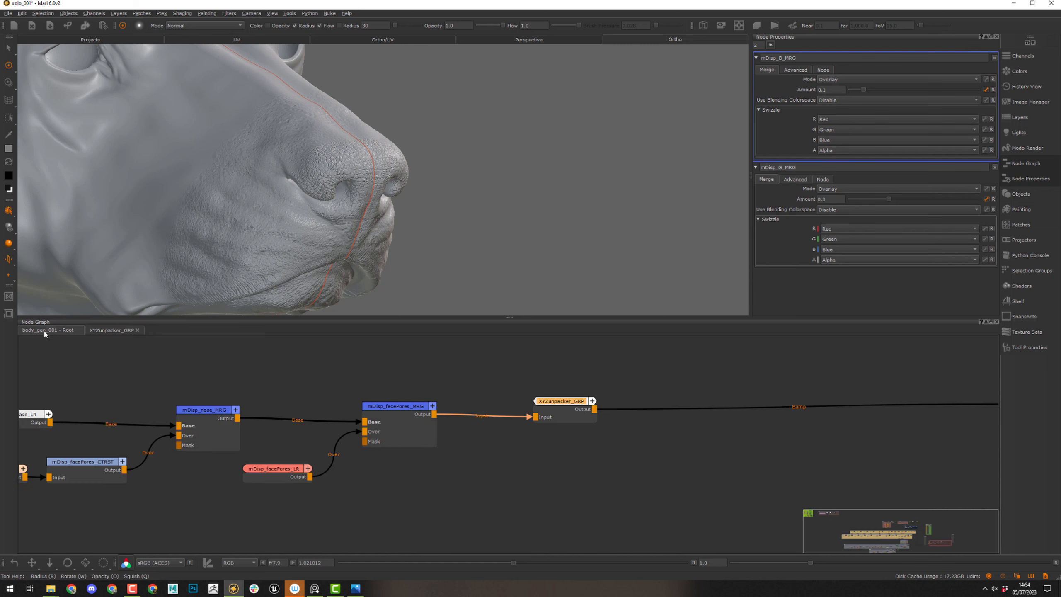
double_click(561, 406)
middle_click_drag(736, 375, 550, 396)
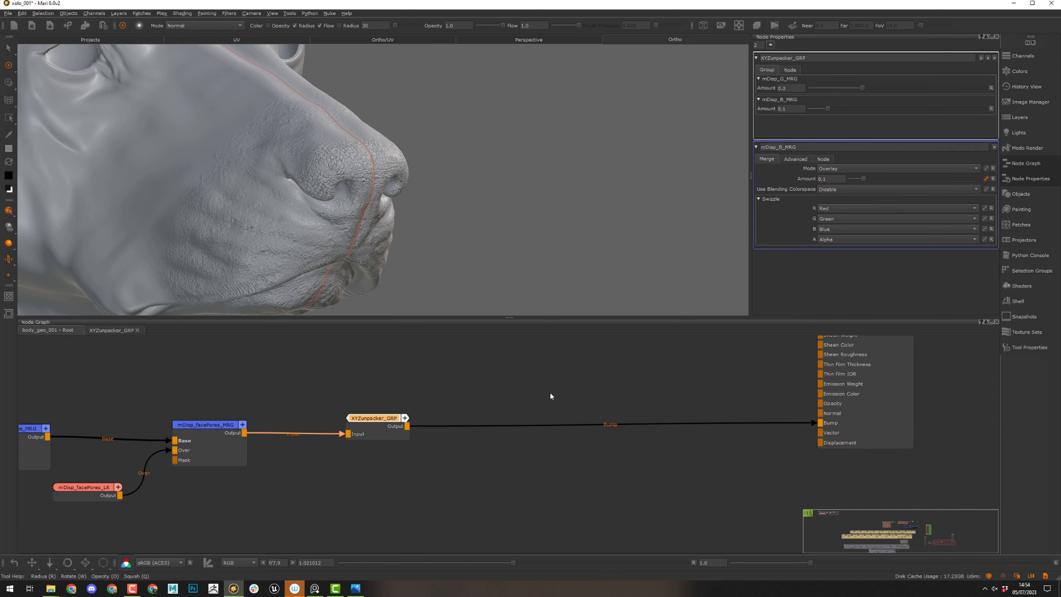
middle_click_drag(357, 172, 395, 144, "alt")
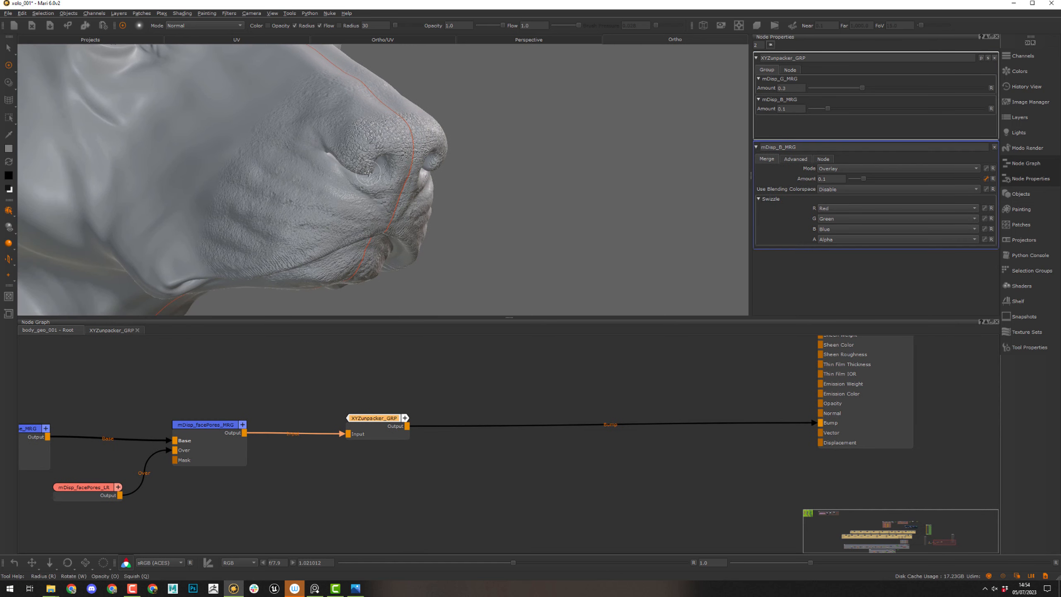
right_click_drag(395, 144, 438, 229, "alt")
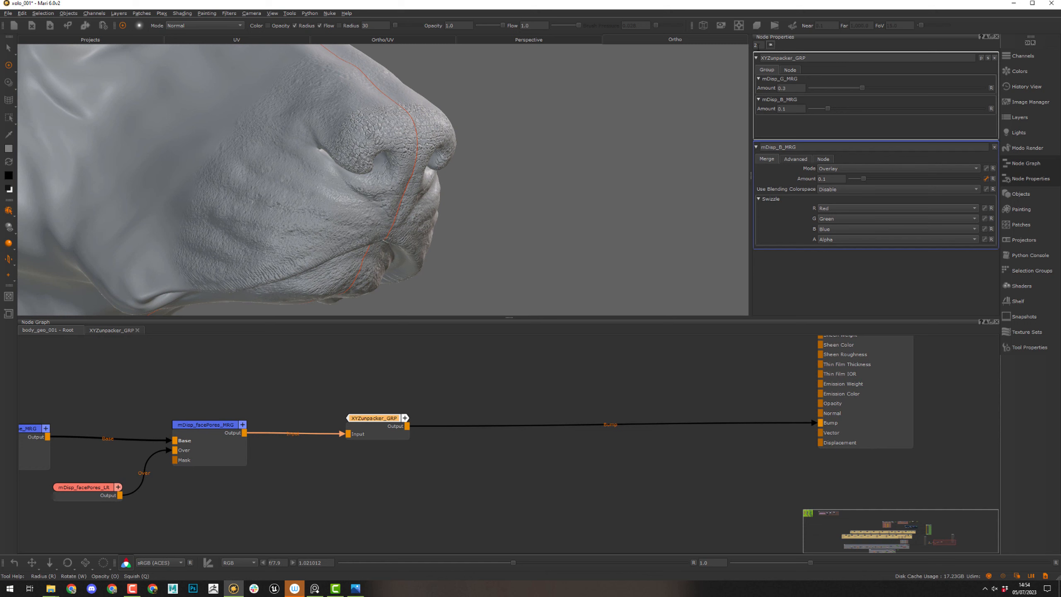
- Show only XYZunpacker_GRP in the node properties, try a different mDisp_G_MRG Amount, and undo the change
left_click(771, 44)
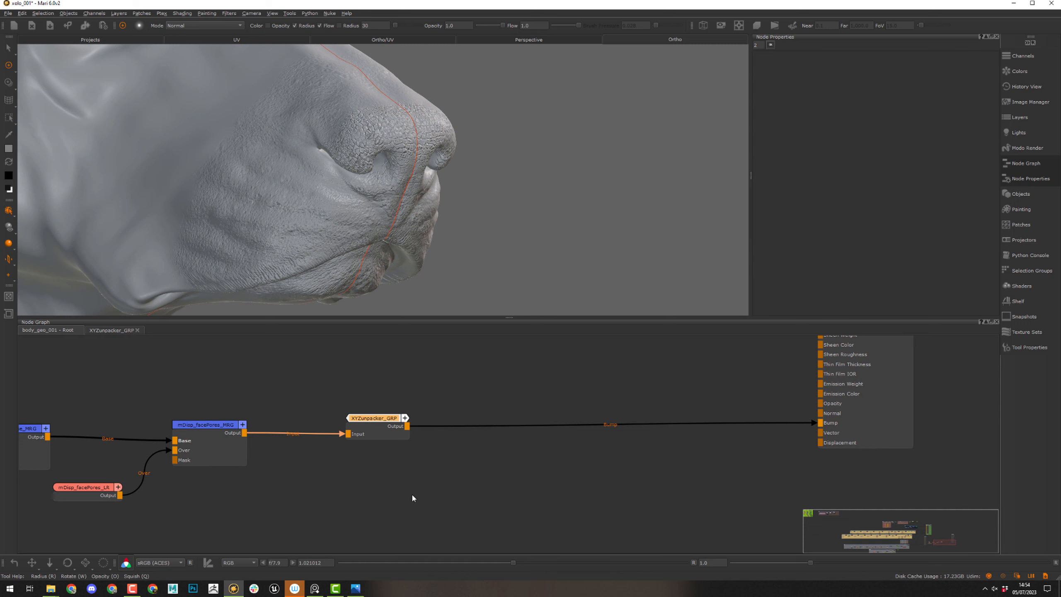
double_click(381, 427)
left_click_drag(493, 162, 501, 171, "alt")
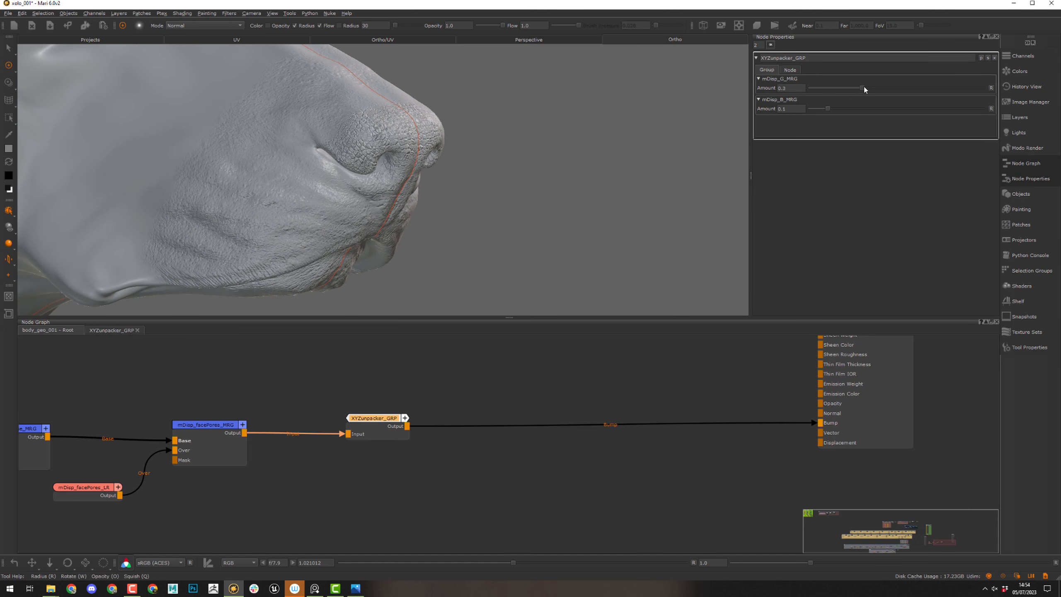
mouse_move(860, 87)
left_mouse_down()
mouse_move(816, 90)
mouse_move(882, 89)
mouse_move(871, 98)
left_mouse_up()
key("ctrl+z")
- Save the project and convert XYZunpacker_GRP to a custom procedural
middle_click_drag(433, 395, 517, 369)
key("ctrl+s")
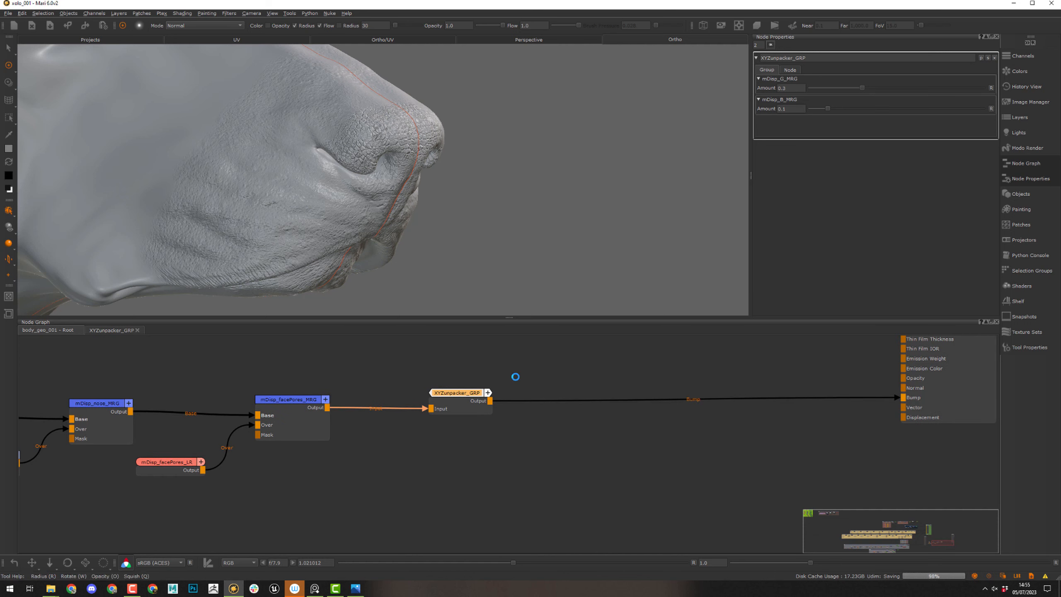
left_click_drag(466, 399, 459, 398)
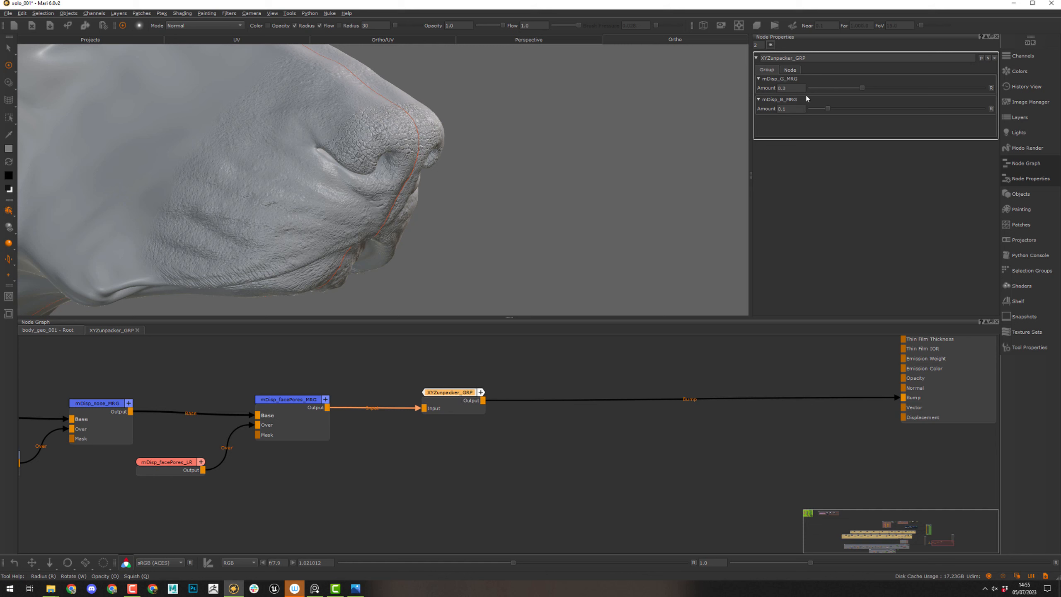
left_click(789, 70)
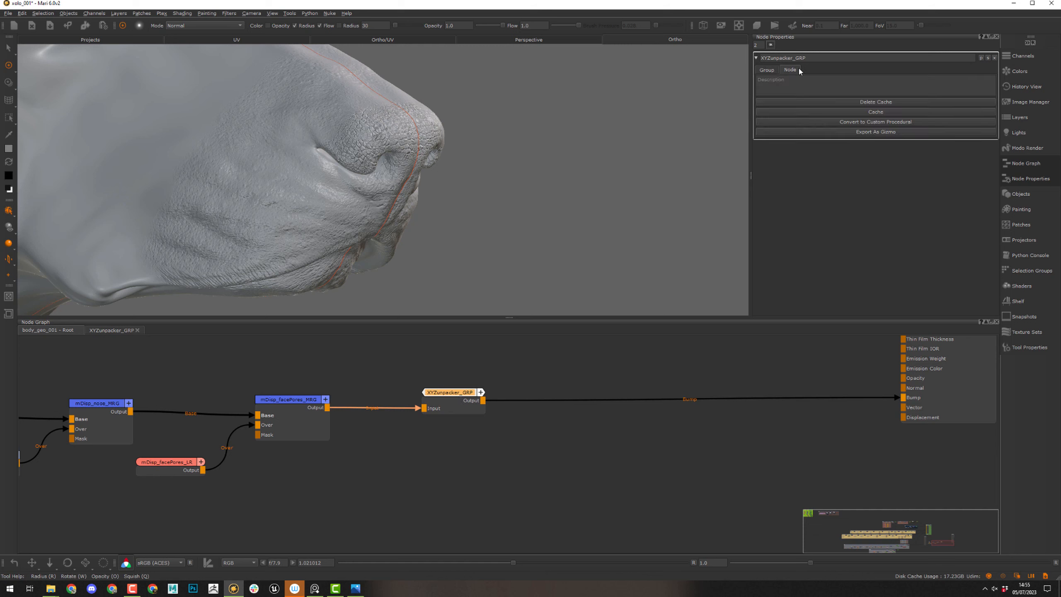
left_click(900, 125)
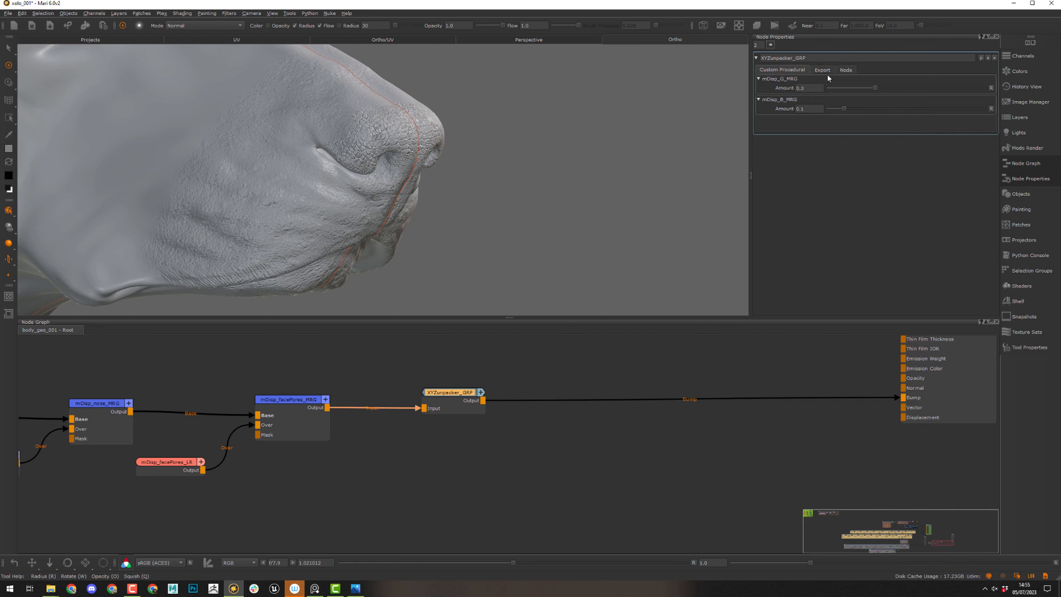
- Separate the connected XYZunpacker_GRP custom procedural from the disconnected original group, placing it just below, and leave the procedural selected
left_click_drag(461, 405, 458, 439)
middle_click_drag(541, 386, 504, 412)
scroll(455, 426, "up", 2)
left_click(417, 422)
left_click_drag(460, 394, 340, 452)
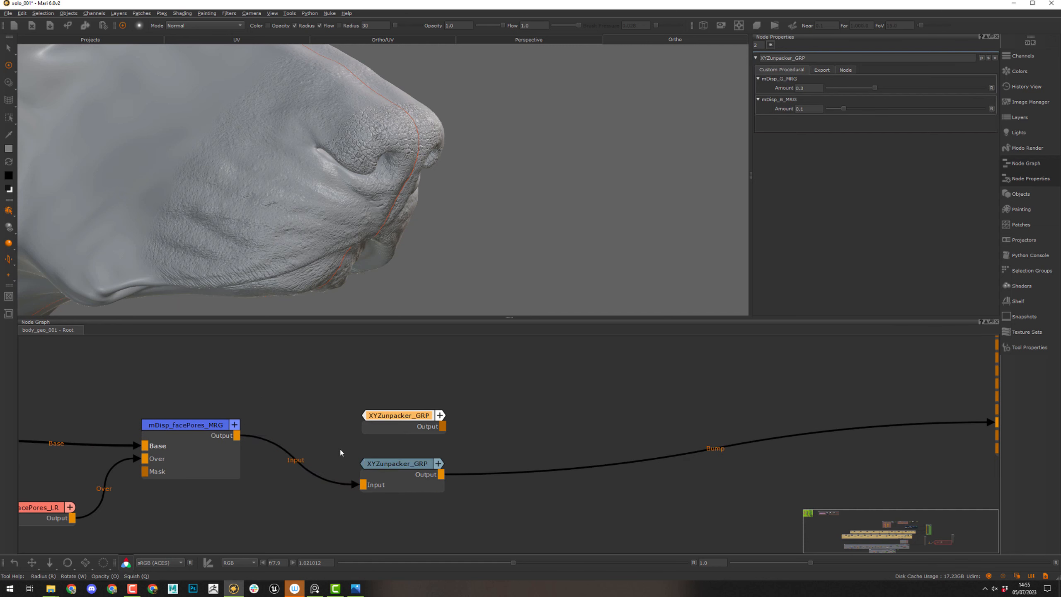
middle_click_drag(488, 405, 417, 396)
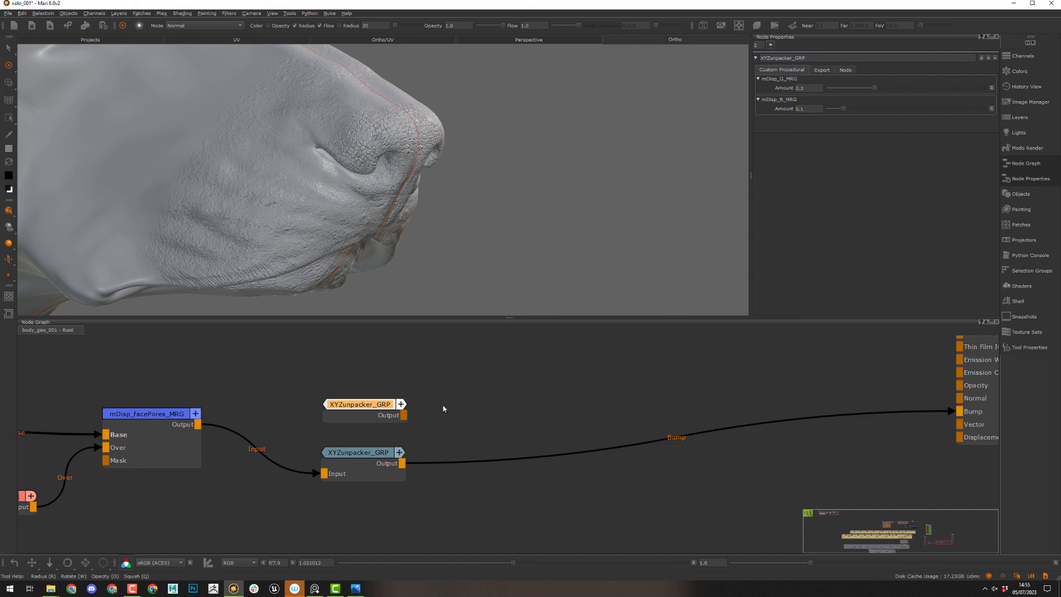
middle_click_drag(453, 422, 525, 423)
left_click_drag(446, 468, 427, 456)
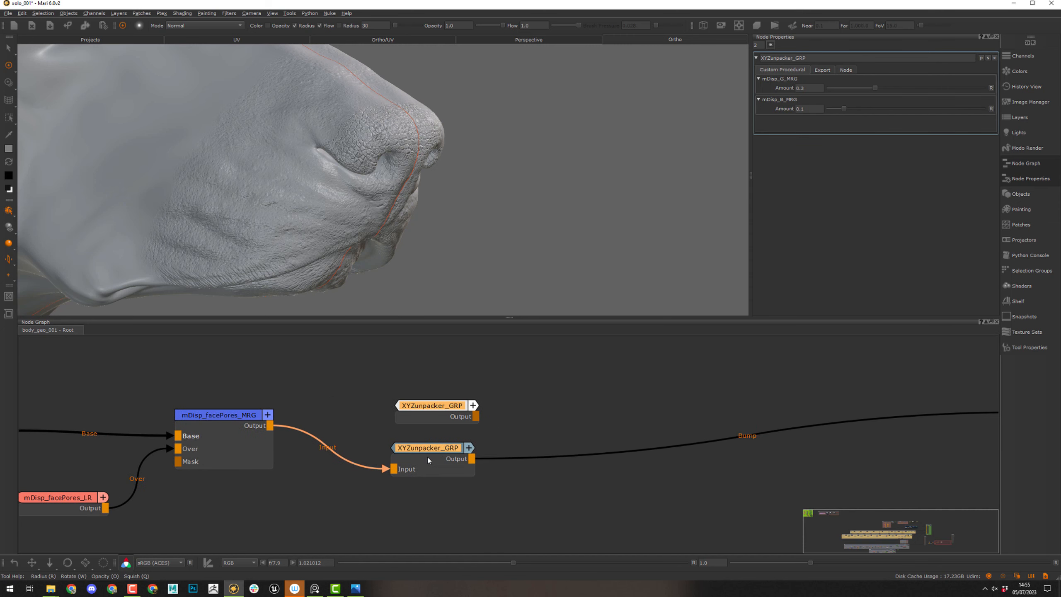
left_click(534, 421)
left_click(433, 456)
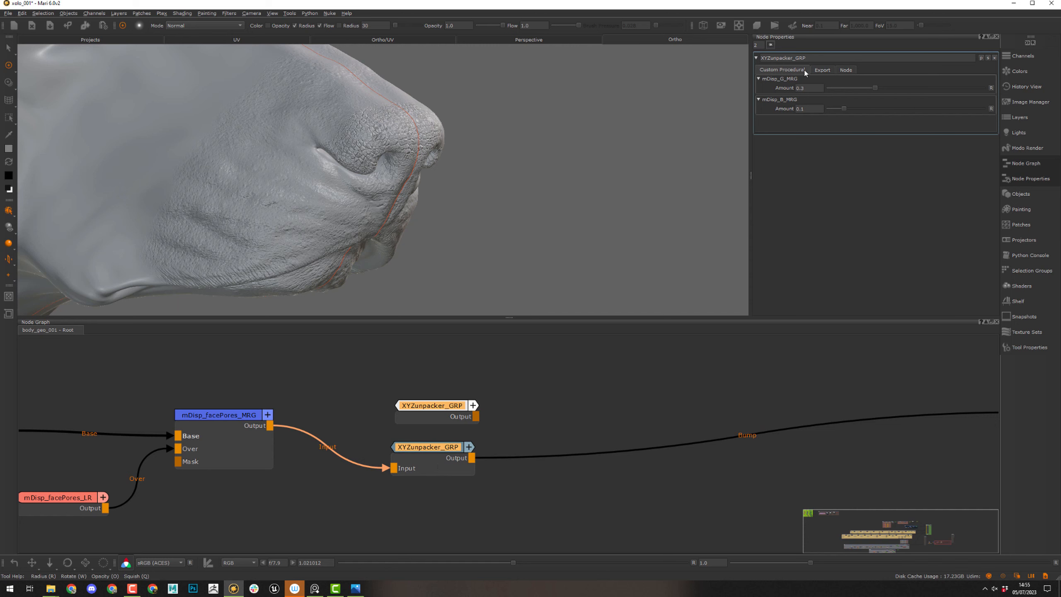
- Open the procedural's export settings, then switch to File Explorer and copy the path of the maya\sourceimages\mpc folder
left_click(821, 70)
left_click(831, 83)
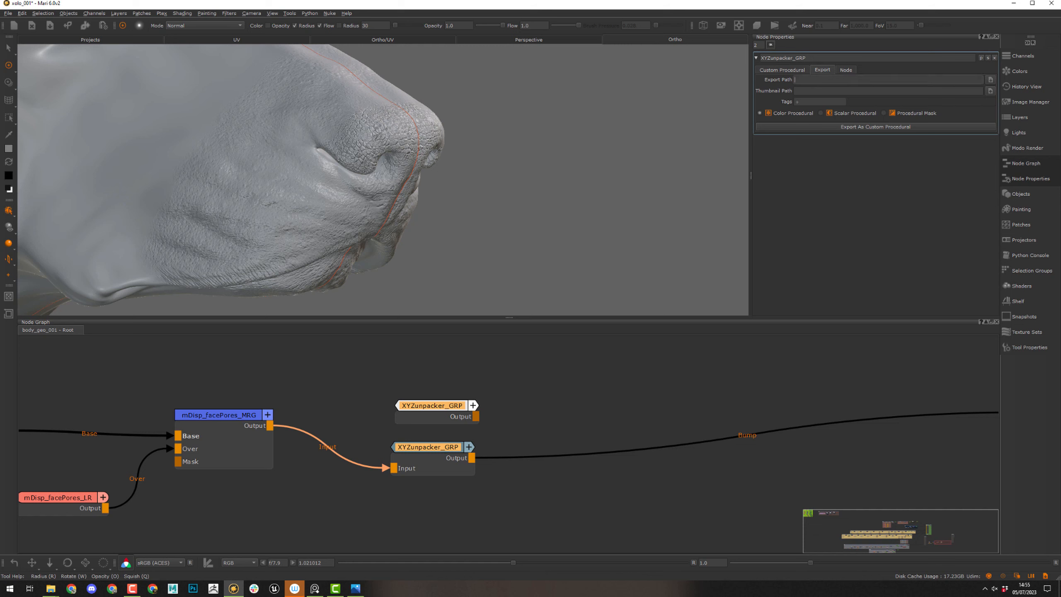
key("alt+Tab")
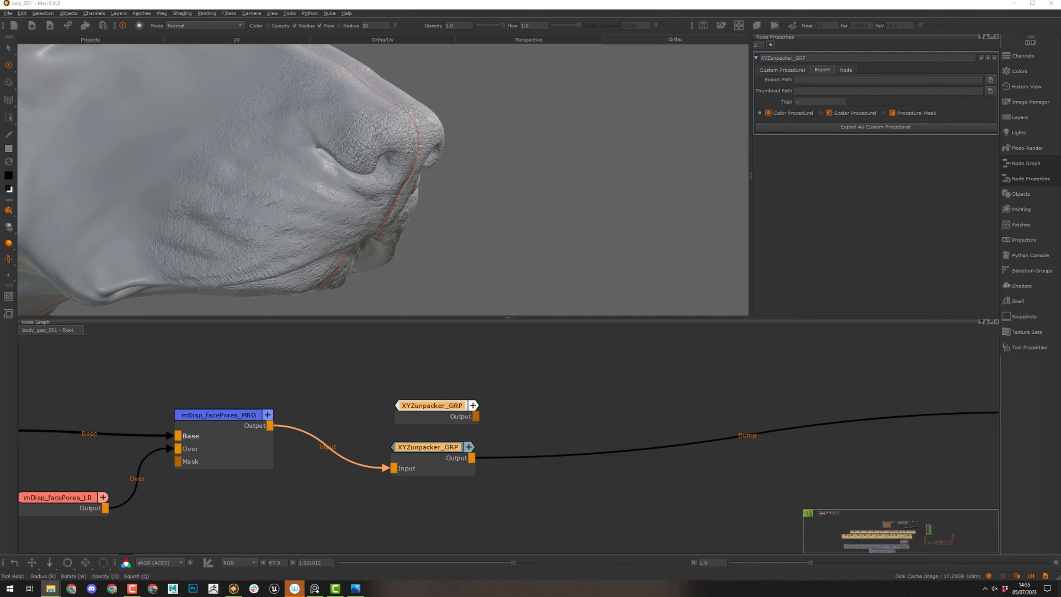
left_click_drag(1060, 105, 707, 119)
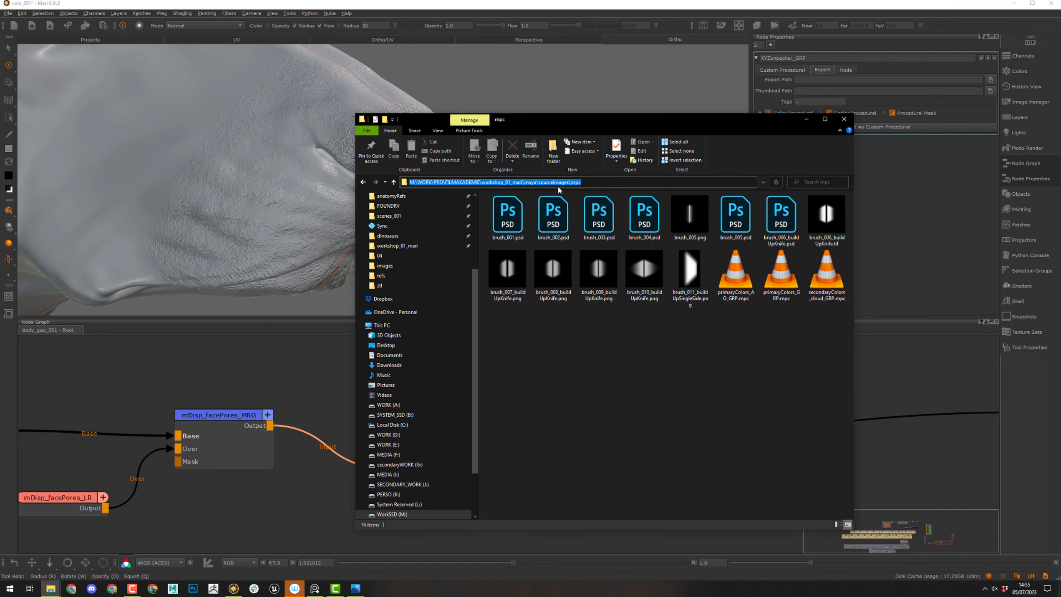
left_click(592, 183)
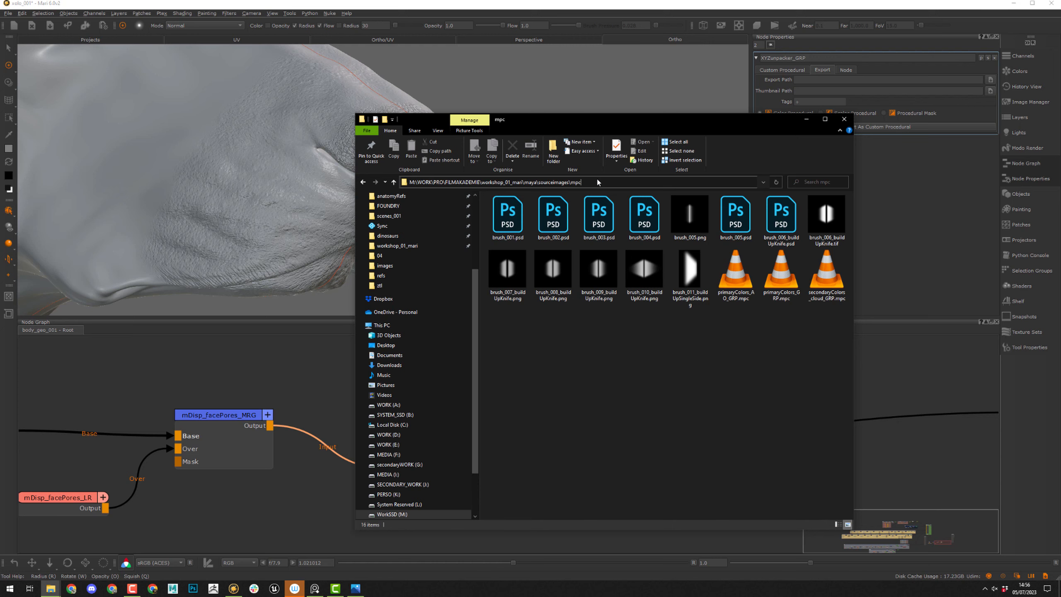
left_click_drag(710, 121, 667, 124)
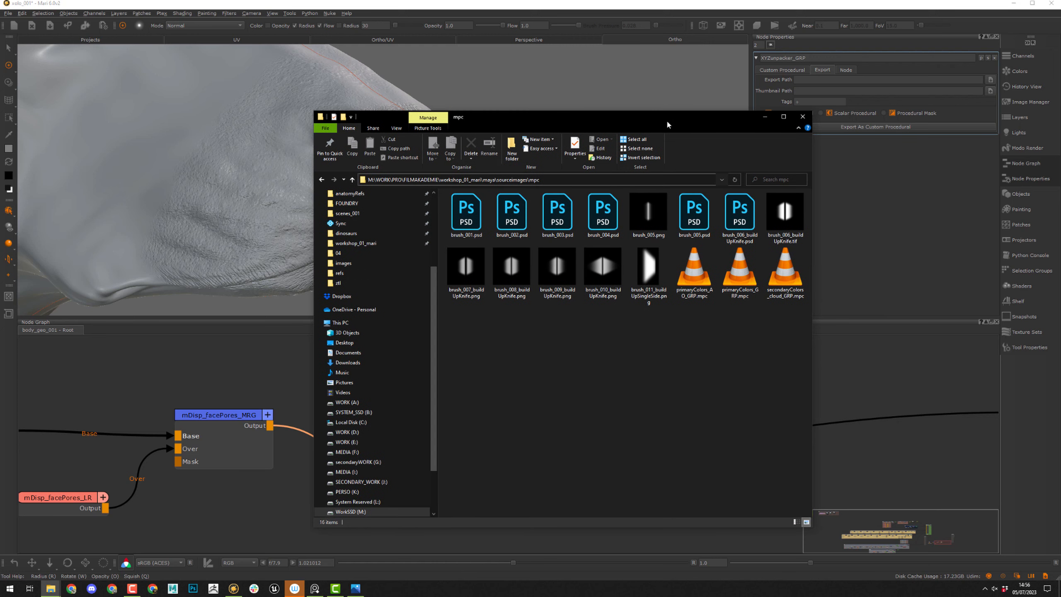
left_click_drag(602, 117, 531, 117)
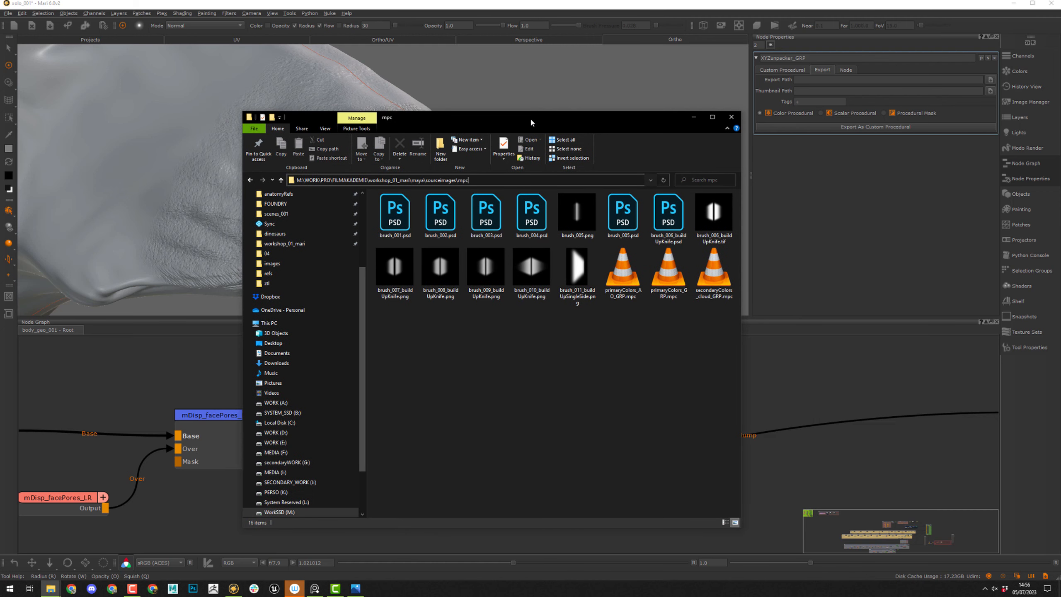
left_click_drag(468, 180, 458, 180)
left_click(487, 179)
key("ctrl+a")
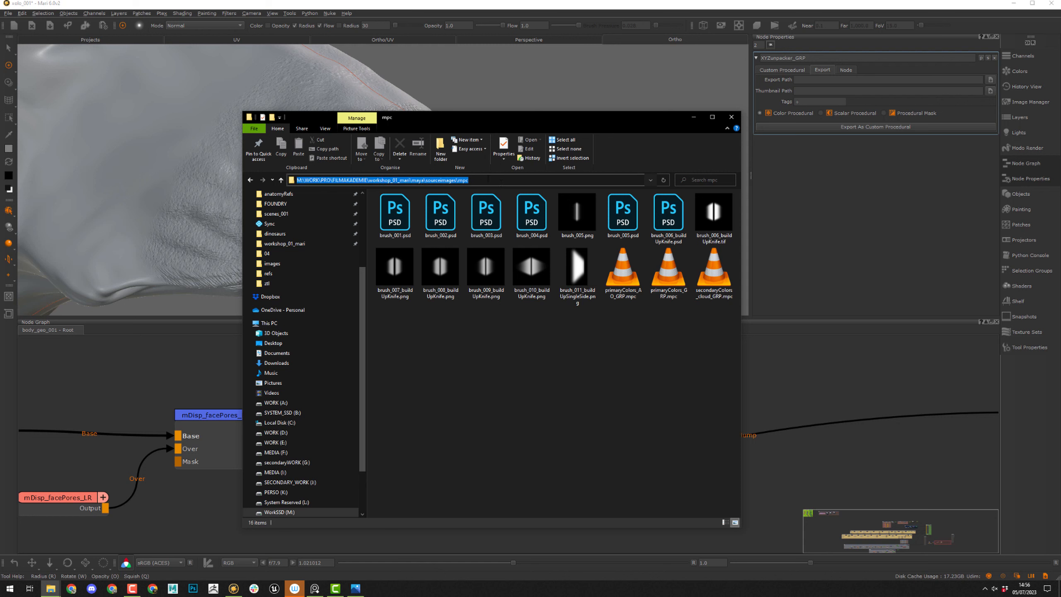
left_click(693, 117)
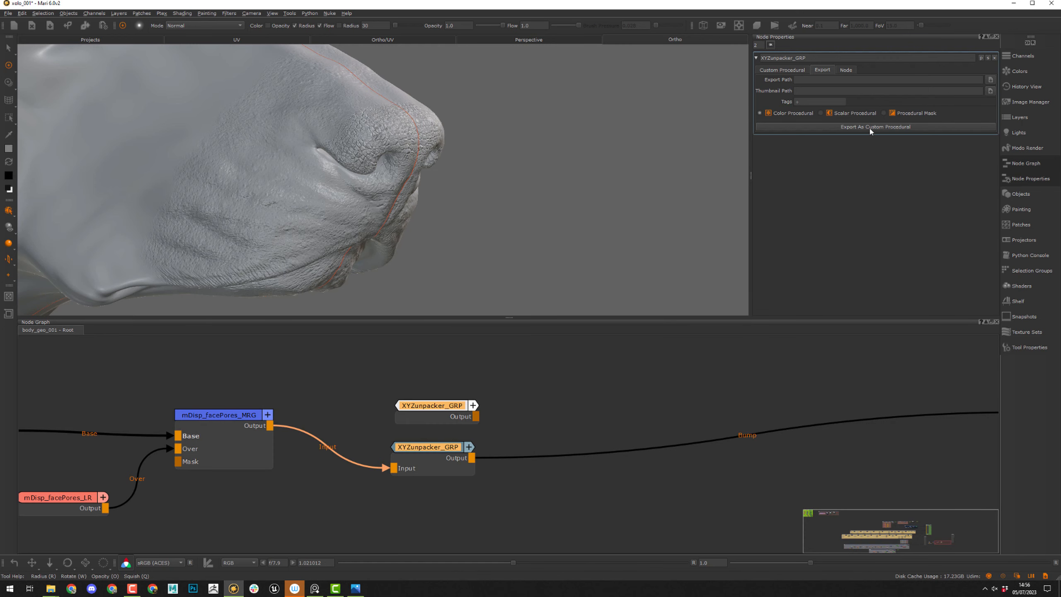
- Set the export type to Scalar Procedural and add the tags xyz, mDisp, disp and unpacker
left_click(823, 79)
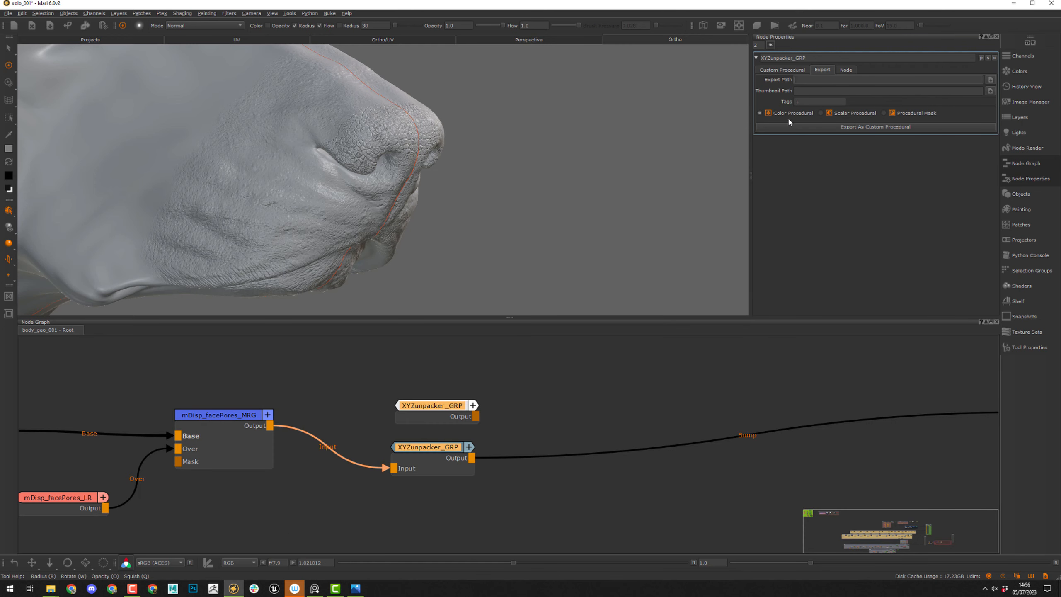
left_click(851, 114)
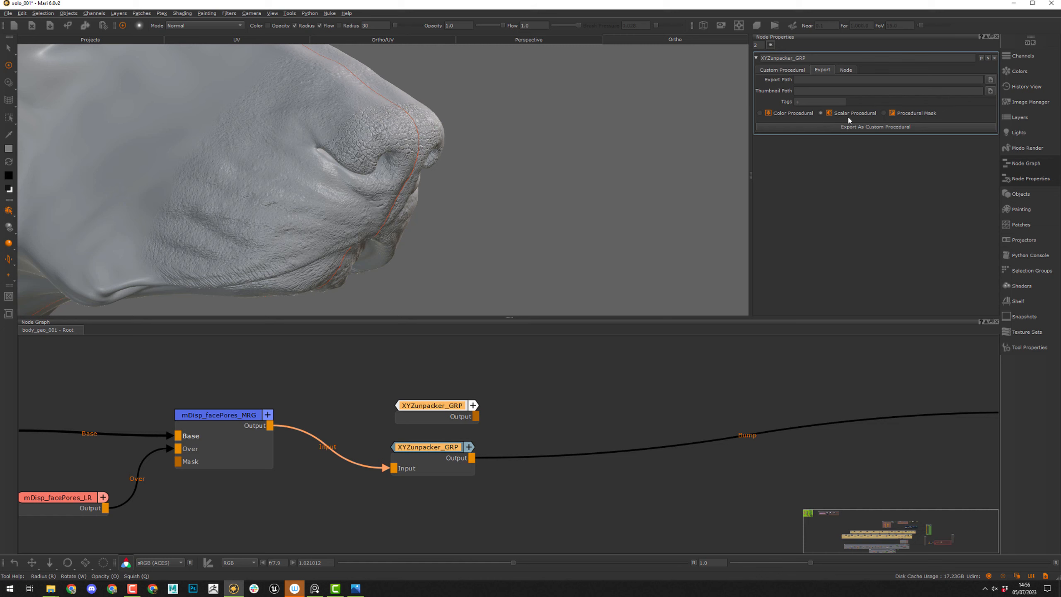
left_click(820, 100)
type("xyz")
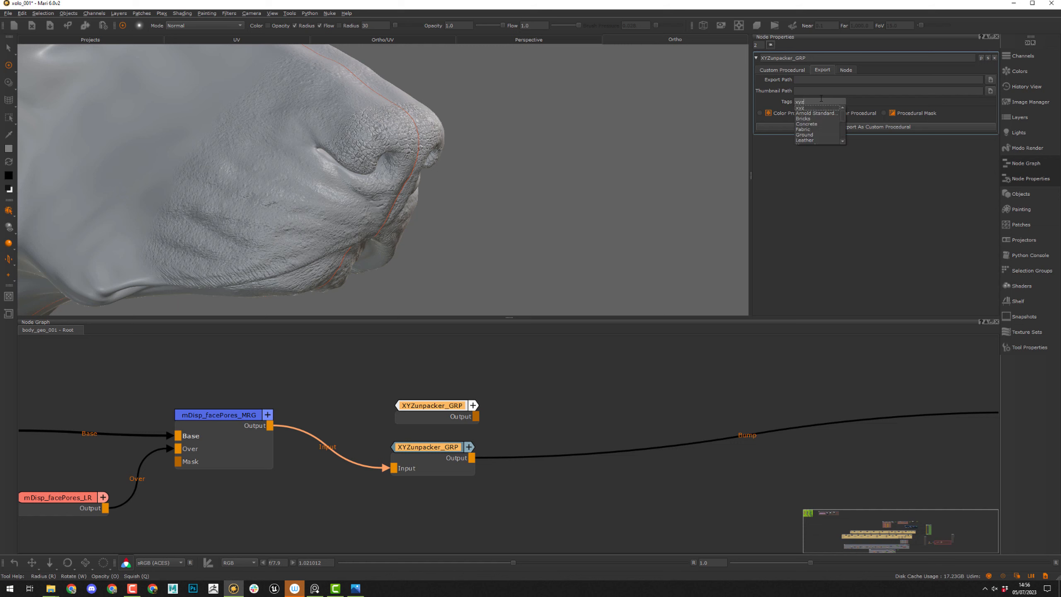
key("Return")
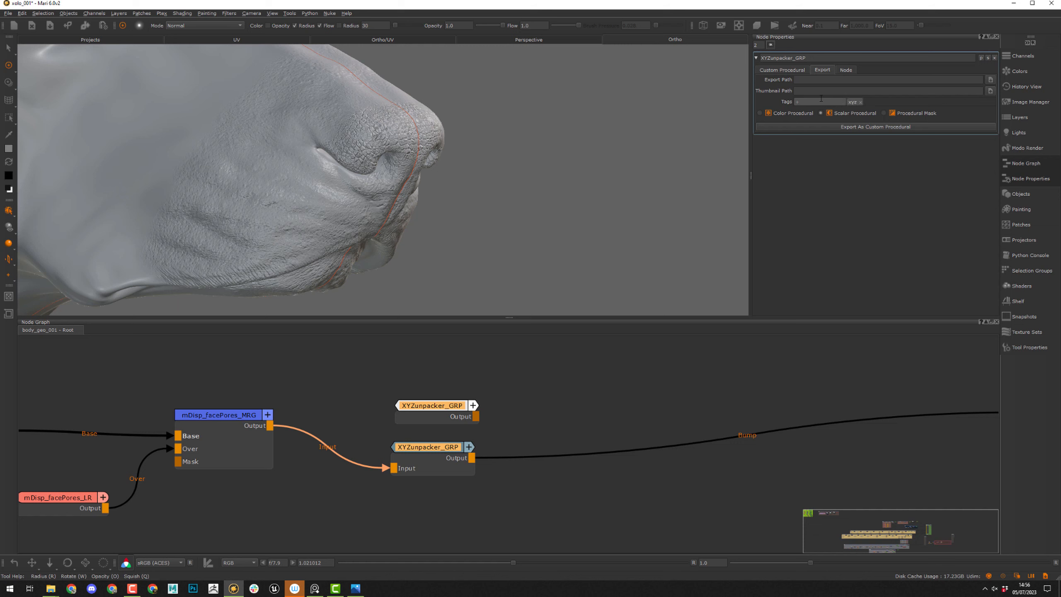
type("md")
key("Down")
key("Return")
type("disp")
key("Return")
type("unpacker")
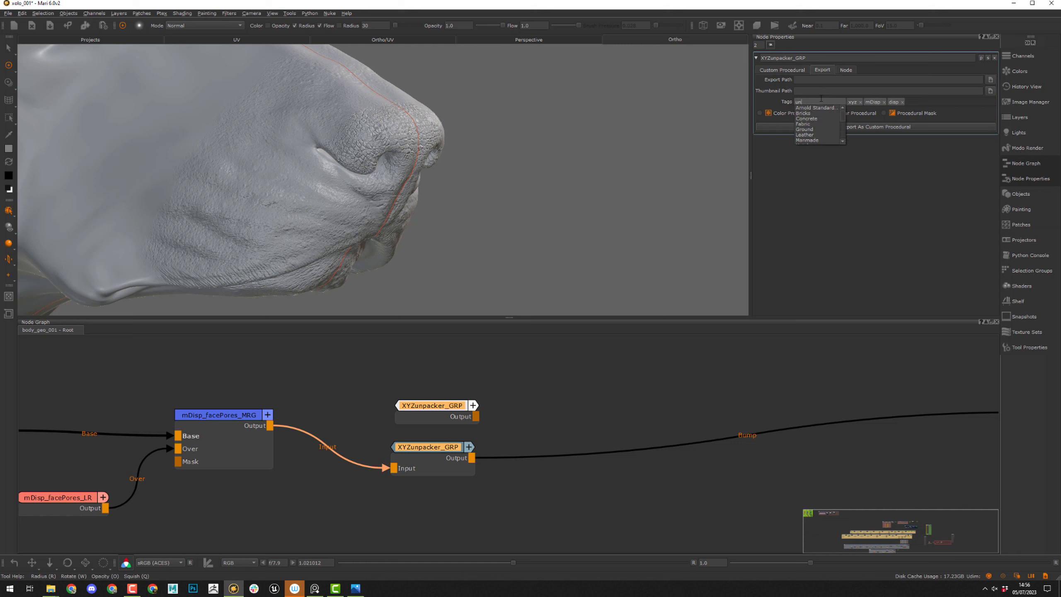
key("Return")
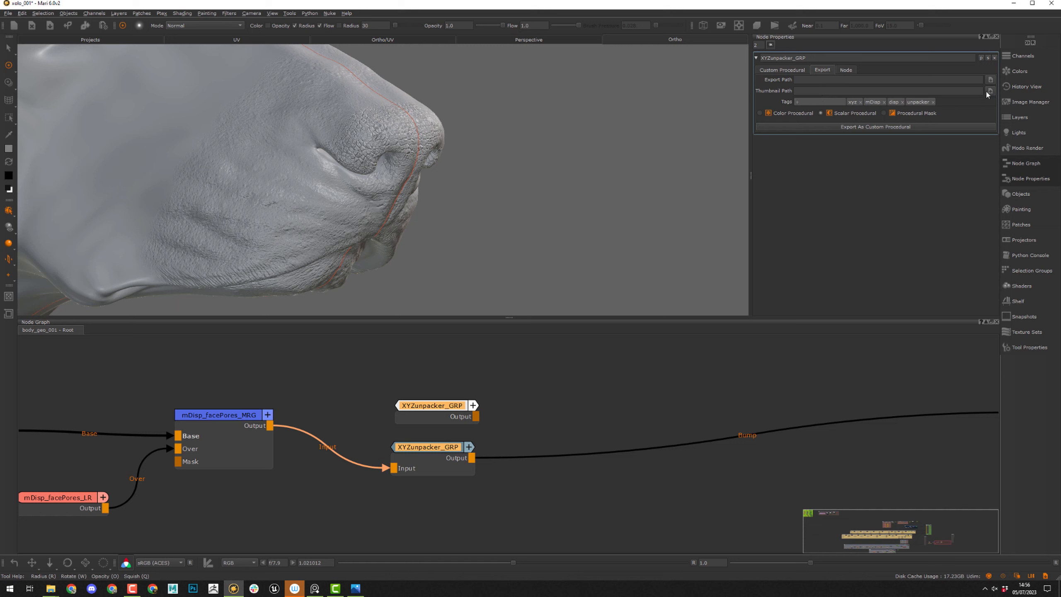
- Examine Screenshot_173 among the project's images and check the contents of the mpc folder
left_click(1035, 103)
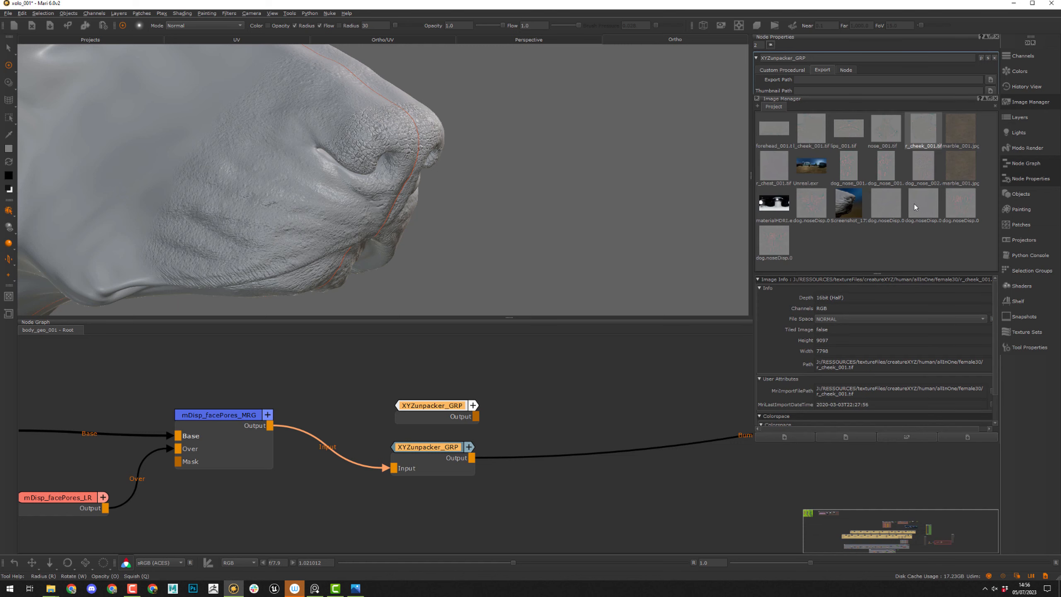
left_click(847, 209)
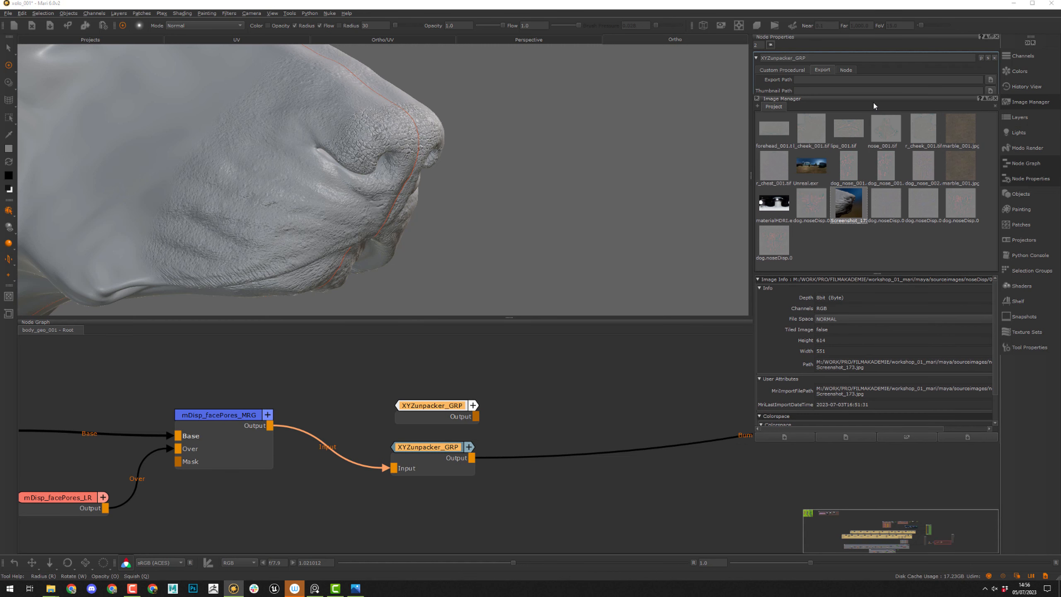
left_click_drag(849, 208, 994, 104)
key("alt+Tab")
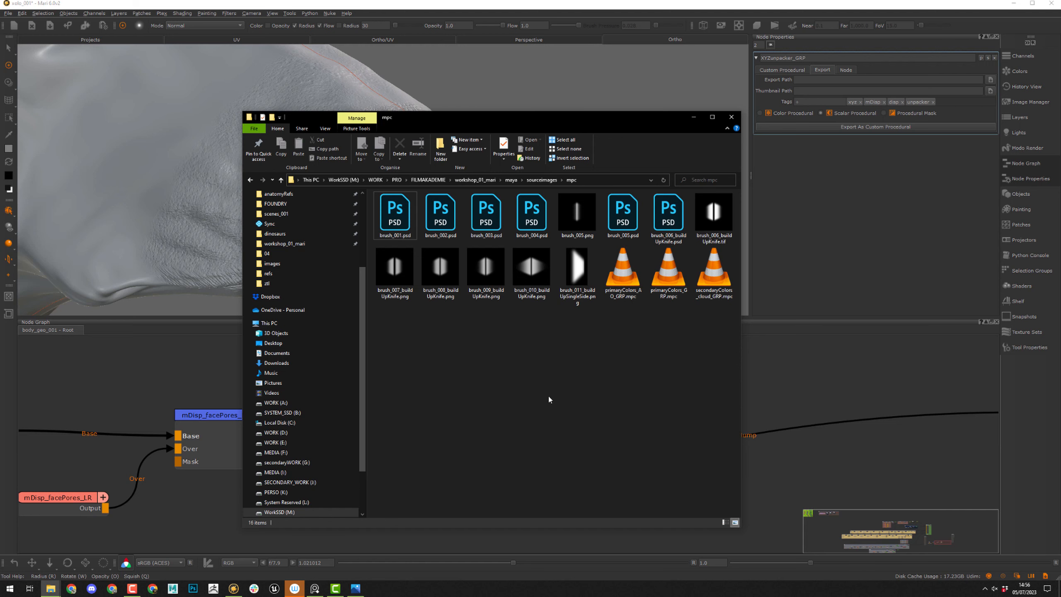
left_click(694, 117)
- Frame the dog's snout in the viewport and save a square screen capture of it as a thumbnail image
mouse_move(583, 179)
left_mouse_down("alt")
mouse_move(601, 181)
mouse_move(580, 172)
left_mouse_up("alt")
middle_click_drag(580, 173, 680, 162, "alt")
right_click_drag(679, 162, 625, 166, "alt")
key("Print")
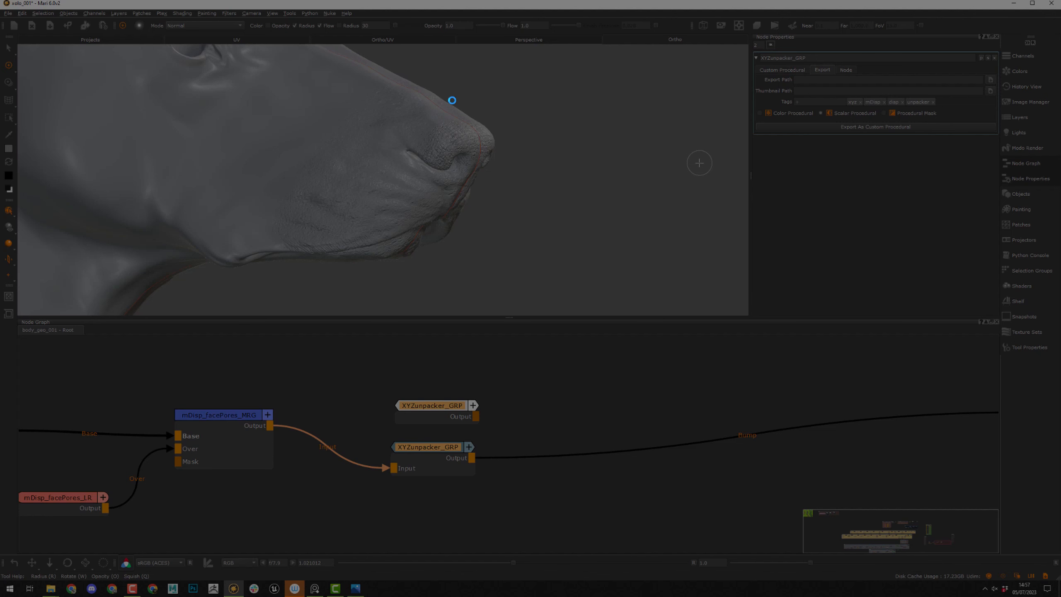
left_click_drag(559, 66, 320, 304)
key("ctrl+s")
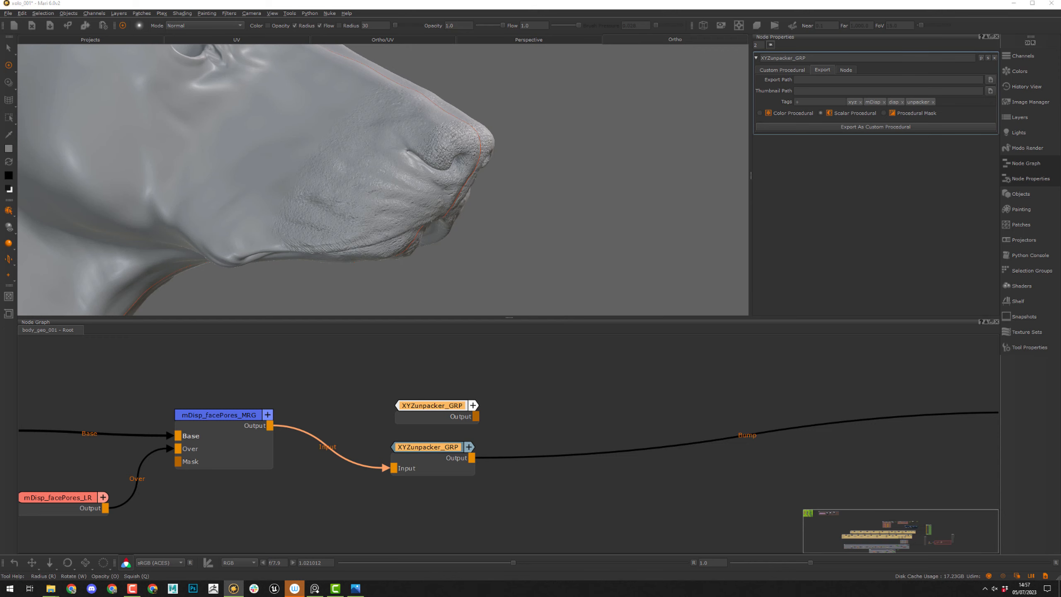
- Switch to File Explorer and paste the captured Screenshot_174.jpg into the mpc folder
key("alt+Tab")
left_click_drag(456, 97, 1060, 95)
key("alt+Tab")
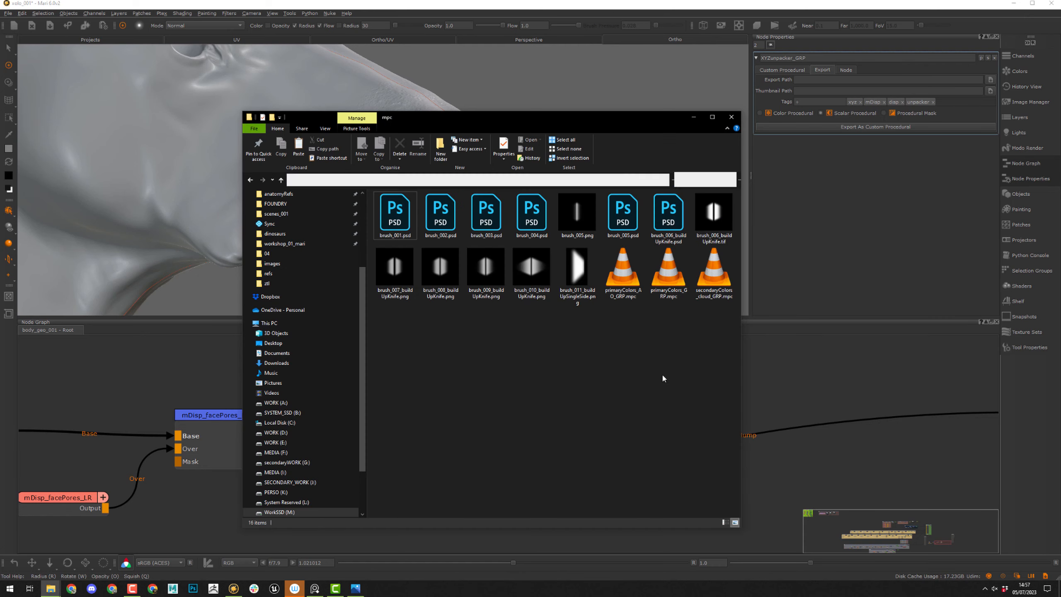
key("ctrl+v")
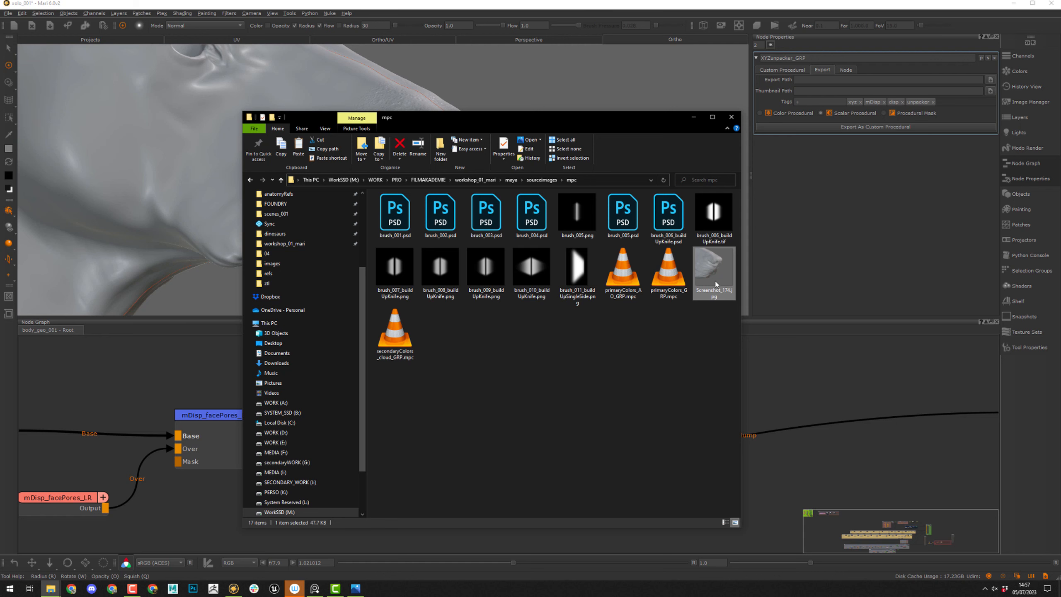
- Set the XYZunpacker_GRP thumbnail path to Screenshot_174.jpg in the maya/sourceimages/mpc folder
left_click(600, 180)
key("ctrl+c")
left_click(936, 255)
left_click(988, 91)
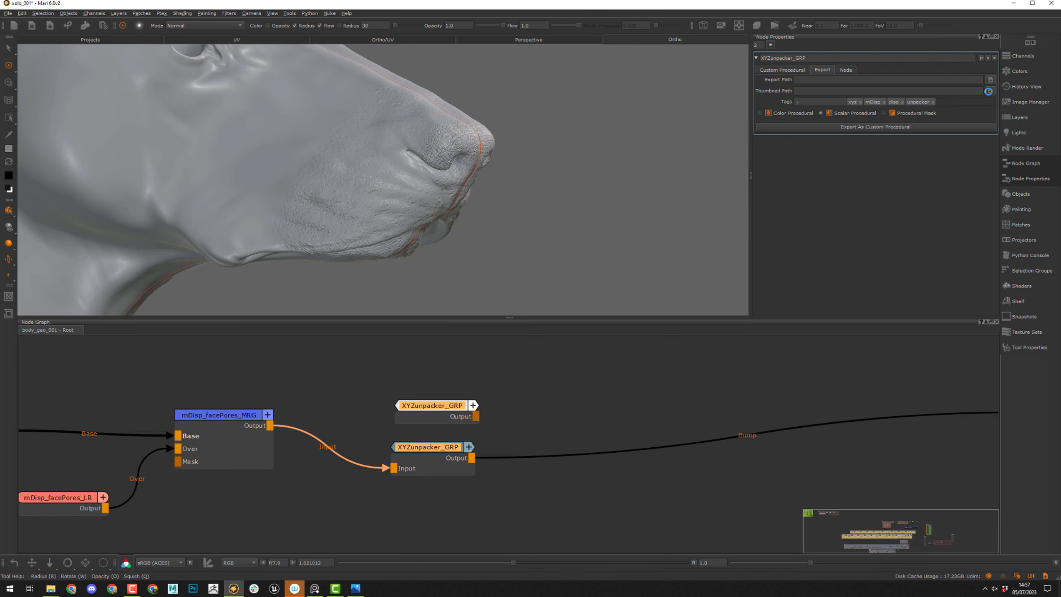
triple_click(565, 127)
key("ctrl+v")
key("Return")
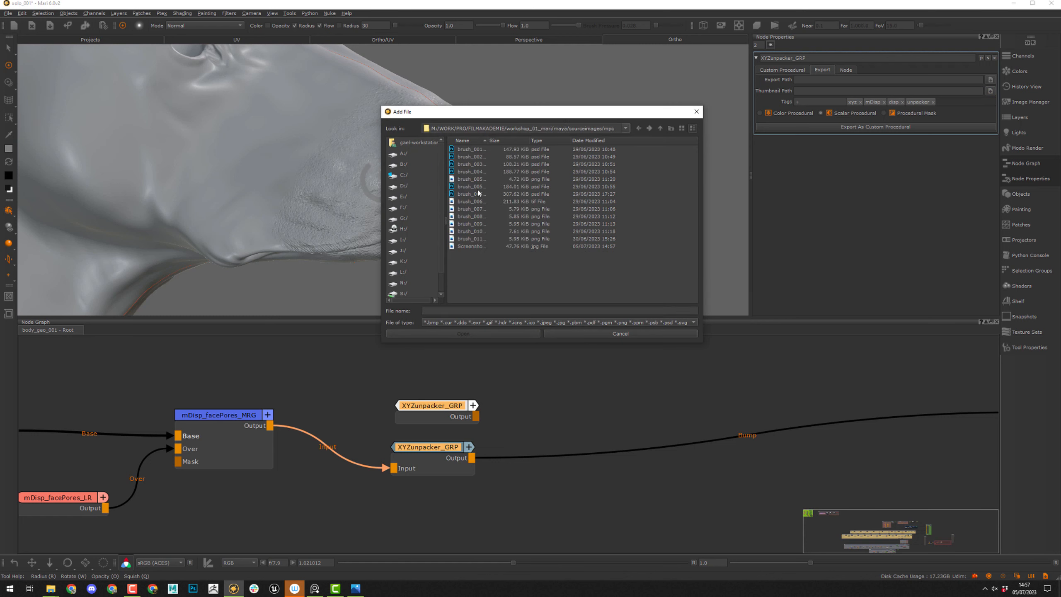
left_click(471, 246)
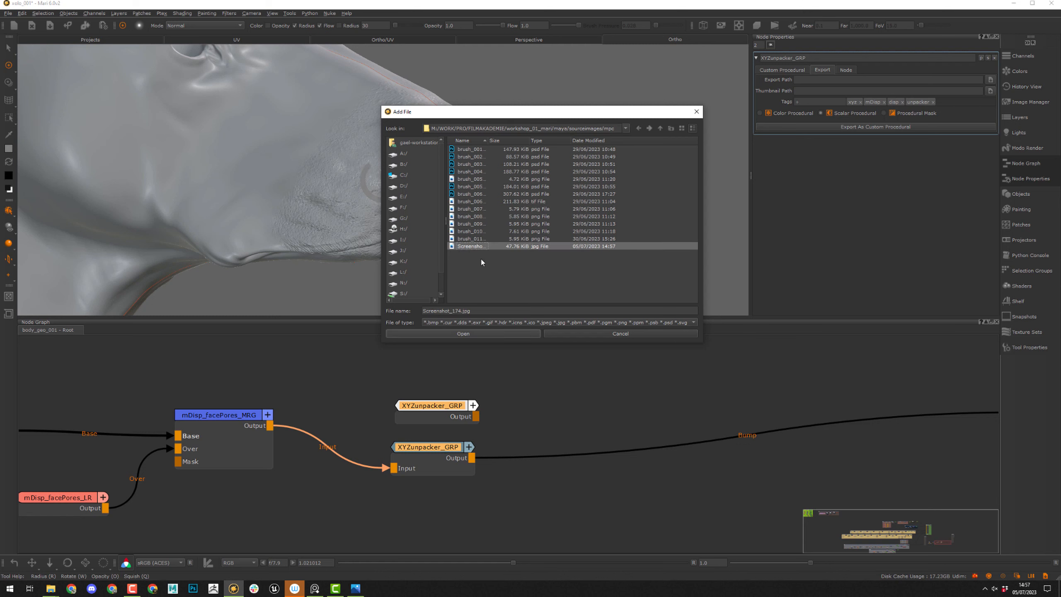
left_click(485, 333)
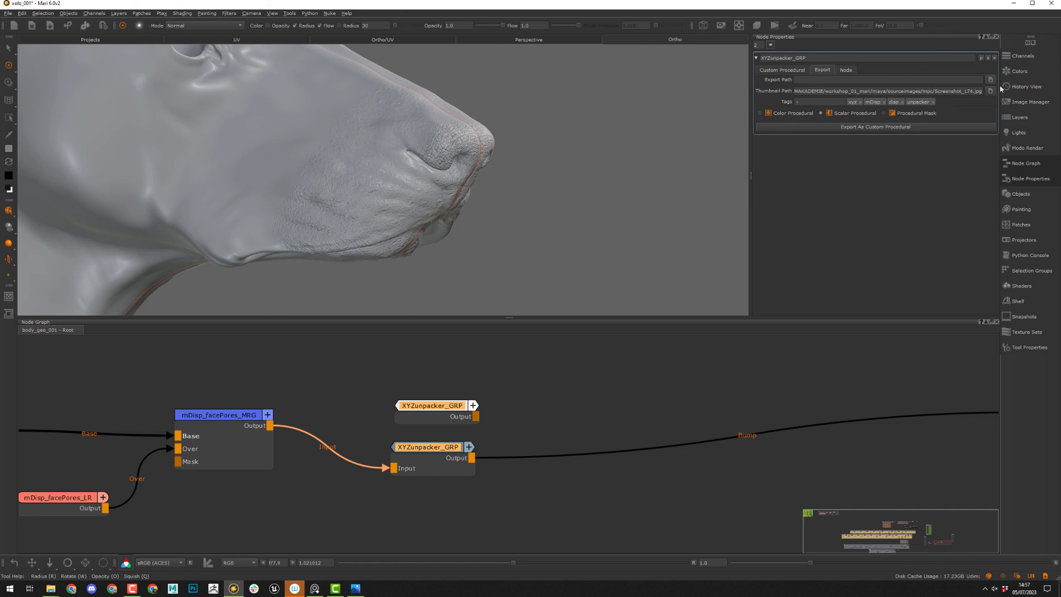
- Set the export path to XYZunpacker_001 in the mpc folder and export the custom procedural without renaming the node
left_click(990, 79)
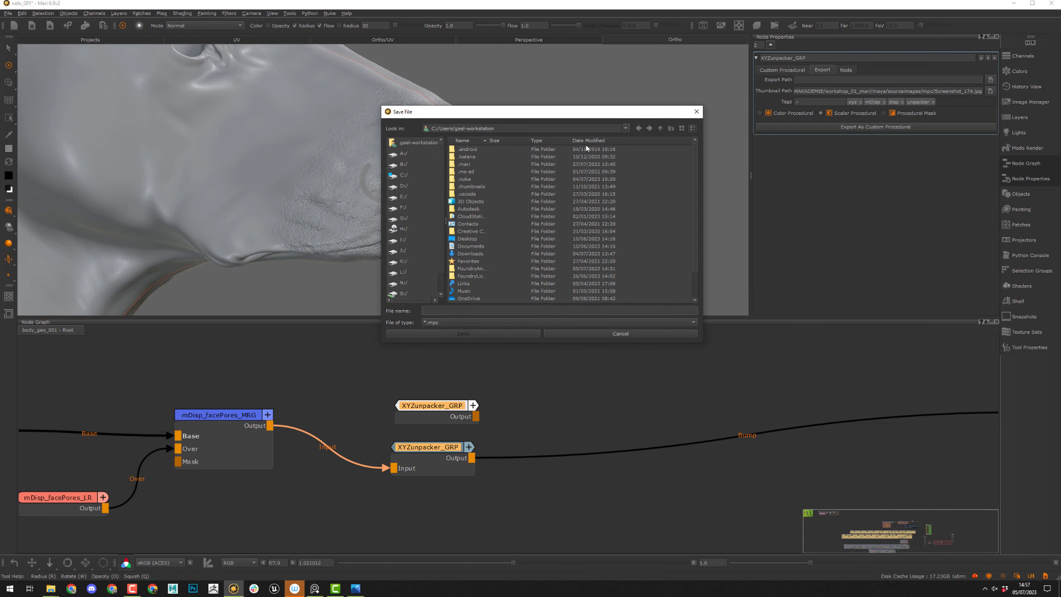
key("ctrl+a")
key("ctrl+v")
key("Return")
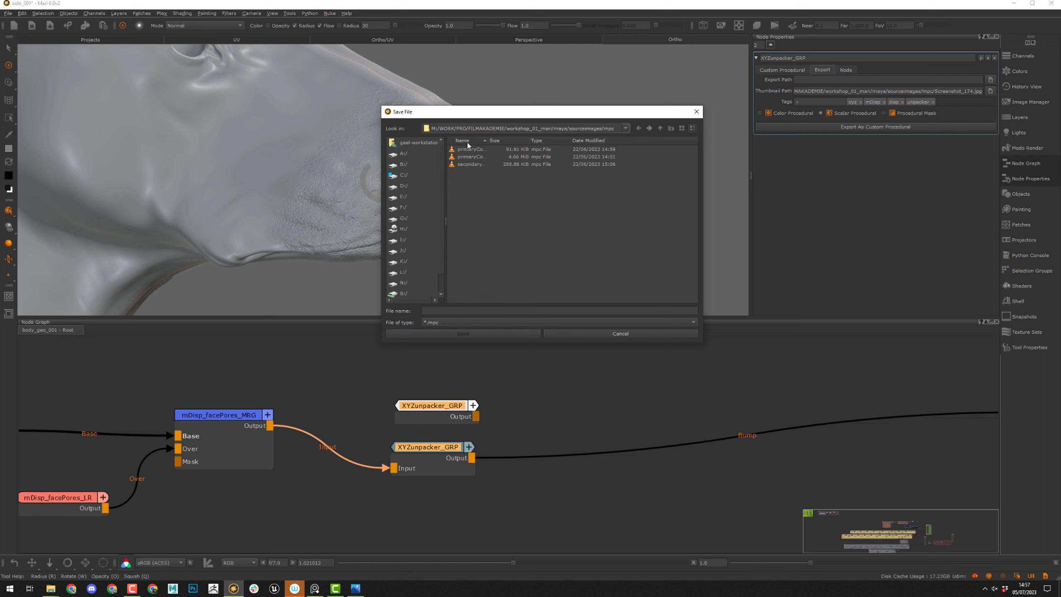
left_click(496, 309)
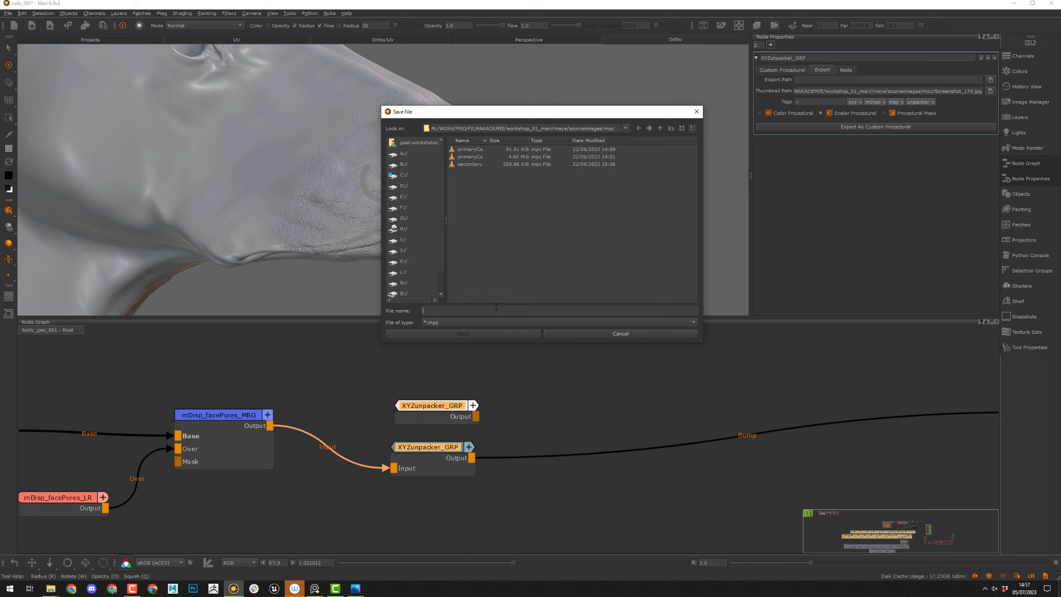
type("XYZunpacker_001")
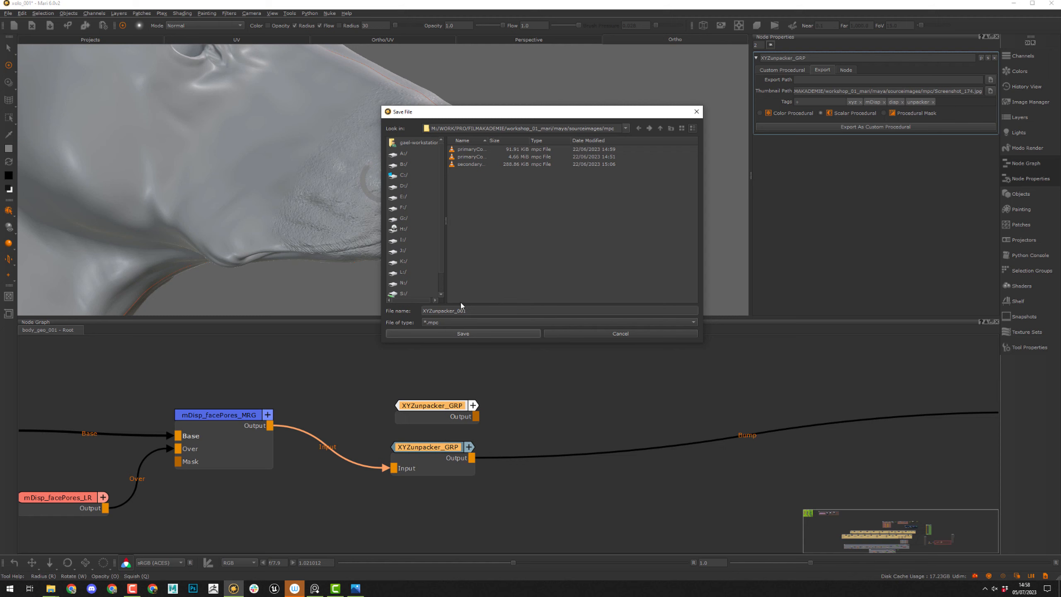
left_click(456, 334)
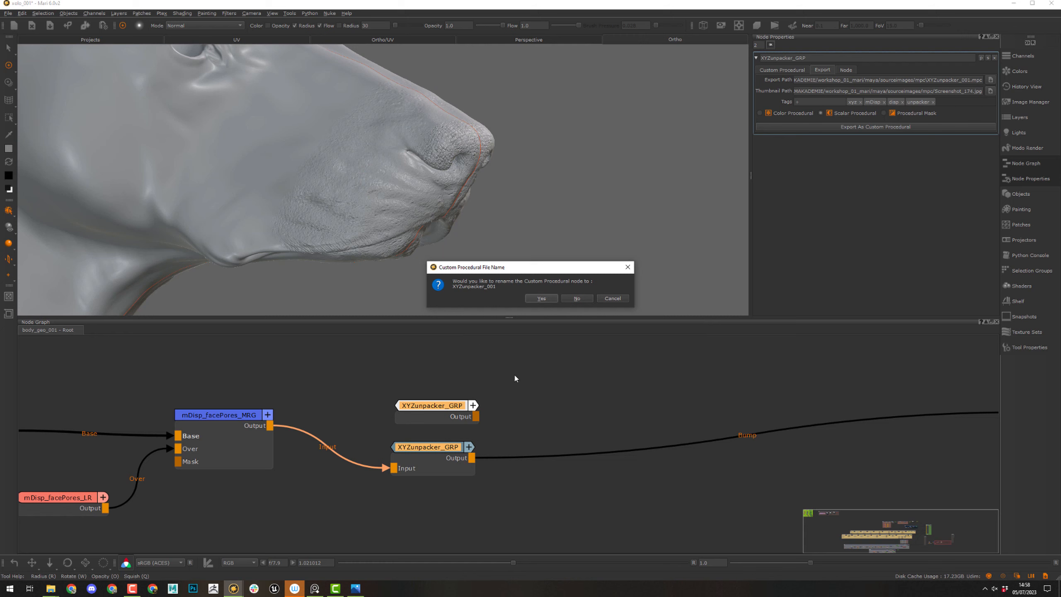
left_click(583, 298)
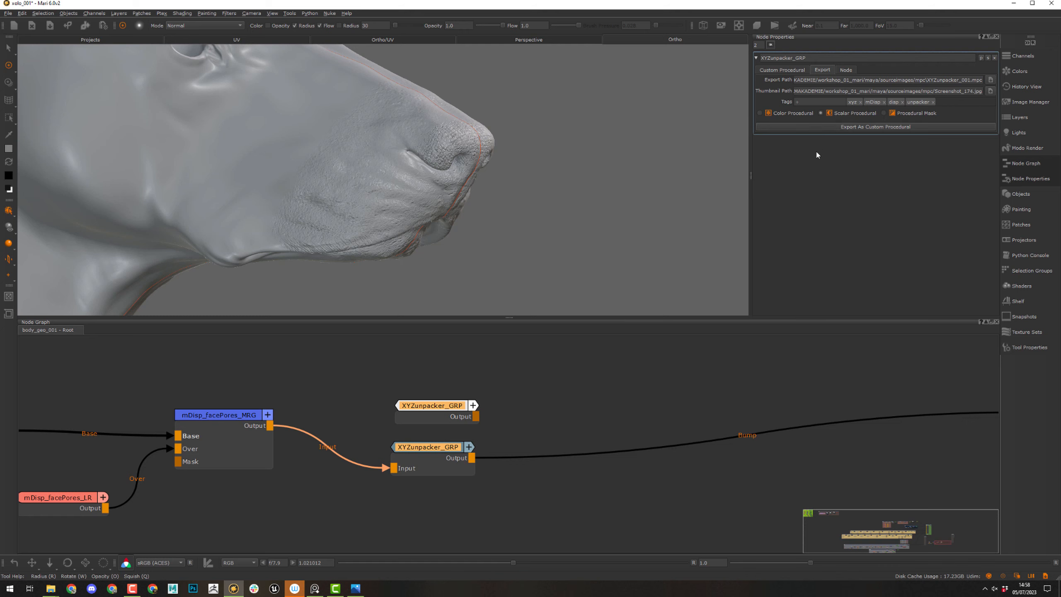
scroll(741, 483, "down", 3)
scroll(738, 484, "up", 3)
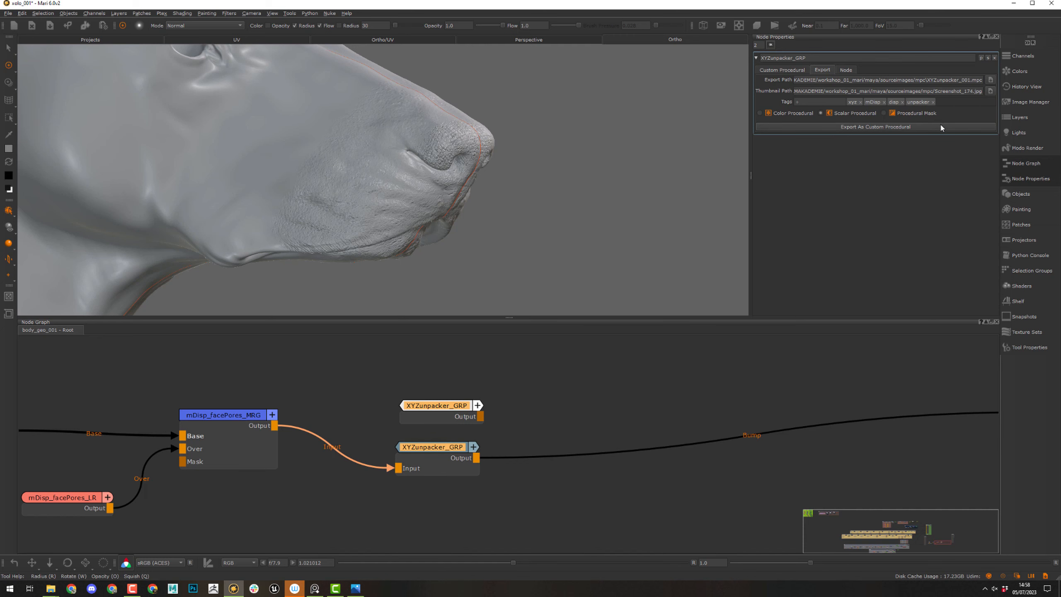
- Switch to File Explorer and locate the exported XYZunpacker_001.mpc in the mpc folder
key("alt+Tab")
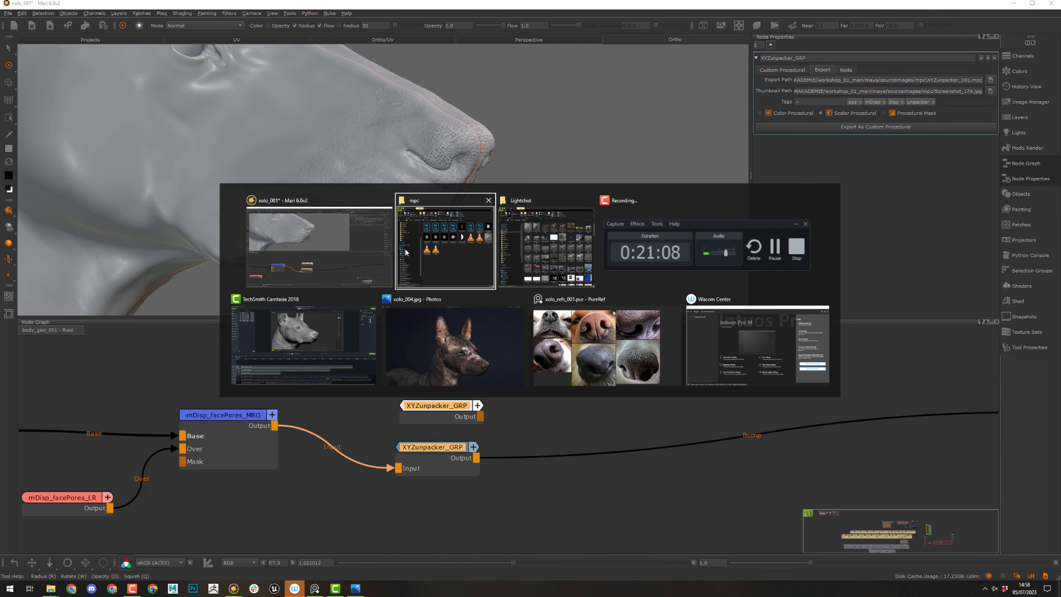
left_click(450, 262)
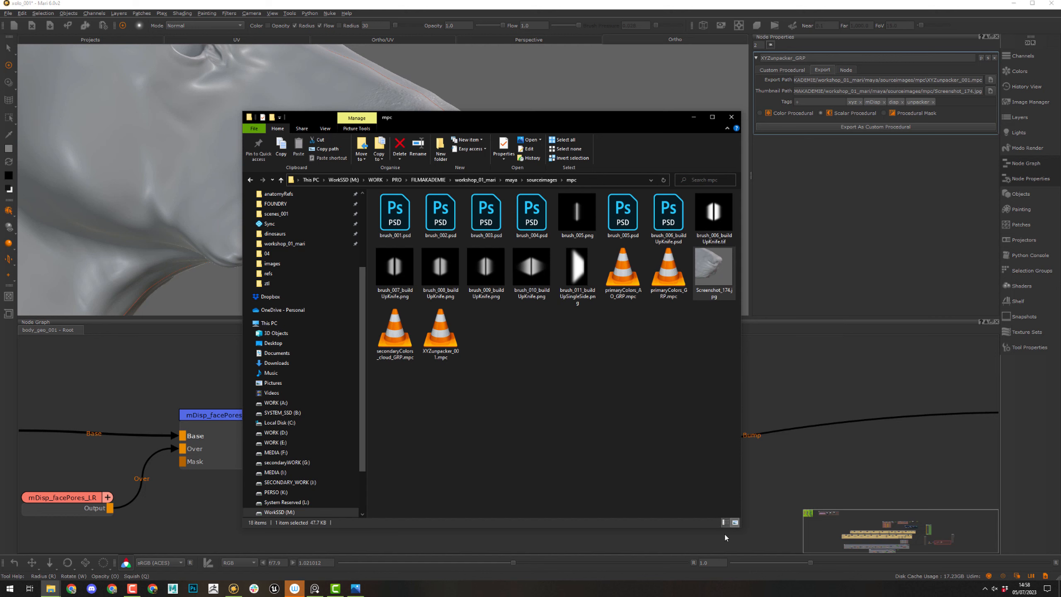
left_click(441, 326)
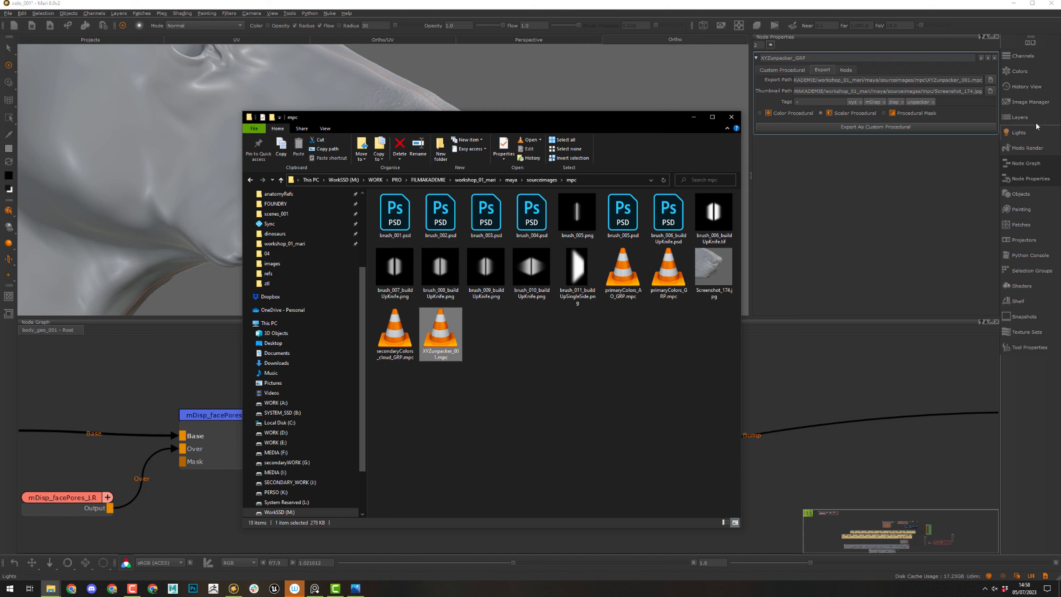
- Return to Mari, open the Shelf beside the viewport and browse the custom shelves to proceduralUtility
left_click(1019, 300)
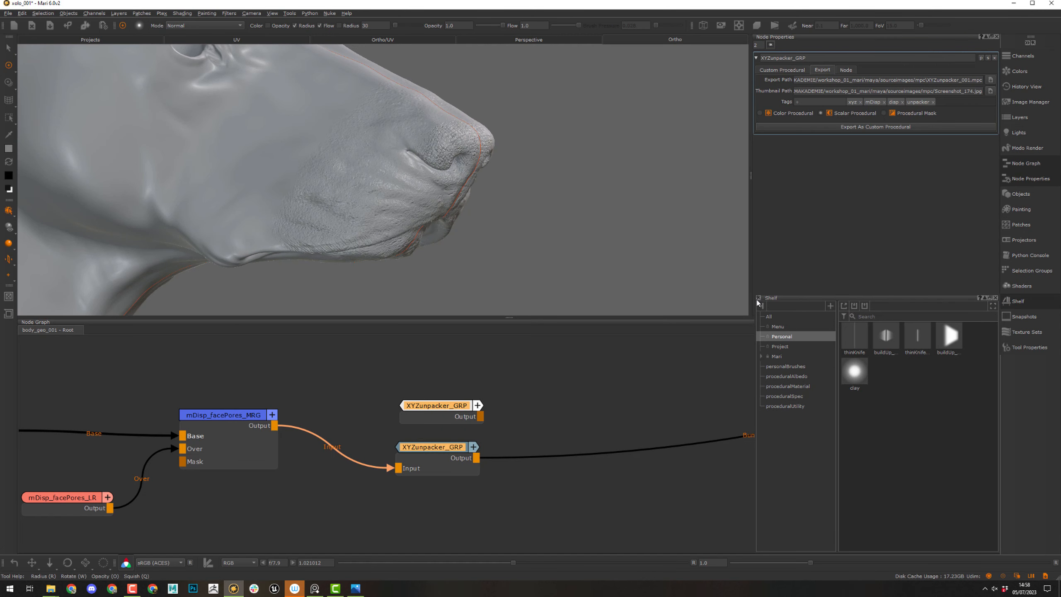
left_click_drag(761, 298, 528, 134)
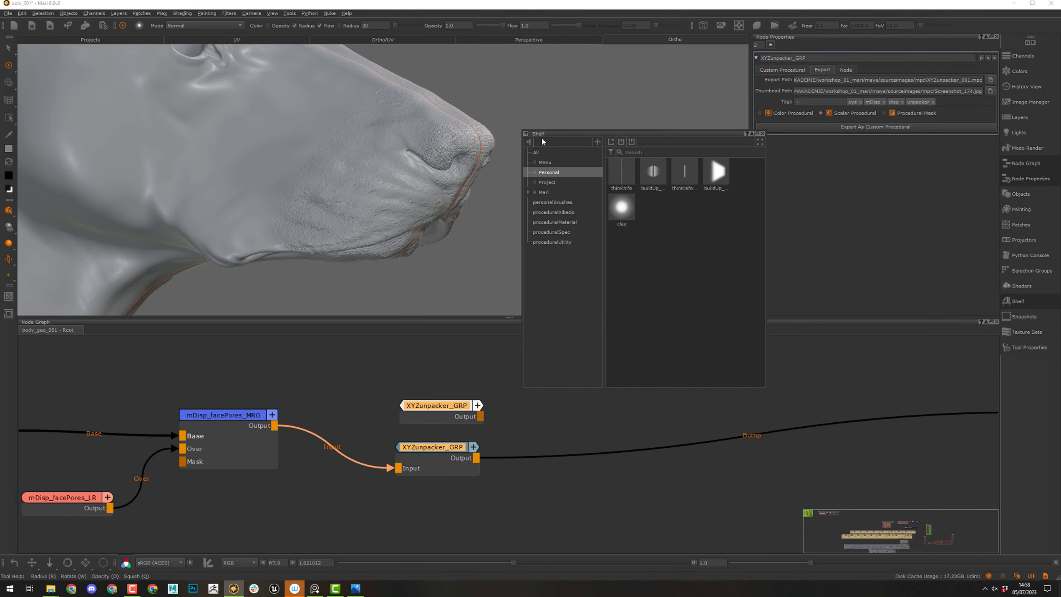
left_click(562, 211)
left_click(564, 203)
left_click(558, 222)
left_click(556, 233)
left_click(553, 242)
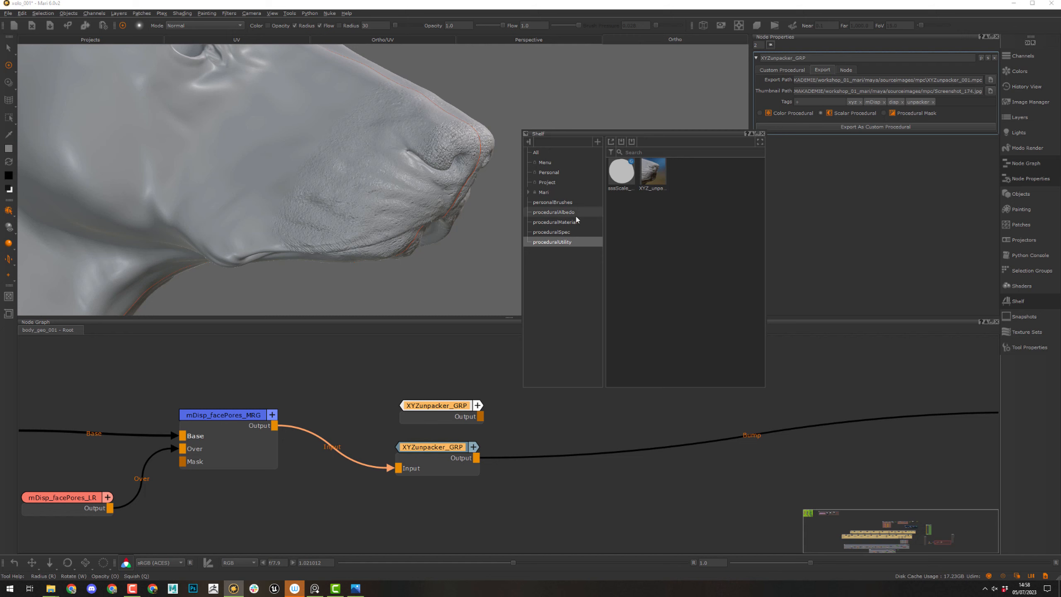
- Add XYZunpacker_001.mpc from File Explorer to the proceduralUtility shelf and check its thumbnail and tags
key("alt+Tab")
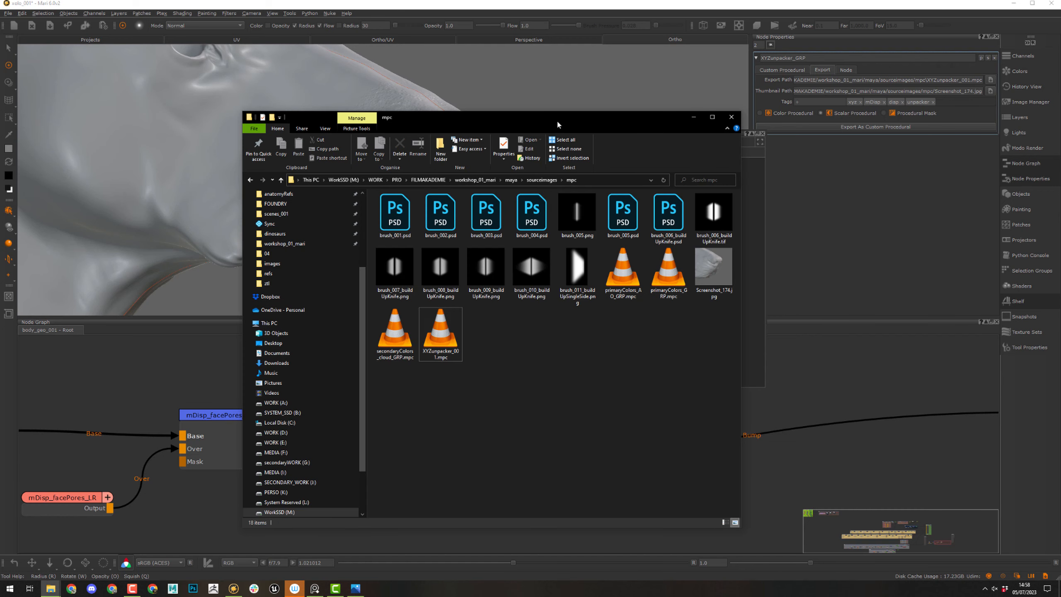
left_click_drag(557, 119, 405, 70)
left_click_drag(278, 307, 679, 233)
left_click(679, 232)
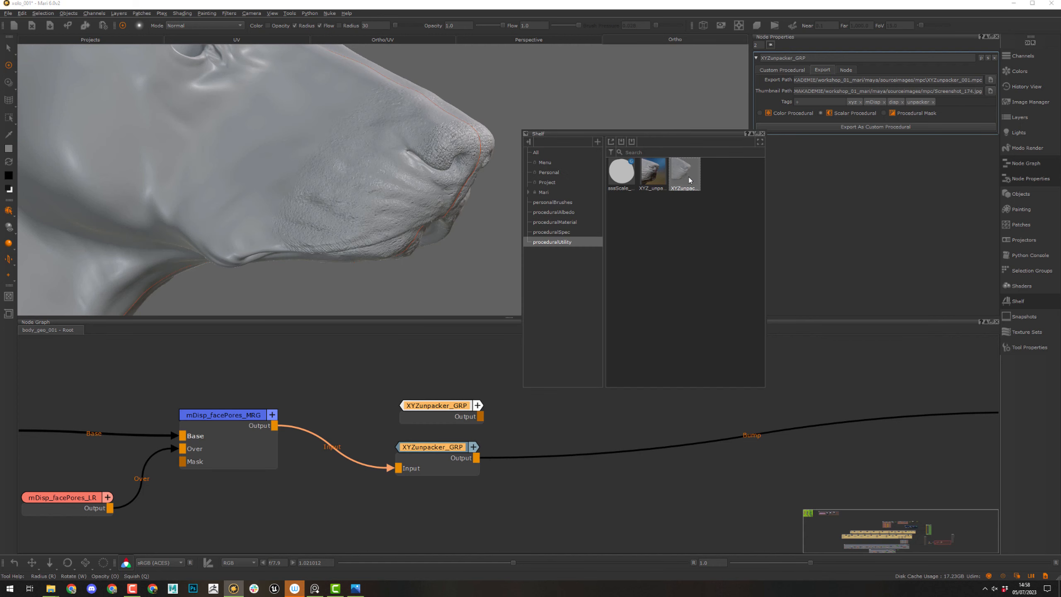
mouse_move(689, 181)
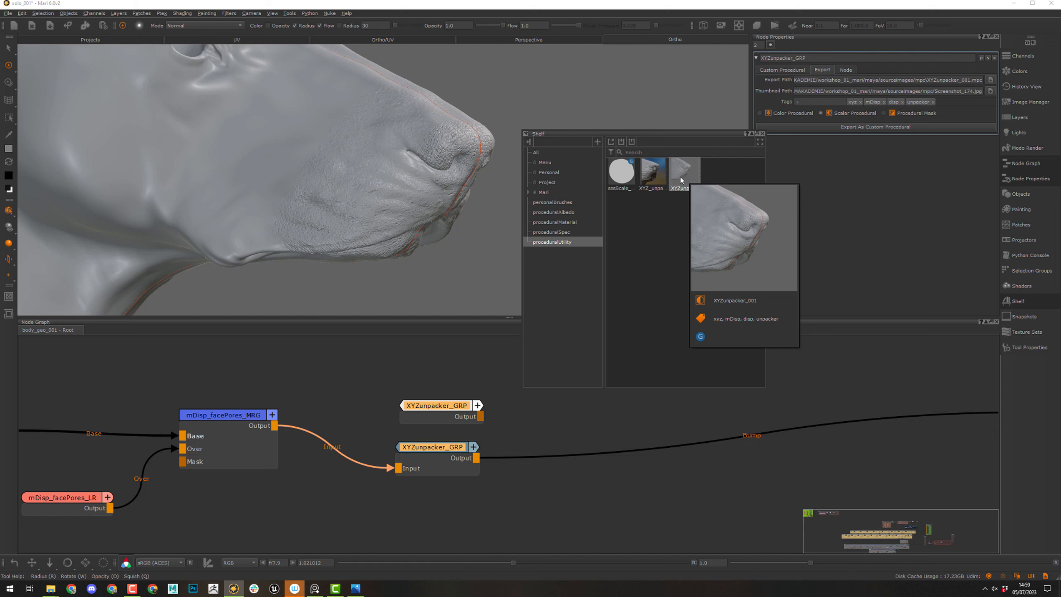
- Delete the XYZunpacker_GRP node that sits between mDisp_facePores_MRG and the shader's Bump input
scroll(453, 497, "down", 4)
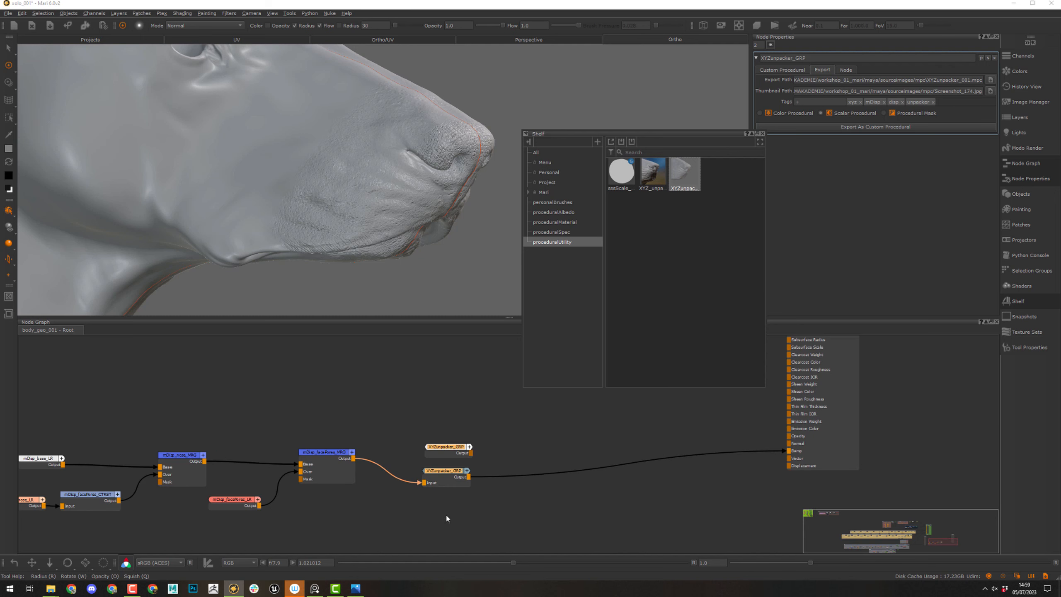
left_click_drag(438, 525, 480, 429)
key("Delete")
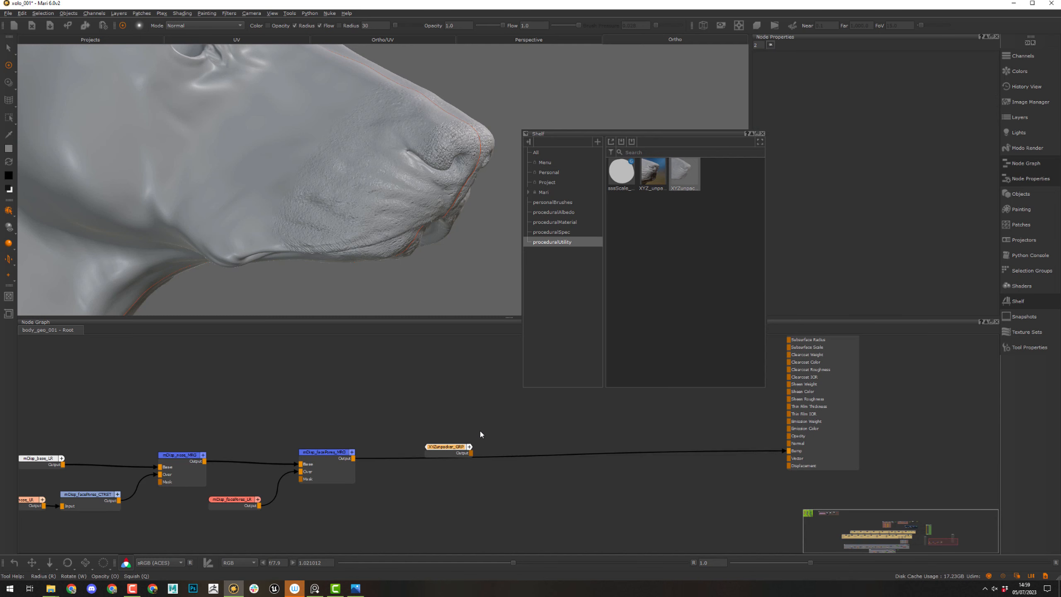
- Select the whole mDisp node chain and move it lower in the node graph, away from the clay shader
scroll(475, 451, "down", 1)
middle_click_drag(475, 449, 693, 457)
middle_click_drag(325, 497, 298, 444)
left_click_drag(248, 496, 699, 561)
middle_click_drag(571, 465, 282, 358)
middle_click_drag(388, 391, 272, 472)
scroll(363, 401, "down", 3)
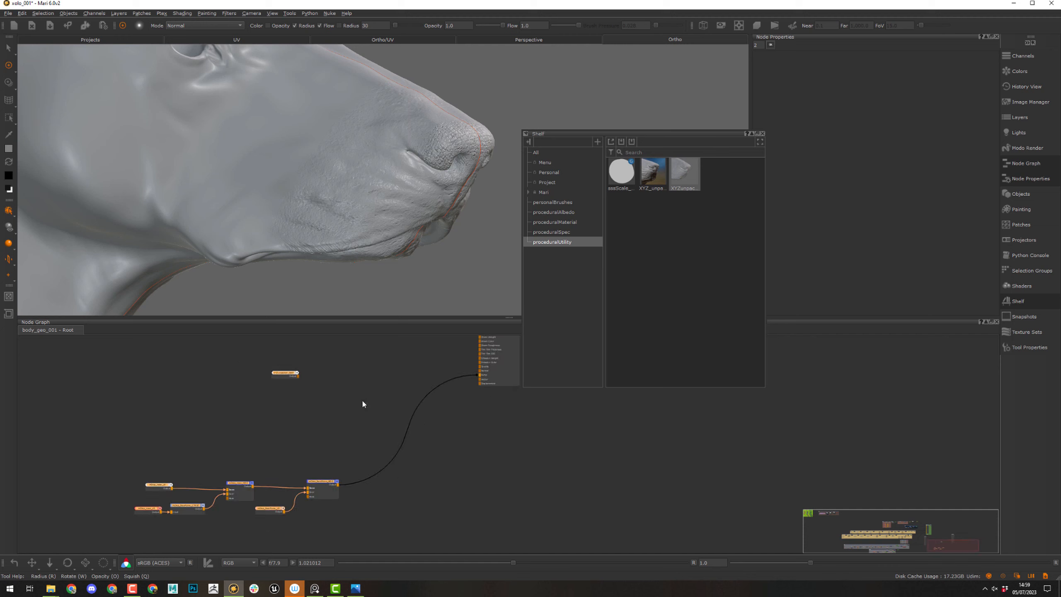
left_click(491, 362)
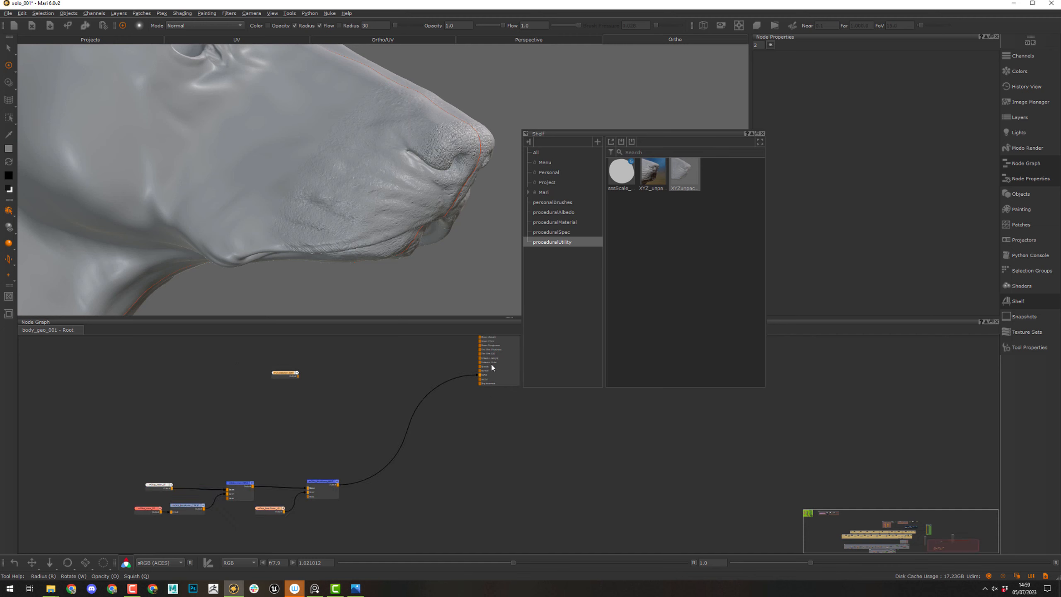
- Place the XYZunpacker_001 shelf item in the node graph after mDisp_facePores_MRG and open its properties
middle_click_drag(438, 447, 481, 443)
key("F2")
key("Return")
left_click_drag(690, 176, 478, 456)
scroll(478, 456, "up", 5)
double_click(498, 460)
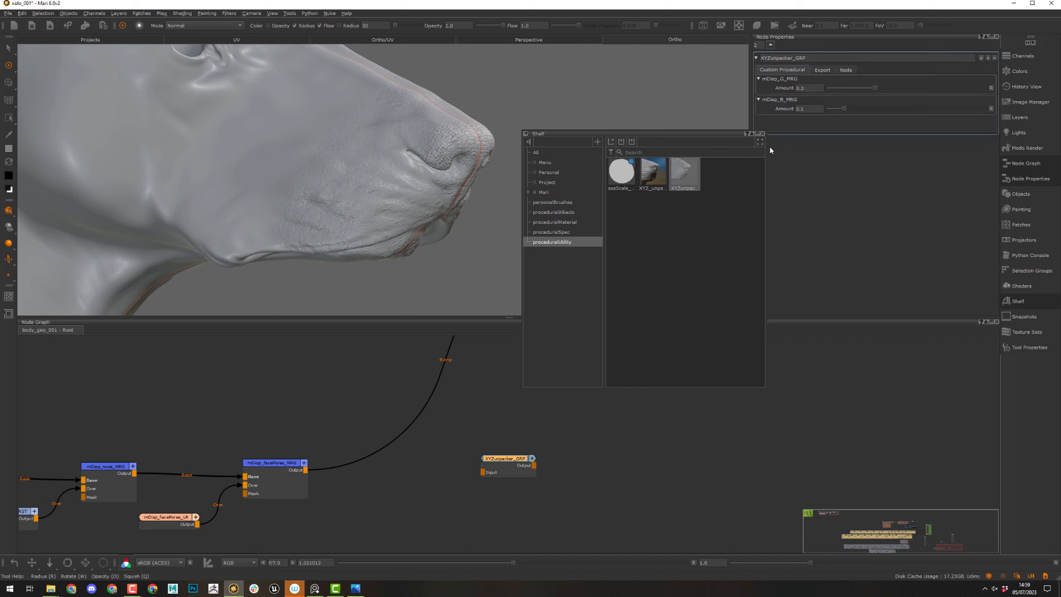
- Connect mDisp_facePores_MRG to the new XYZunpacker_GRP input and its output to the shader's Bump input
left_click_drag(306, 469, 488, 473)
middle_click_drag(551, 455, 338, 507)
scroll(350, 496, "down", 3)
left_click_drag(334, 525, 367, 386)
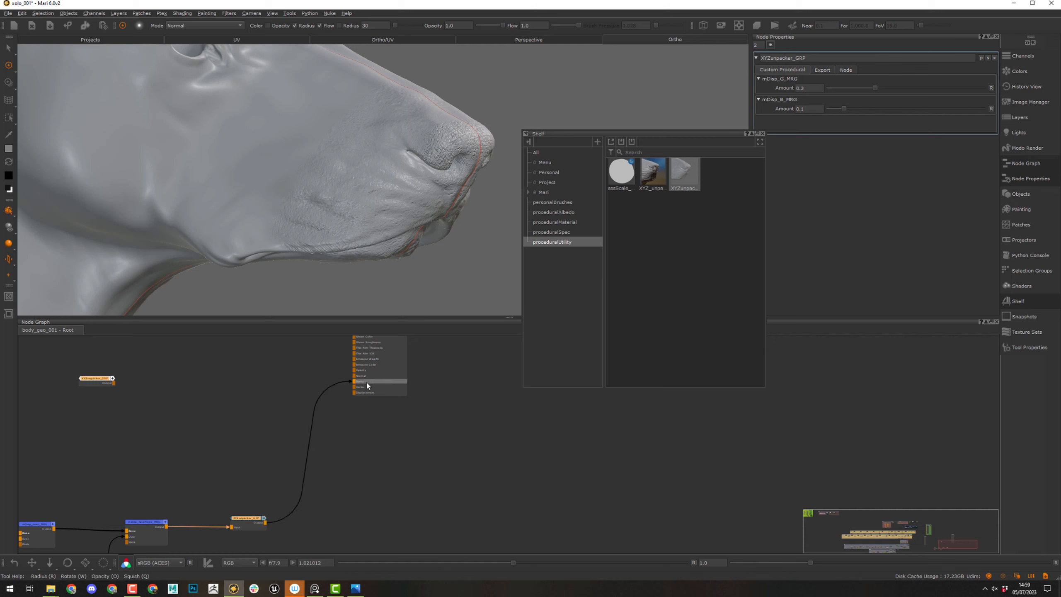
middle_click_drag(376, 447, 423, 428)
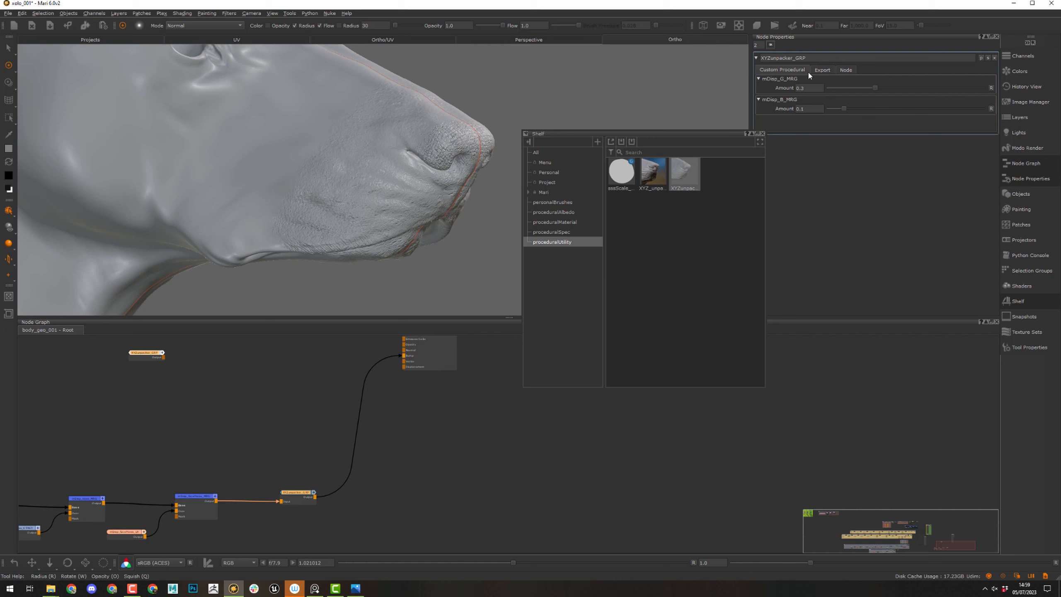
middle_click_drag(360, 441, 566, 419)
scroll(297, 404, "up", 3)
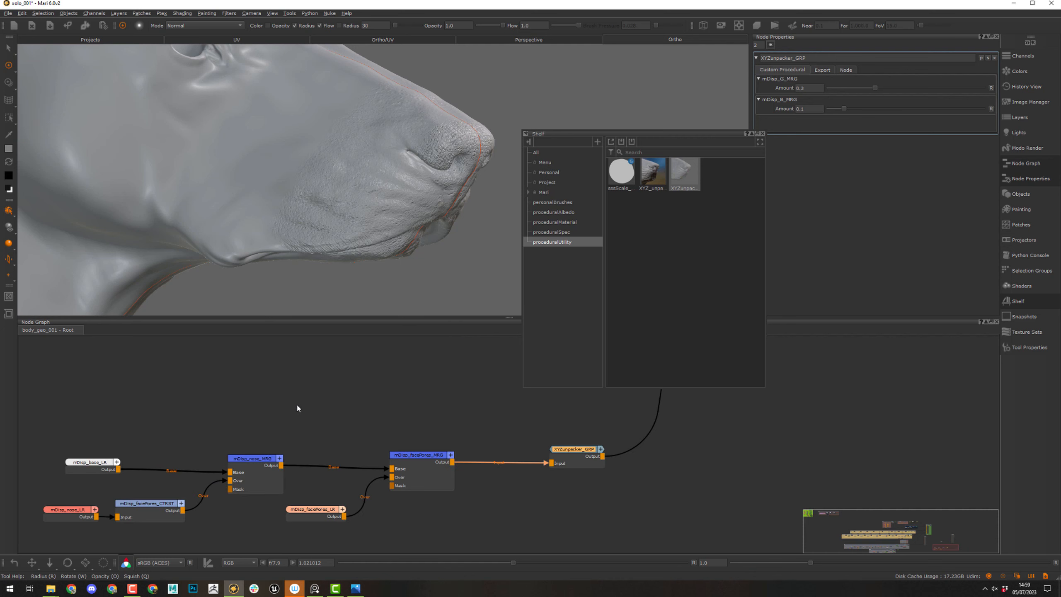
- Open the clay_MTL shader's properties and lower its base weight to 0.009
middle_click_drag(692, 467, 234, 555)
middle_click_drag(408, 440, 332, 567)
double_click(302, 398)
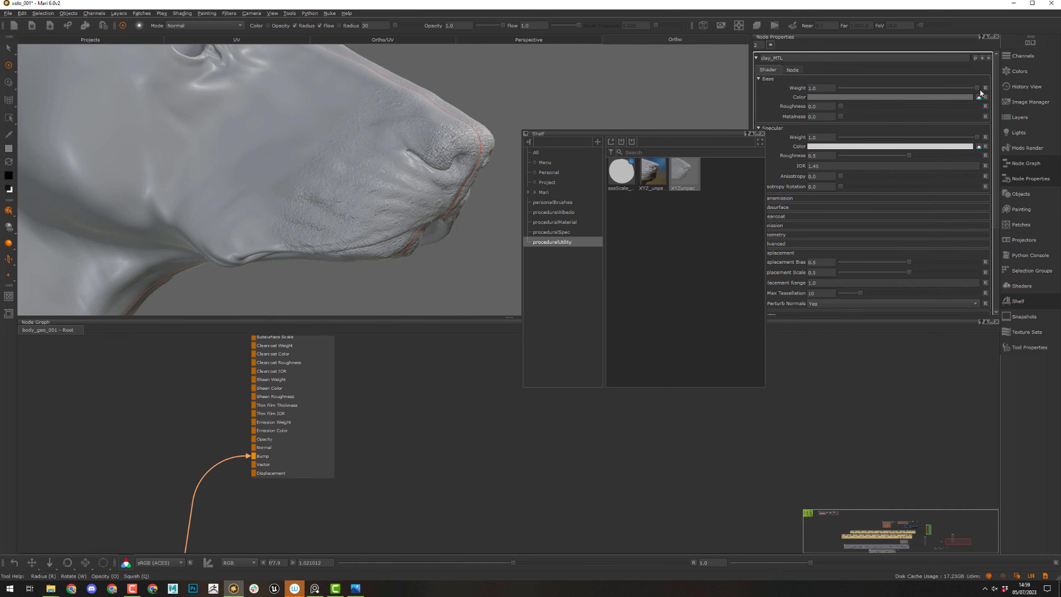
mouse_move(976, 89)
left_mouse_down()
mouse_move(837, 99)
mouse_move(847, 97)
left_mouse_up()
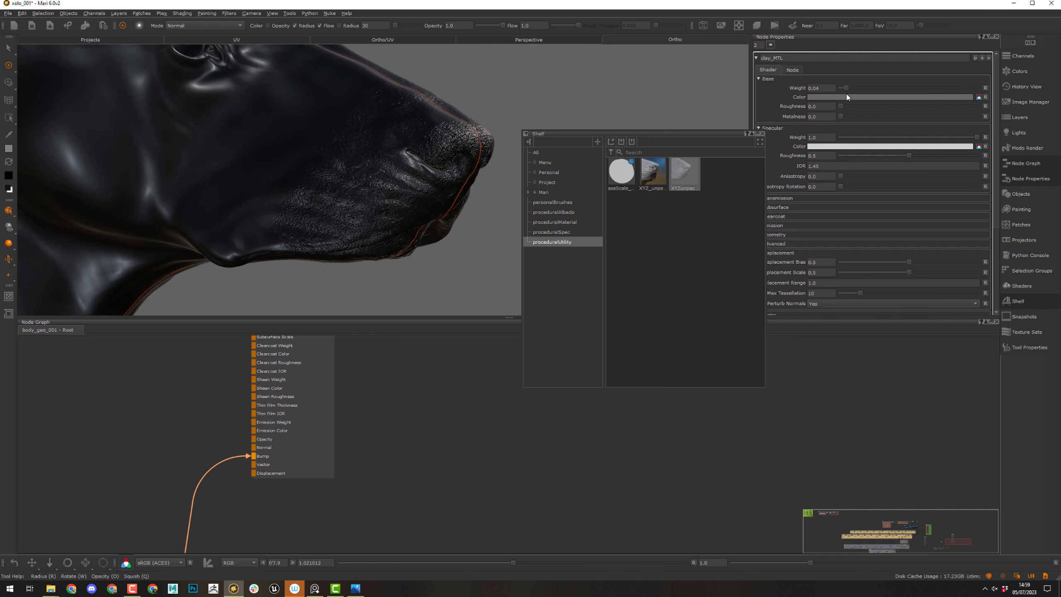
scroll(987, 190, "down", 3)
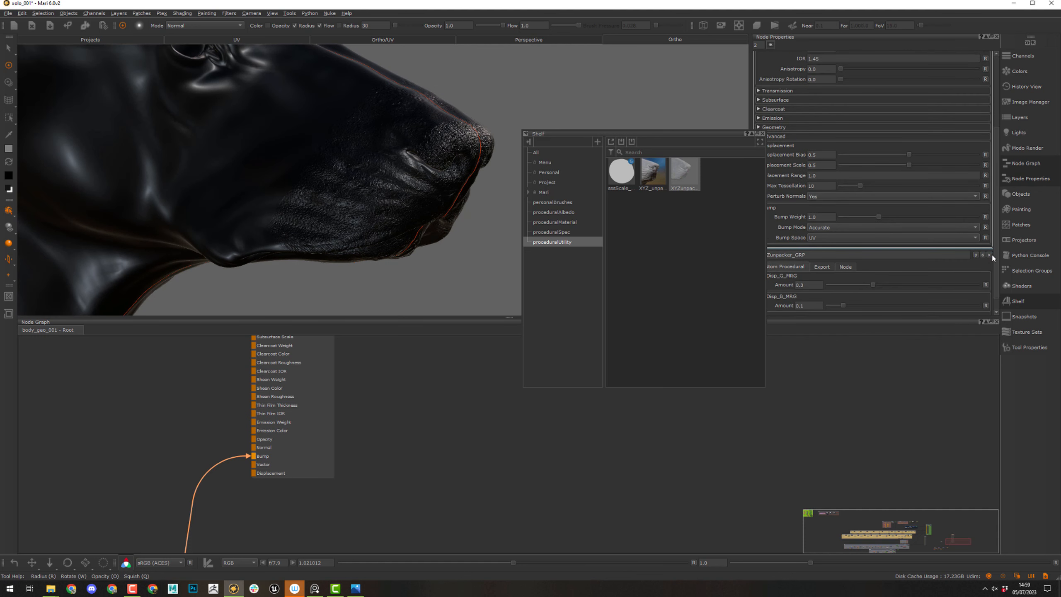
- Close the Shelf and examine the pore bump detail on the dog's snout from several angles
left_click_drag(449, 305, 459, 200, "alt")
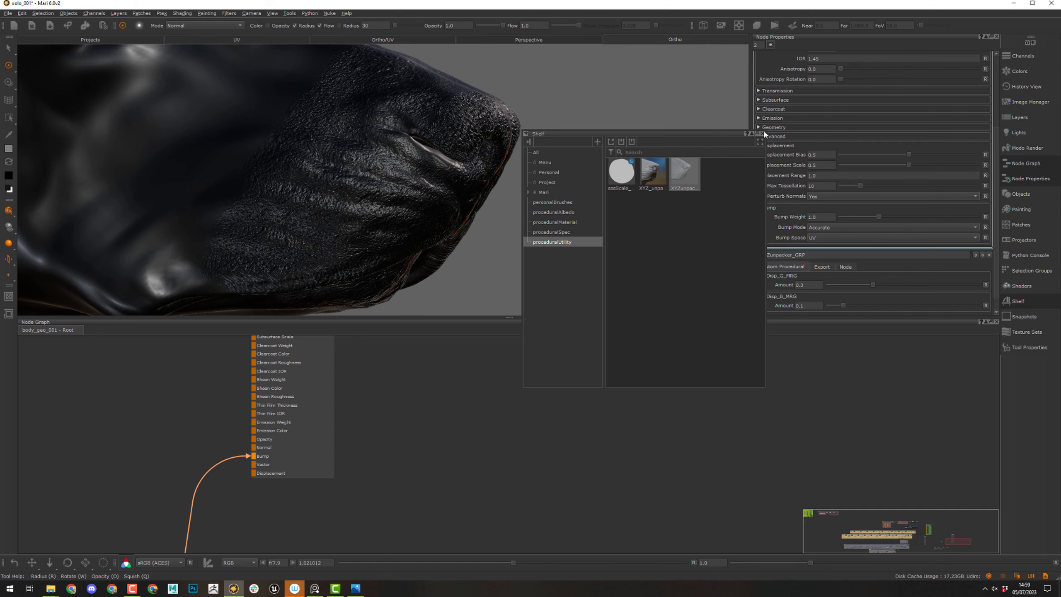
mouse_move(628, 183)
left_mouse_down("alt")
mouse_move(380, 195)
mouse_move(526, 202)
mouse_move(496, 224)
mouse_move(476, 220)
mouse_move(488, 226)
left_mouse_up("alt")
key("p")
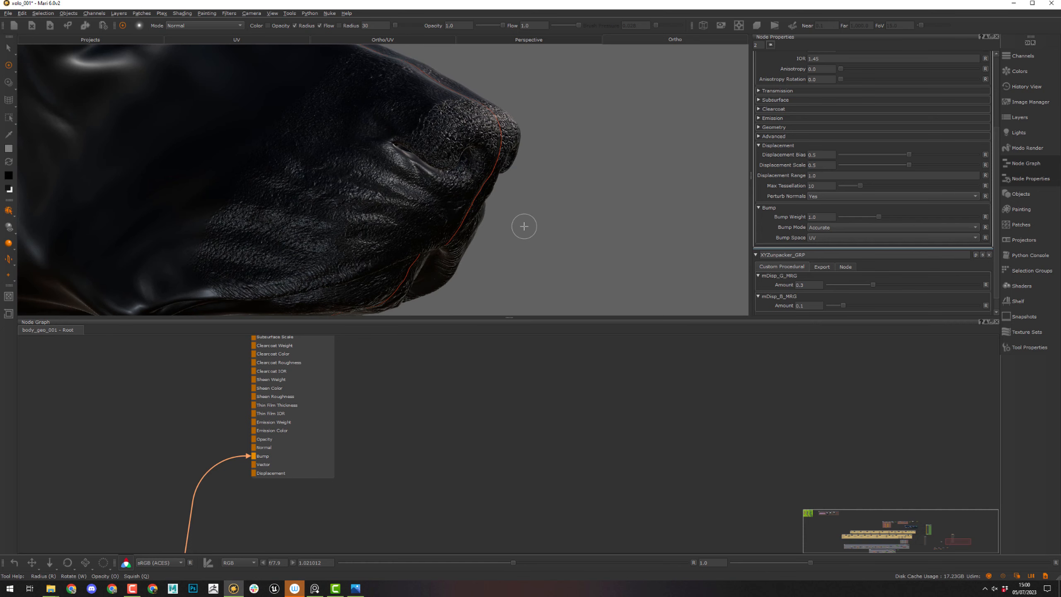
middle_click_drag(381, 400, 612, 189)
mouse_move(611, 189)
left_mouse_down("alt")
mouse_move(578, 136)
mouse_move(618, 158)
mouse_move(601, 166)
mouse_move(649, 177)
left_mouse_up("alt")
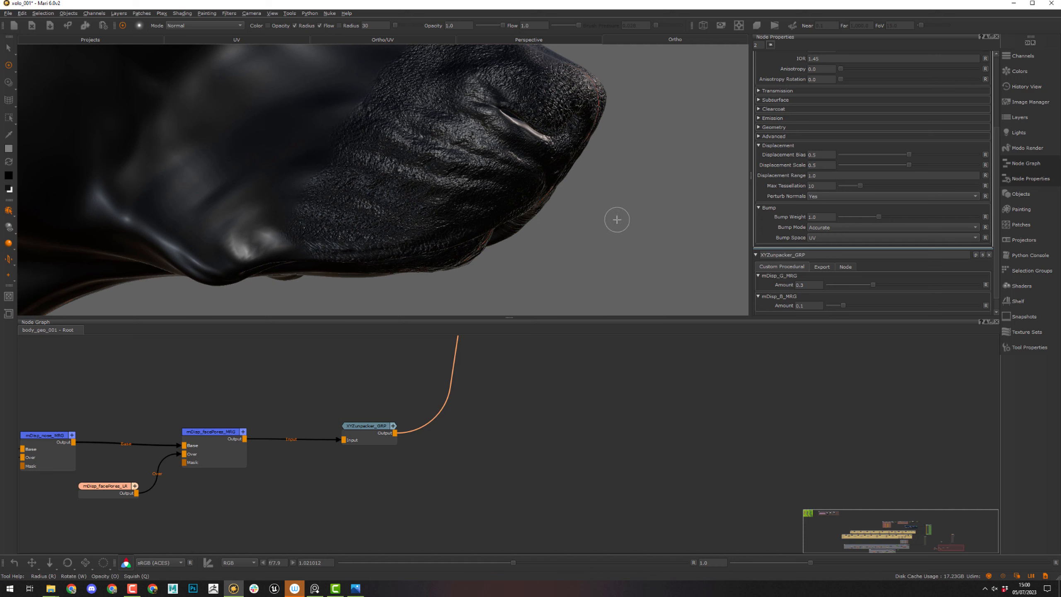
right_click_drag(595, 180, 578, 218, "alt")
left_click_drag(573, 213, 453, 283, "alt")
- Set the XYZunpacker_GRP amounts to 0.15 for mDisp_G_MRG and 0.05 for mDisp_B_MRG
left_click(373, 429)
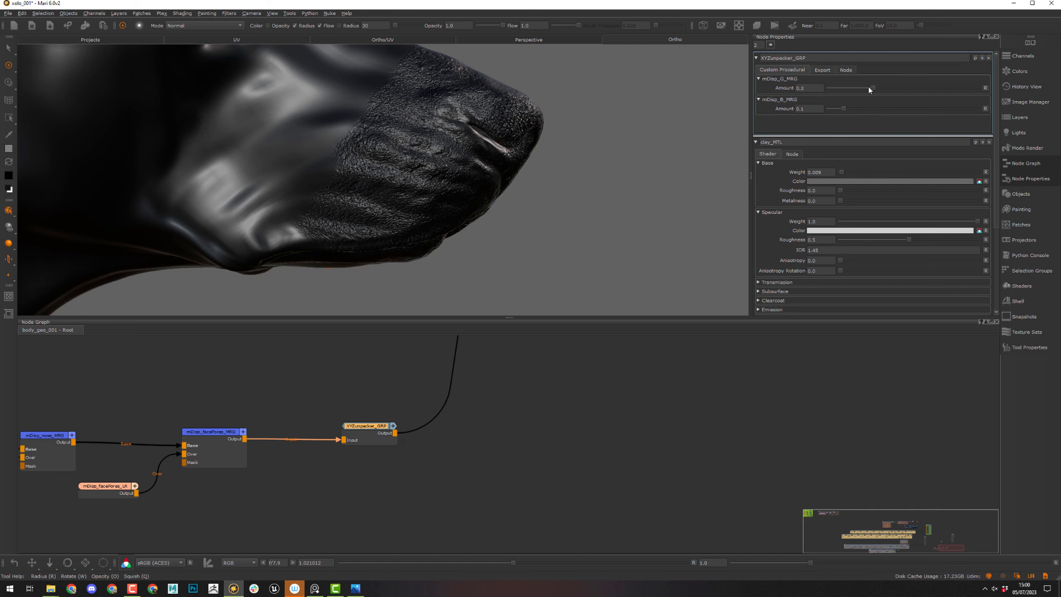
left_click_drag(846, 88, 876, 94)
left_click(836, 111)
left_click(813, 111)
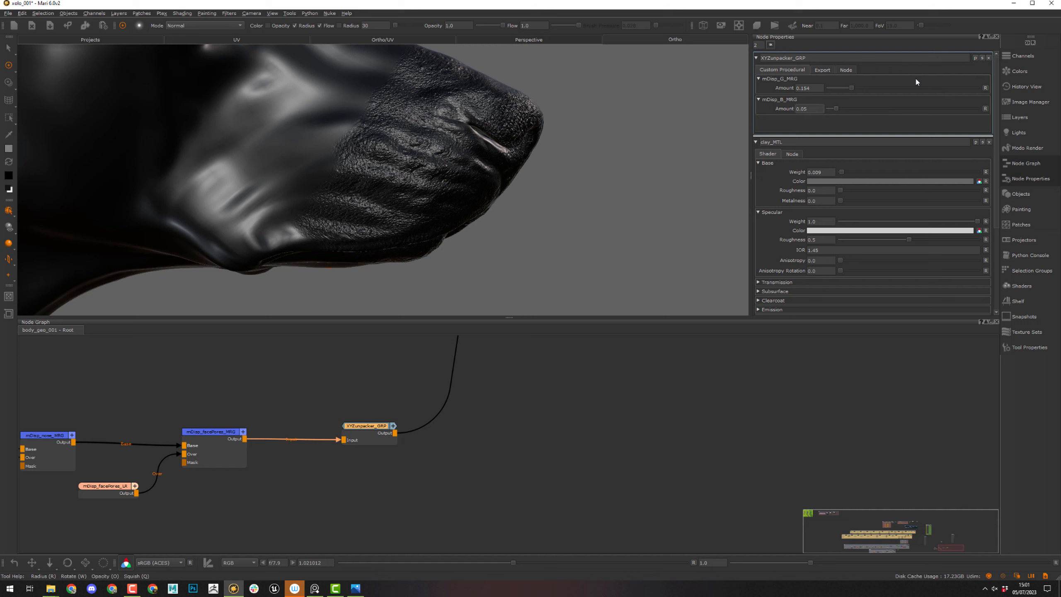
left_click(809, 88)
- Examine the softened bump detail on the snout up close and across the dog's whole head
right_click_drag(587, 167, 522, 198, "alt")
middle_click_drag(522, 198, 554, 235, "alt")
mouse_move(585, 231)
left_mouse_down("alt")
mouse_move(505, 209)
mouse_move(592, 231)
left_mouse_up("alt")
right_click_drag(591, 231, 625, 239, "alt")
left_click_drag(625, 239, 660, 228, "alt")
middle_click_drag(659, 229, 637, 254, "alt")
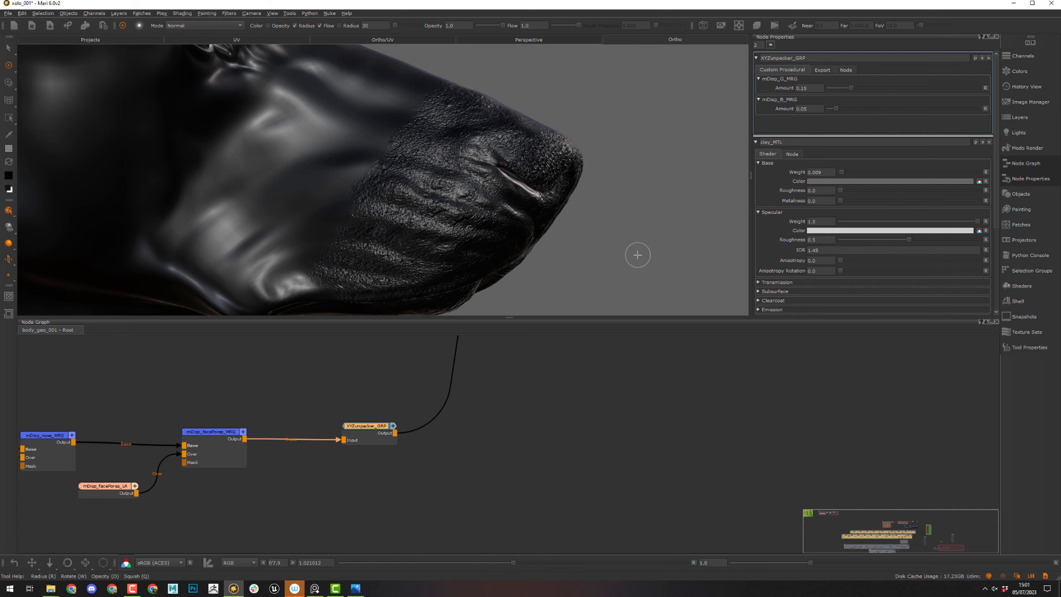
right_click_drag(637, 253, 578, 230, "alt")
middle_click_drag(578, 230, 616, 236, "alt")
left_click_drag(634, 231, 612, 230, "alt")
middle_click_drag(626, 231, 657, 248, "alt")
right_click_drag(657, 248, 625, 228, "alt")
middle_click_drag(630, 227, 654, 233, "alt")
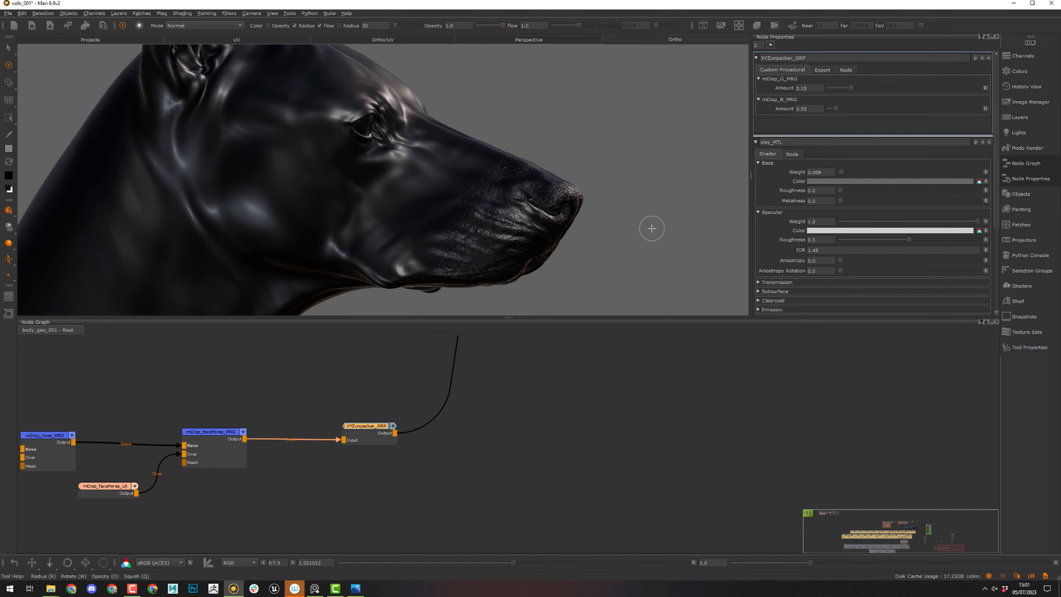